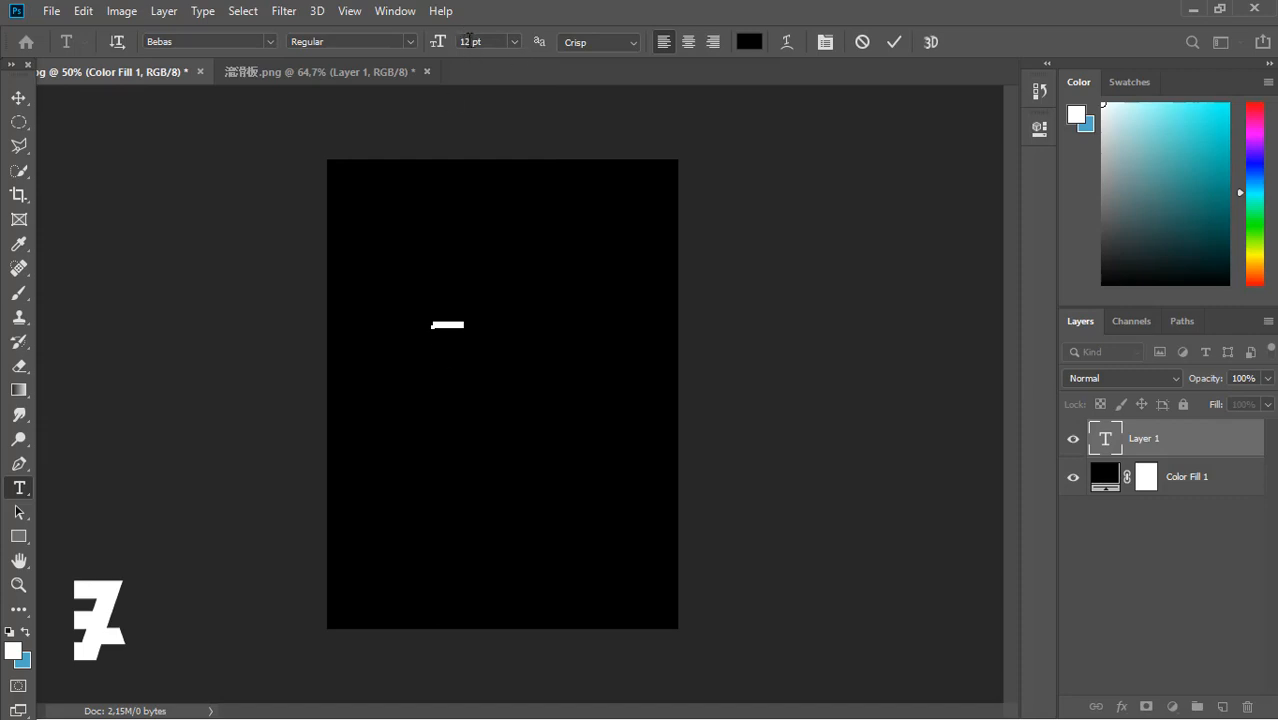
Type SKATE at 150 pt and colour it white (#ffffff)
key(Return)
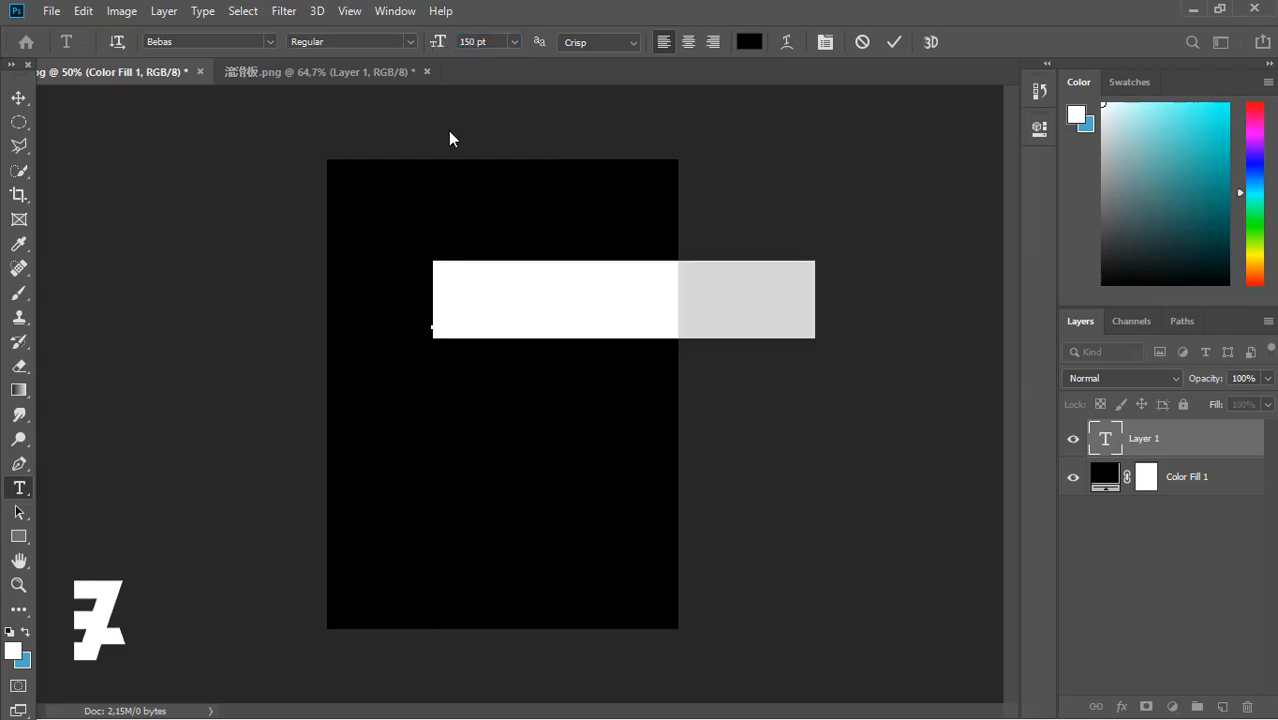
text(HELLO)
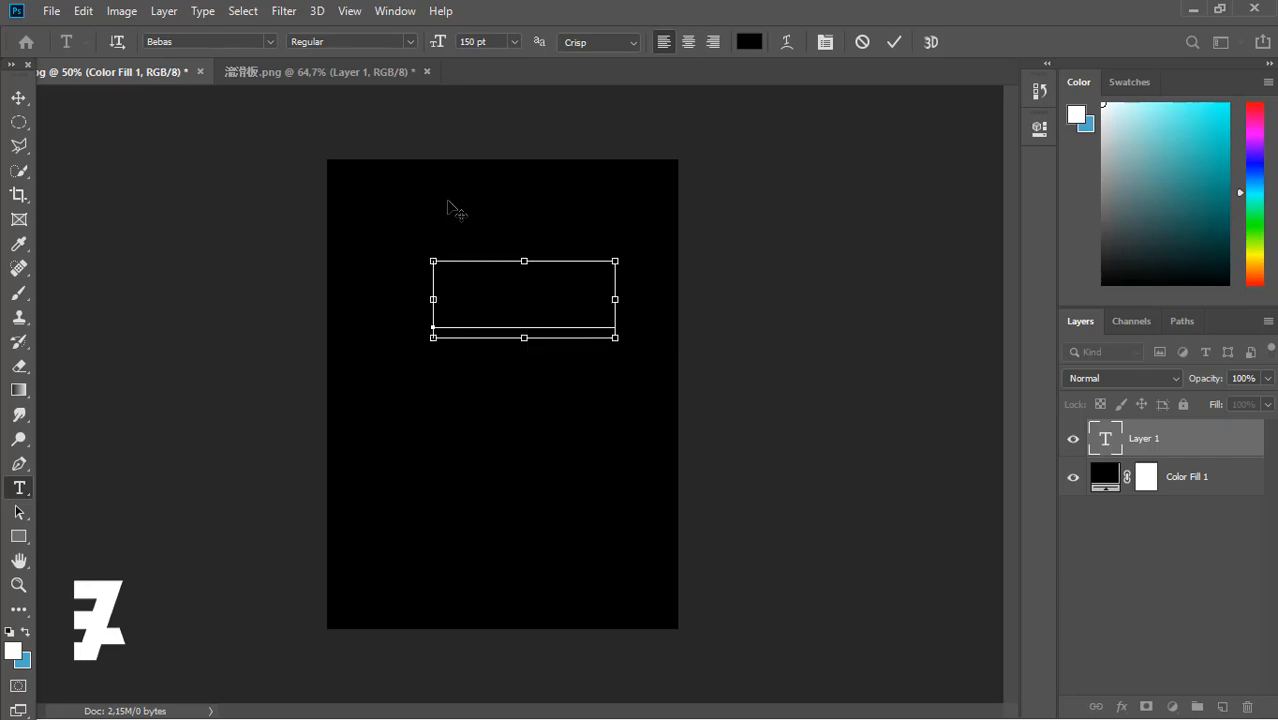
key(ctrl+a)
click(741, 45)
text(ffffff)
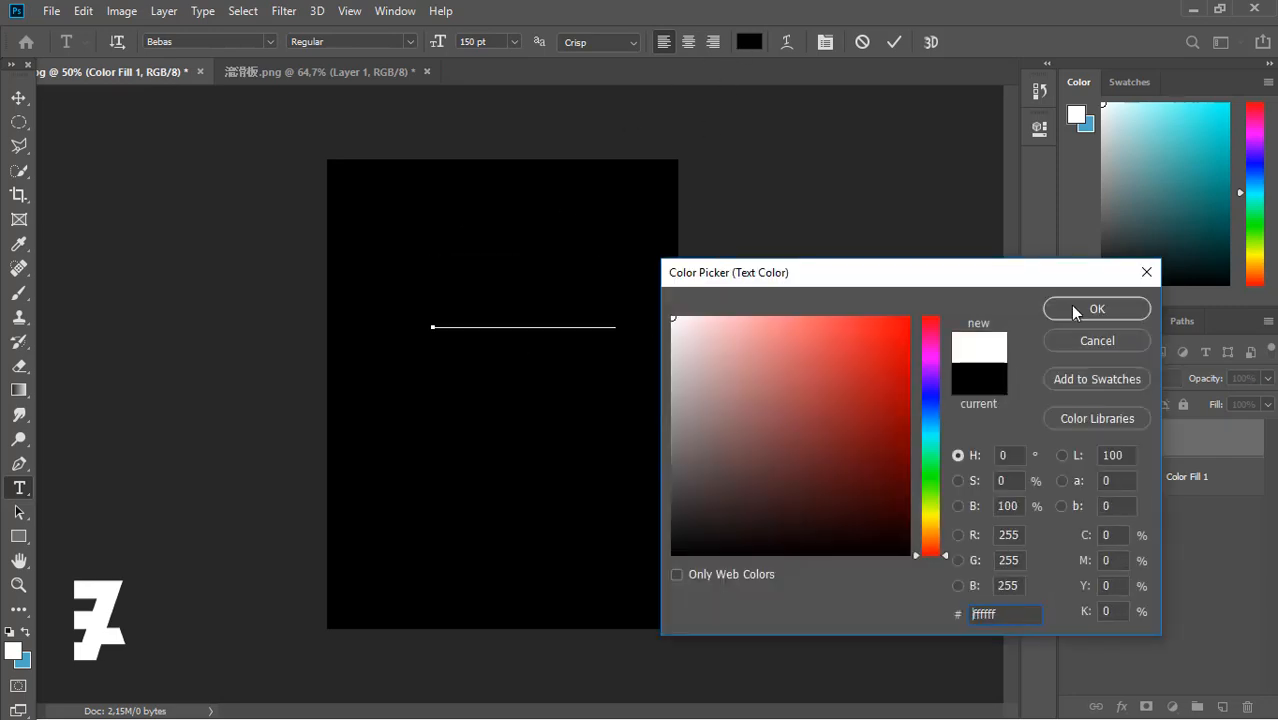
click(1092, 306)
Position SKATE at the top centre of the poster and zoom in
click(17, 98)
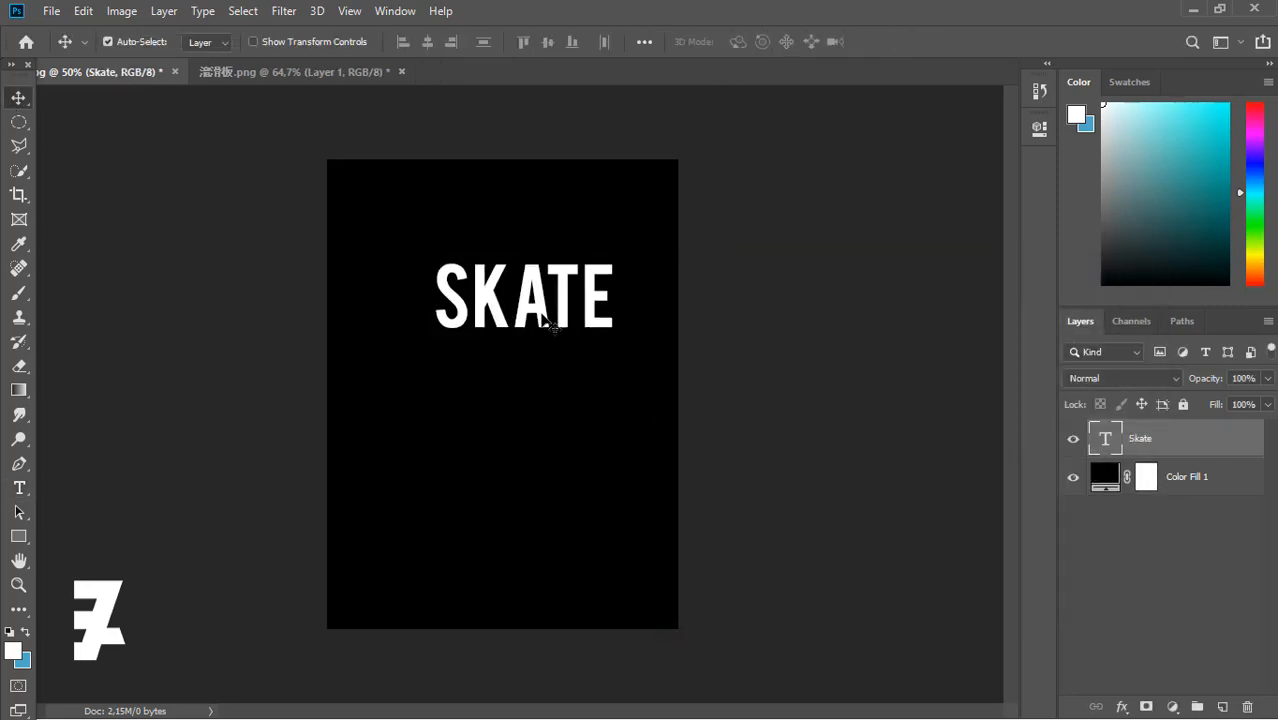
drag(538, 318, 518, 324)
key(ctrl+plus)
key(ctrl+plus)
key(ctrl+plus)
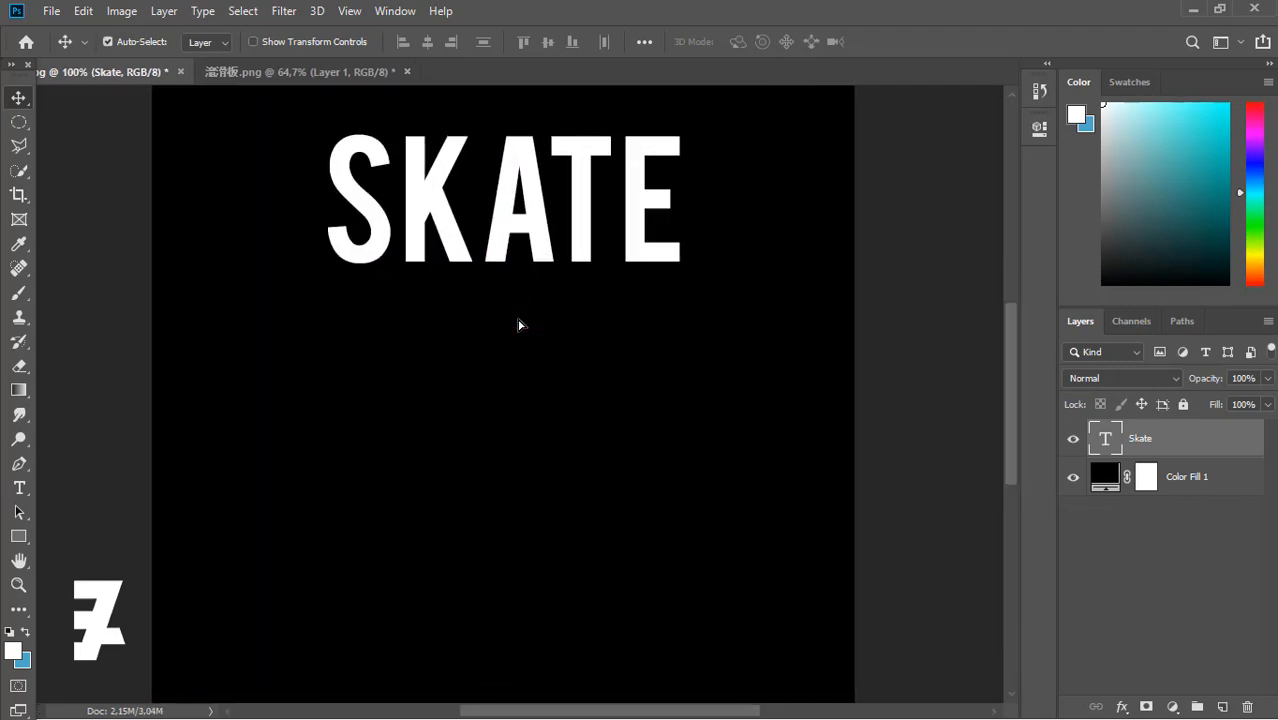
scroll(1010, 375, up, 2)
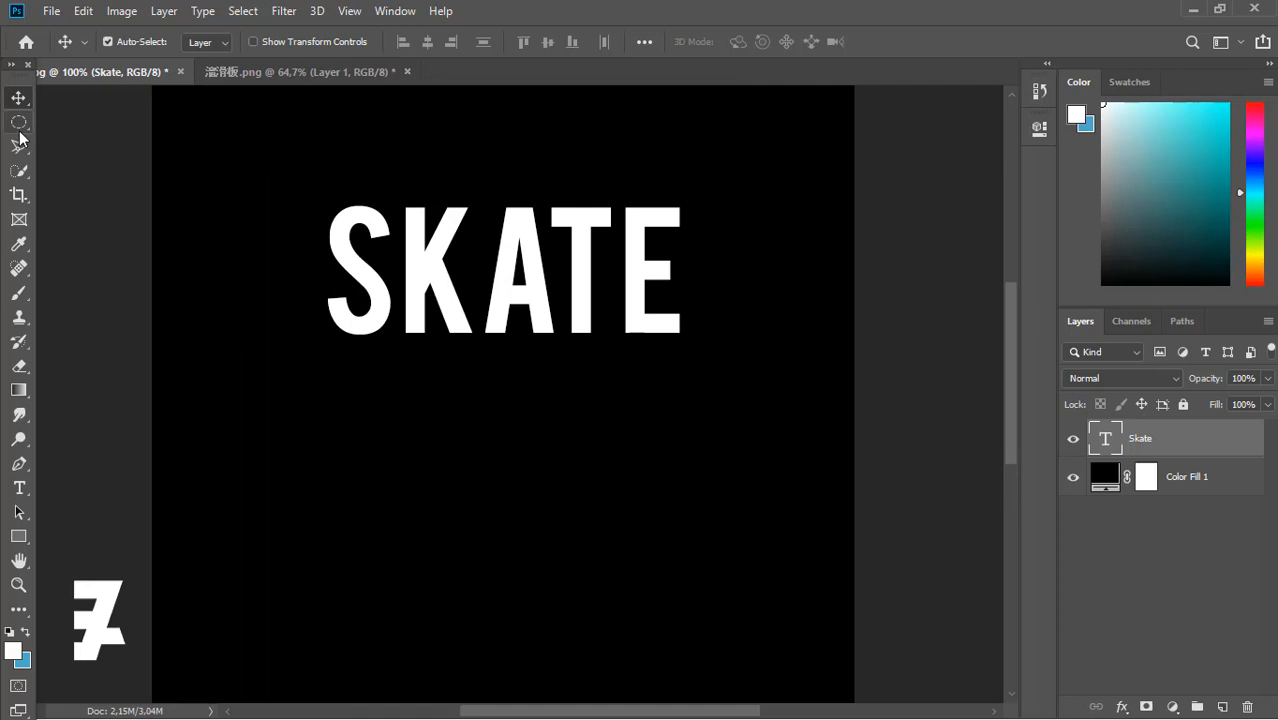
Rasterize SKATE and shift its marquee-selected lower half down and to the right
drag(18, 122, 59, 120)
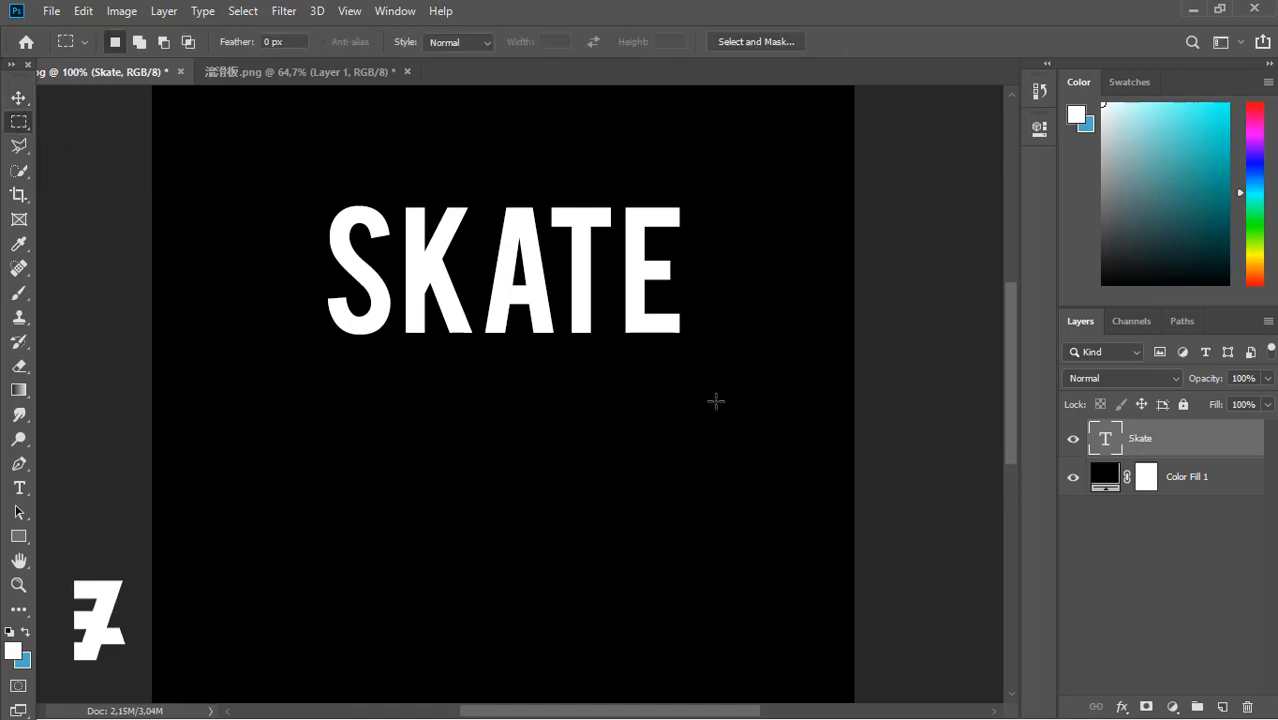
drag(716, 401, 317, 270)
right_click(1104, 452)
right_click(1211, 450)
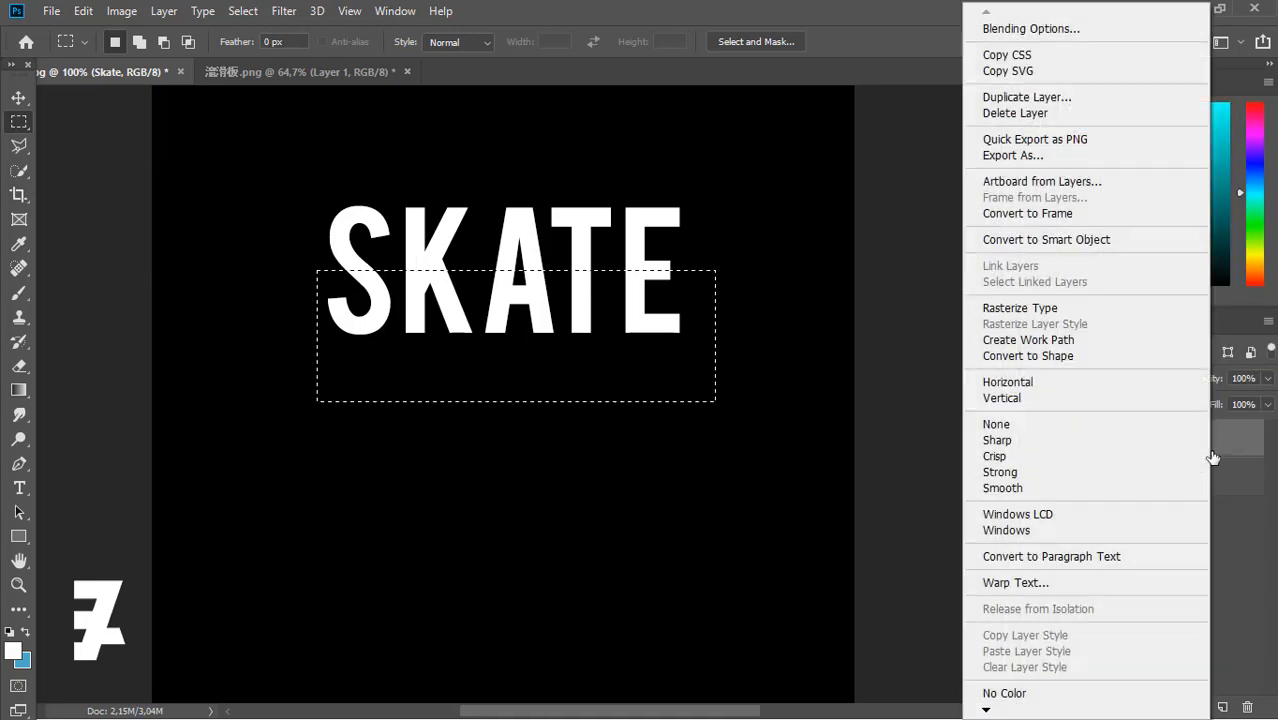
click(990, 308)
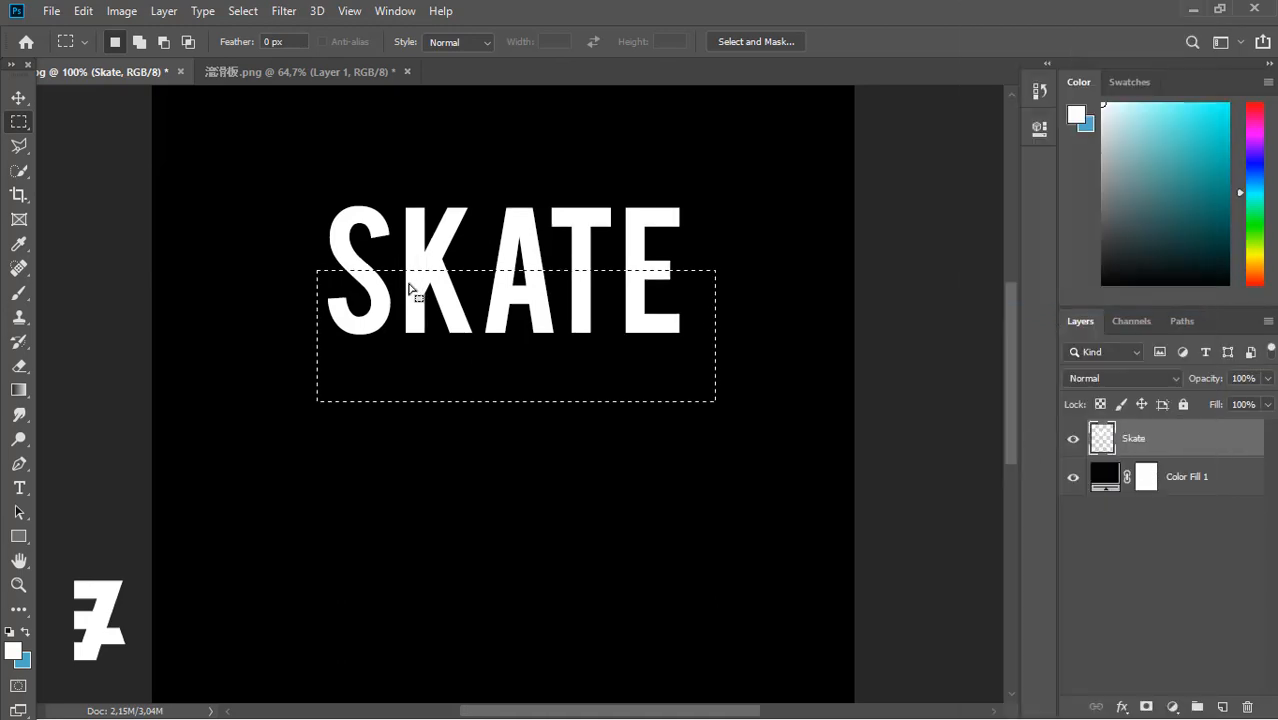
key(v)
drag(512, 316, 546, 330)
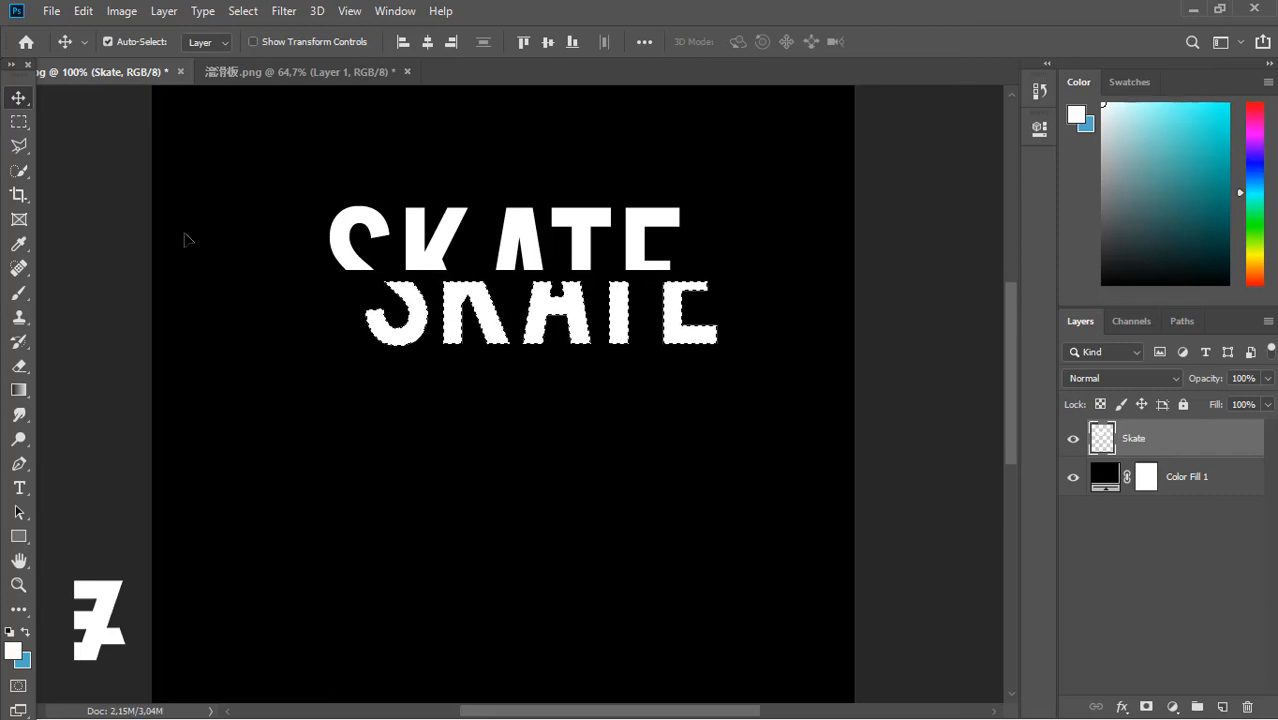
key(ctrl+d)
Lasso the shifted lower half of SKATE and copy it to a new Layer 1
key(l)
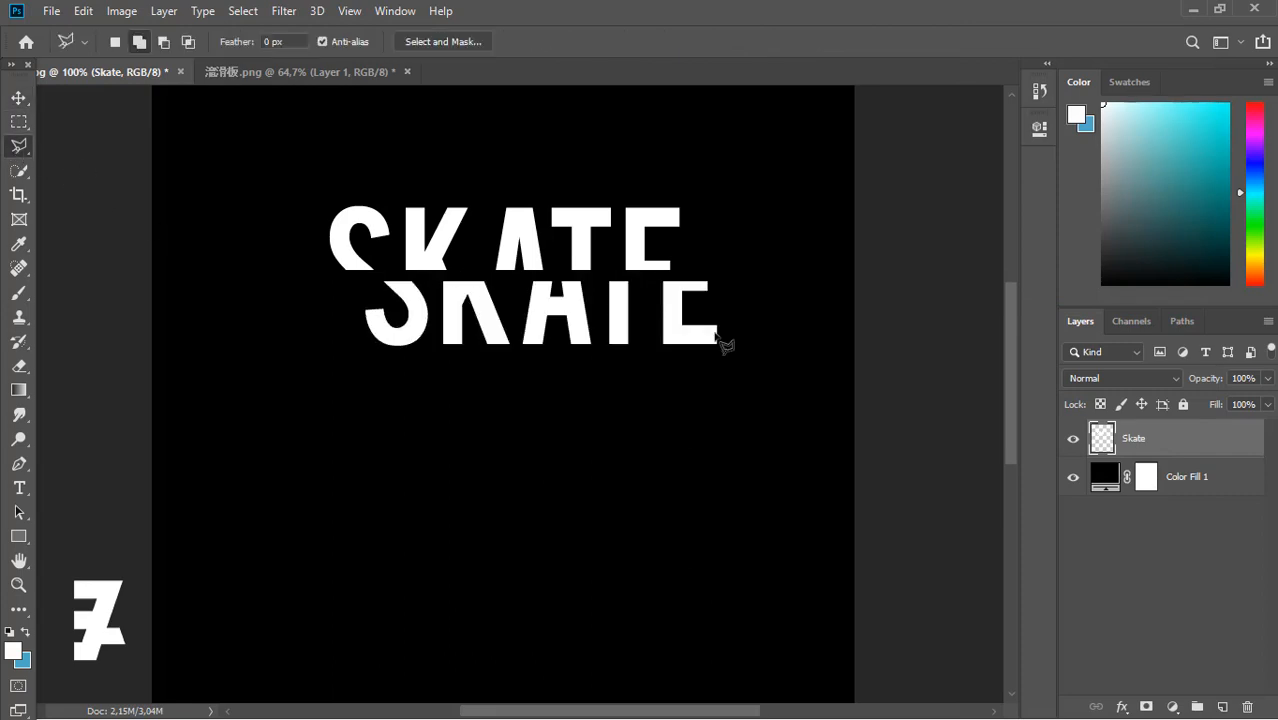
click(720, 279)
click(370, 279)
click(345, 342)
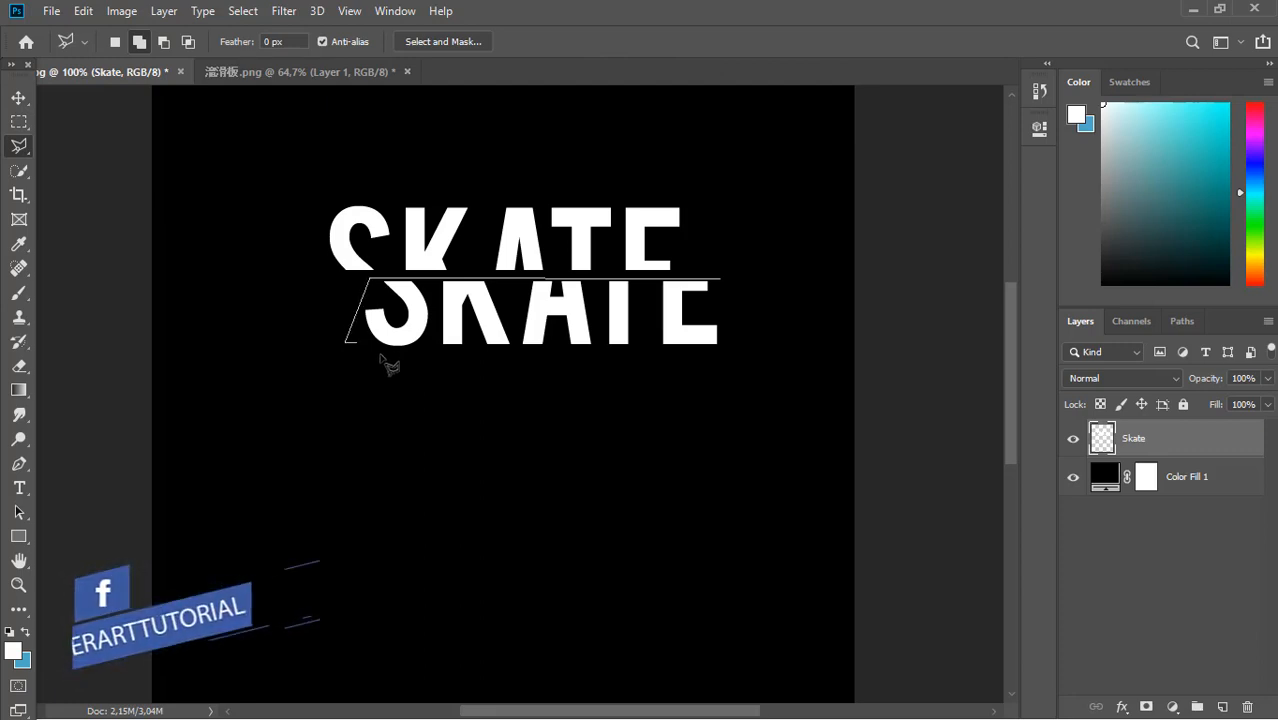
click(388, 362)
click(724, 365)
click(741, 312)
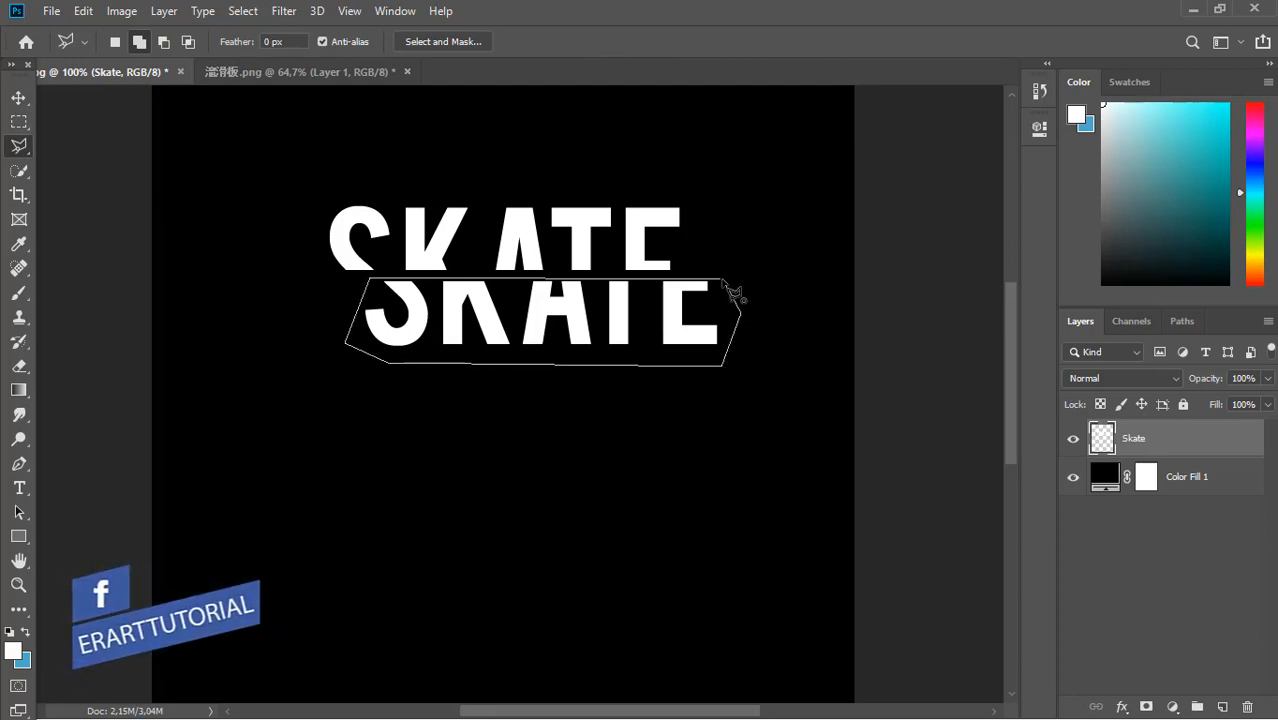
click(723, 281)
key(v)
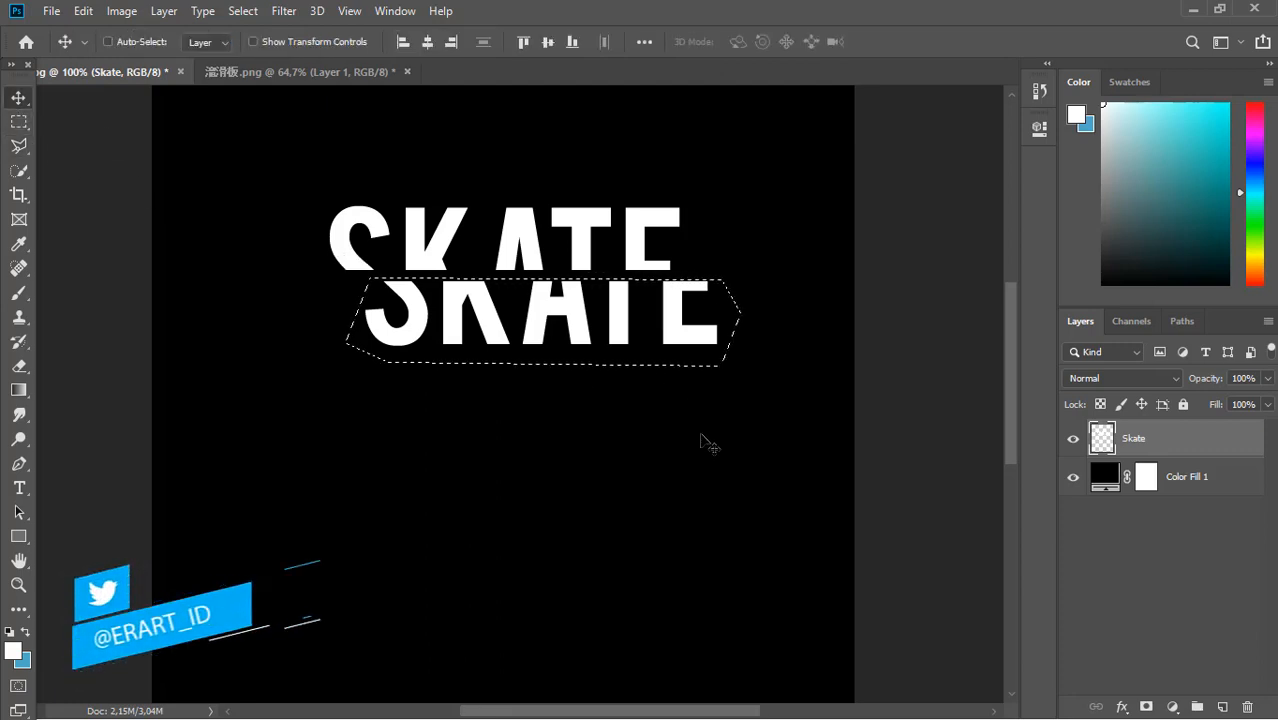
key(ctrl+j)
Outline the lower half again on the Skate layer and remove it there
click(1135, 478)
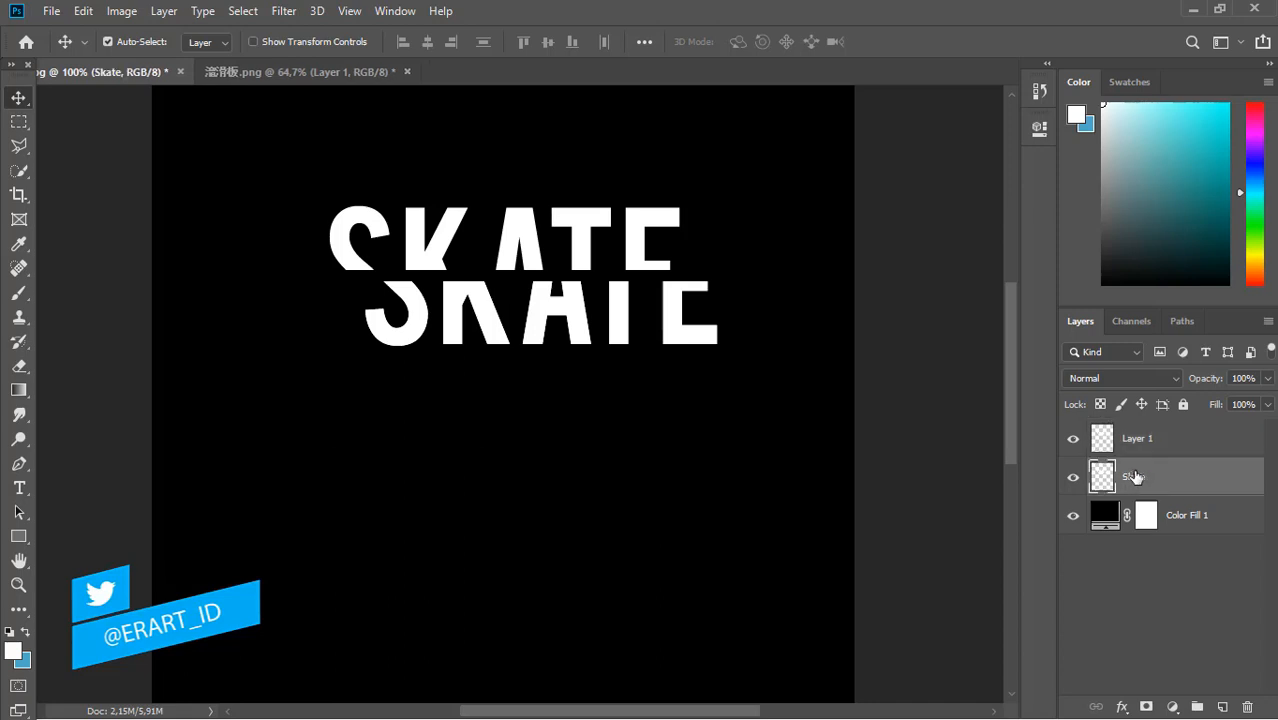
click(18, 145)
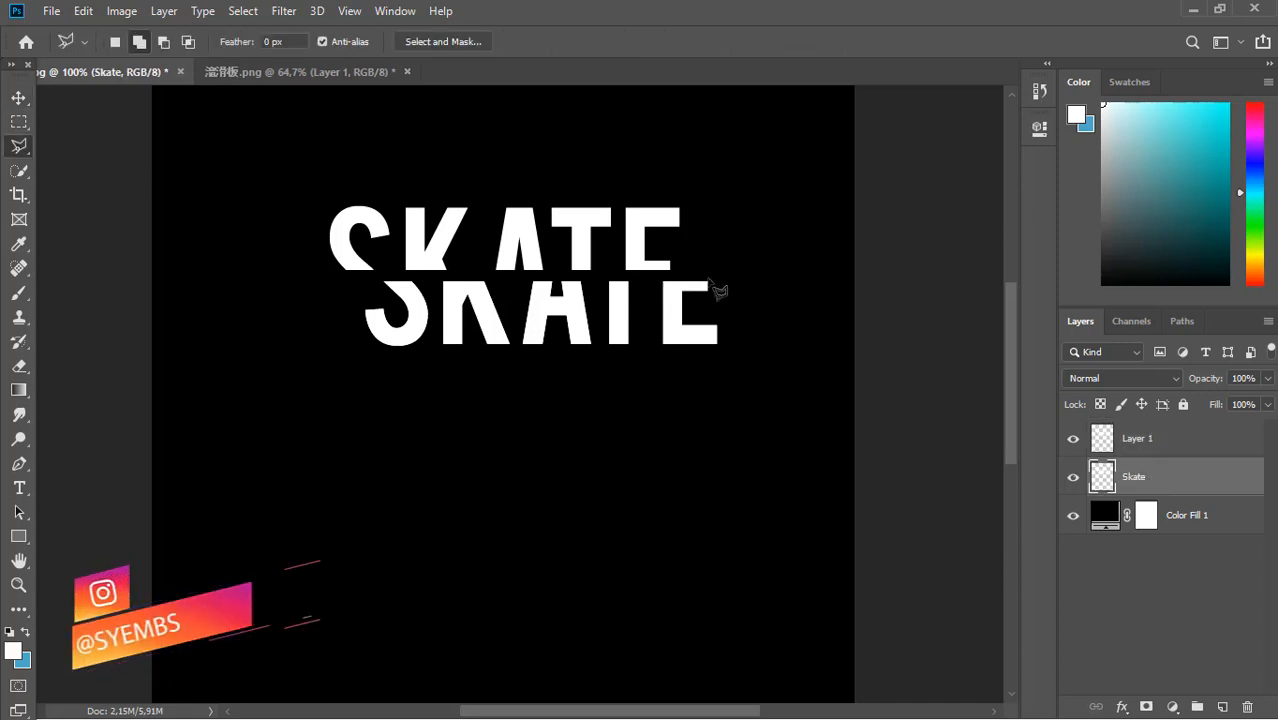
click(720, 279)
click(352, 278)
click(352, 330)
click(415, 366)
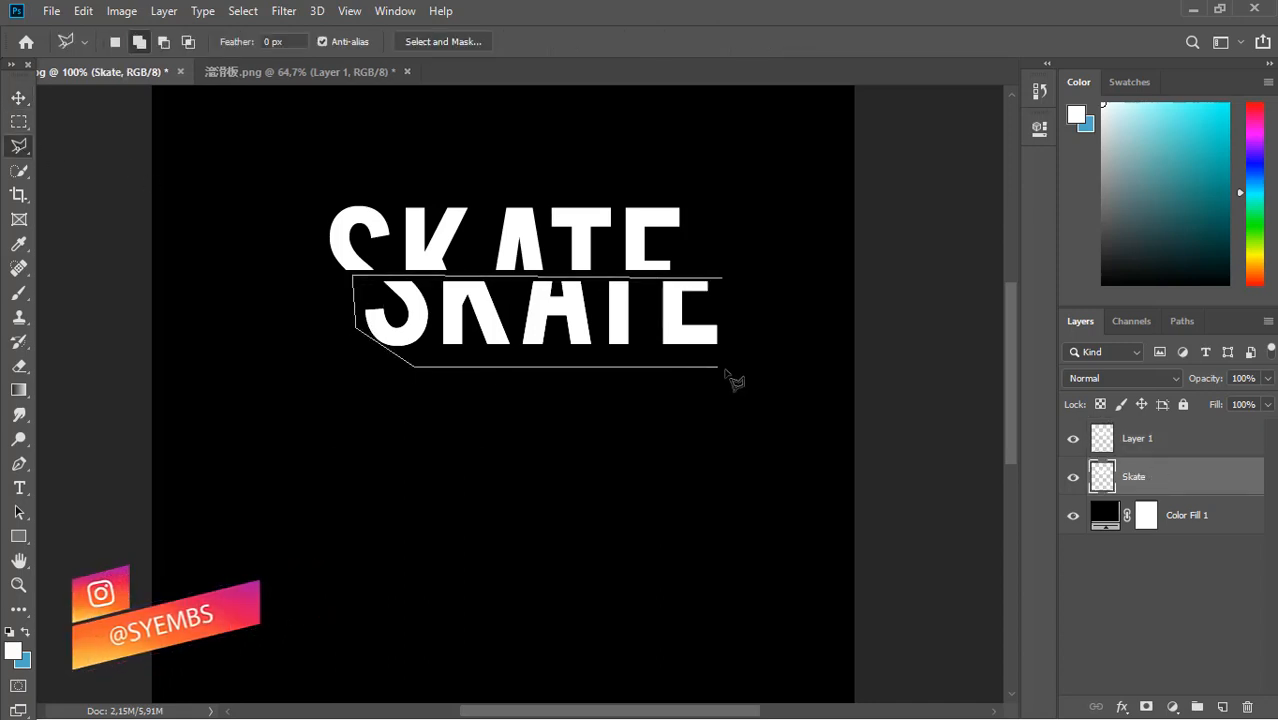
click(724, 368)
click(734, 291)
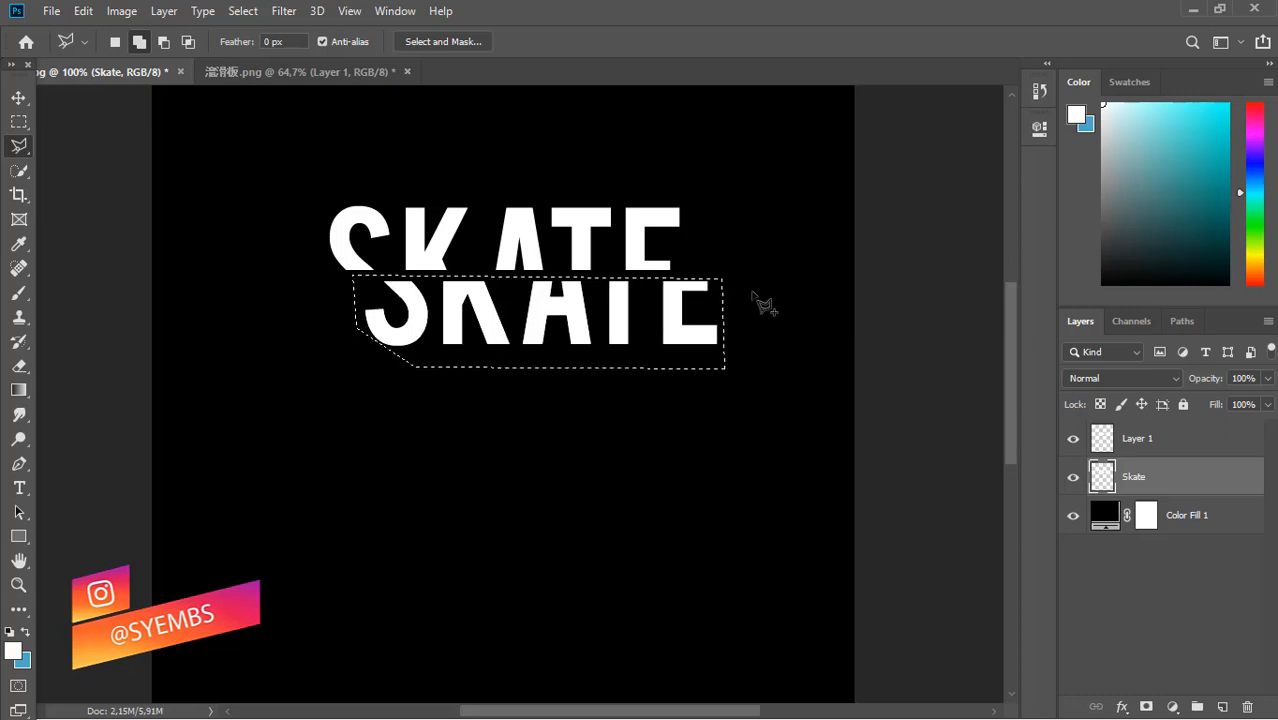
key(ctrl+d)
Check the Skate and Layer 1 contents by toggling visibility, then make Layer 1 active
click(1073, 477)
click(1073, 477)
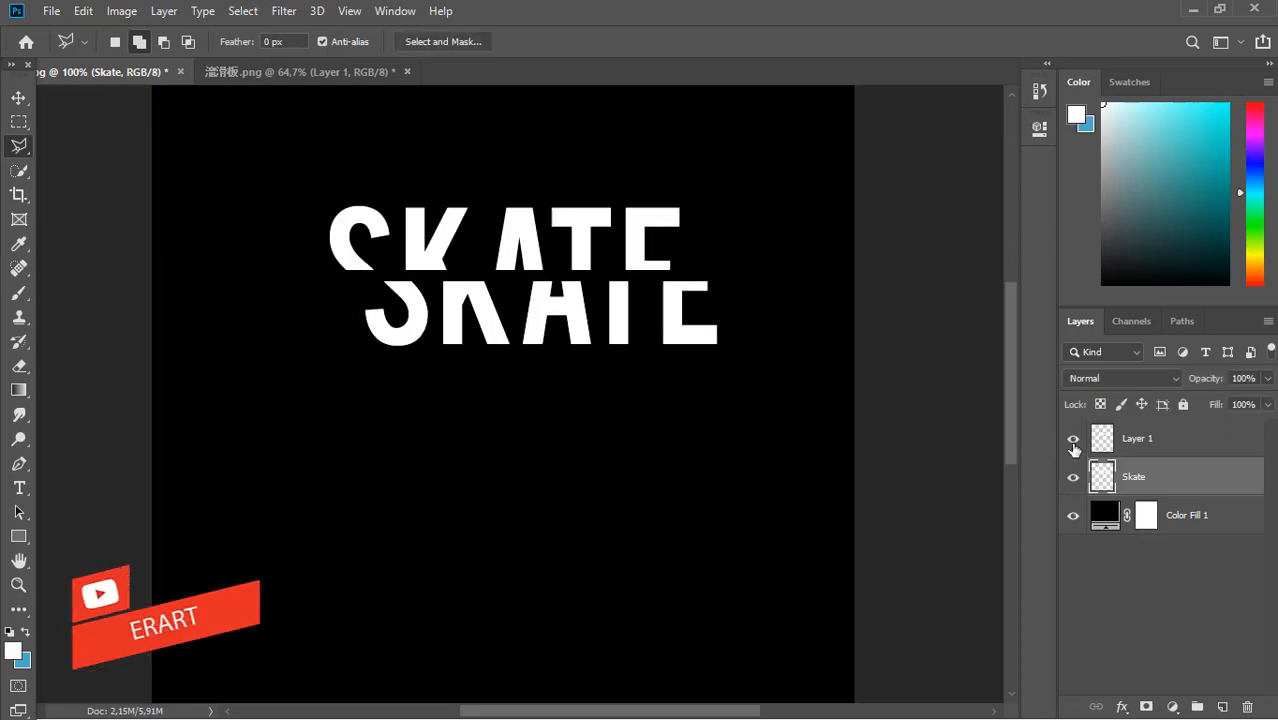
click(1073, 441)
click(1073, 441)
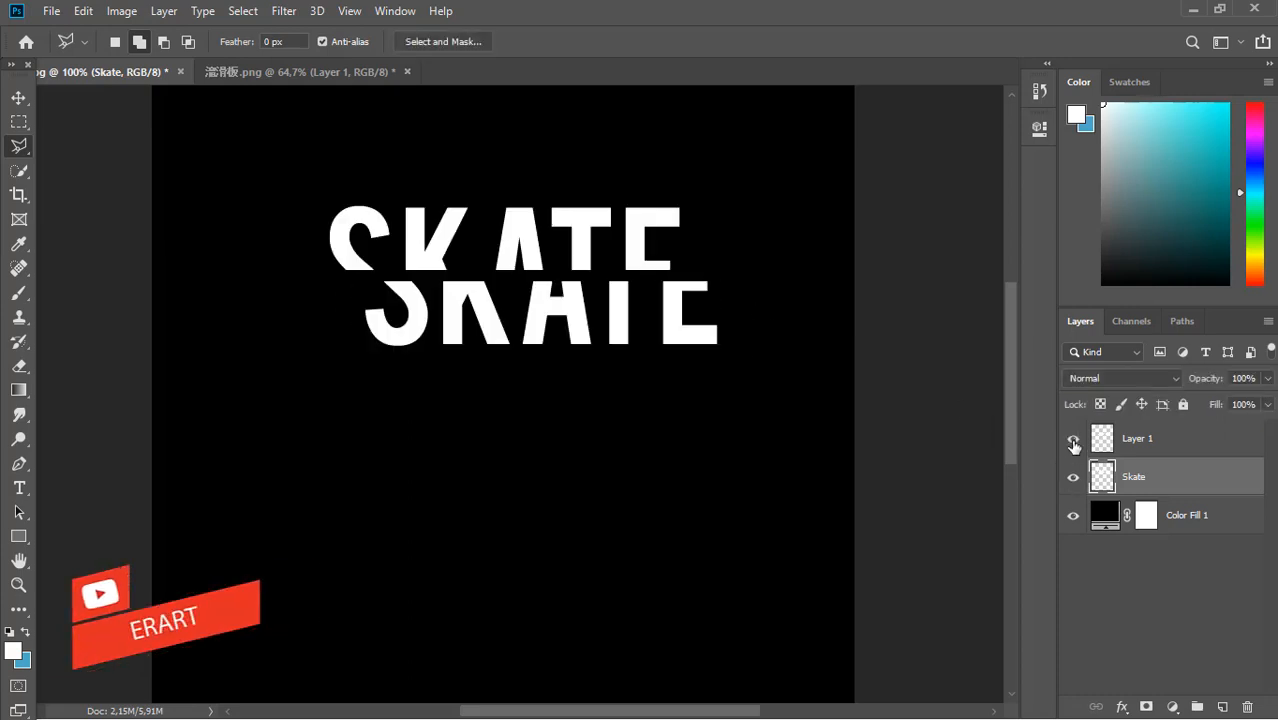
click(1191, 445)
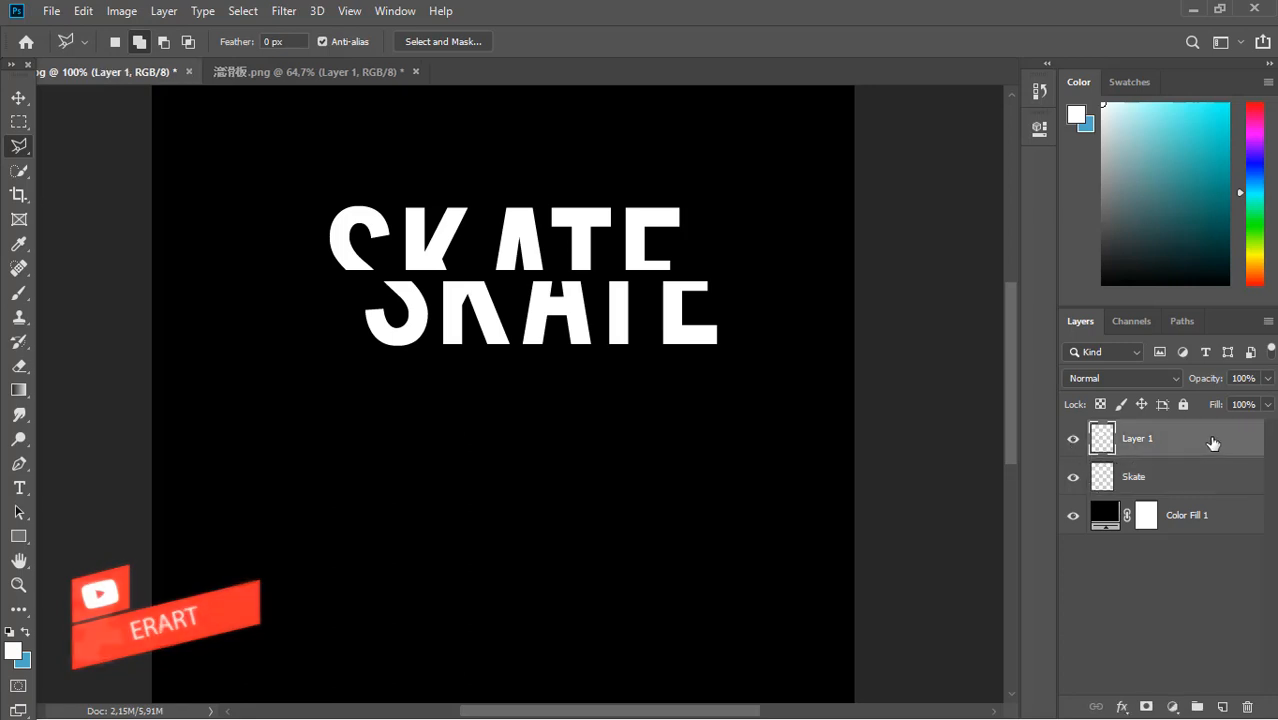
Give Layer 1 a Pattern Overlay using the diagonal stripe pattern at 65% scale
key(h)
double_click(1212, 443)
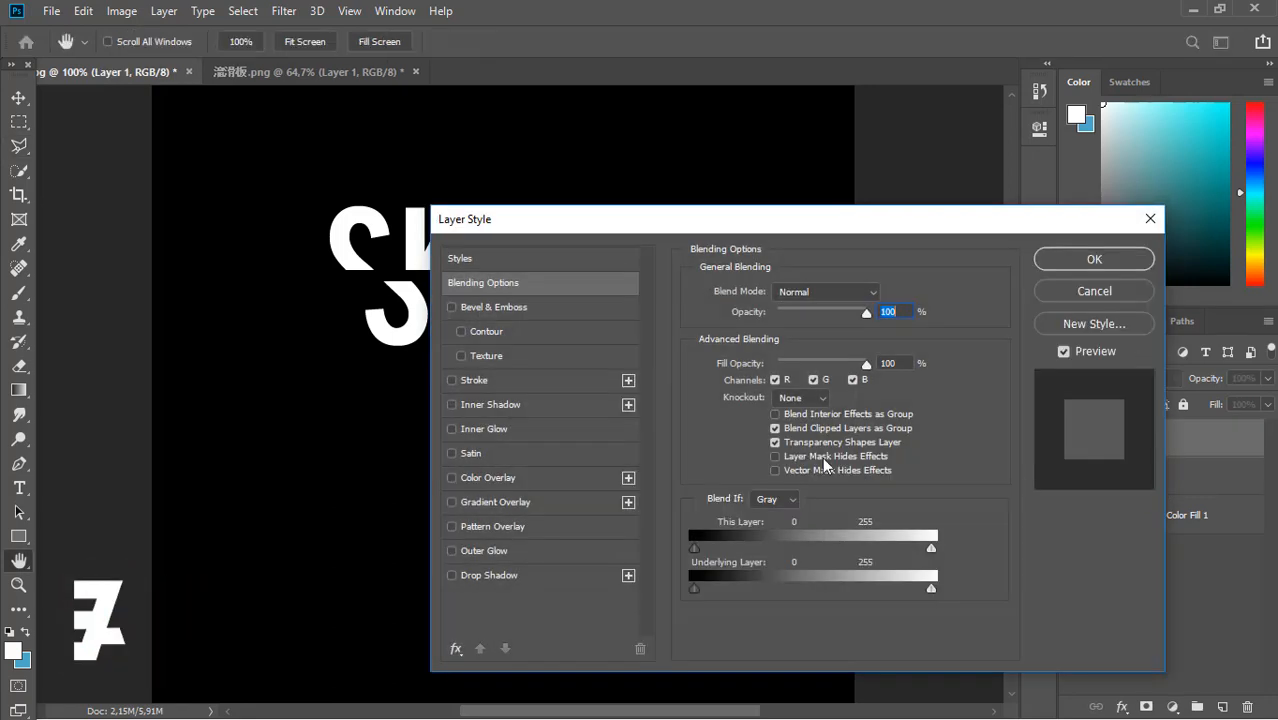
click(452, 527)
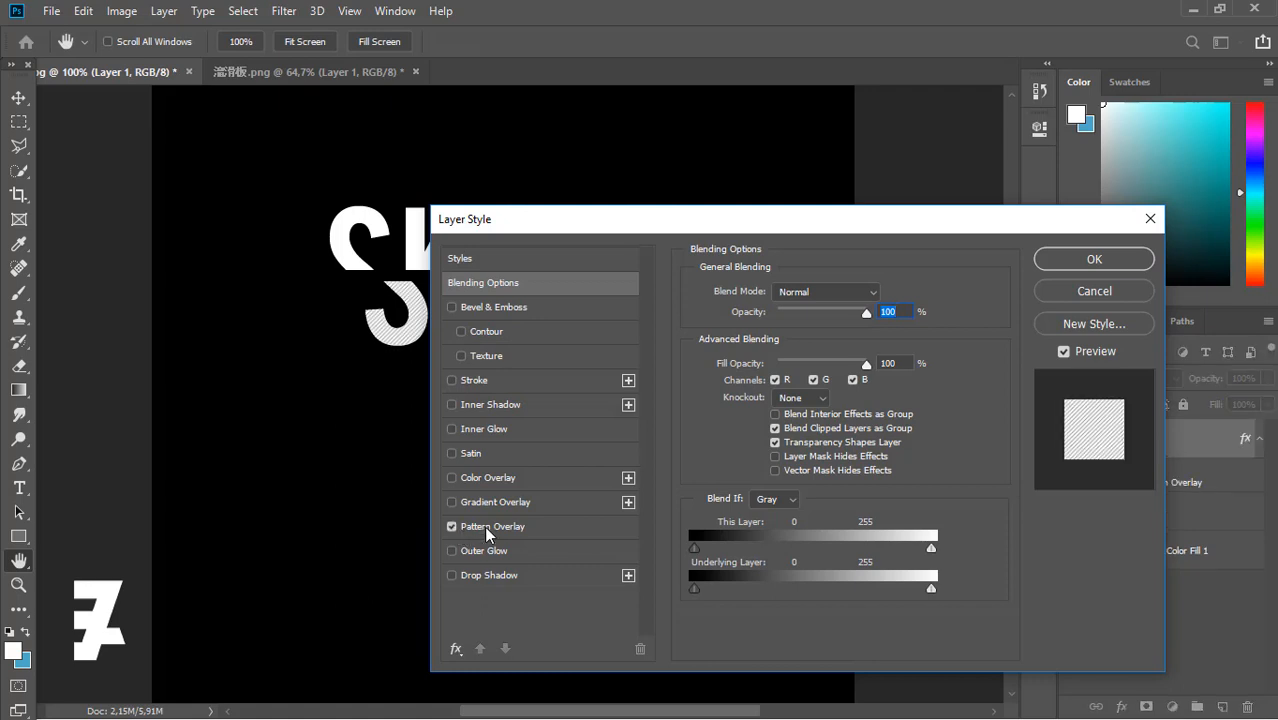
click(484, 526)
drag(553, 220, 555, 332)
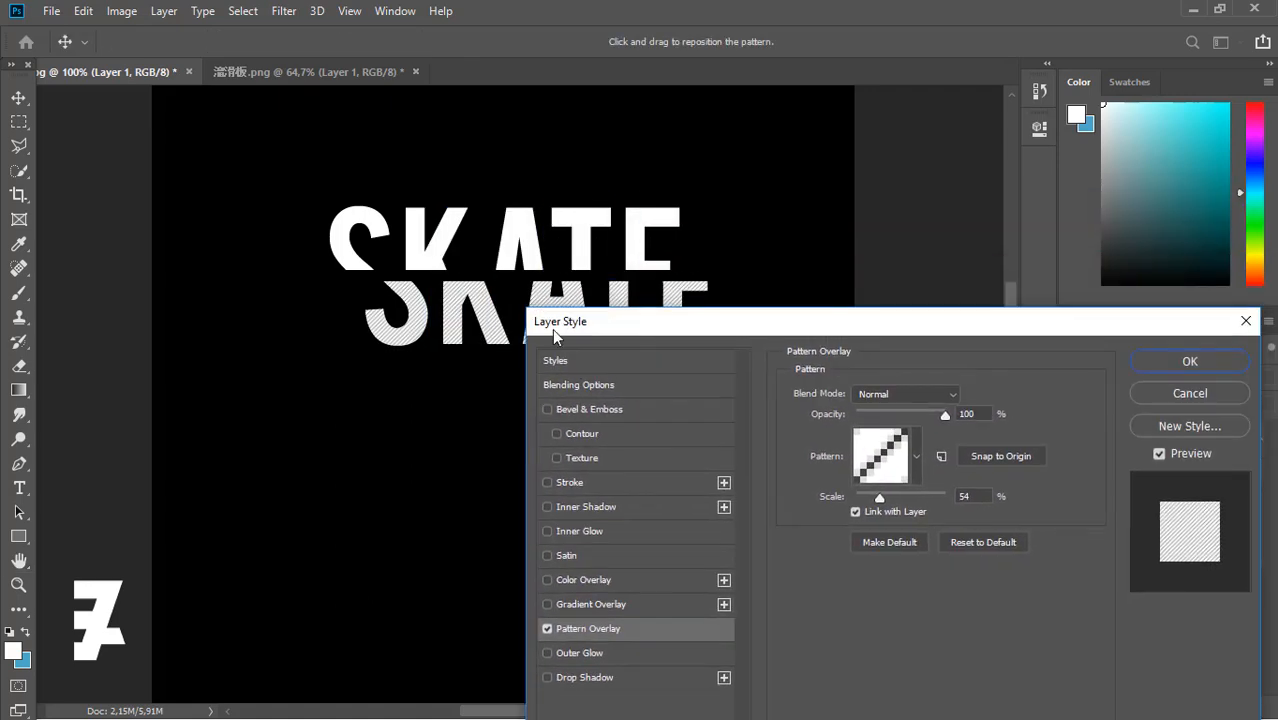
click(918, 455)
click(1031, 381)
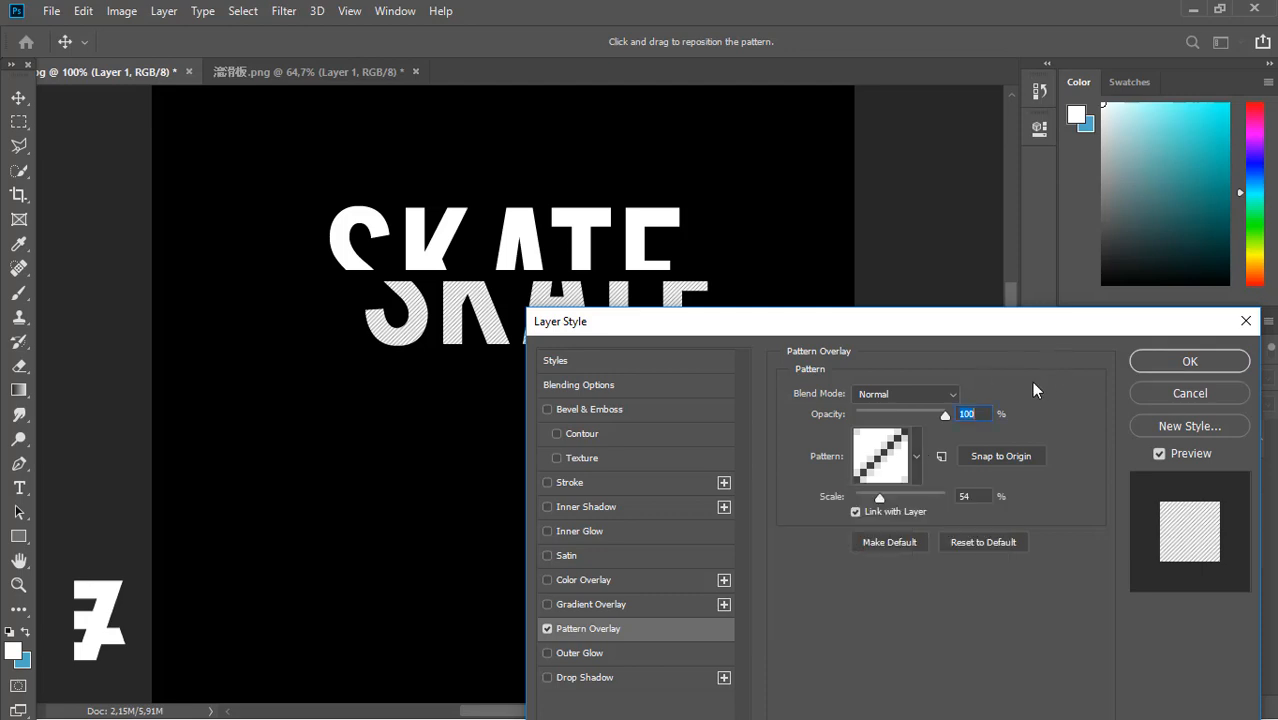
drag(883, 499, 886, 499)
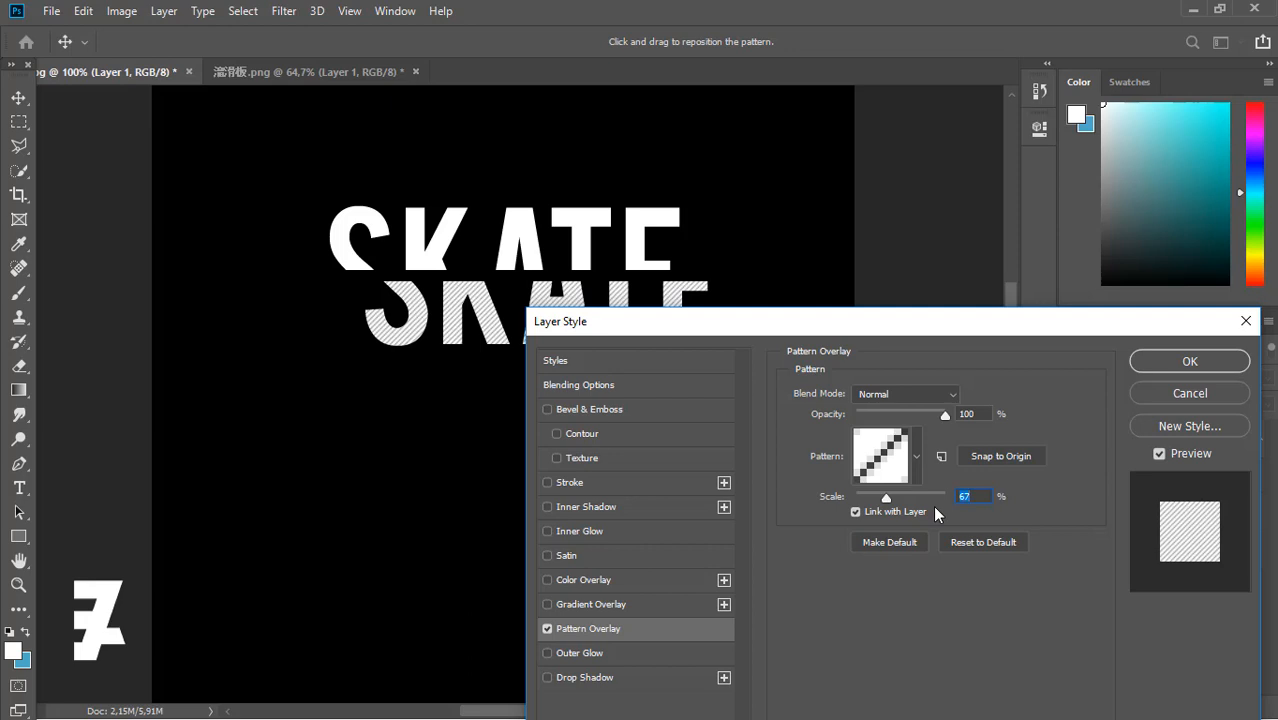
text(65)
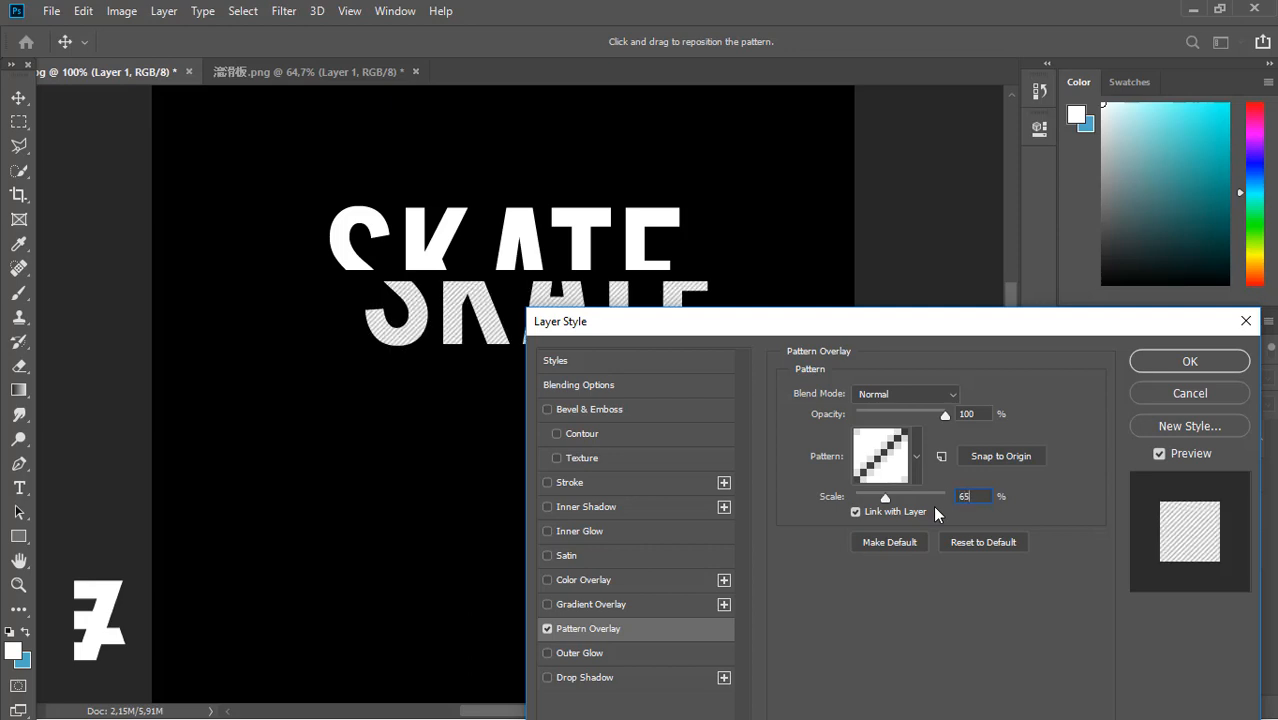
click(1159, 360)
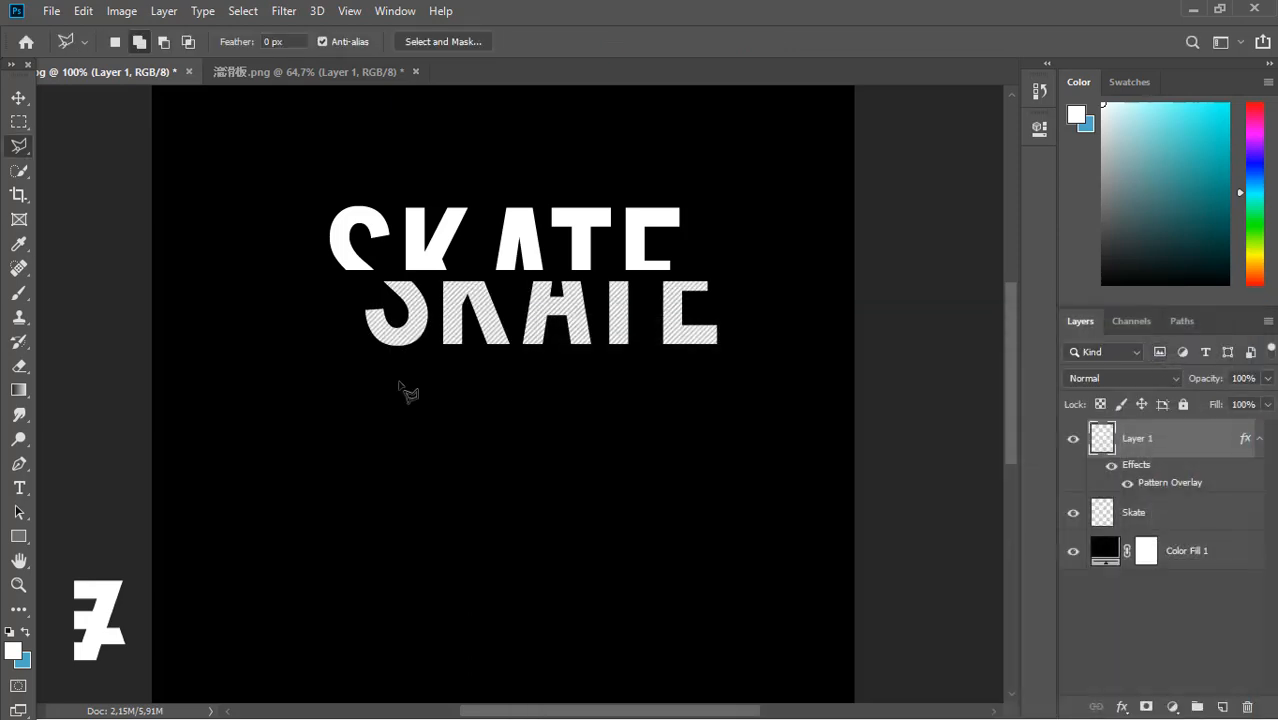
click(20, 490)
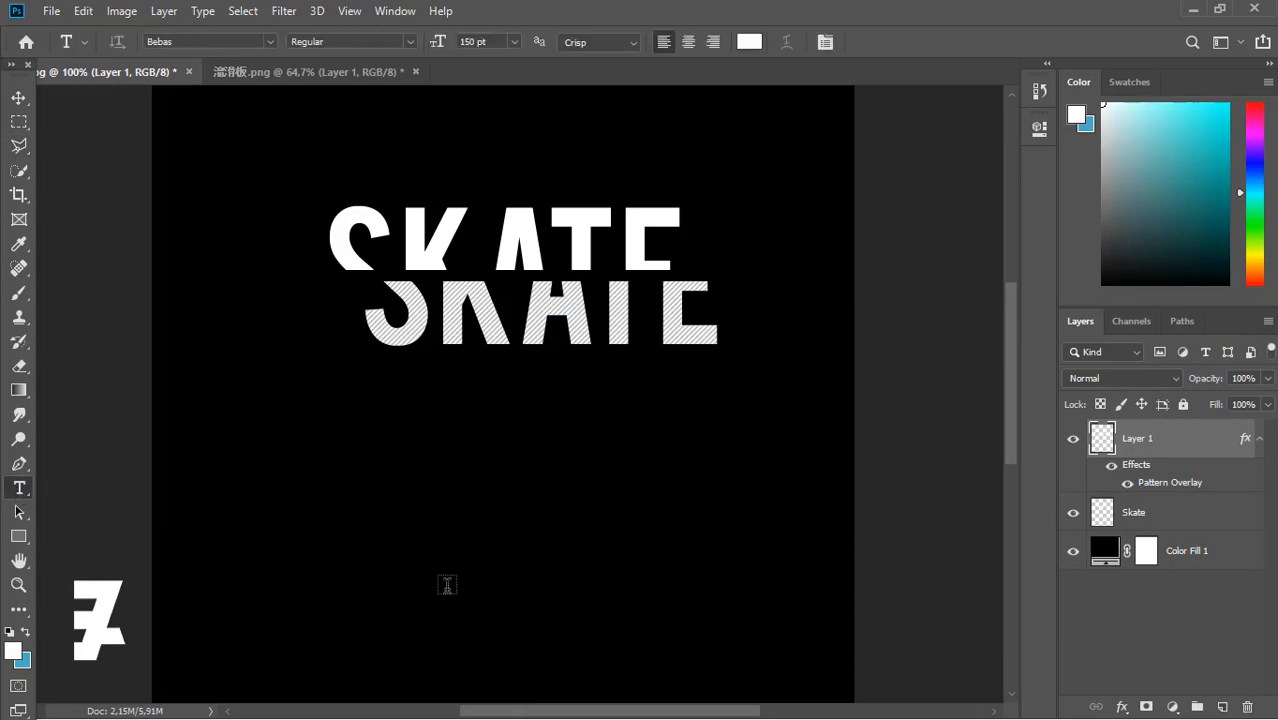
Type BOARD at 100 pt and move it below SKATE toward the left
click(398, 455)
text(BOARD)
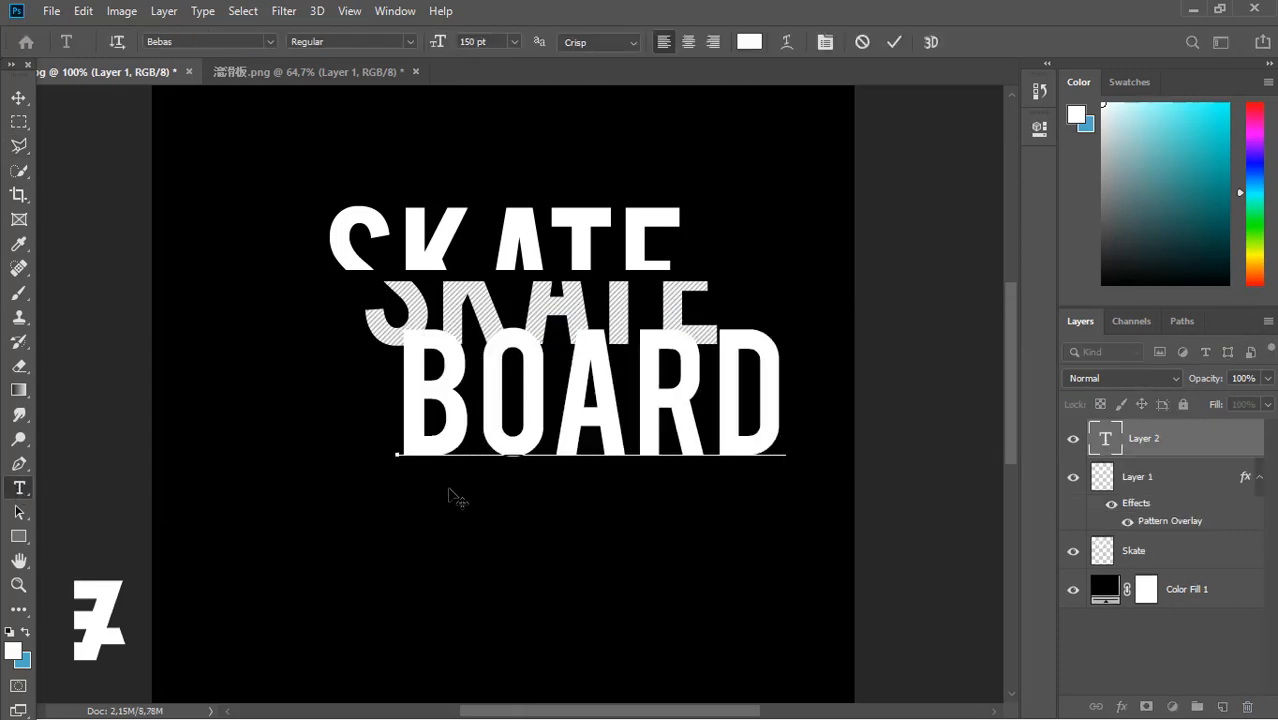
key(ctrl+a)
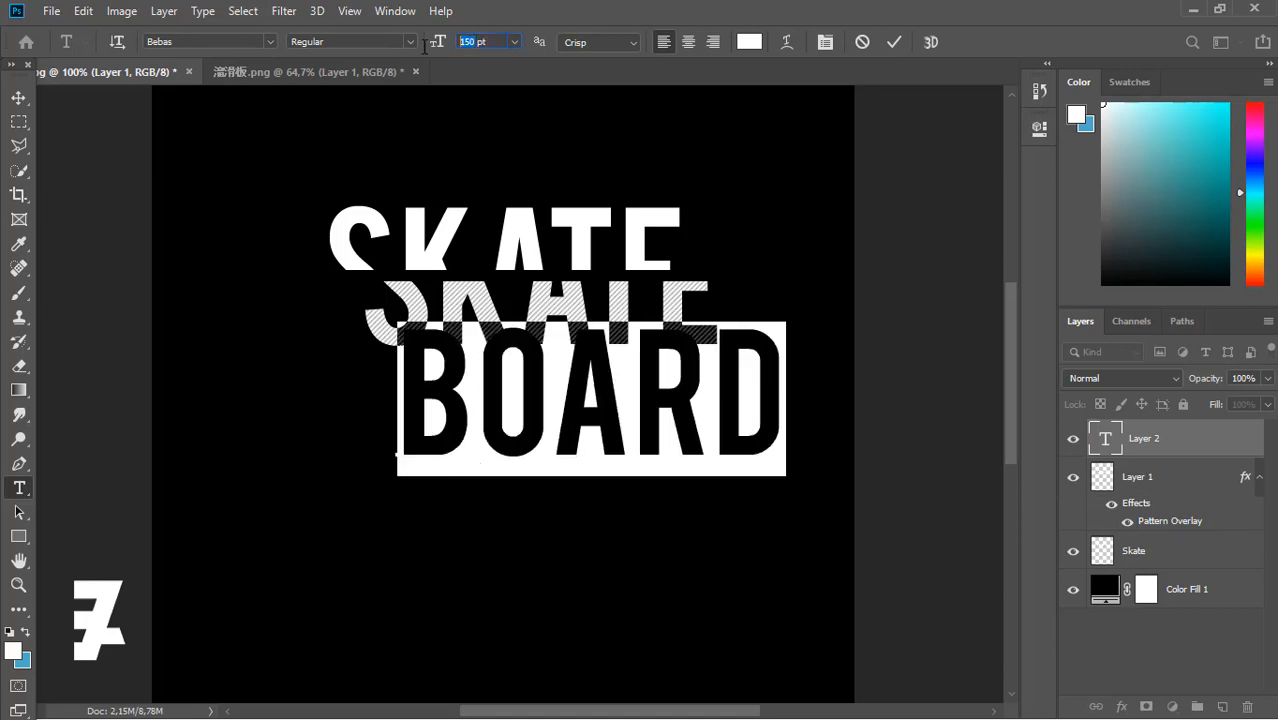
key(Return)
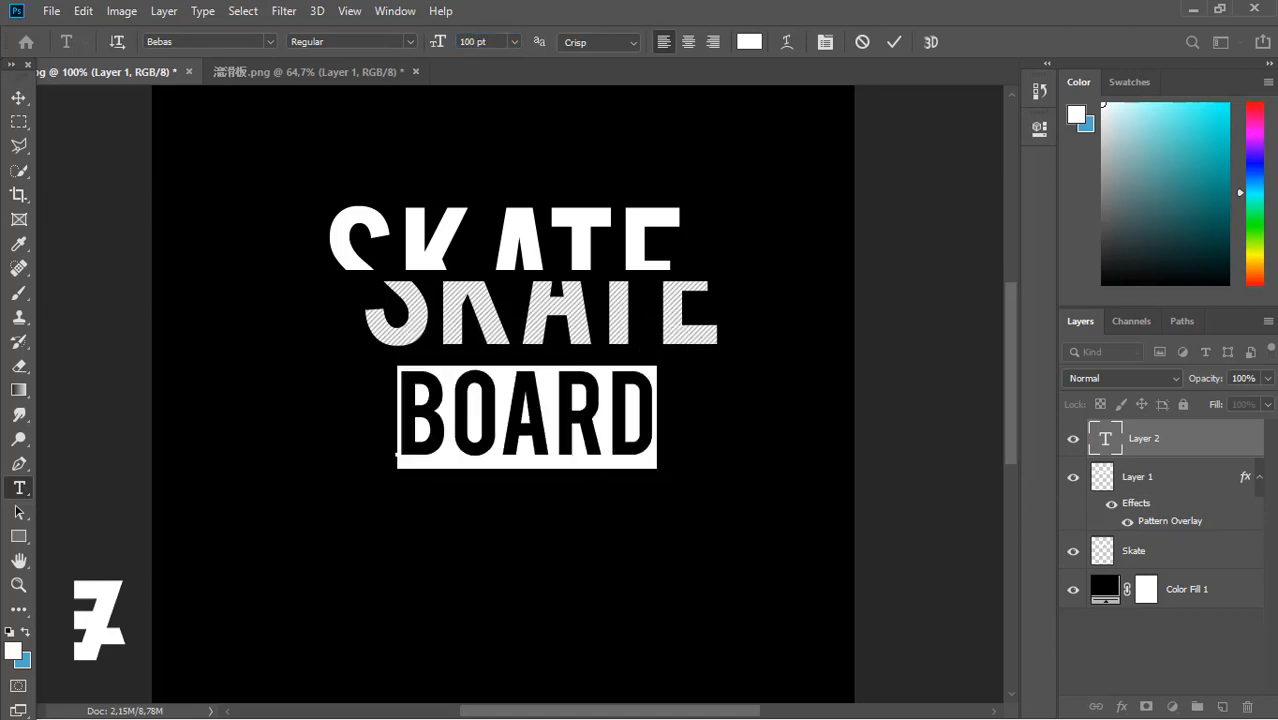
click(20, 98)
drag(660, 450, 529, 457)
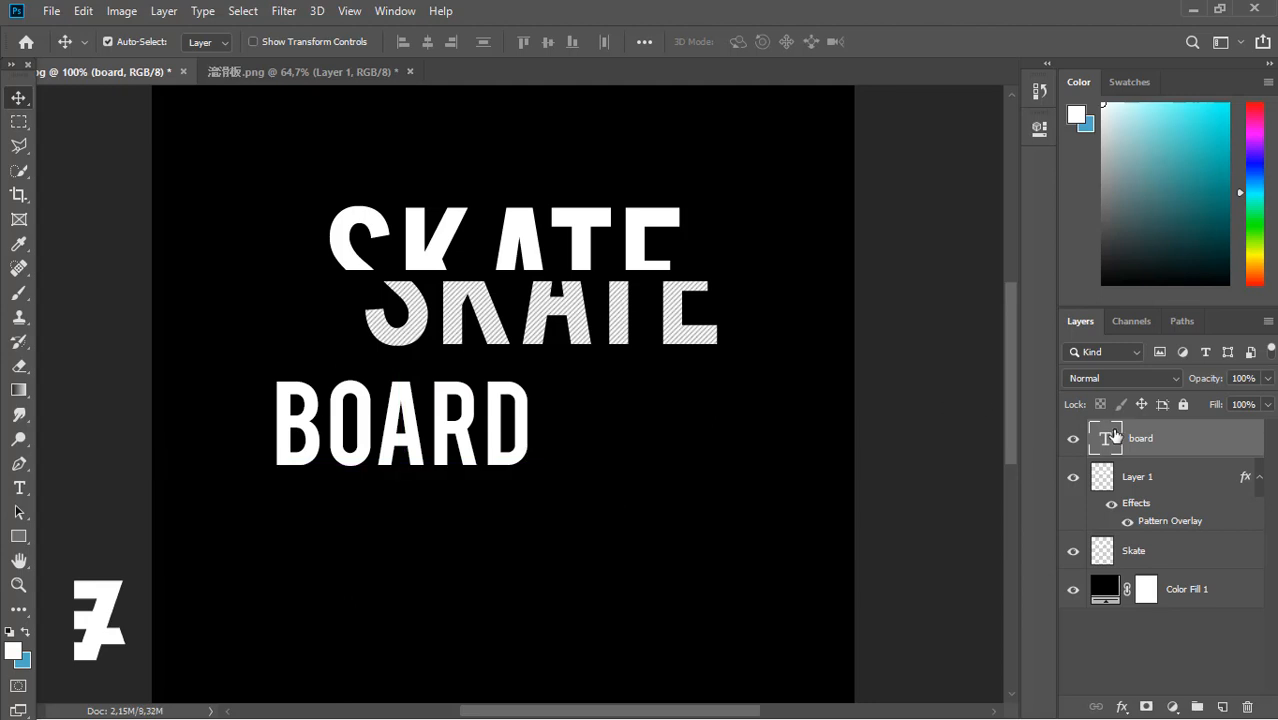
Rasterize BOARD and shift its marquee-selected lower half down and to the left
right_click(1200, 443)
click(1100, 306)
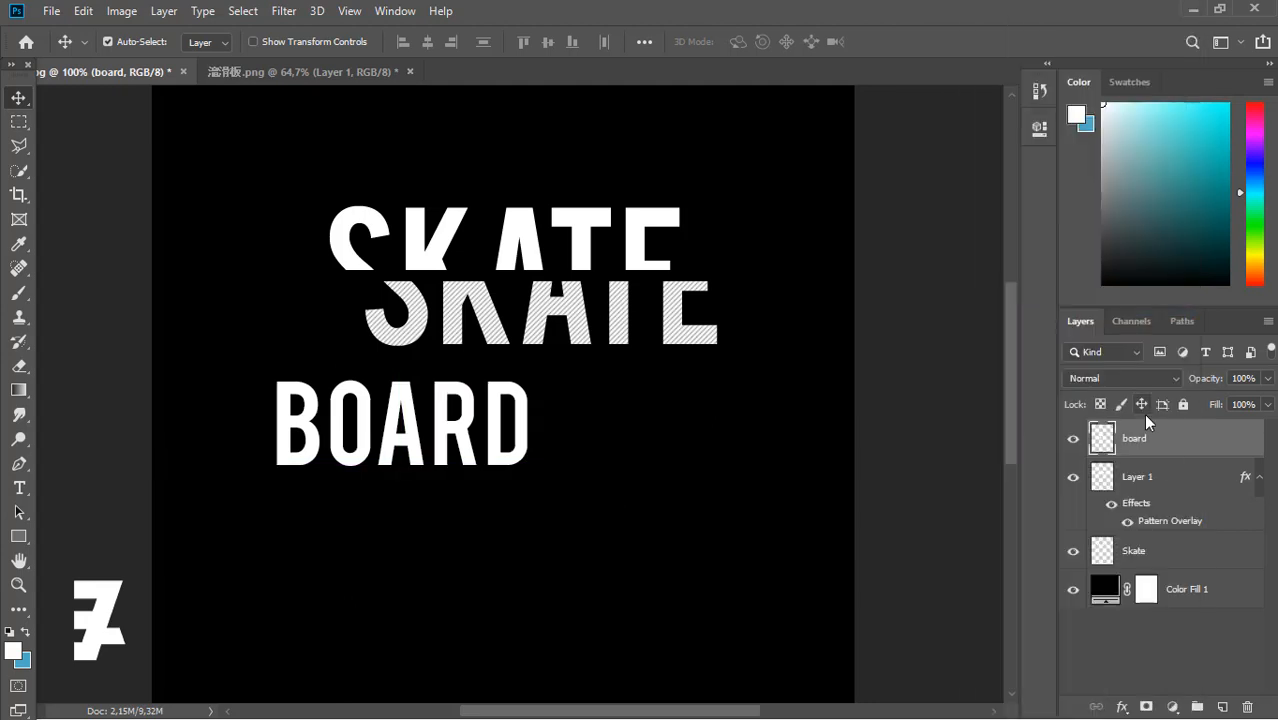
click(18, 121)
drag(540, 494, 258, 420)
click(18, 97)
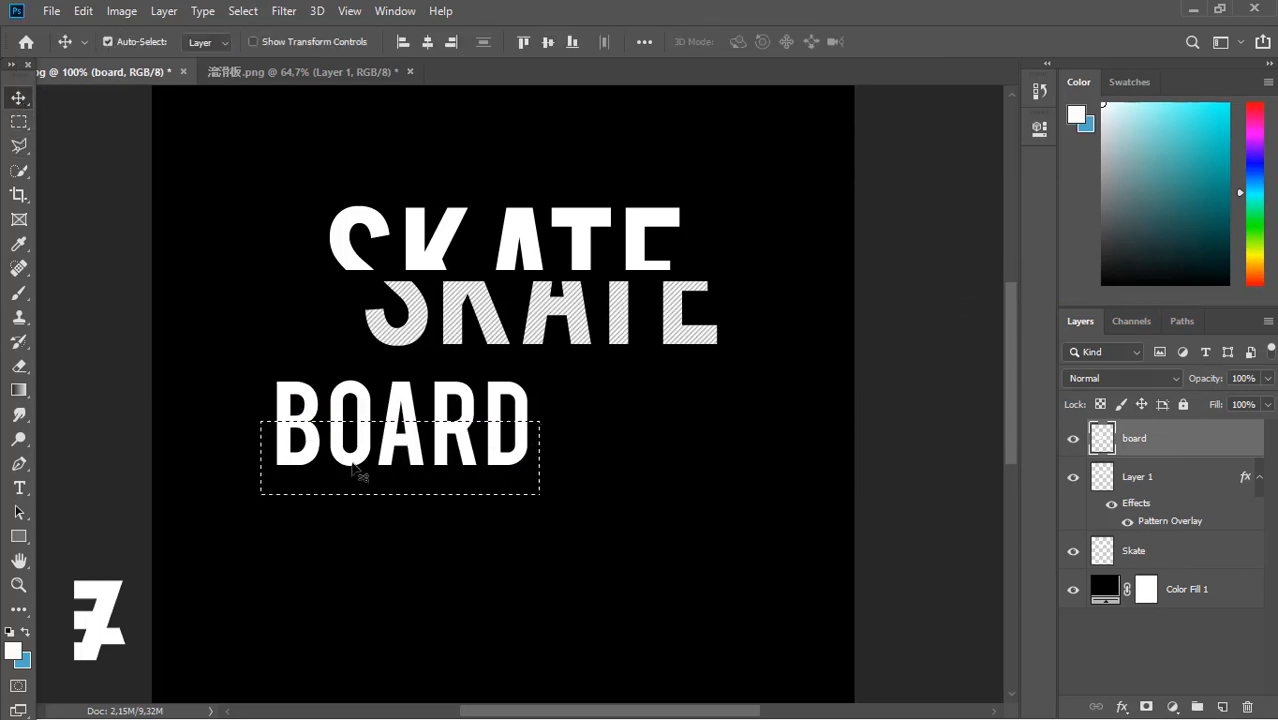
drag(349, 470, 326, 477)
key(ctrl+d)
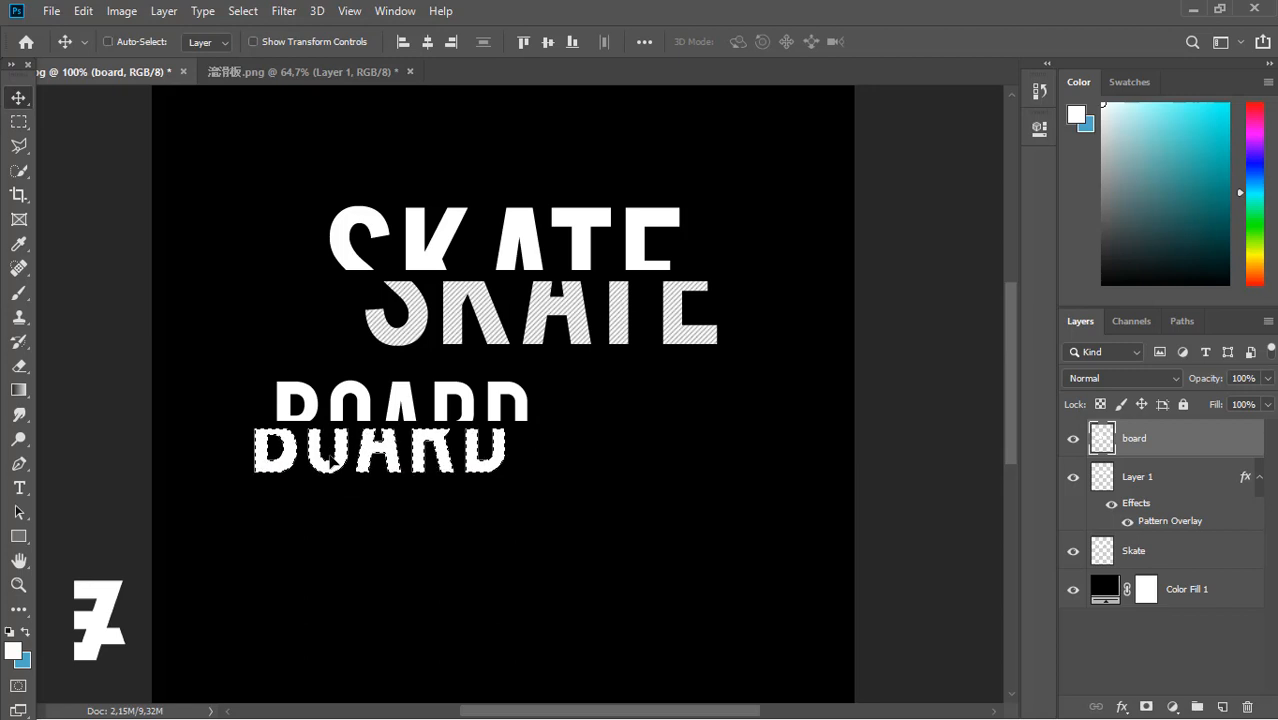
Lasso BOARD's lower half, copy it to a new Layer 2, and hide Layer 2
click(18, 145)
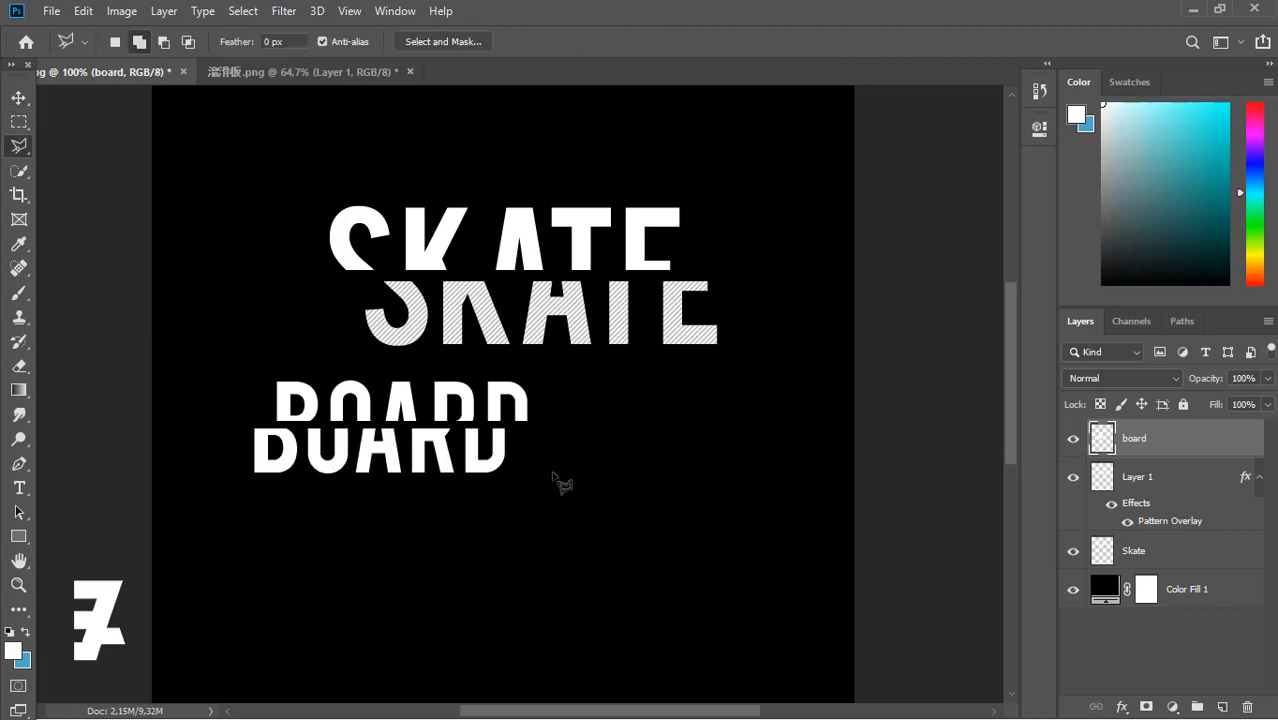
click(484, 487)
click(511, 427)
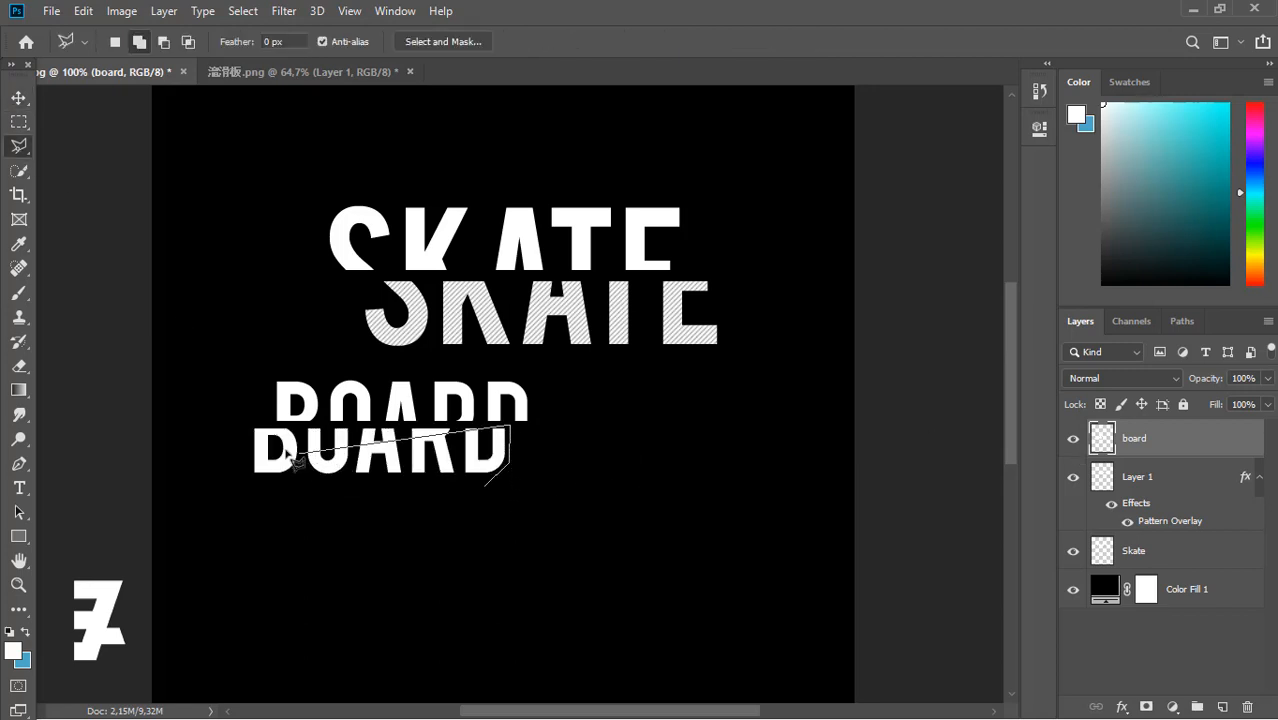
click(242, 480)
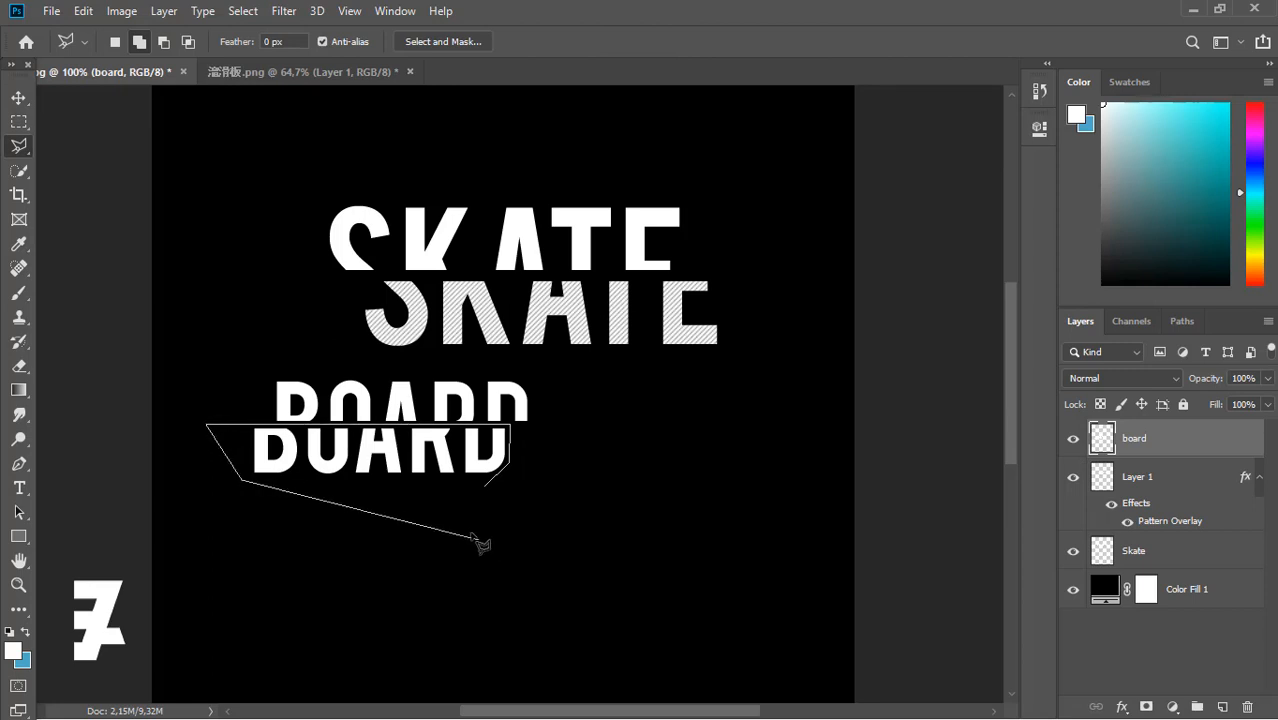
click(455, 507)
click(486, 488)
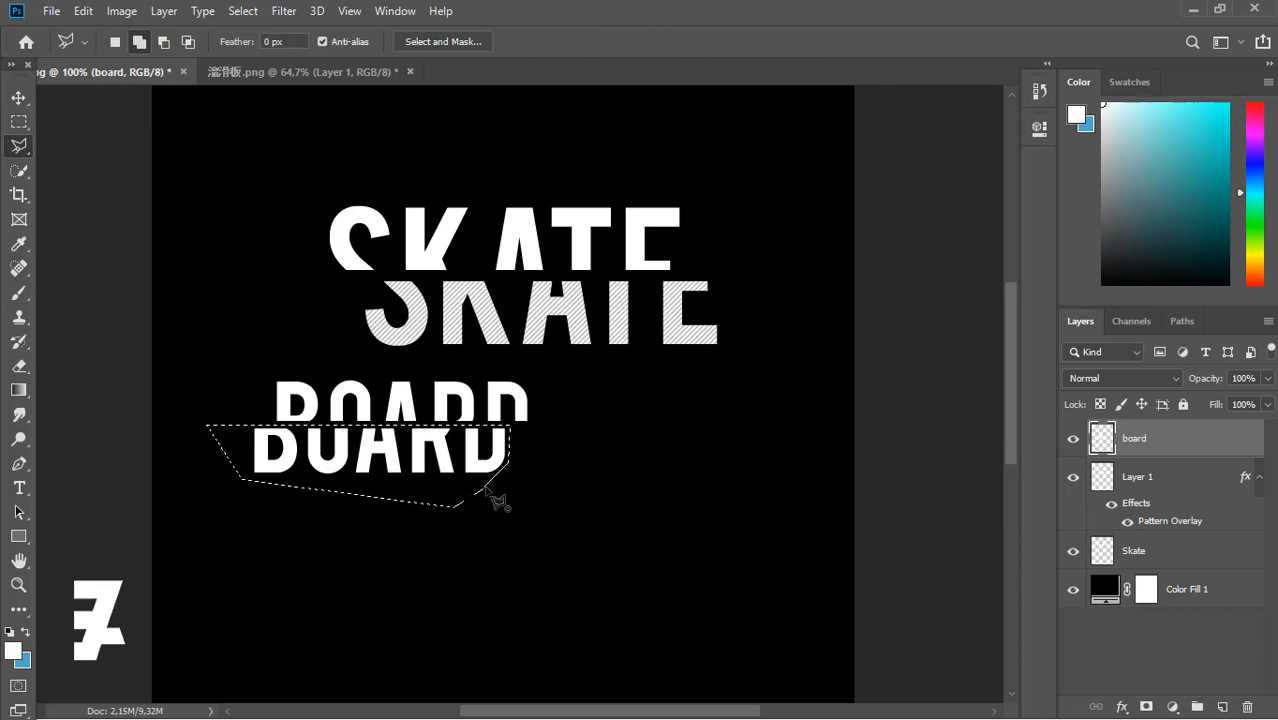
key(ctrl+j)
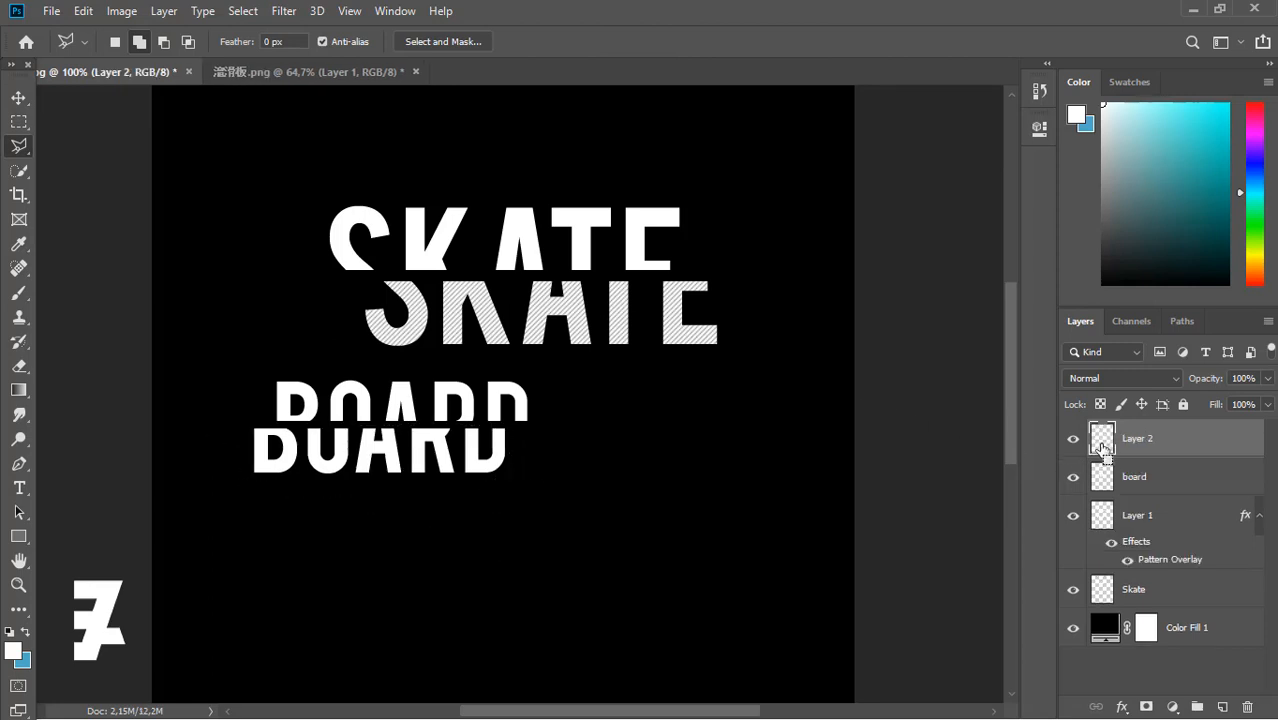
ctrl+click(1103, 447)
click(1168, 488)
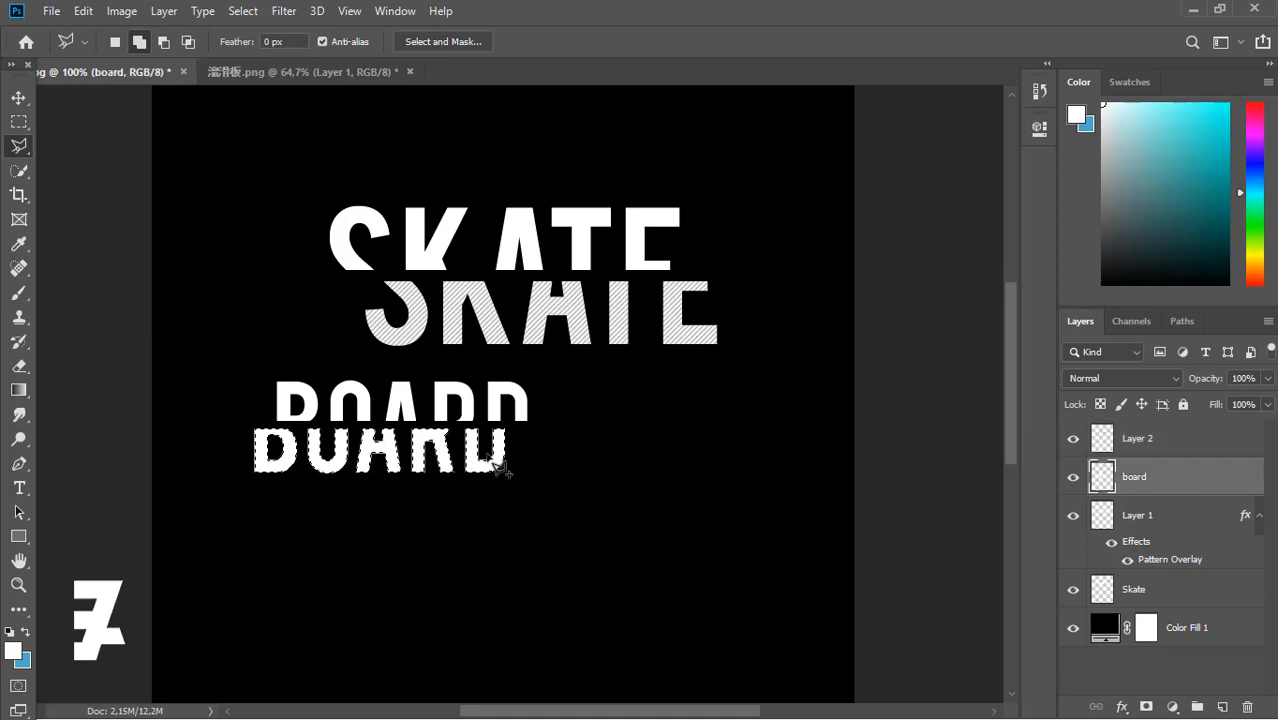
click(1074, 440)
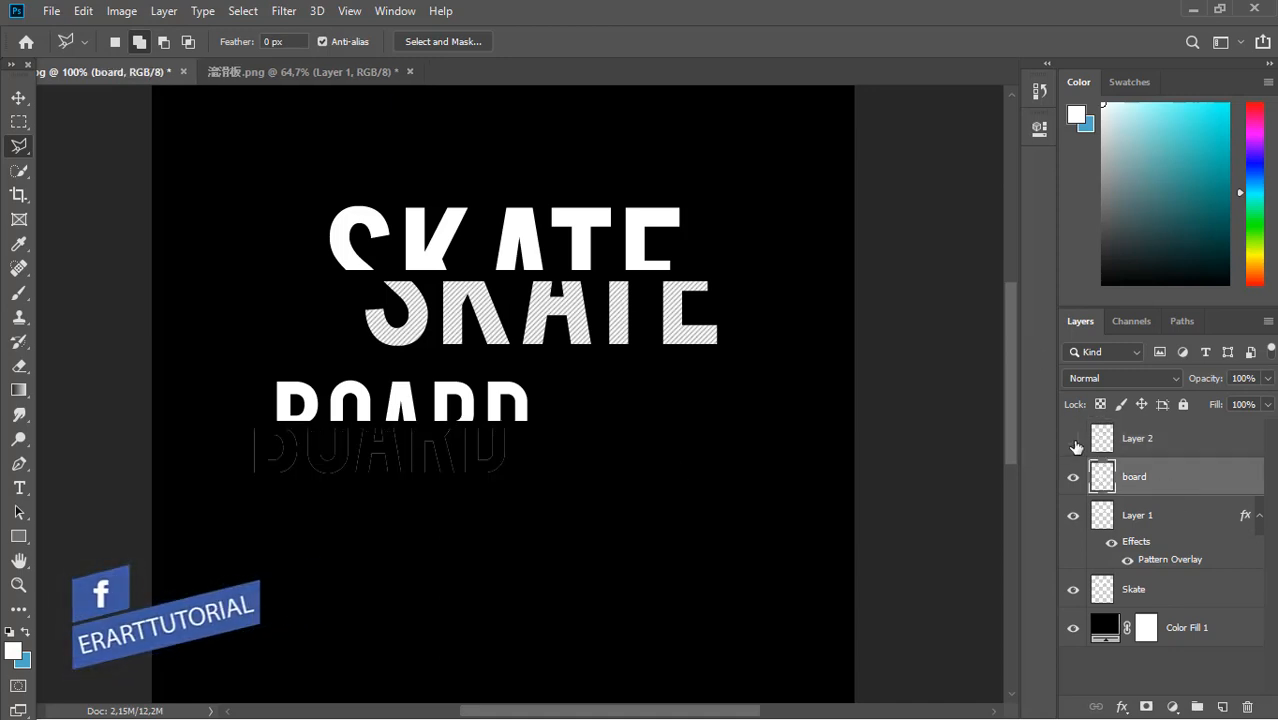
Erase leftover edges of lower BOARD with a size-25 eraser
click(19, 365)
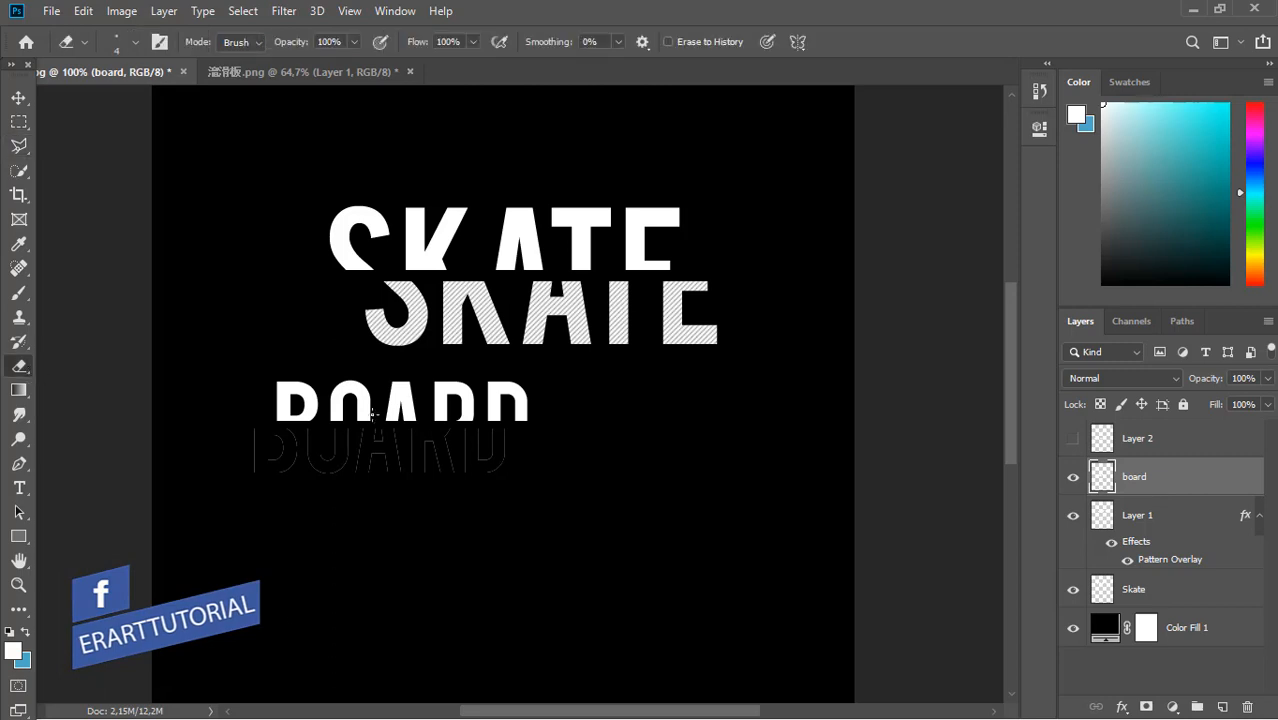
key(bracketright)
key(bracketright)
key(bracketright)
key(bracketright)
key(bracketright)
key(bracketright)
key(bracketright)
key(bracketright)
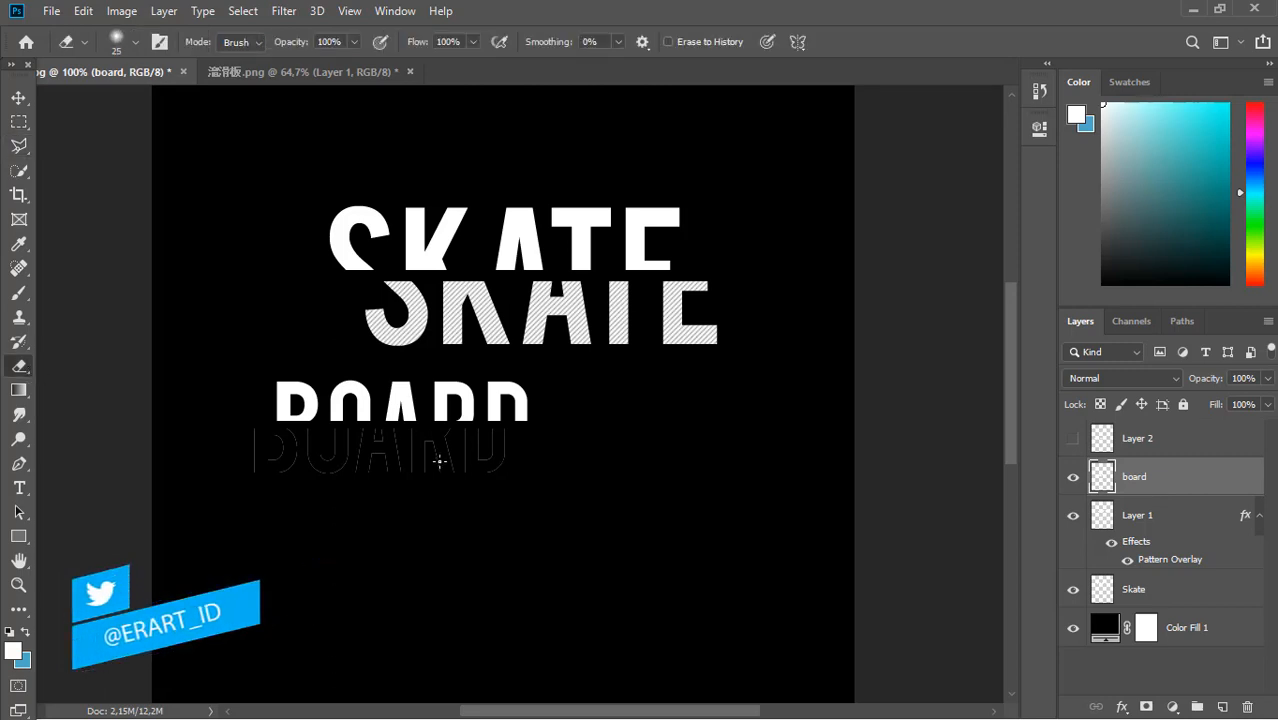
mouse_move(484, 464)
mouse_down()
mouse_move(271, 461)
mouse_move(317, 476)
mouse_move(566, 454)
mouse_move(498, 456)
mouse_move(513, 441)
mouse_move(502, 436)
mouse_move(319, 448)
mouse_move(289, 471)
mouse_move(245, 440)
mouse_move(407, 436)
mouse_up()
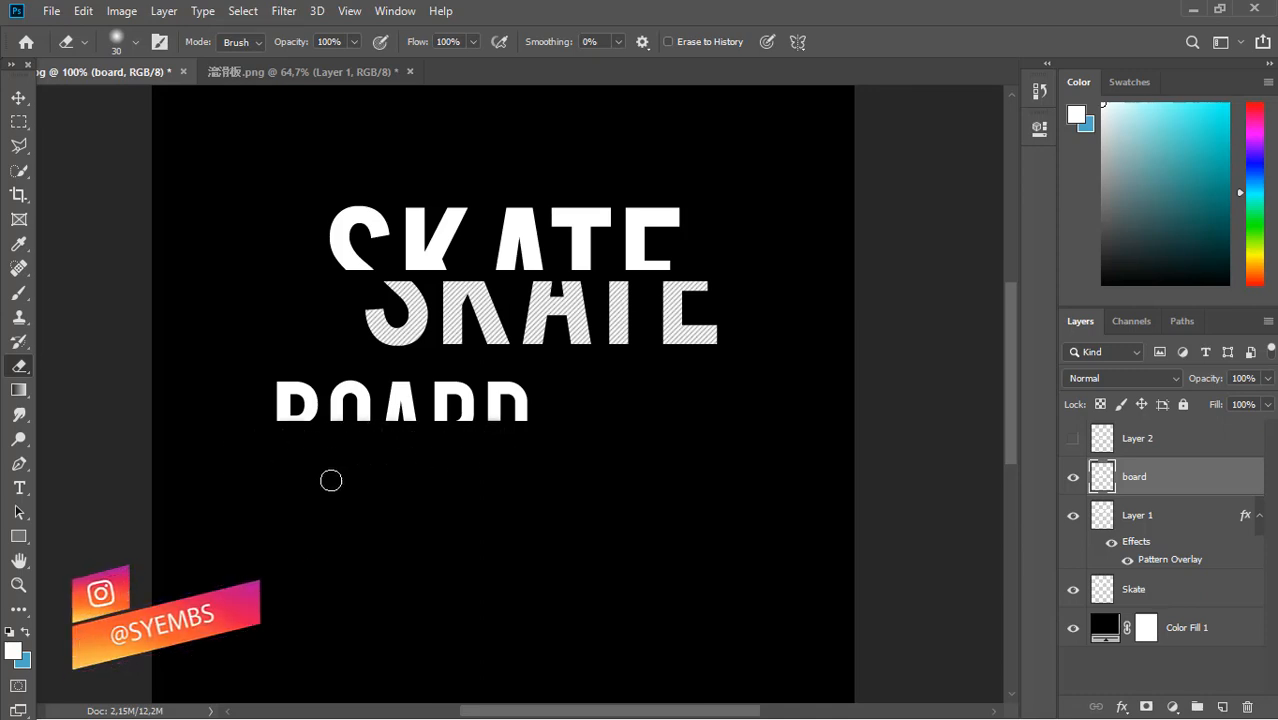
Show Layer 2 and paste Layer 1's stripe pattern style onto it
click(1074, 440)
click(1193, 525)
right_click(1190, 520)
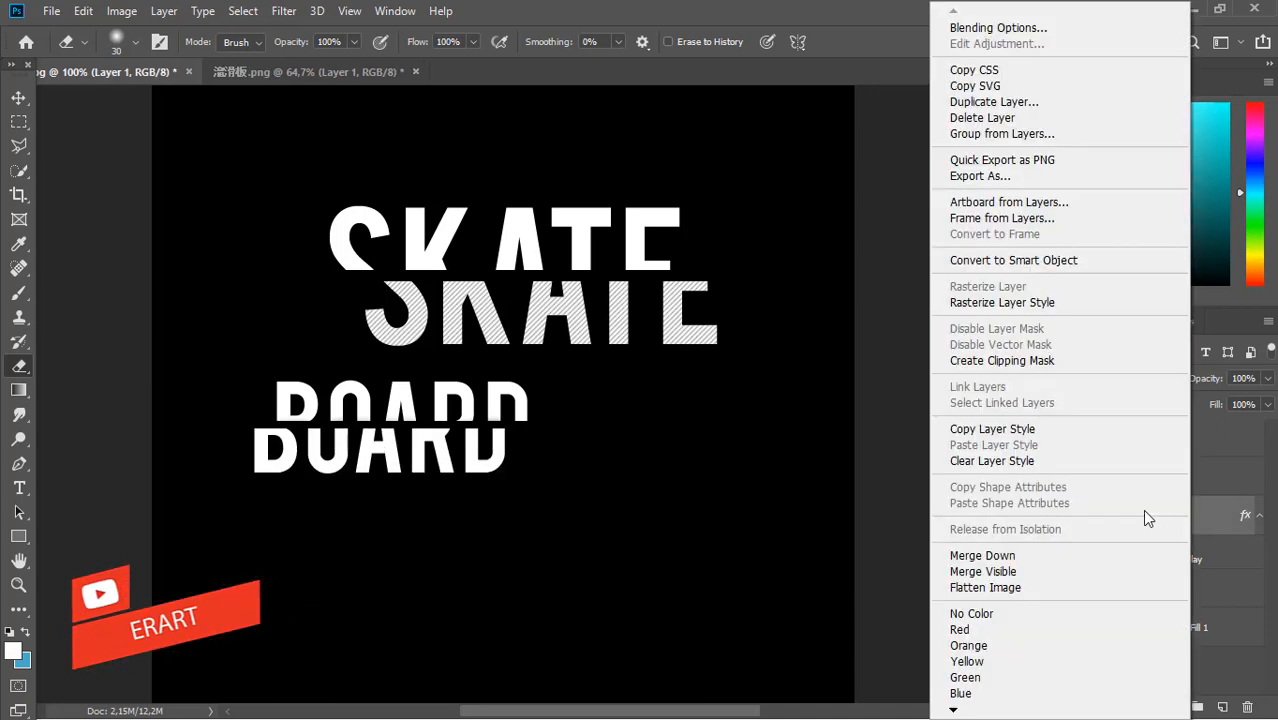
click(1041, 435)
click(1203, 441)
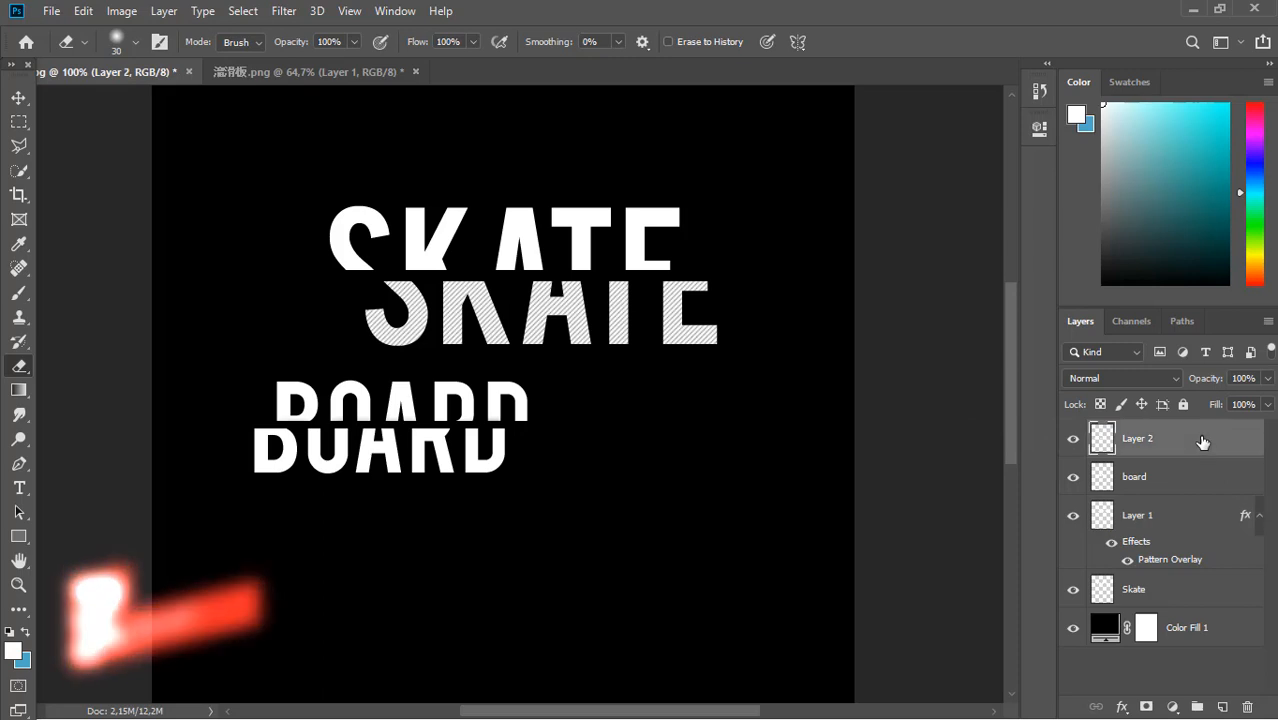
right_click(1203, 441)
click(1046, 446)
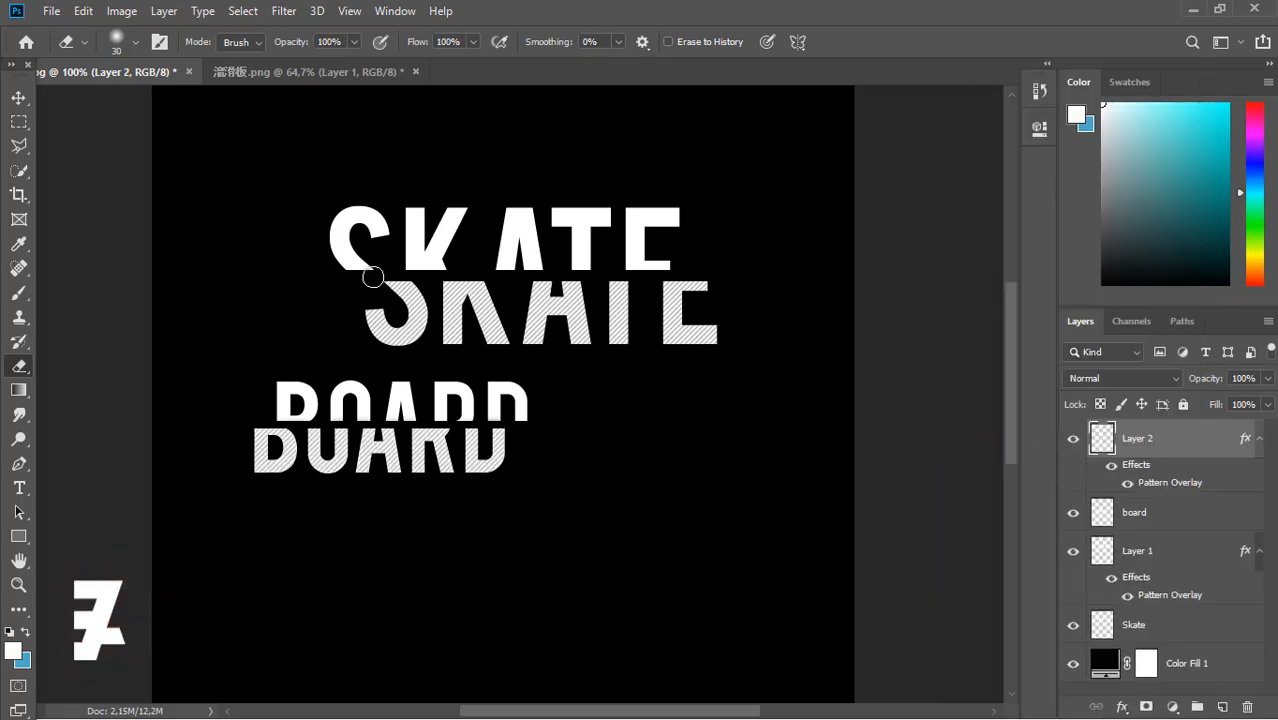
Group all the lettering layers into Group 1
click(18, 97)
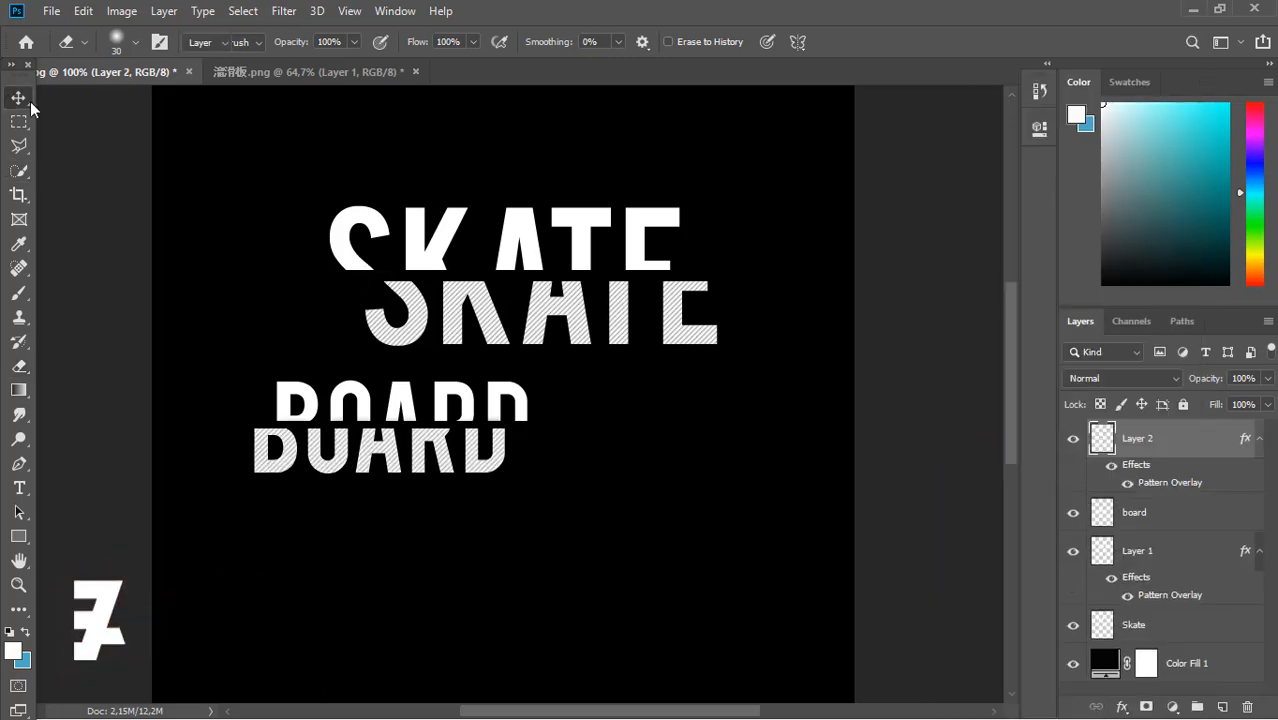
shift+click(1210, 622)
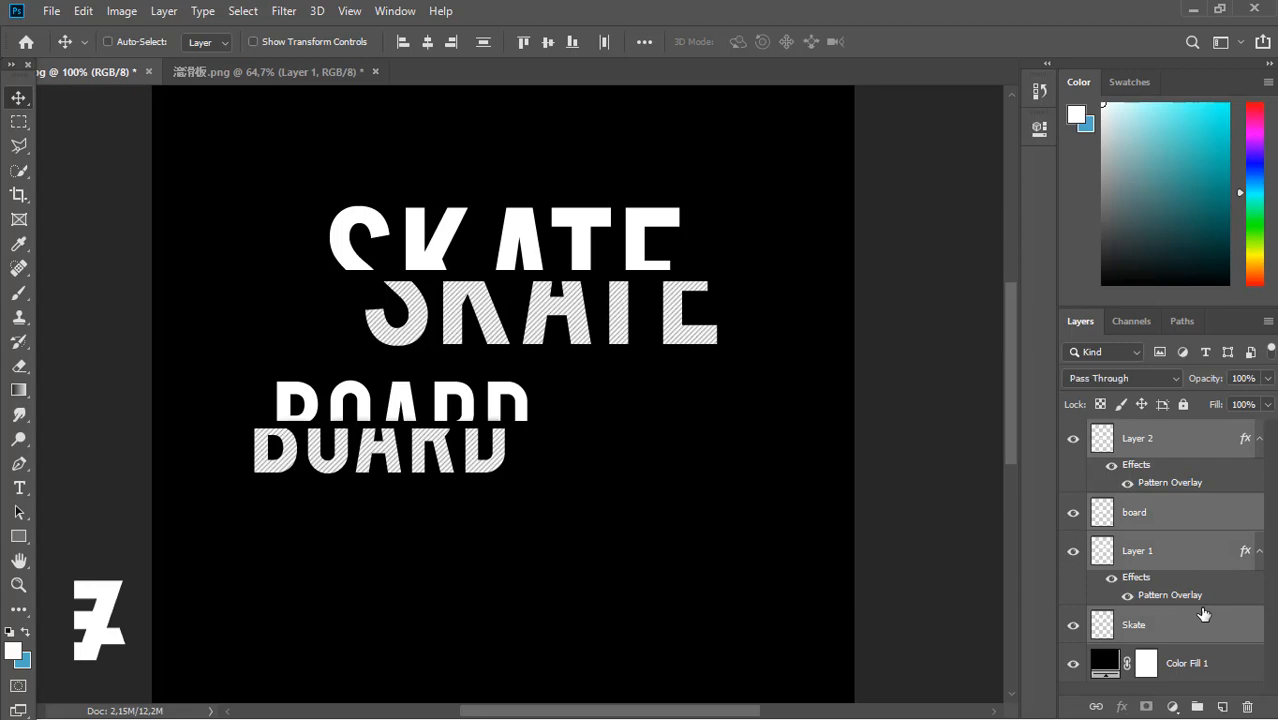
key(ctrl+g)
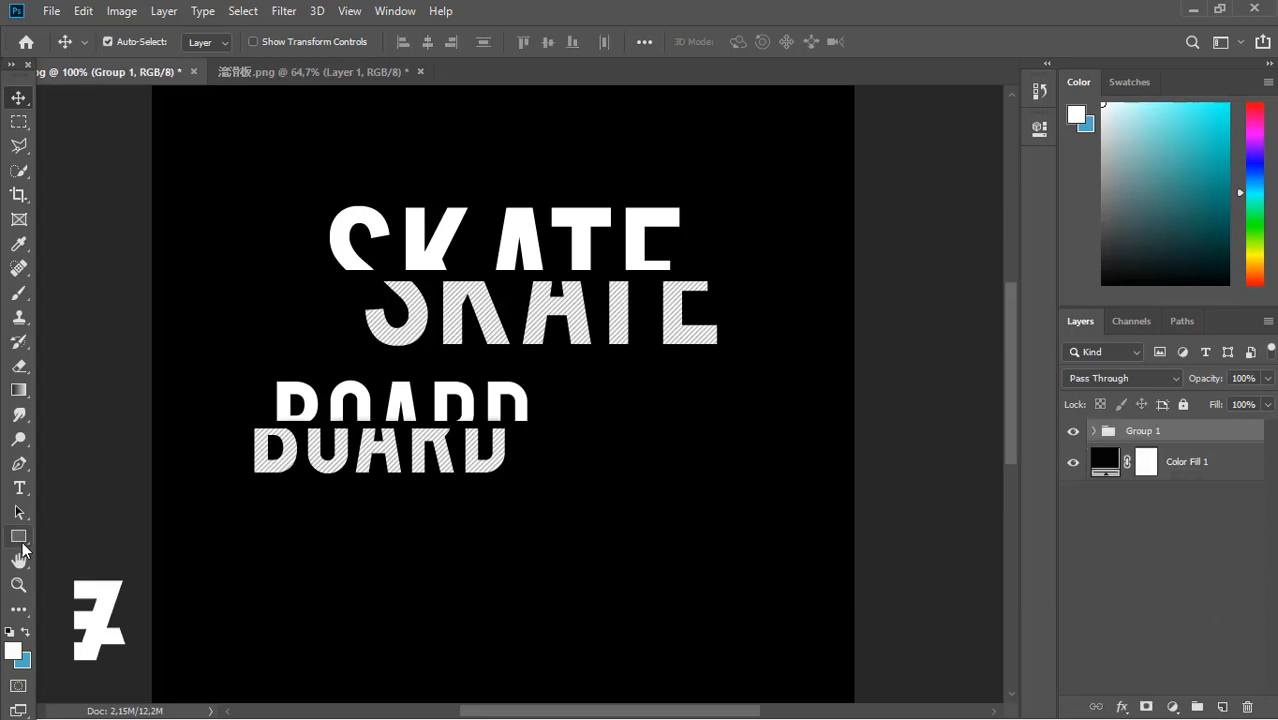
Set the Pen tool to Shape mode with fill and stroke options, on a new layer
click(17, 466)
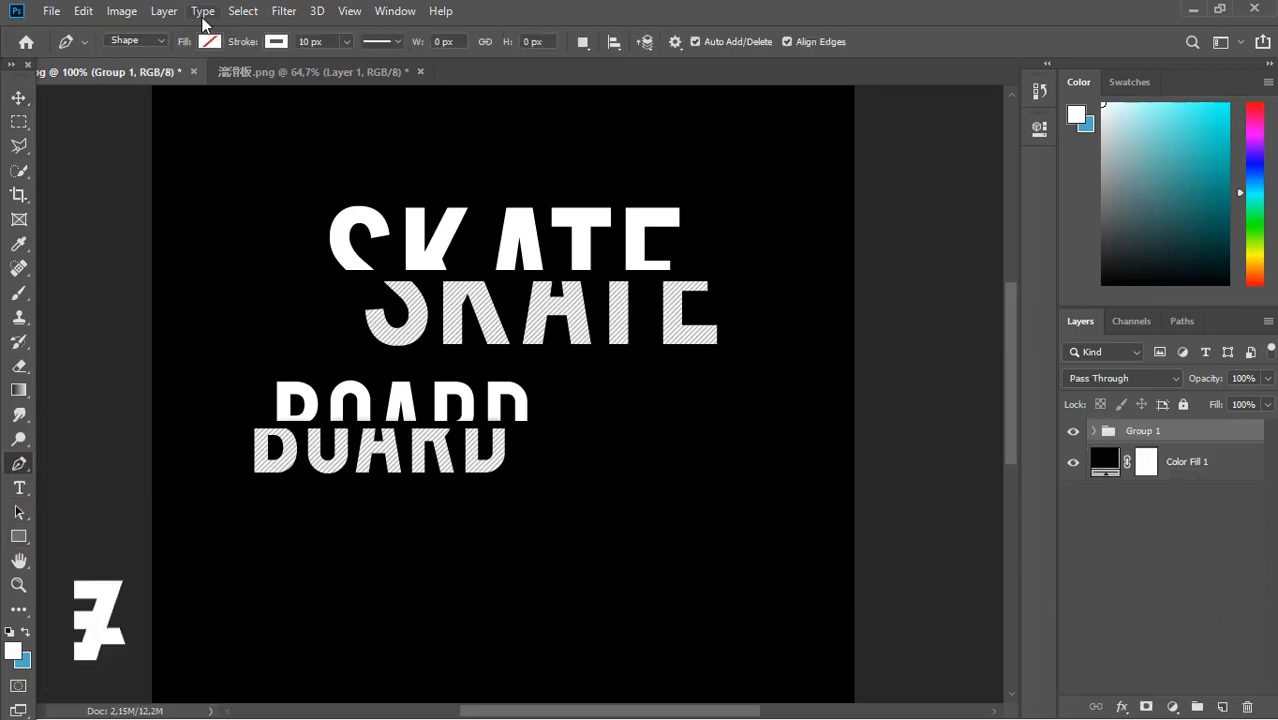
click(135, 41)
click(128, 53)
click(207, 42)
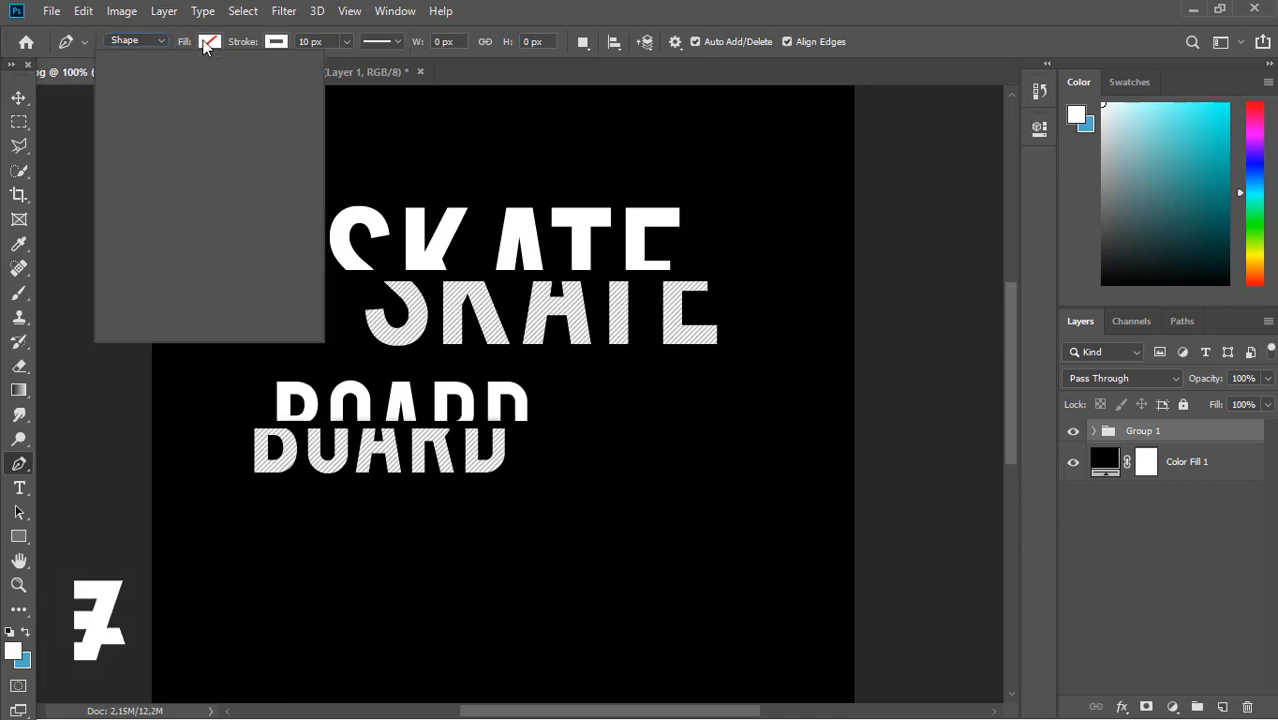
click(276, 42)
key(Return)
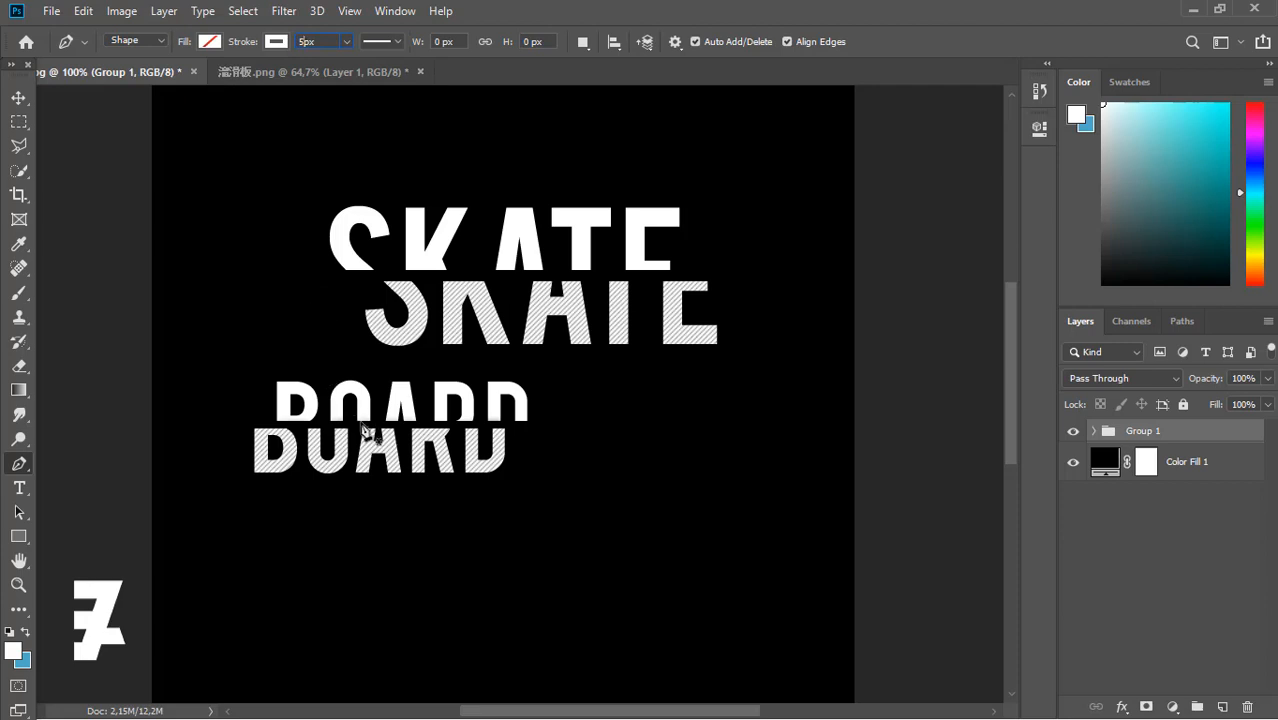
click(1222, 707)
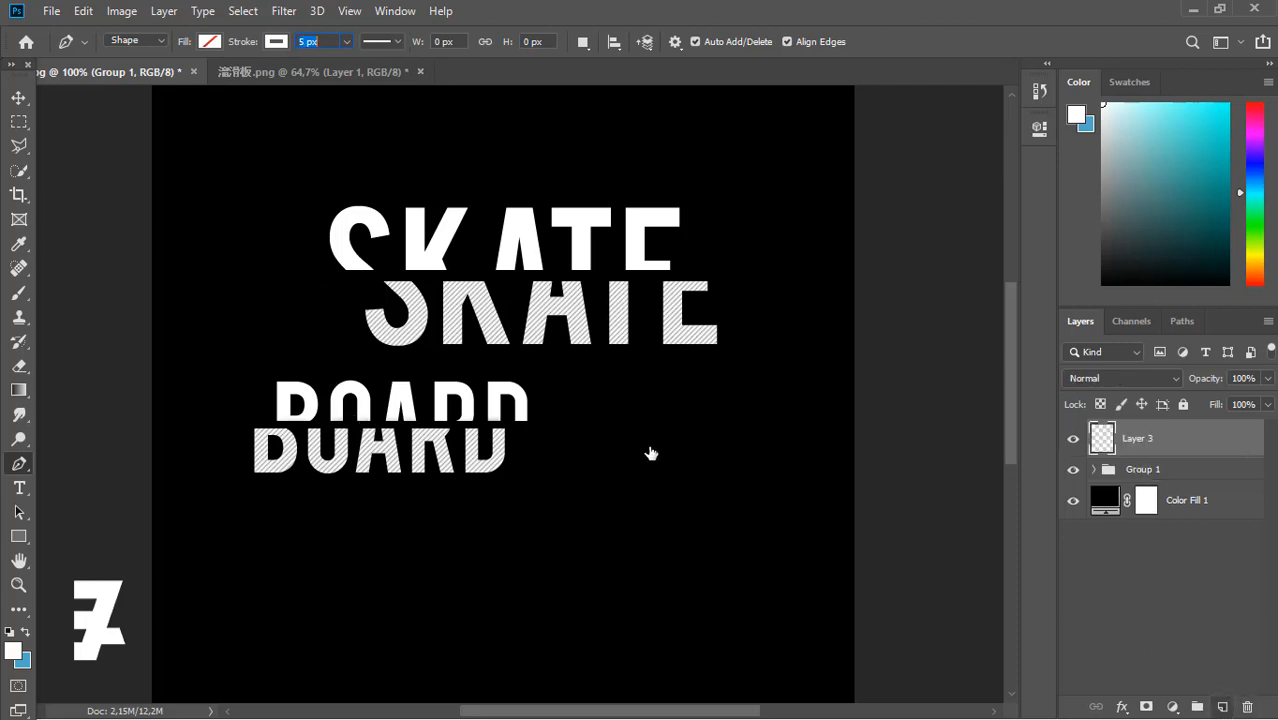
Draw a thin horizontal line above SKATE, adjusting its stroke width
click(274, 190)
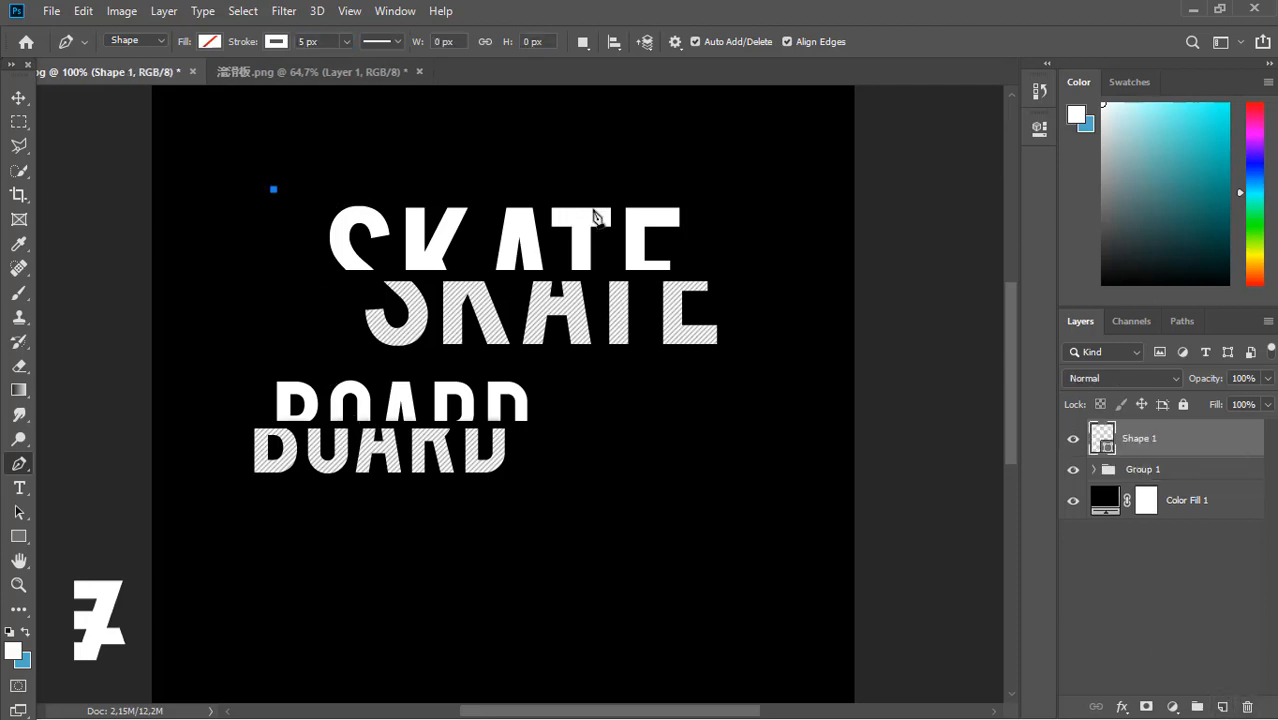
click(498, 190)
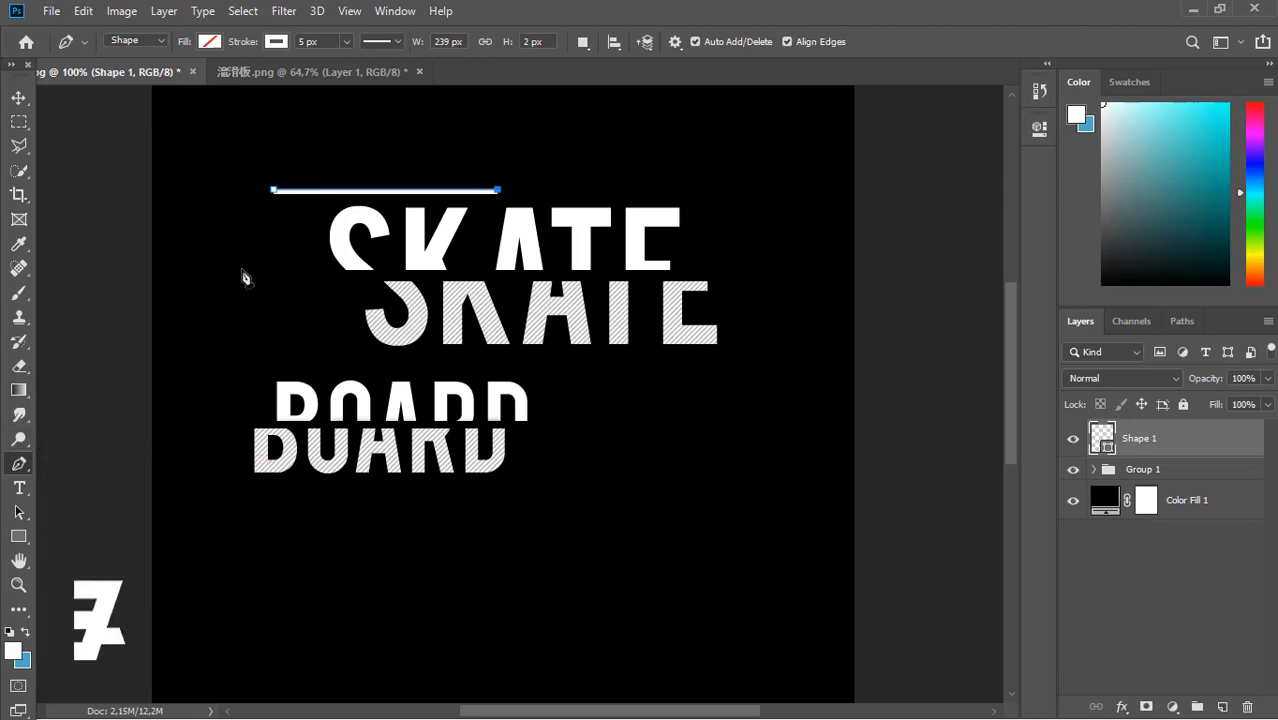
click(308, 41)
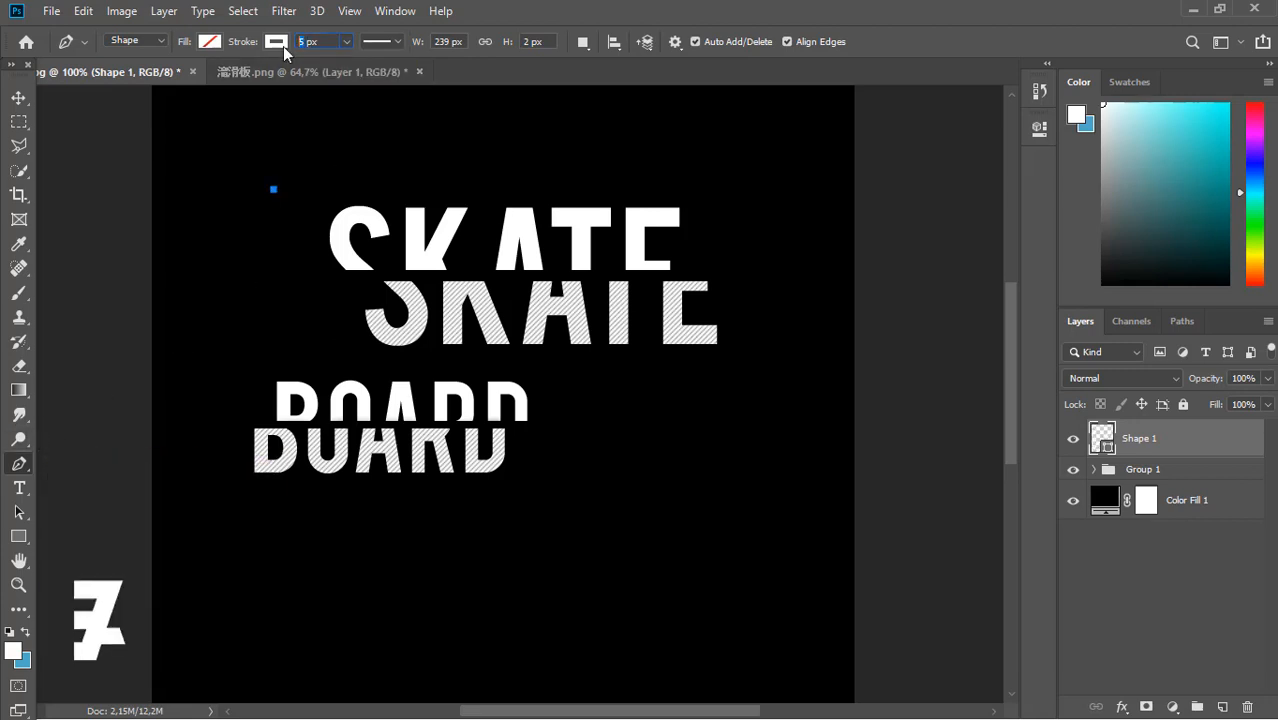
click(519, 190)
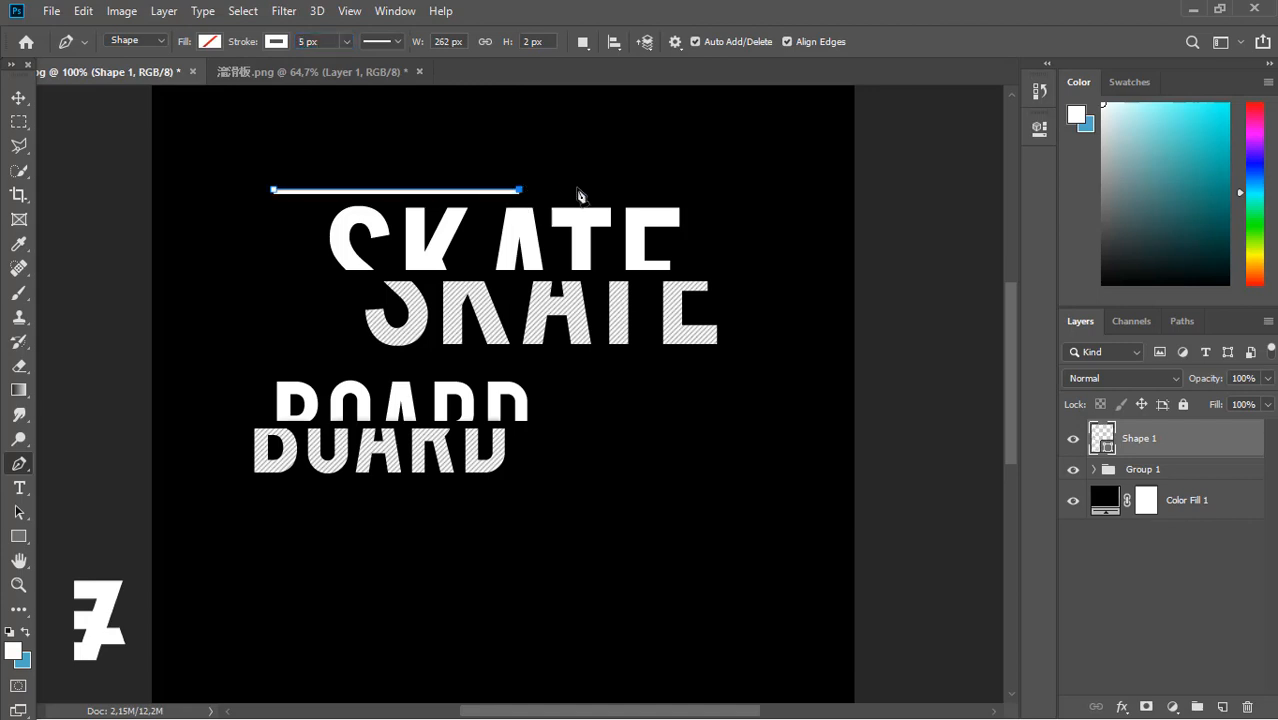
key(ctrl+z)
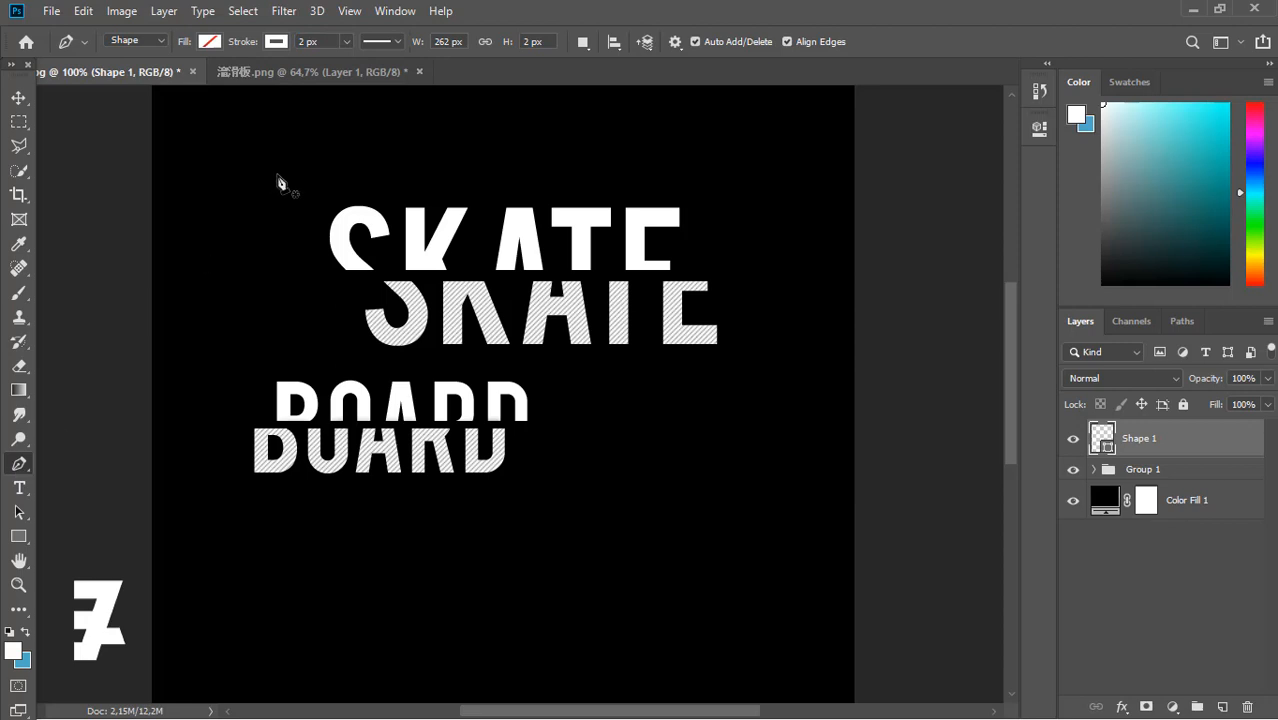
click(280, 171)
click(489, 171)
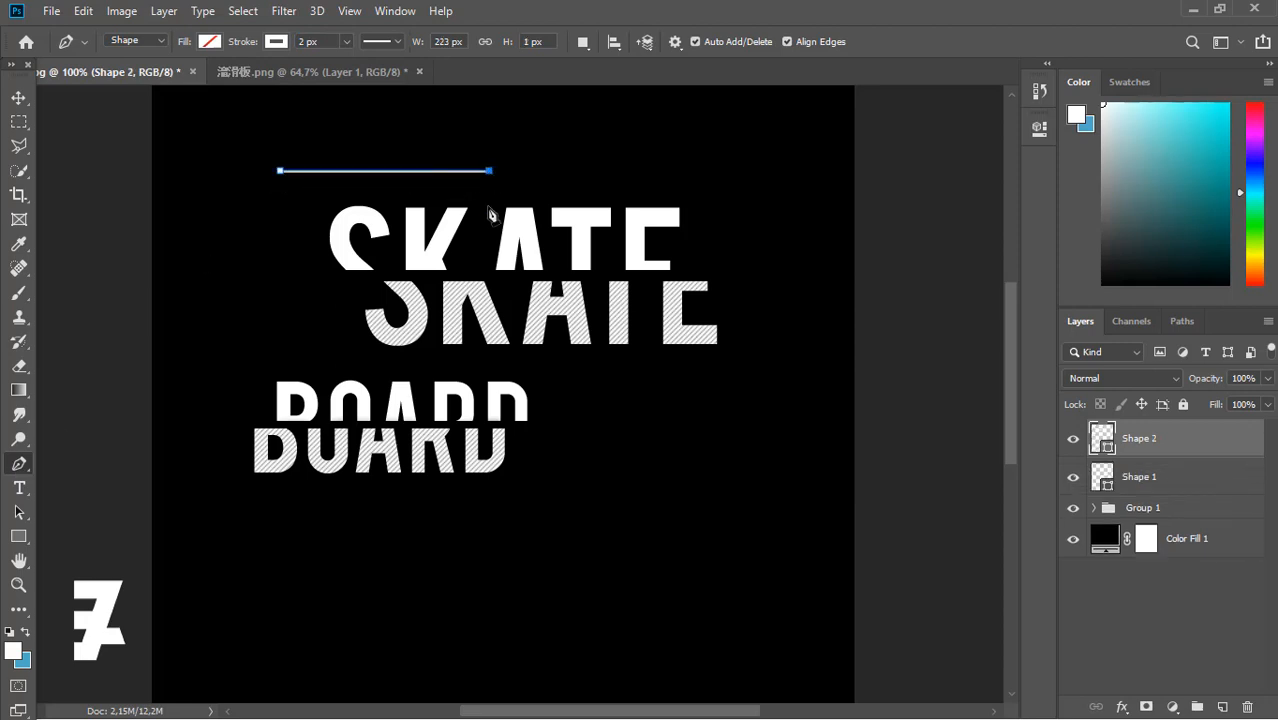
click(16, 468)
Draw lines between SKATE and BOARD, a short one above SKATE, and two below BOARD
click(304, 358)
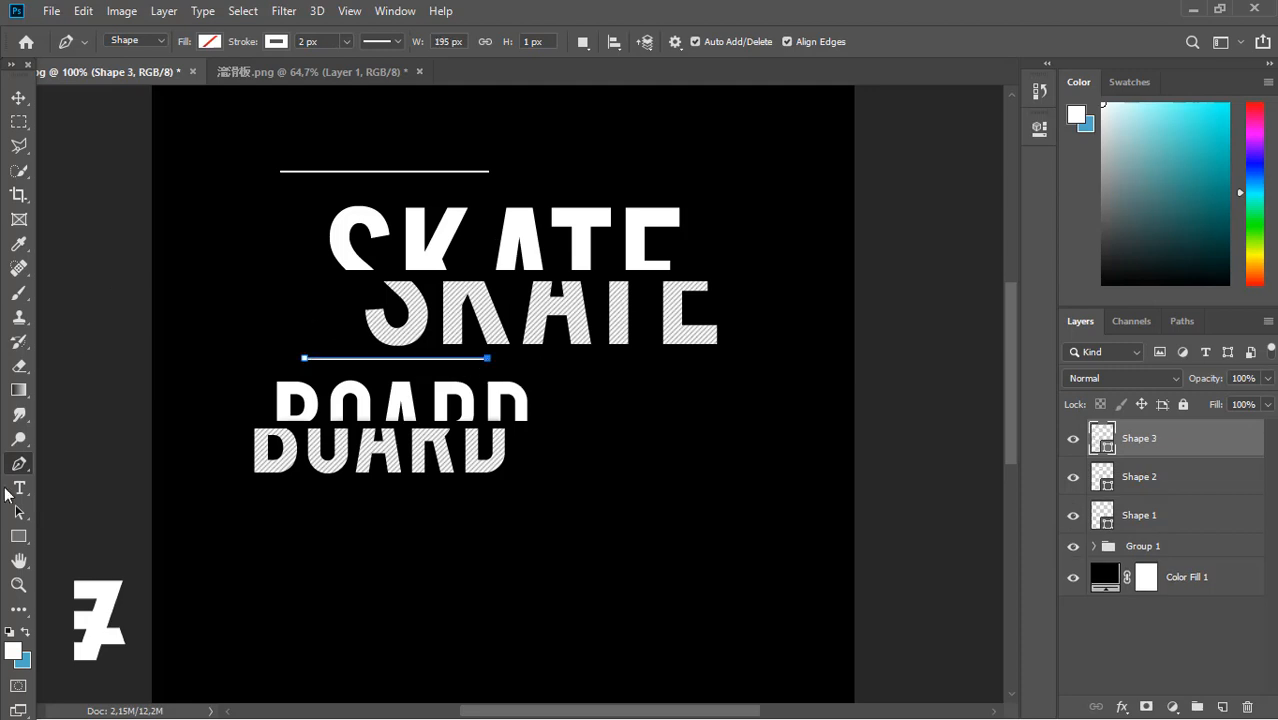
click(456, 370)
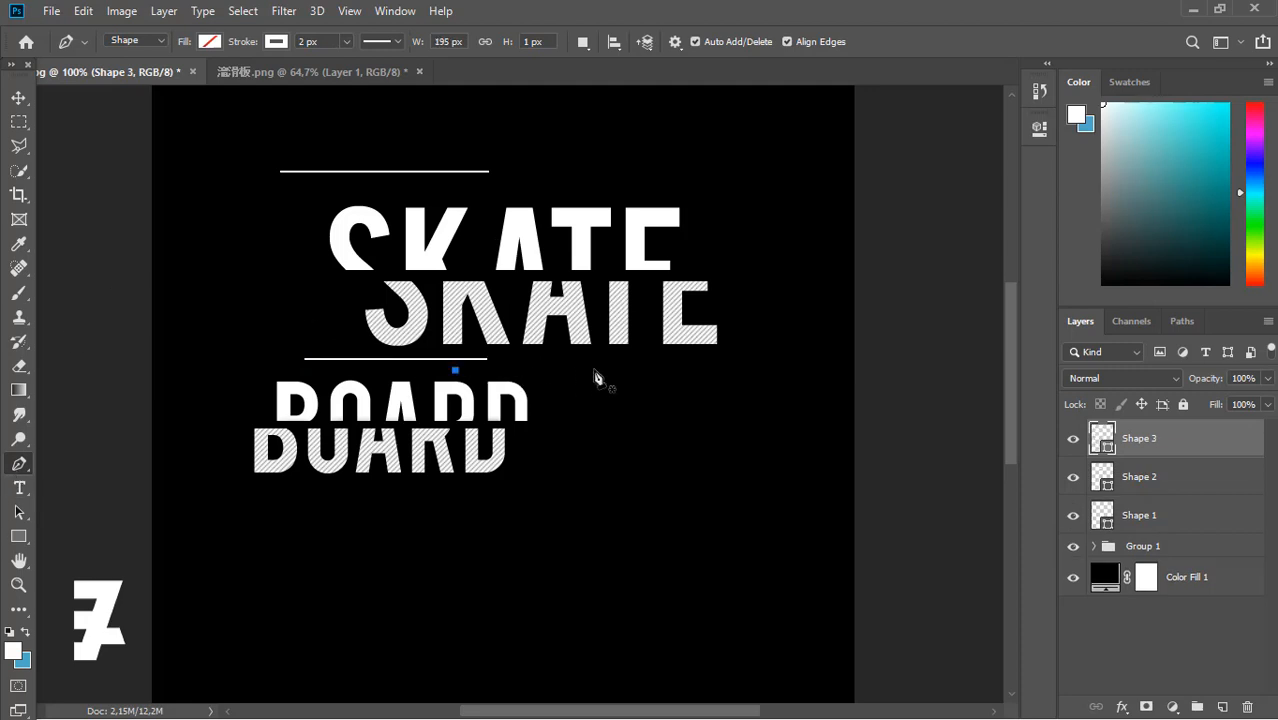
click(685, 370)
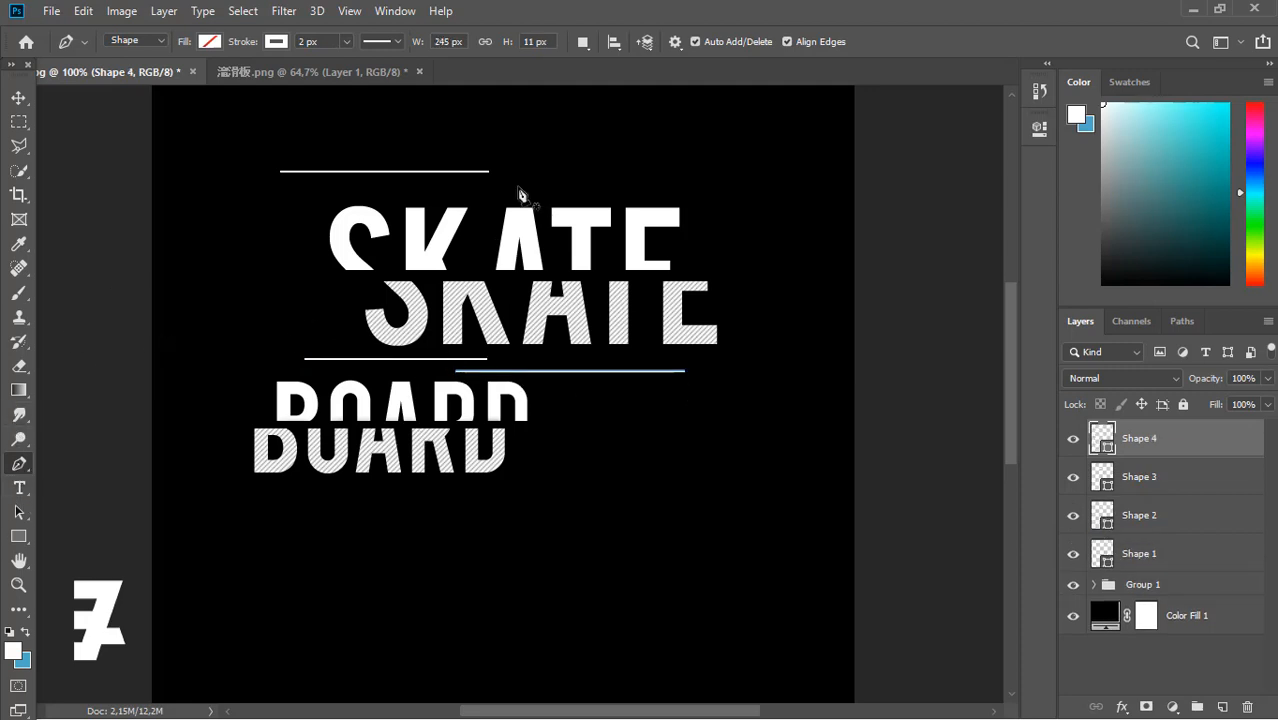
click(422, 194)
click(562, 194)
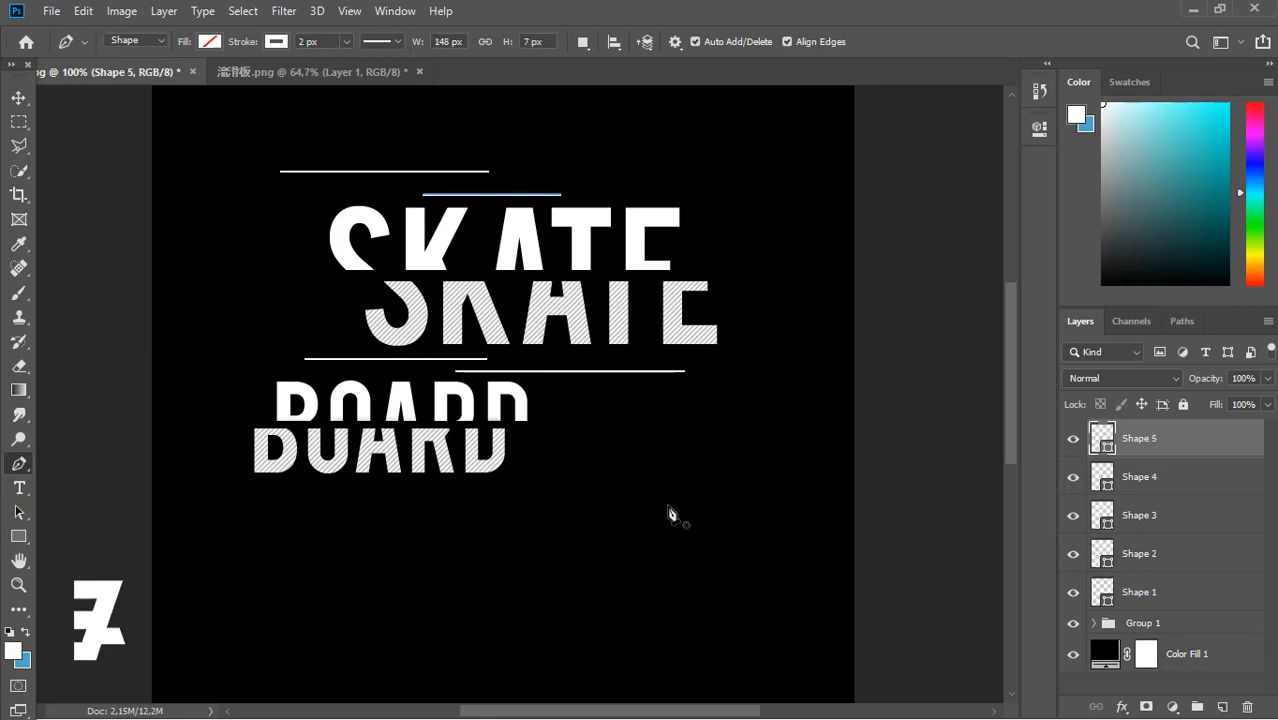
click(746, 505)
click(376, 505)
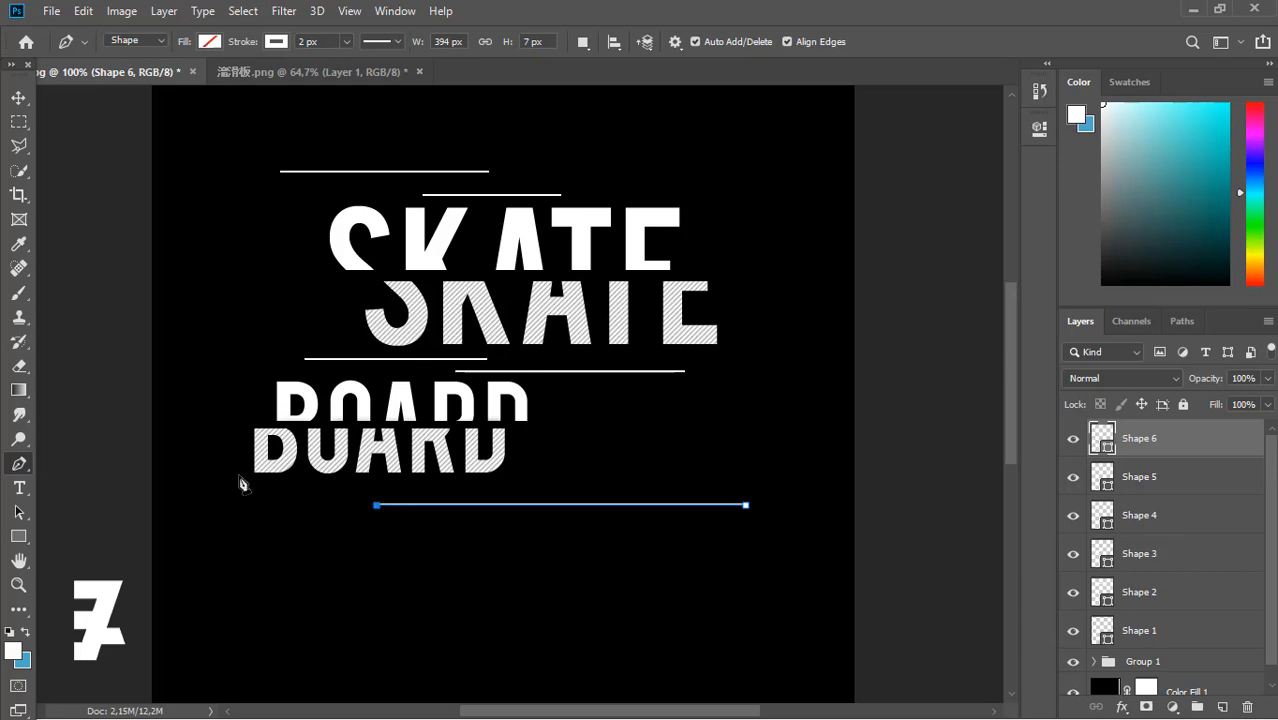
click(494, 521)
click(316, 522)
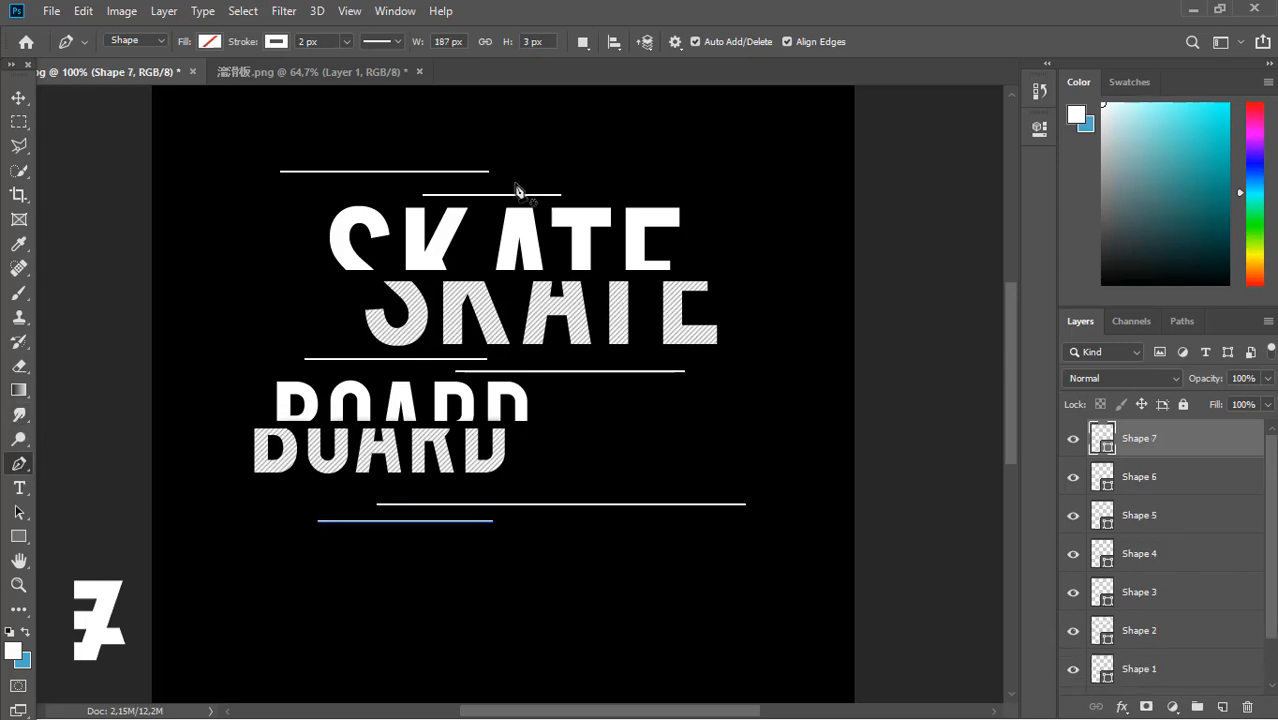
Draw a line at the top of the artwork and another to the right of BOARD
click(444, 161)
click(741, 161)
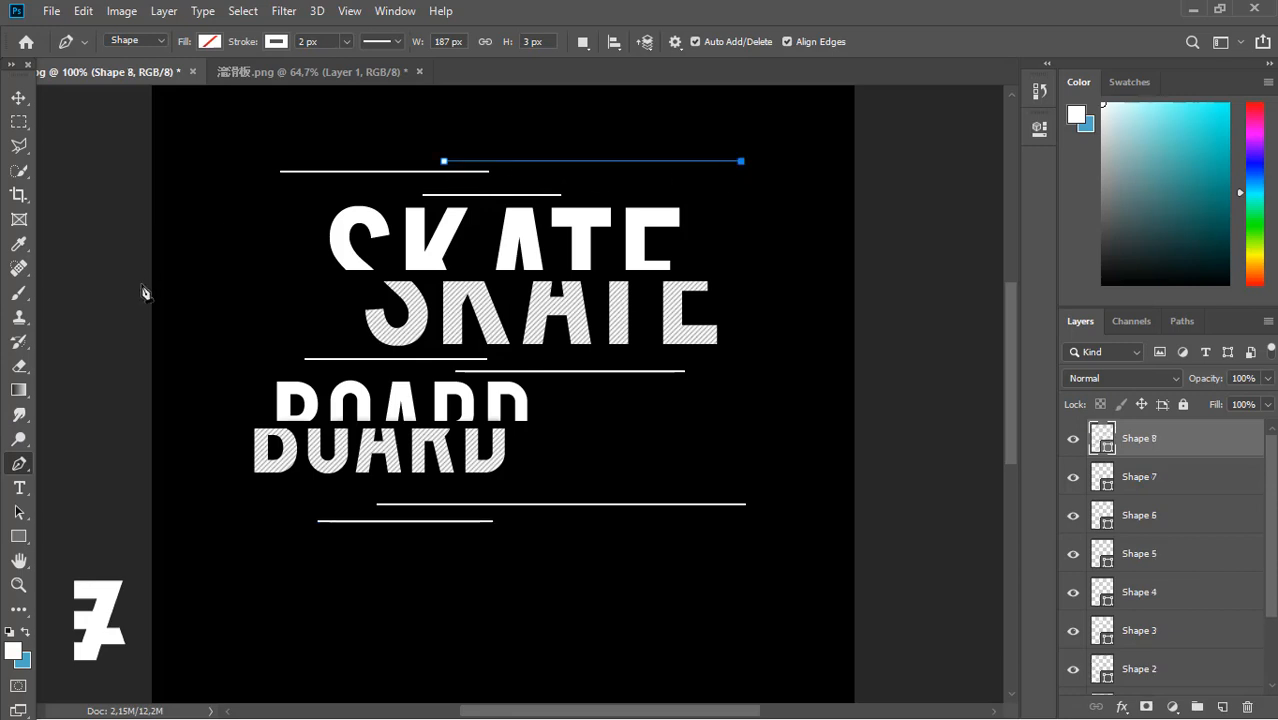
scroll(1008, 398, up, 1)
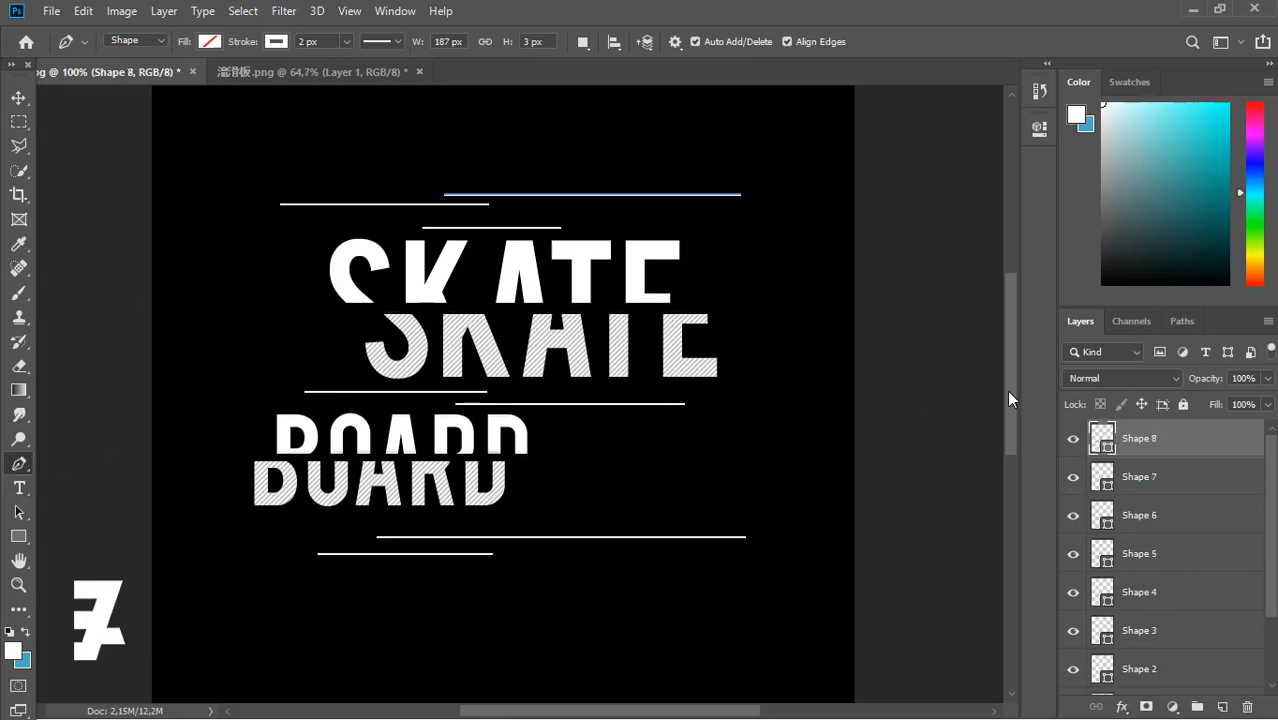
click(556, 425)
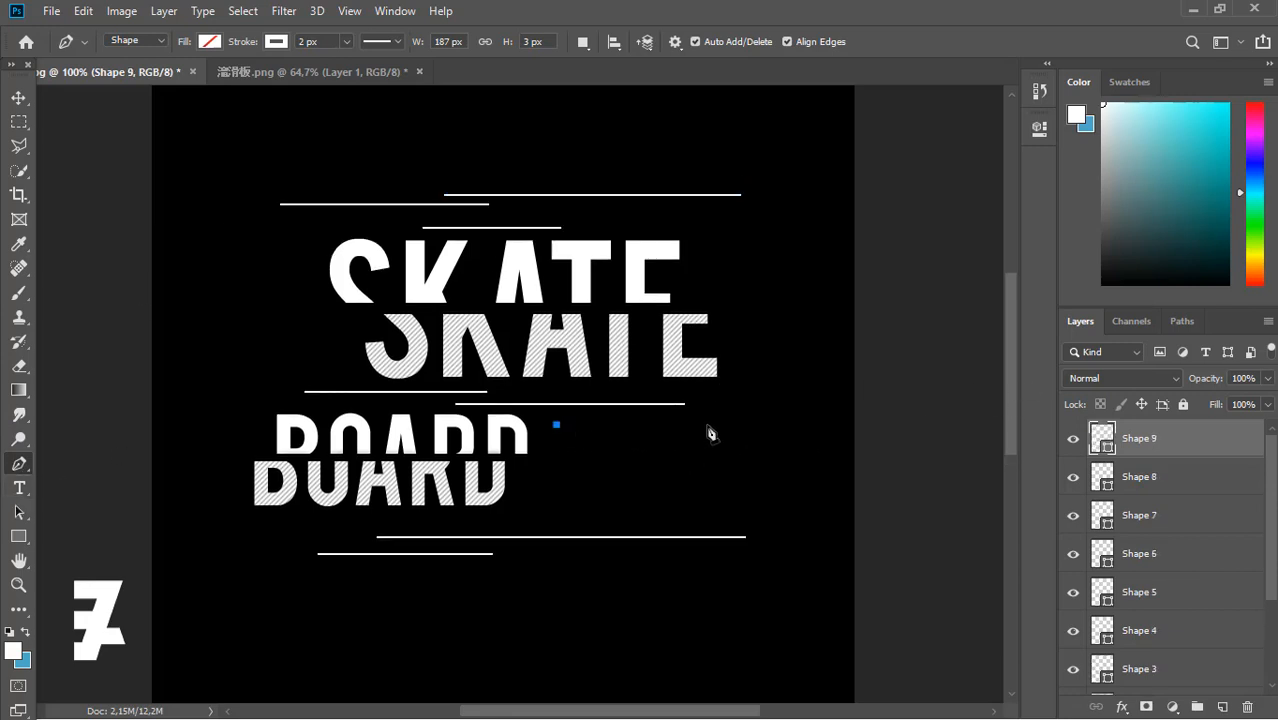
click(717, 425)
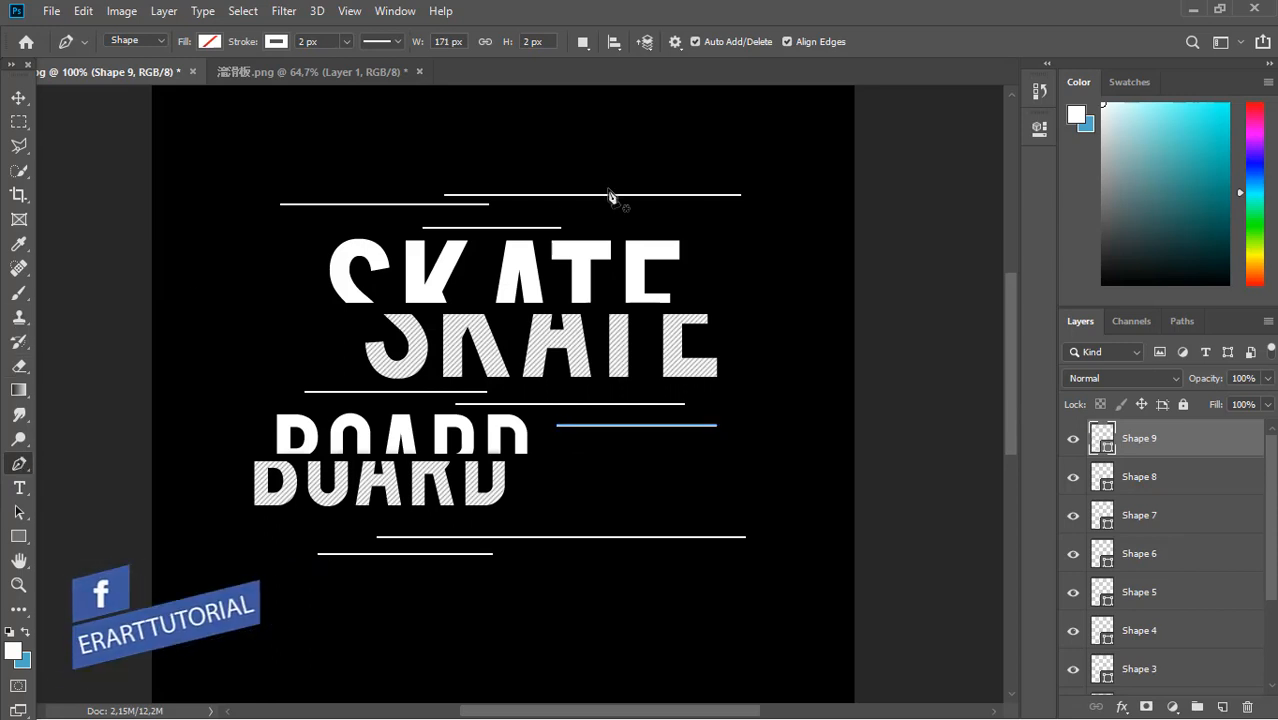
click(19, 536)
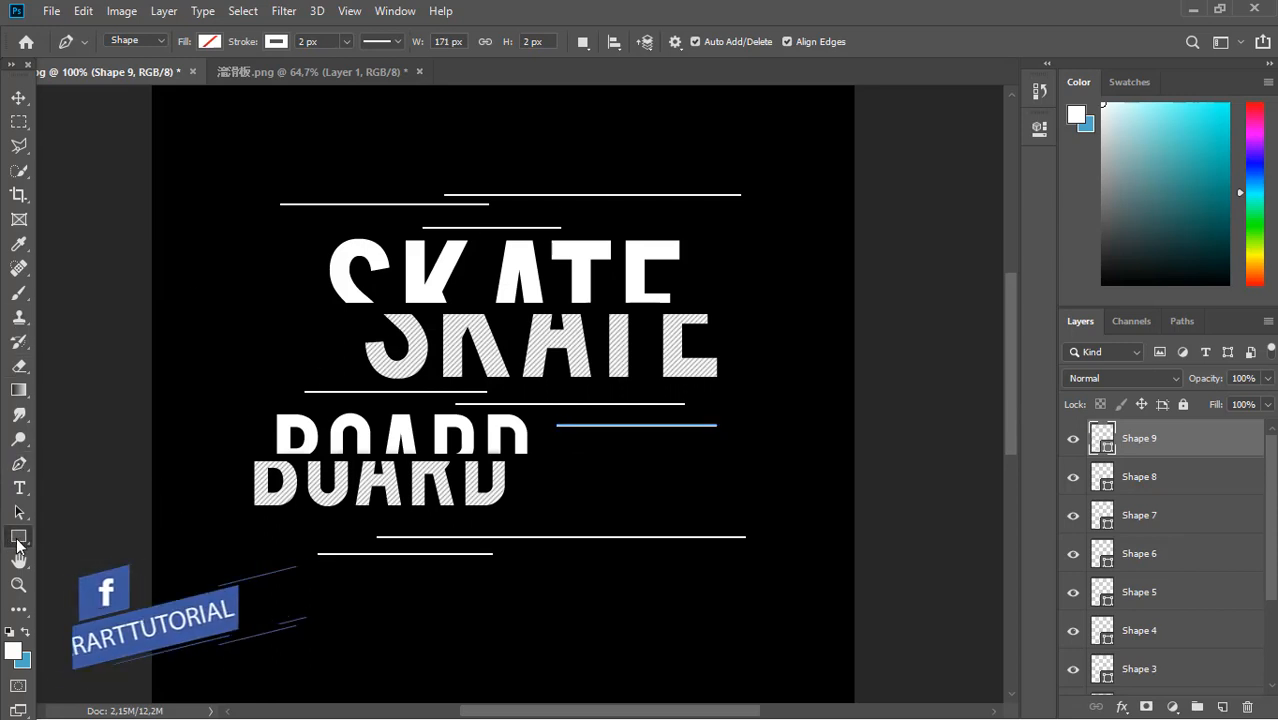
Draw a small outlined box at the top line's right end on a new layer
click(212, 40)
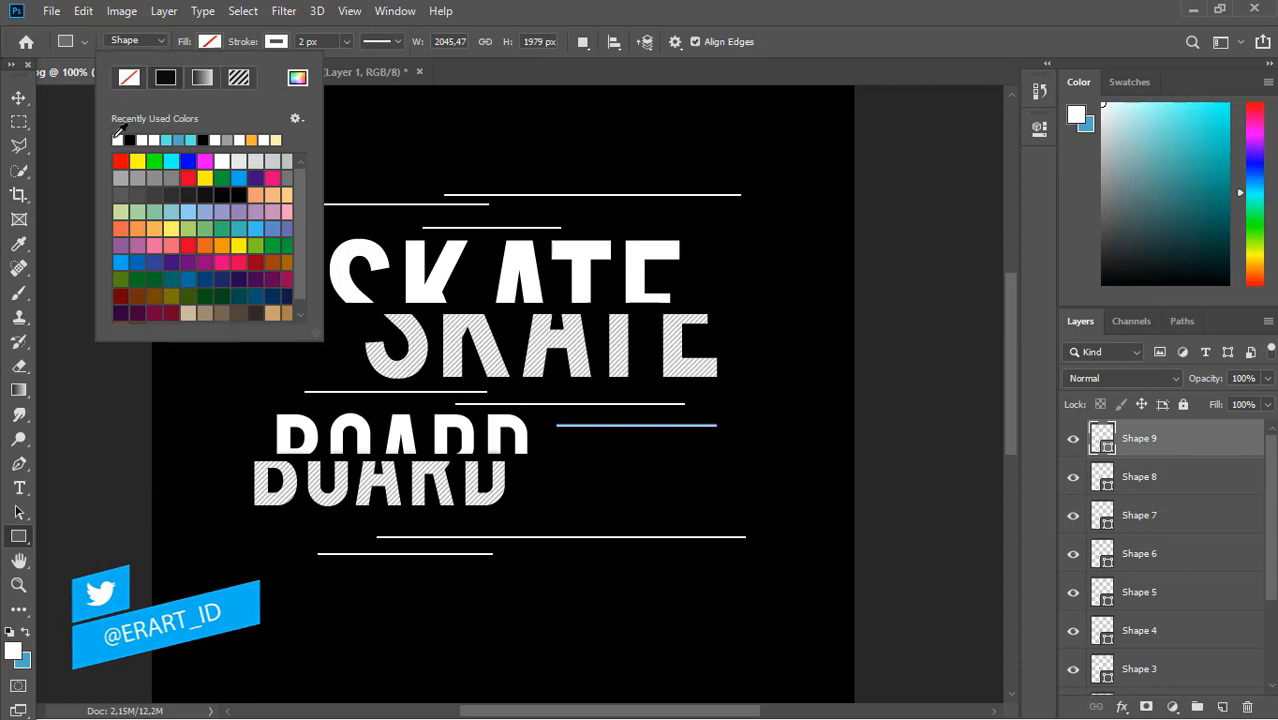
click(279, 40)
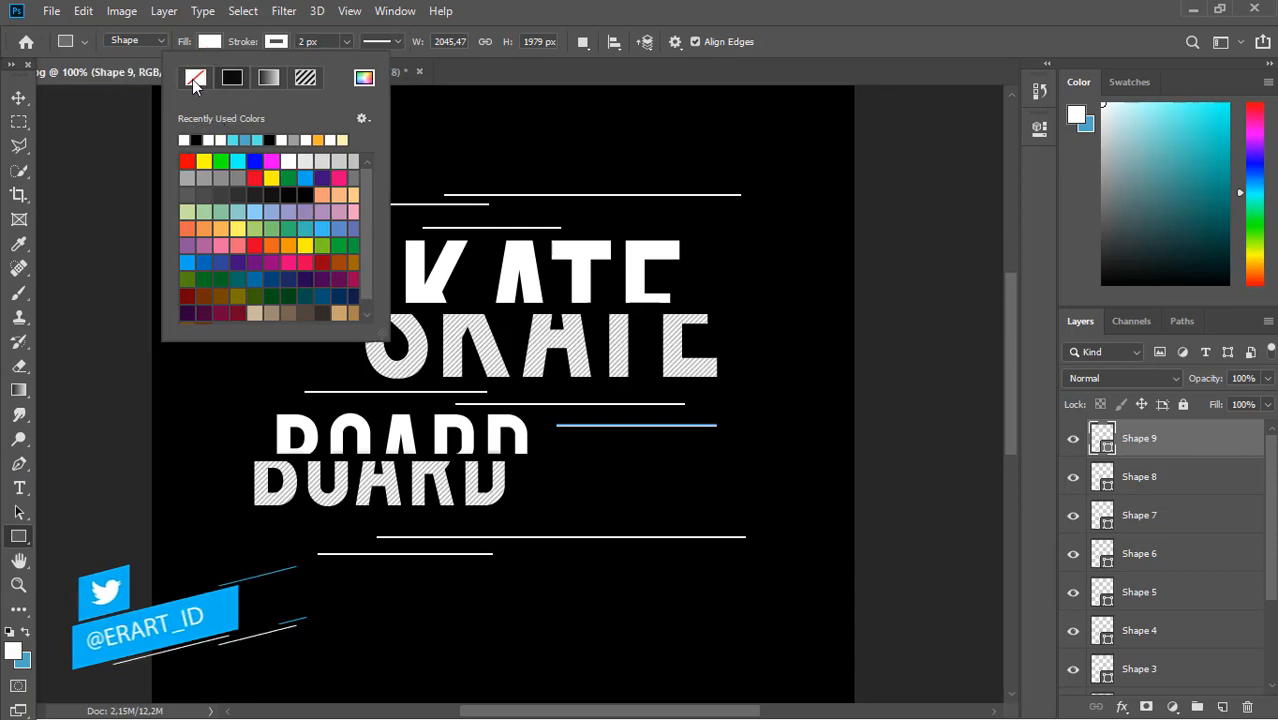
click(196, 78)
click(277, 43)
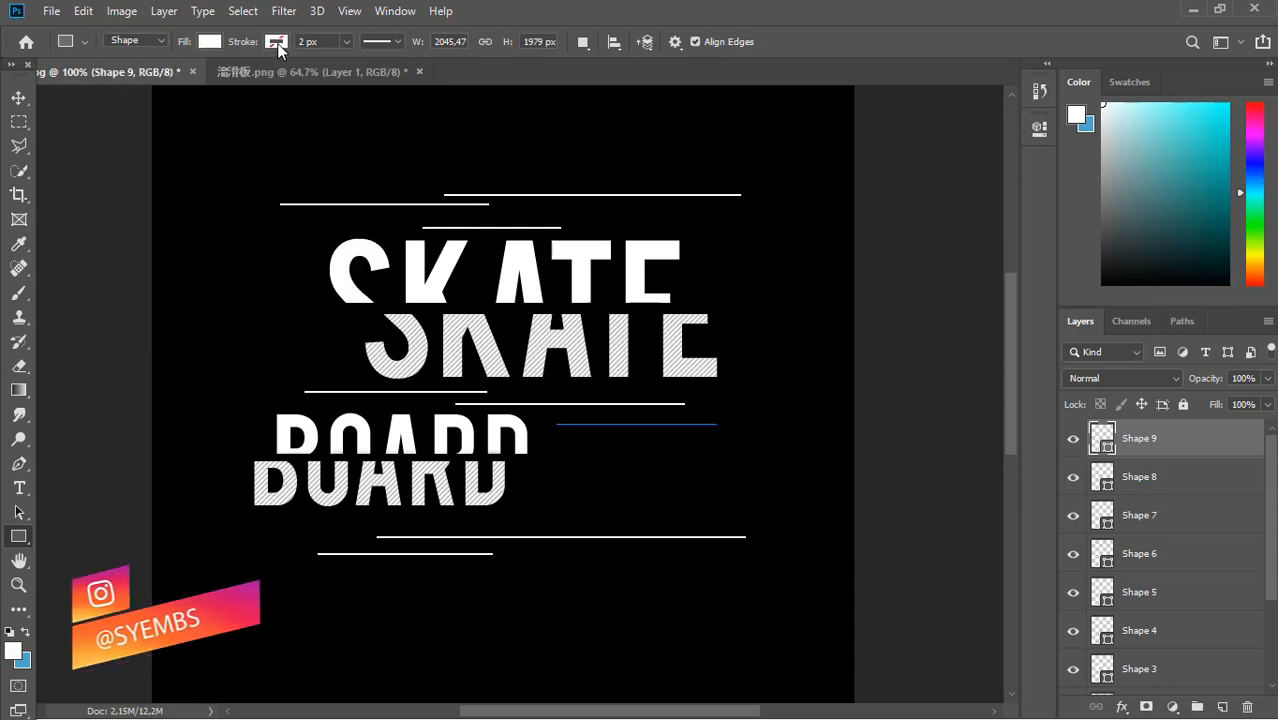
click(1224, 706)
drag(706, 181, 712, 180)
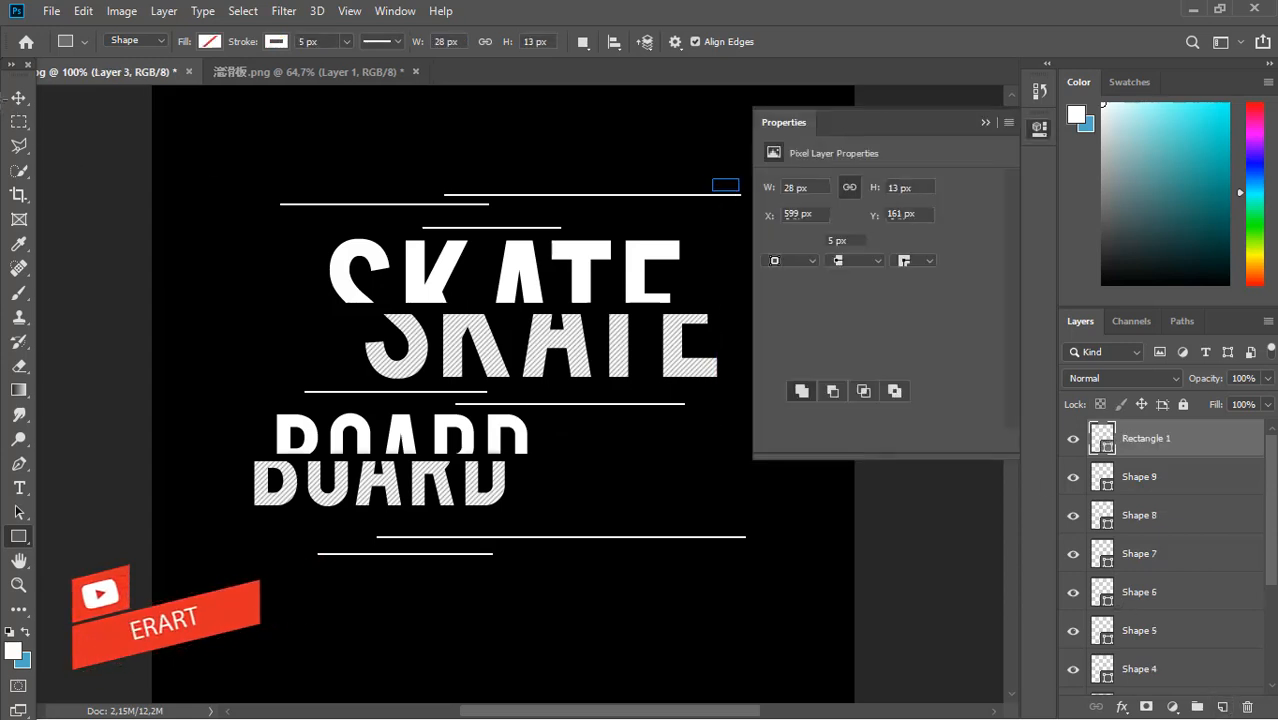
key(v)
click(985, 122)
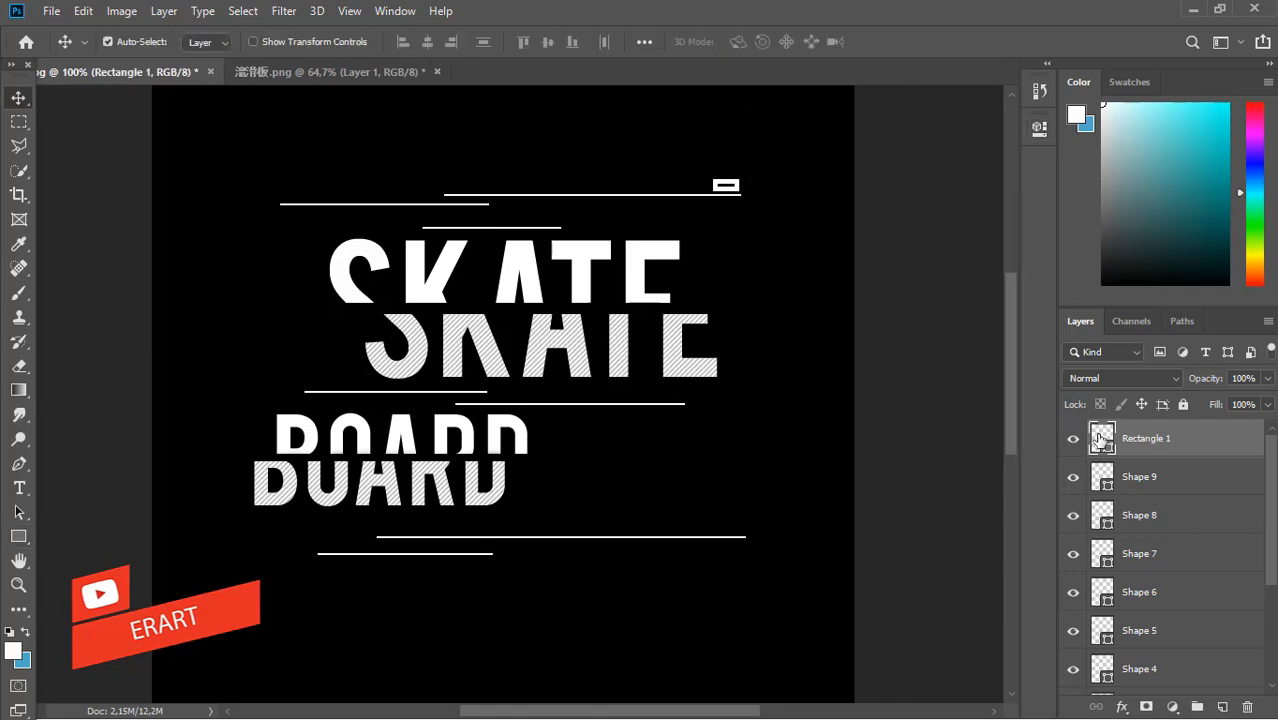
Duplicate the small box into a row of three beside the top line
key(ctrl+j)
key(Left)
key(Left)
key(Left)
key(Left)
key(Left)
key(Left)
key(Left)
key(Left)
key(Left)
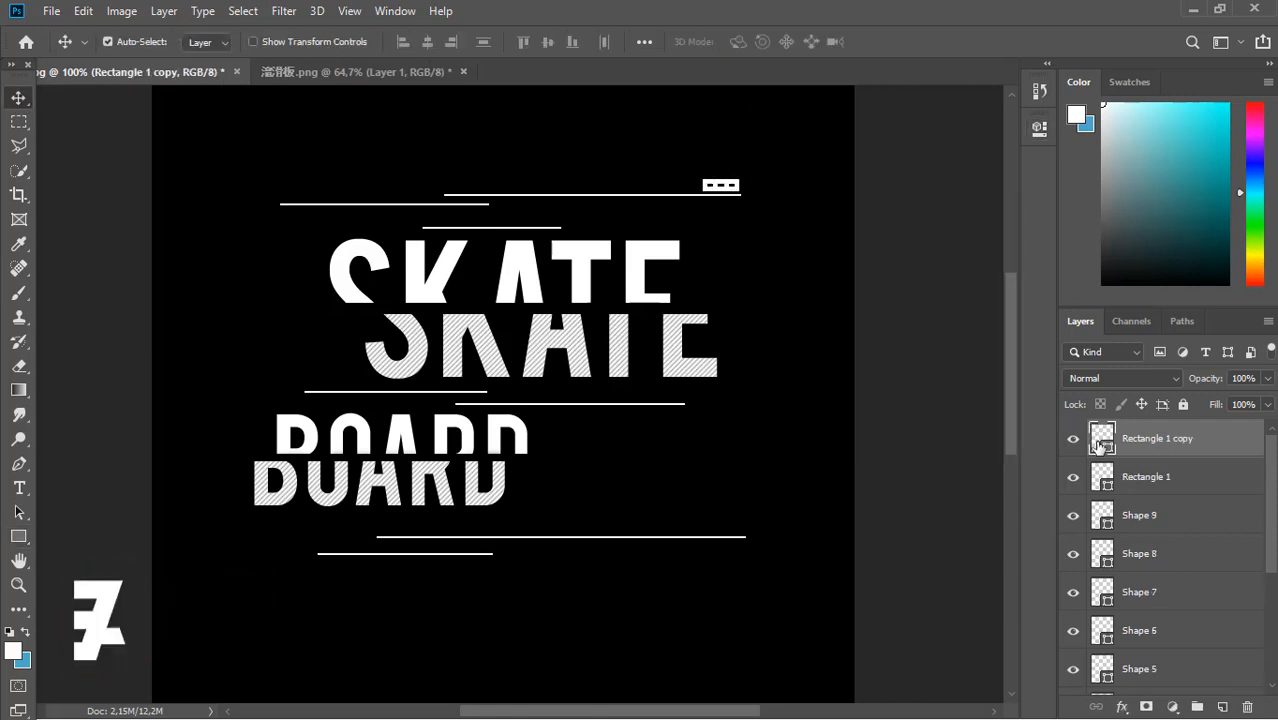
key(Left)
key(Left)
key(Left)
key(Left)
key(Left)
key(Left)
key(ctrl+j)
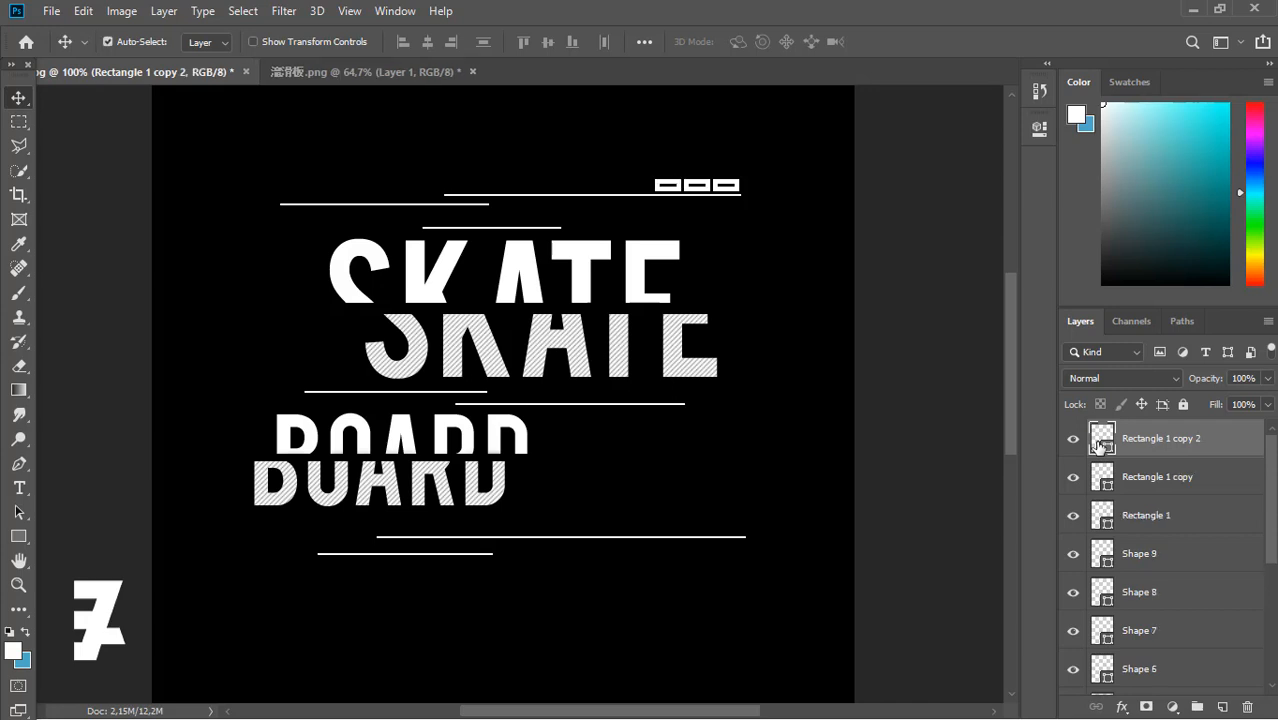
Copy the three boxes under the line below BOARD, nudged up to touch it
shift+click(1102, 515)
key(ctrl+j)
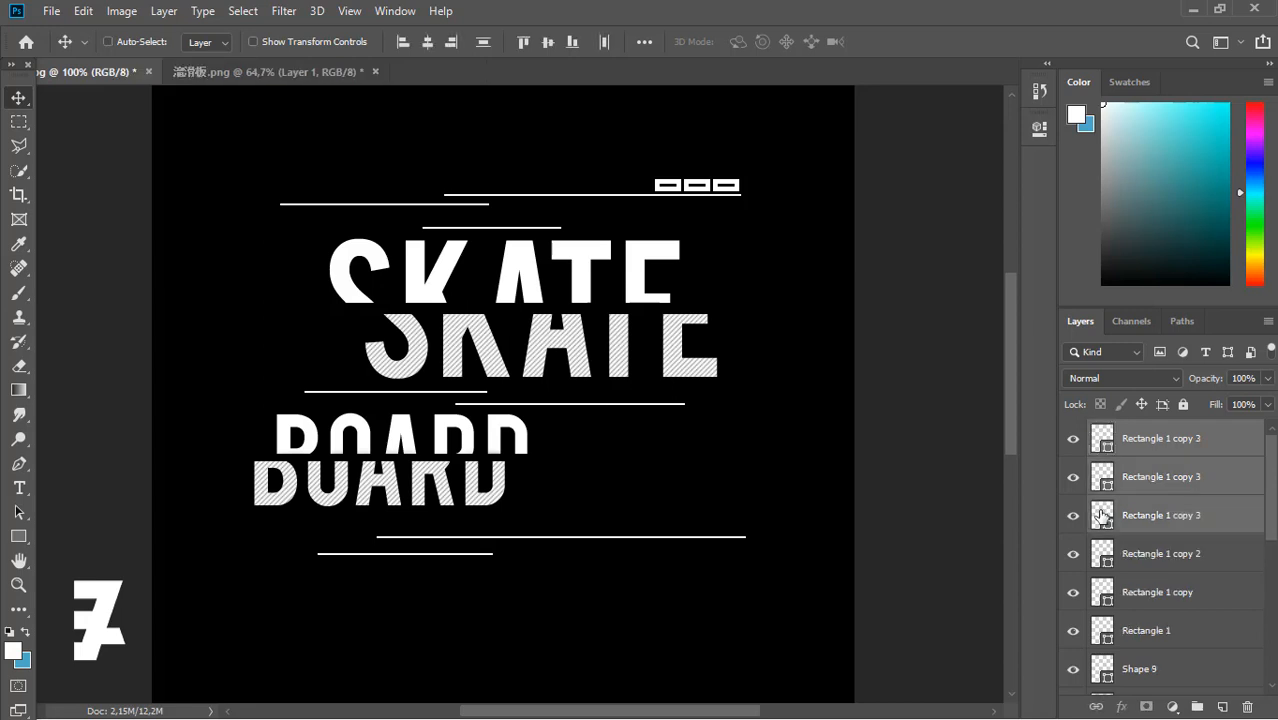
drag(728, 195, 380, 574)
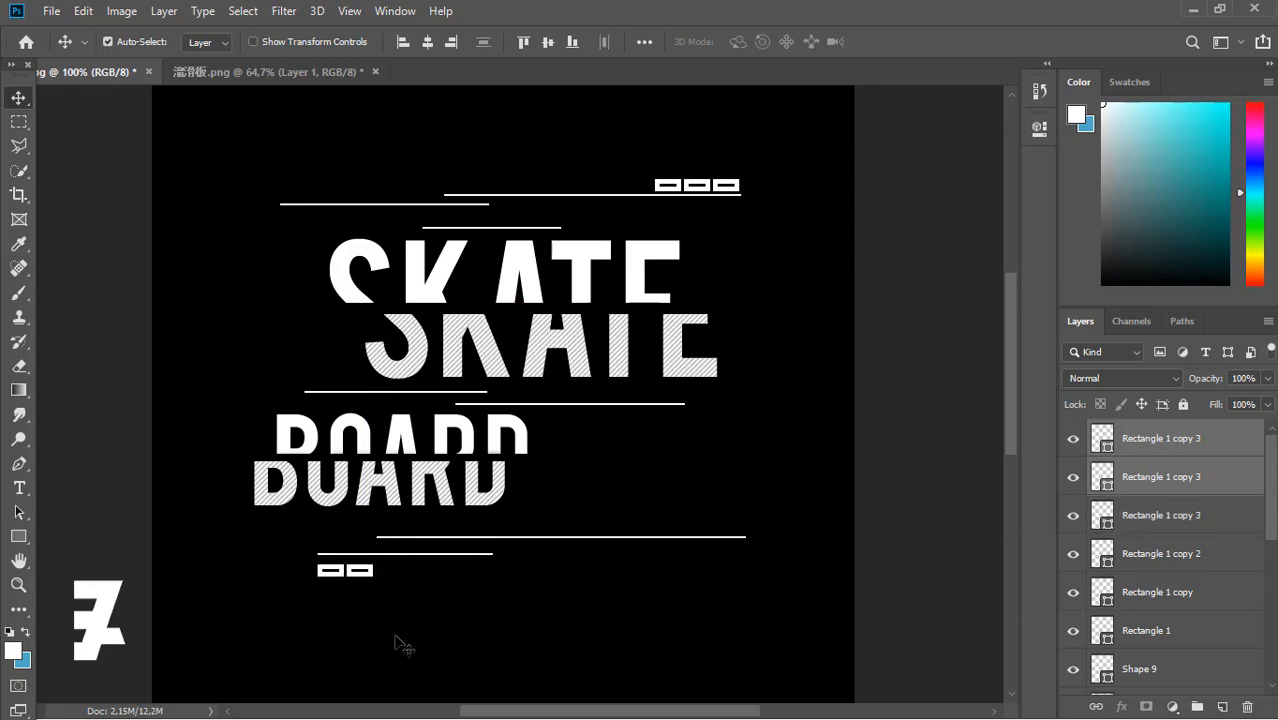
key(Up)
key(Up)
key(Up)
key(Up)
key(Up)
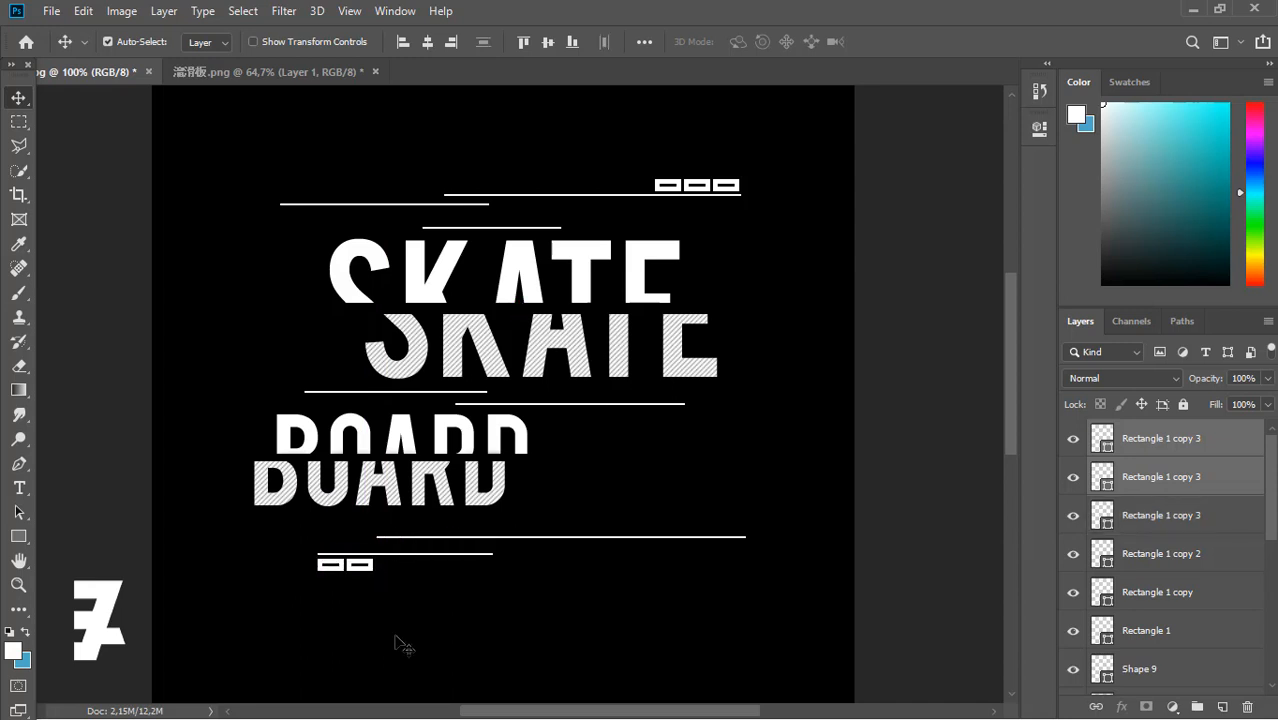
click(1093, 432)
key(ctrl+j)
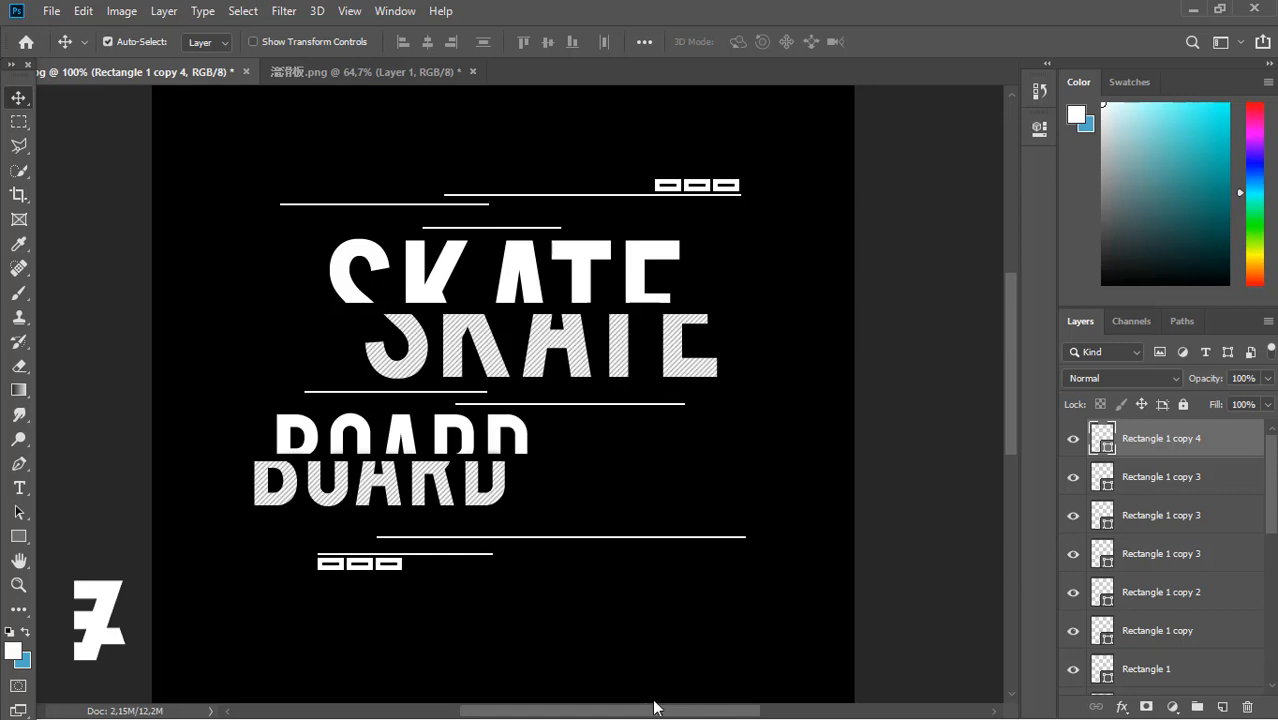
Group all the line and box layers together
scroll(1210, 526, down, 10)
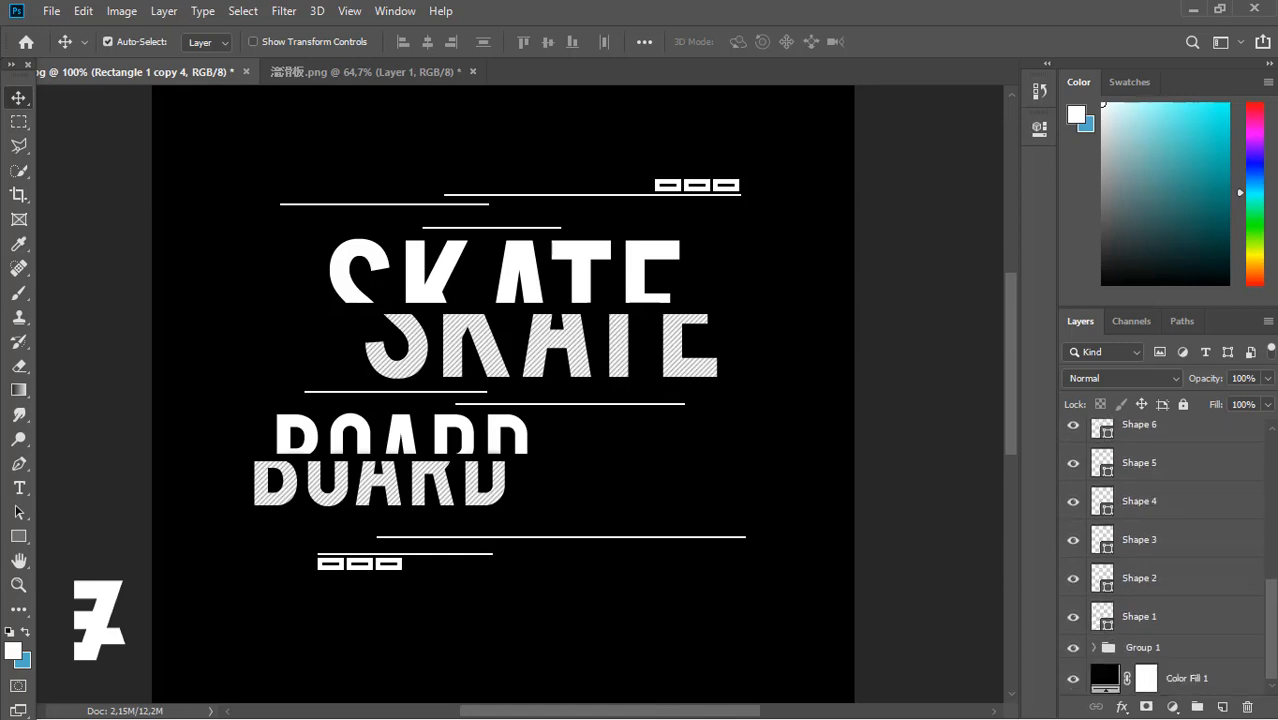
shift+click(1199, 613)
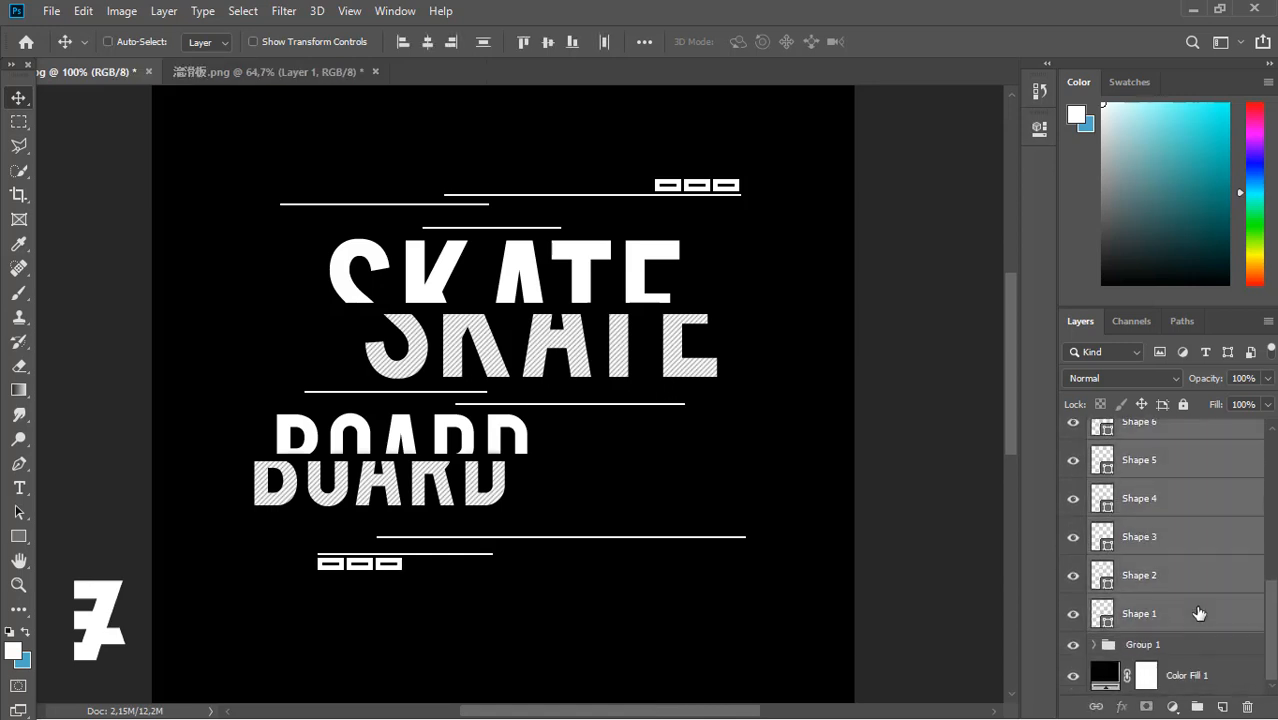
key(ctrl+g)
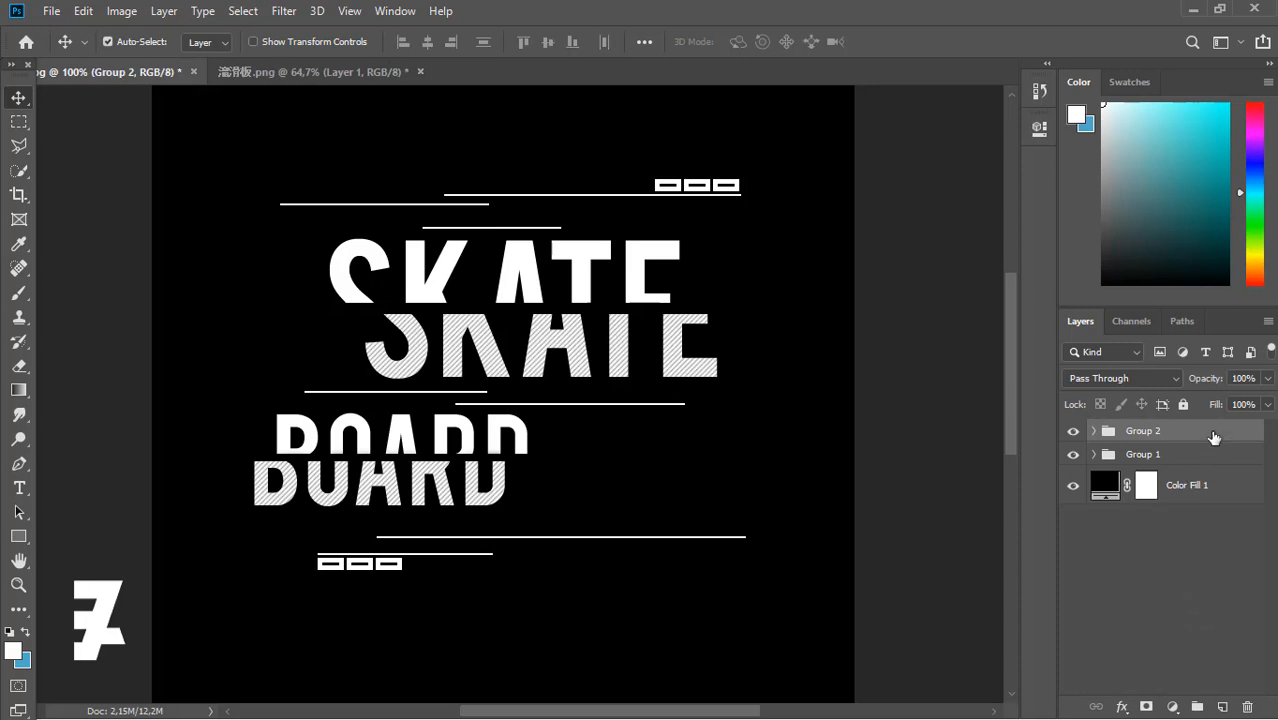
Group Group 1 and Group 2 into Group 3 and centre it vertically and horizontally on the poster
shift+click(1213, 462)
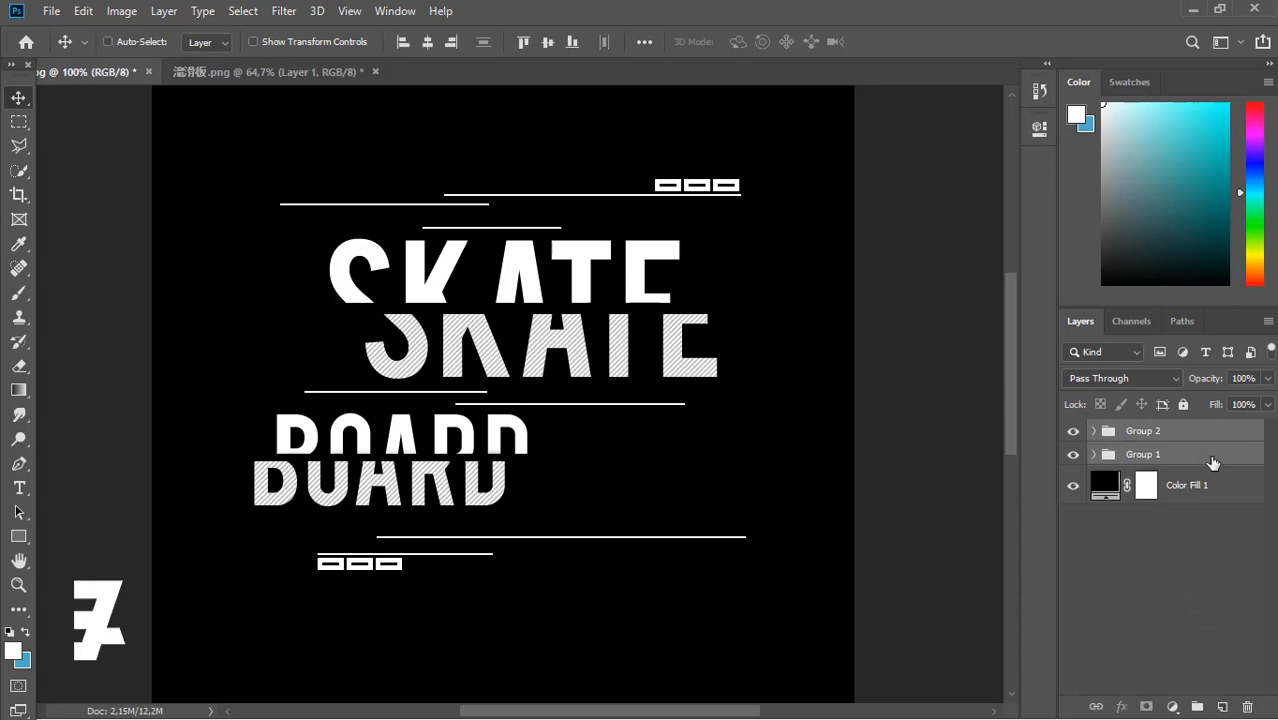
key(ctrl+g)
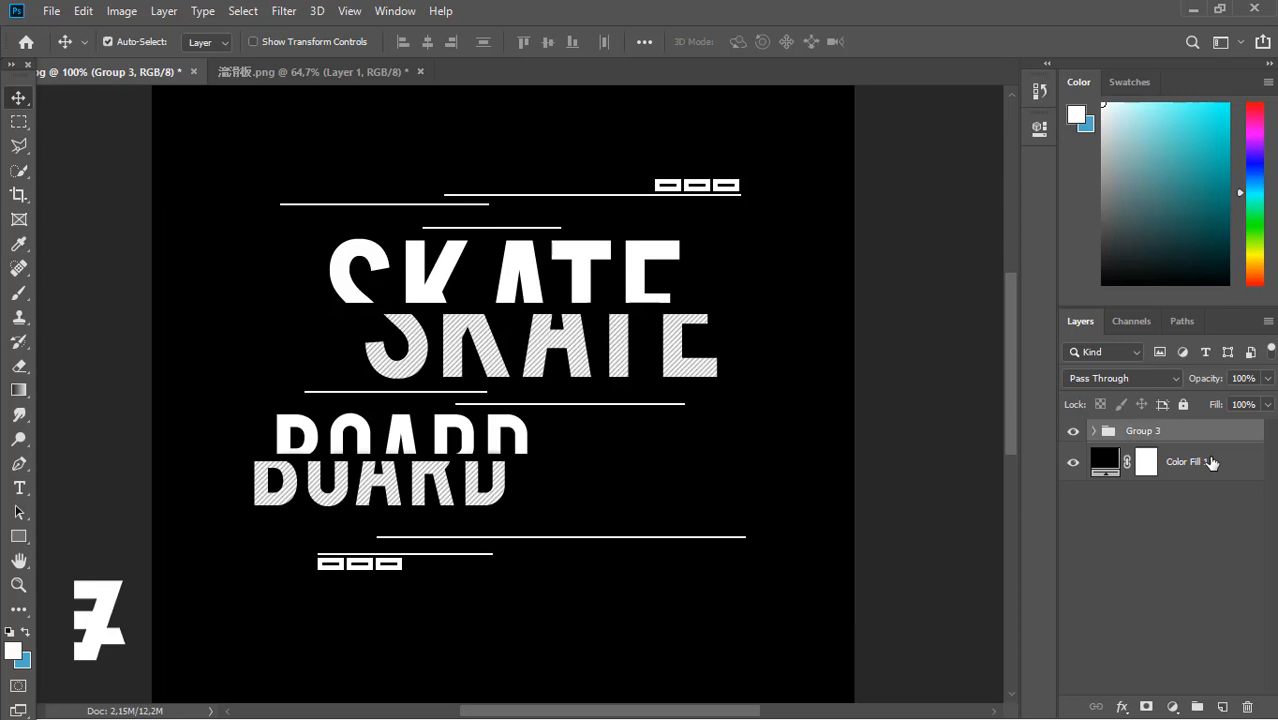
key(ctrl+minus)
key(ctrl+minus)
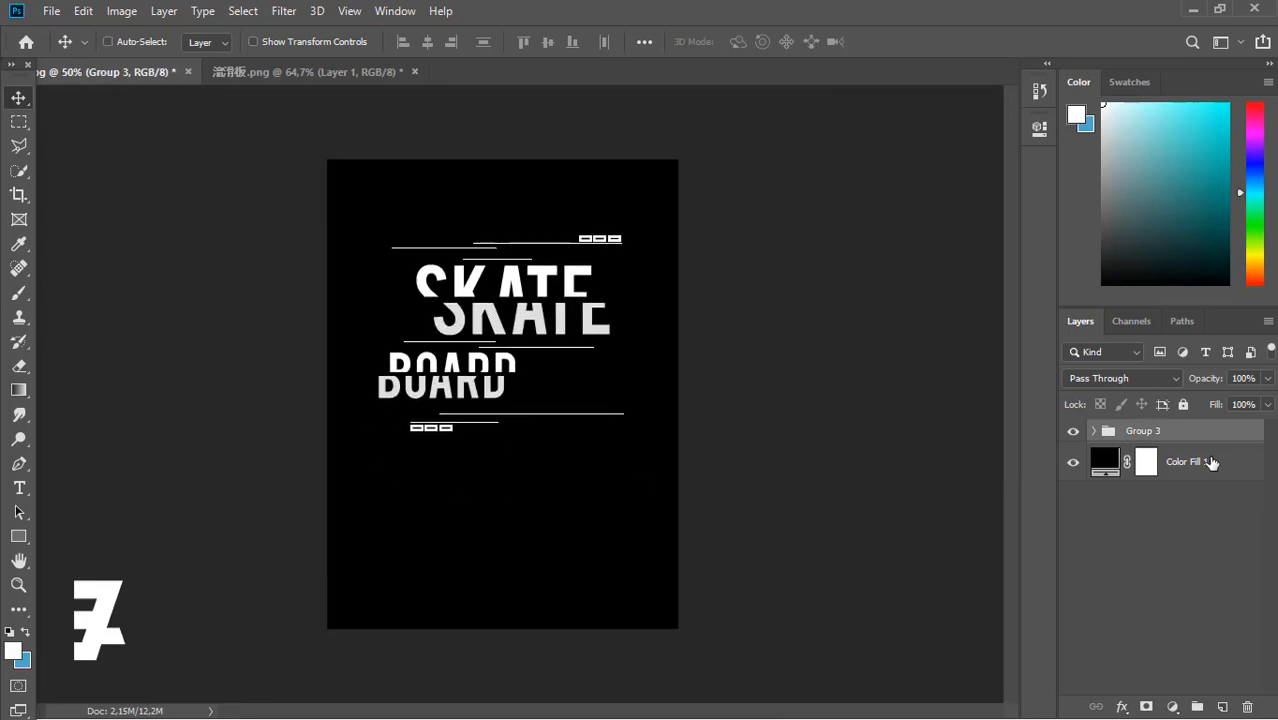
key(ctrl+a)
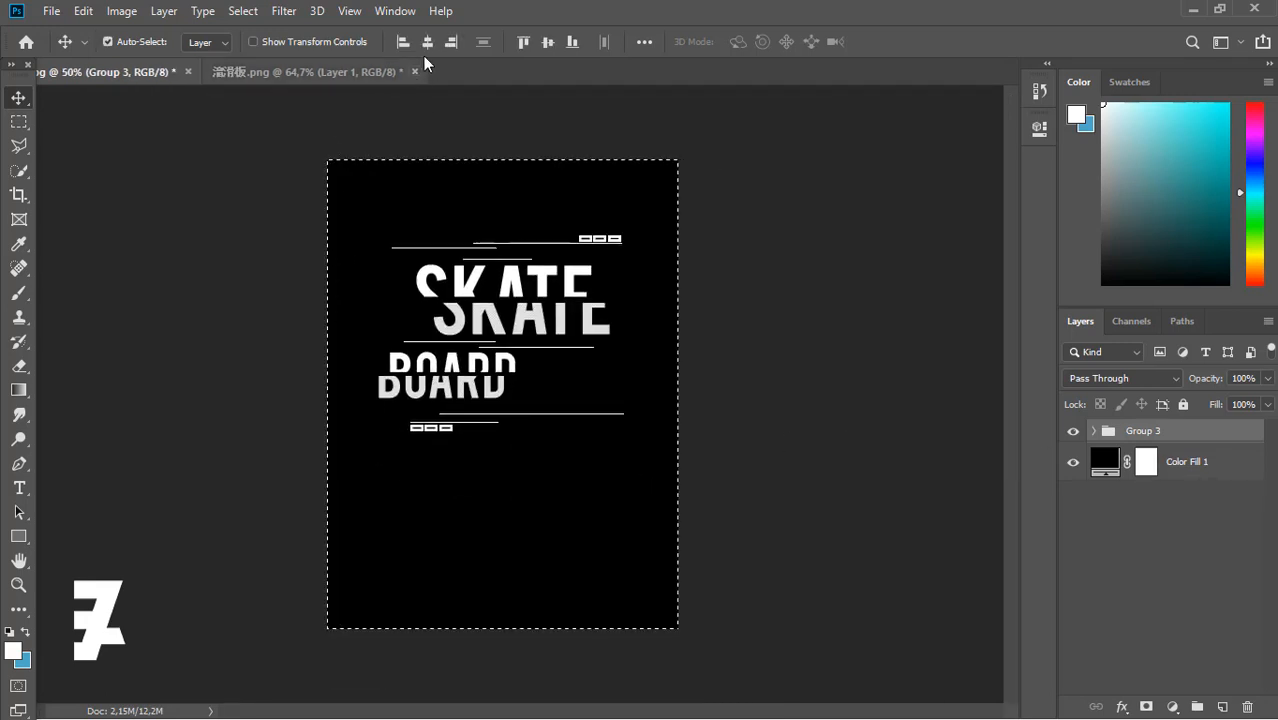
click(545, 44)
click(427, 42)
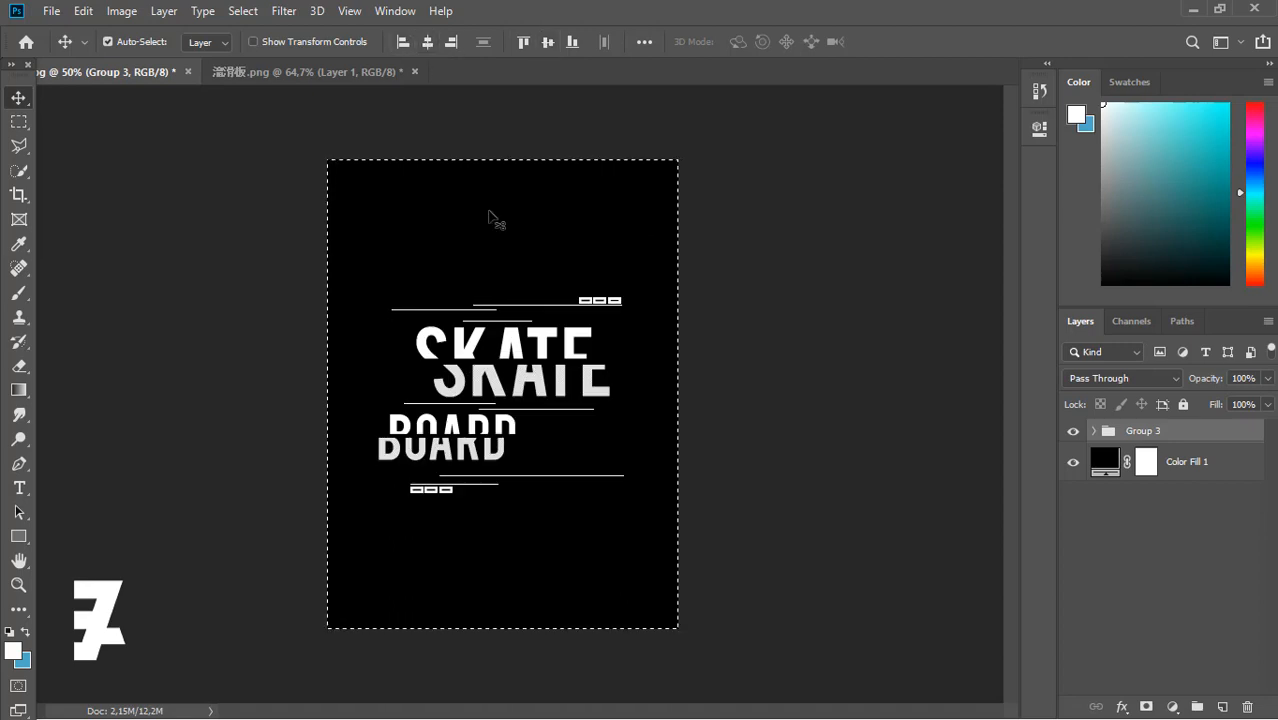
Skew the Group 3 artwork about 3.27° so it tilts down to the right, then deselect it
key(ctrl+d)
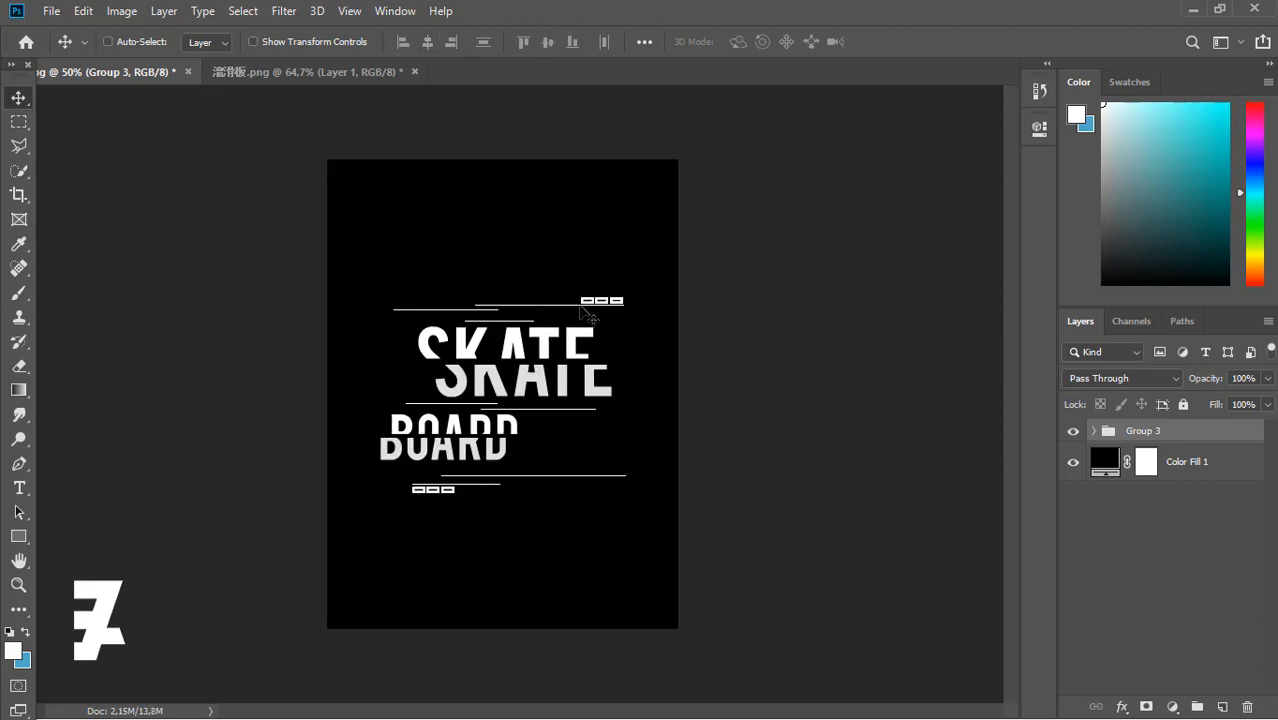
key(ctrl+t)
drag(627, 492, 636, 513)
key(ctrl+z)
drag(628, 298, 627, 311)
drag(627, 501, 619, 529)
key(ctrl+z)
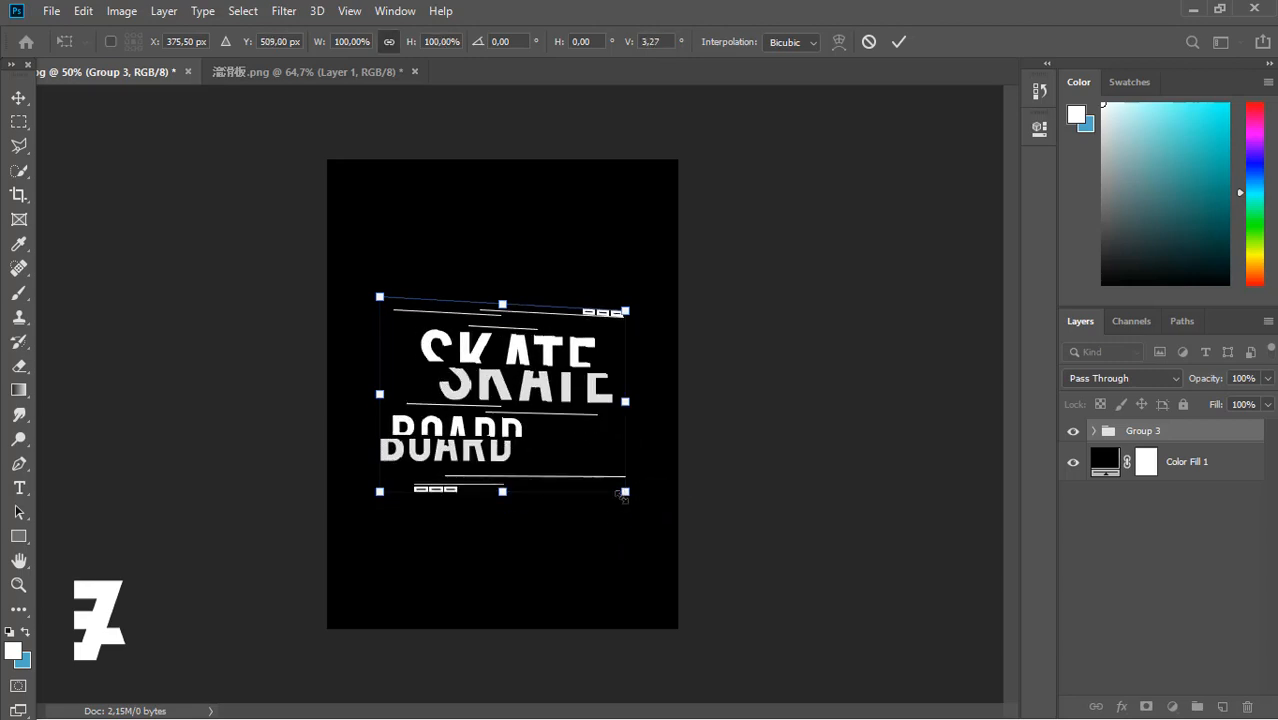
key(Return)
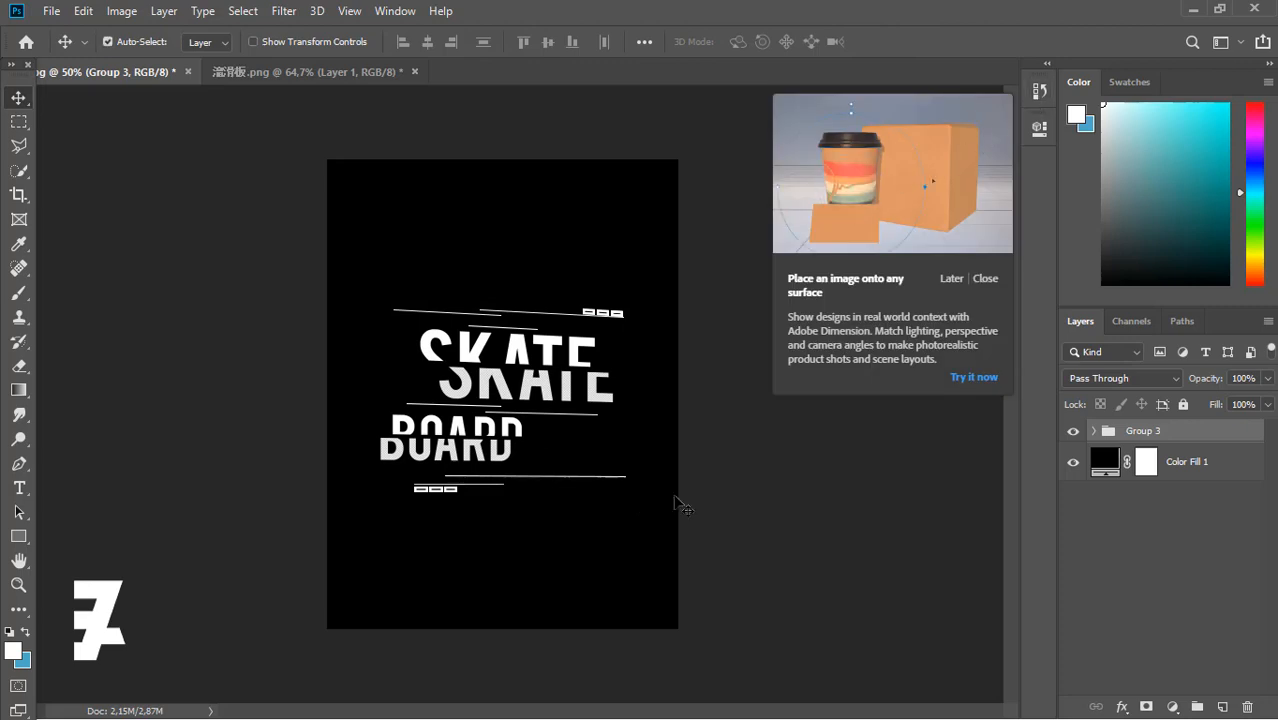
key(ctrl+1)
key(ctrl+minus)
key(ctrl+minus)
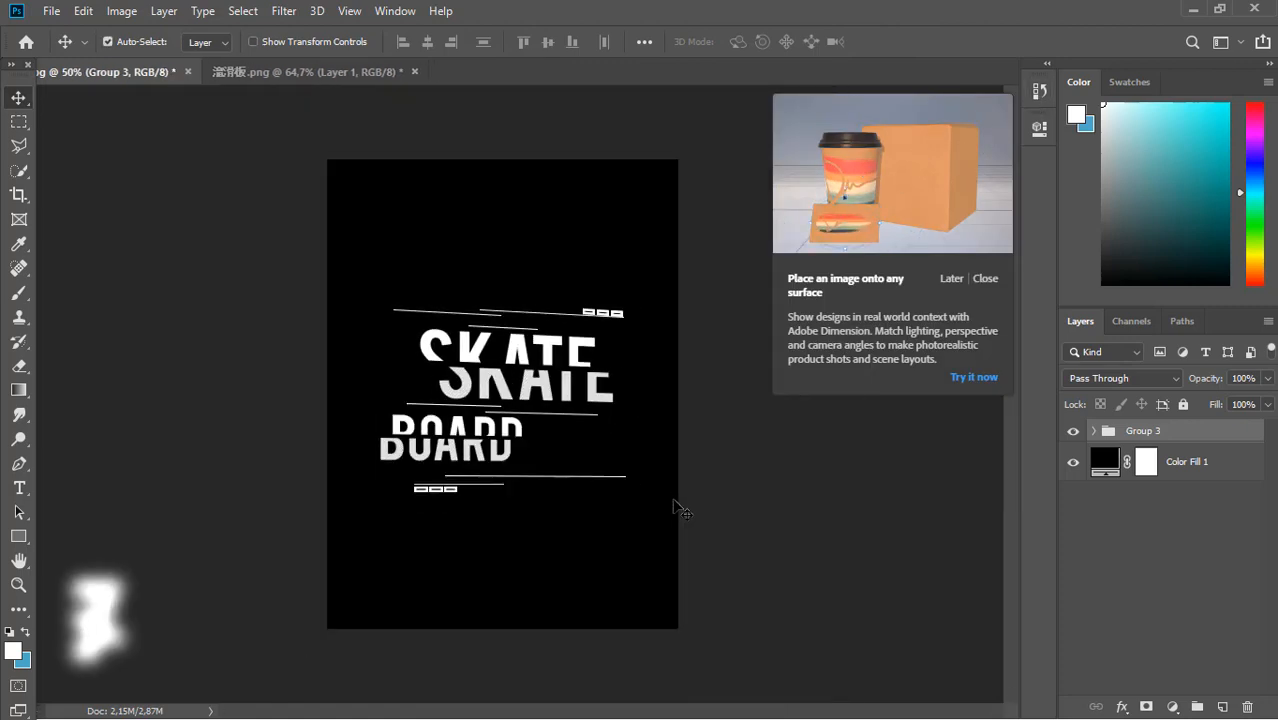
click(887, 523)
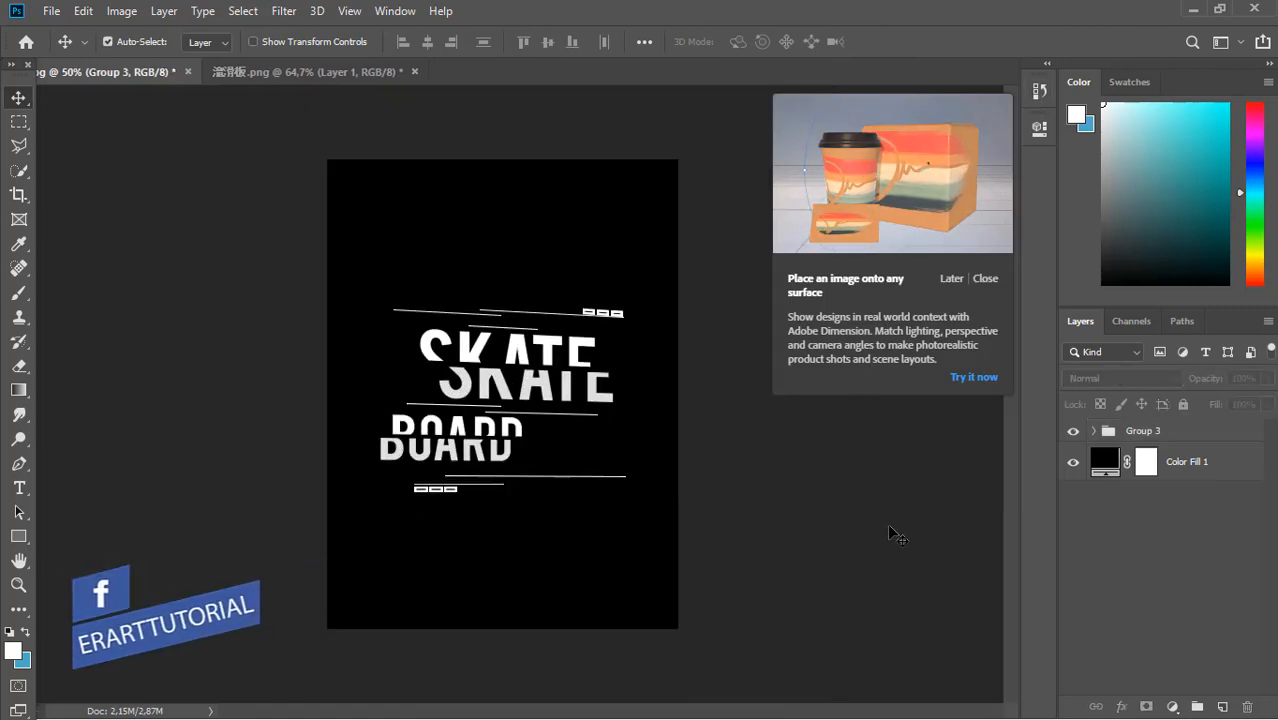
Add a new empty layer and delete the black Color Fill 1 layer
click(1200, 463)
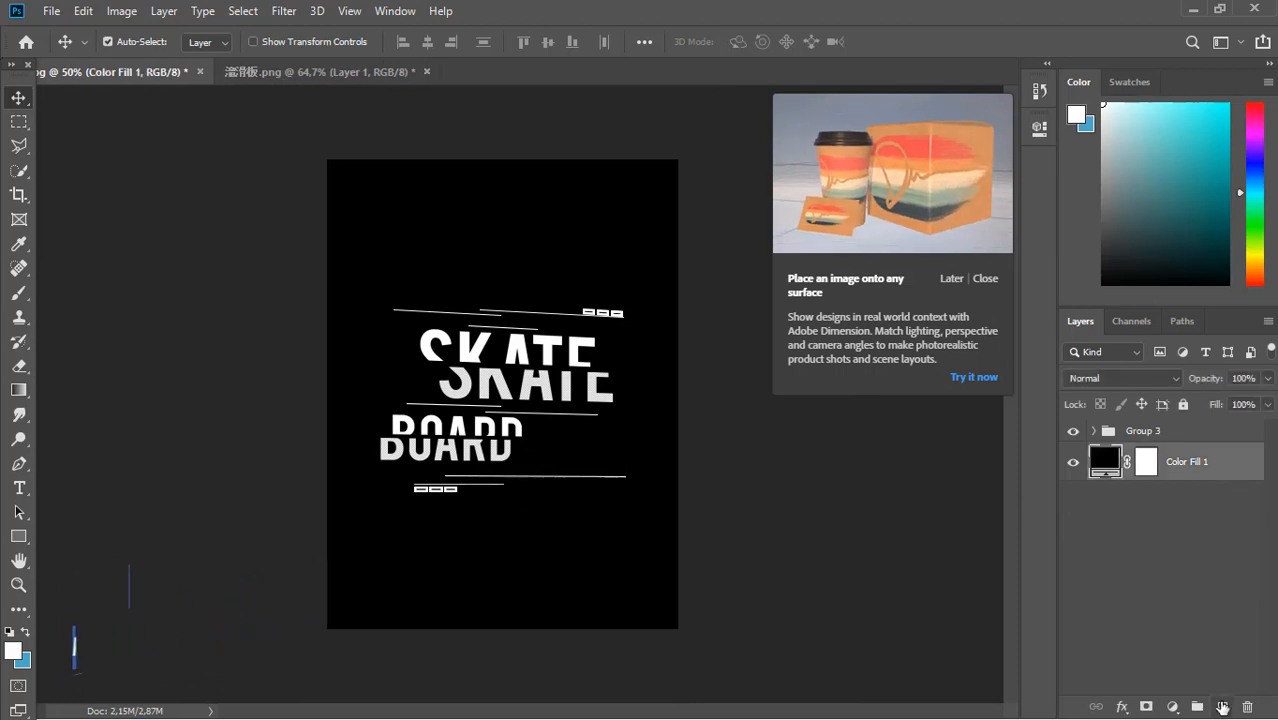
click(1222, 707)
click(1230, 500)
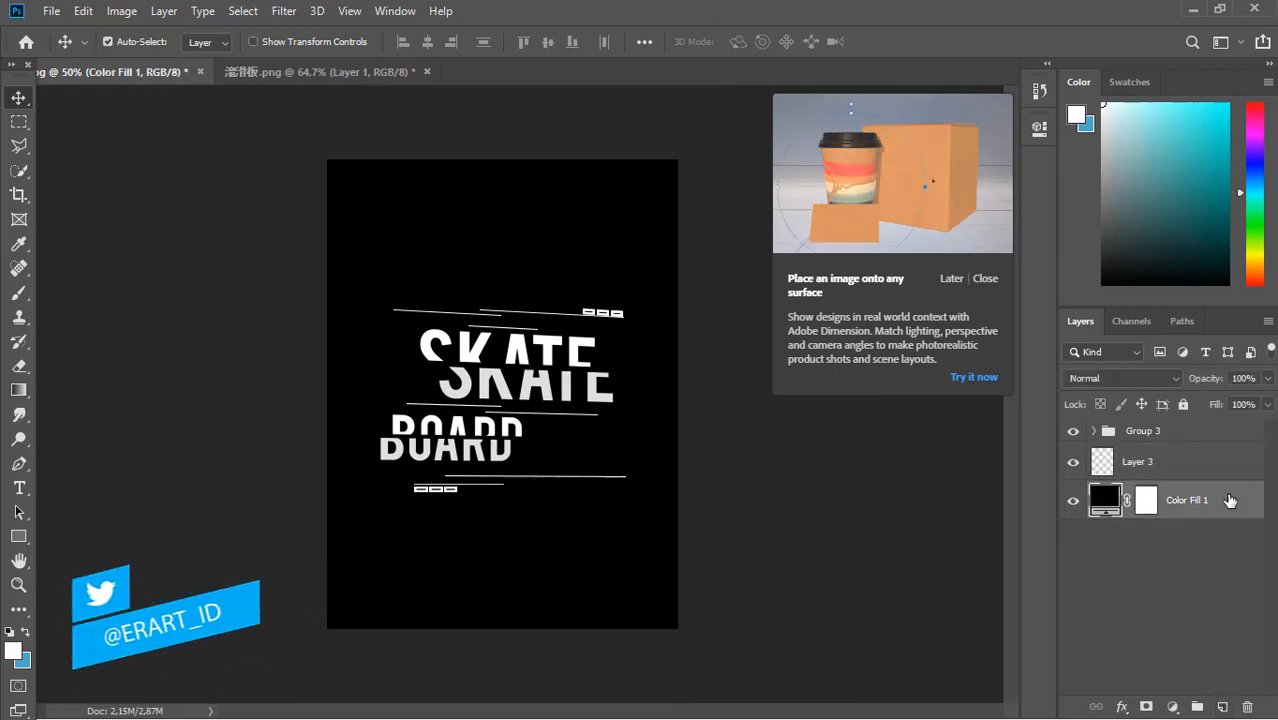
key(Delete)
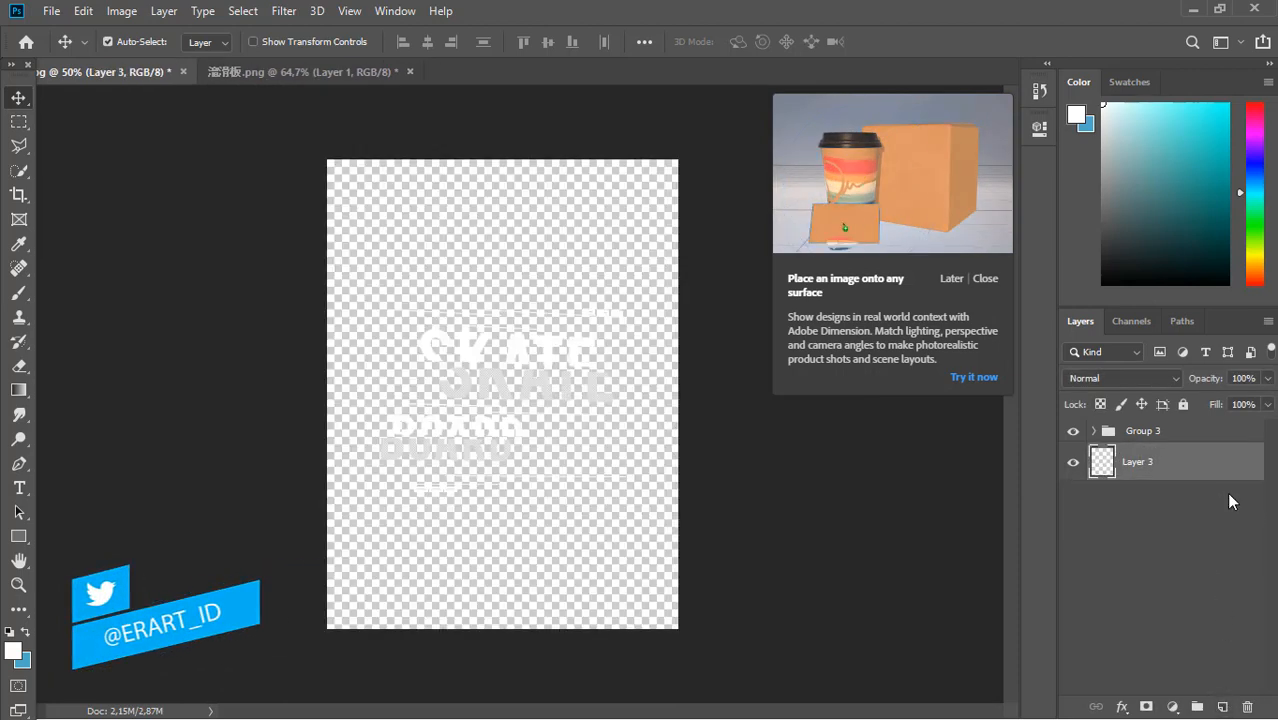
Set the foreground colour to #59e7e2 and the background colour to #52a8c7
click(12, 650)
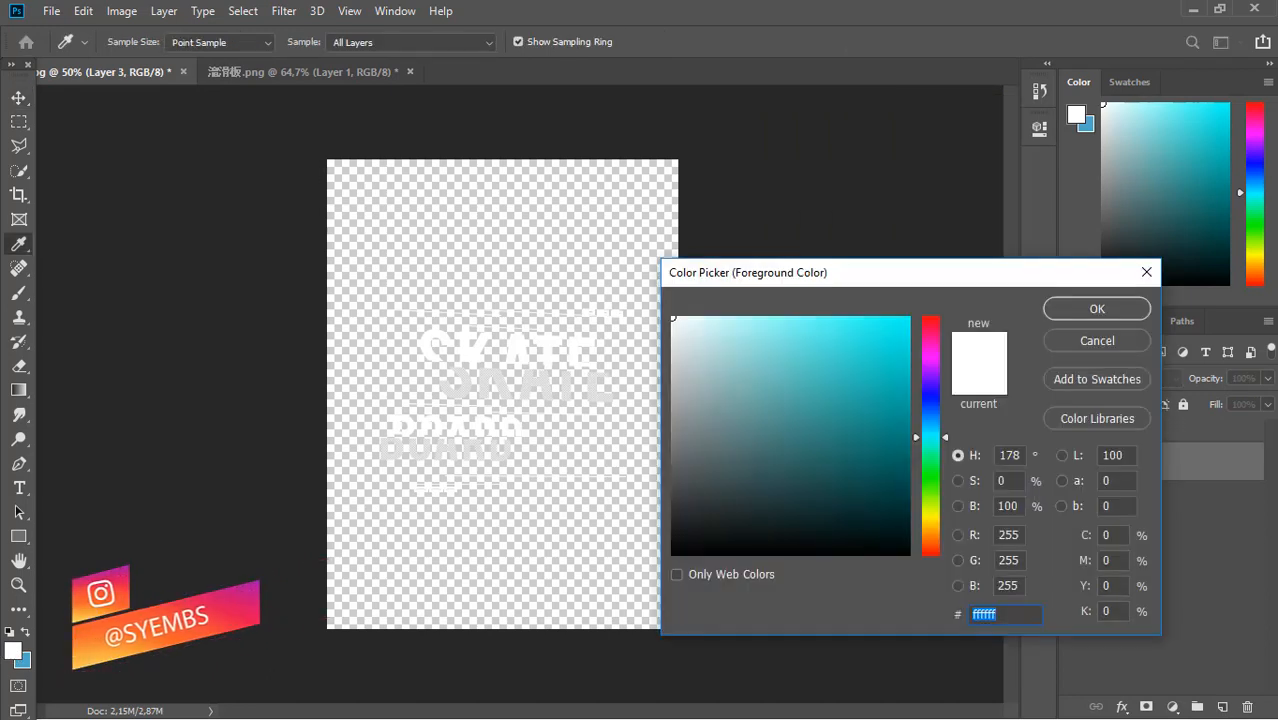
text(59e)
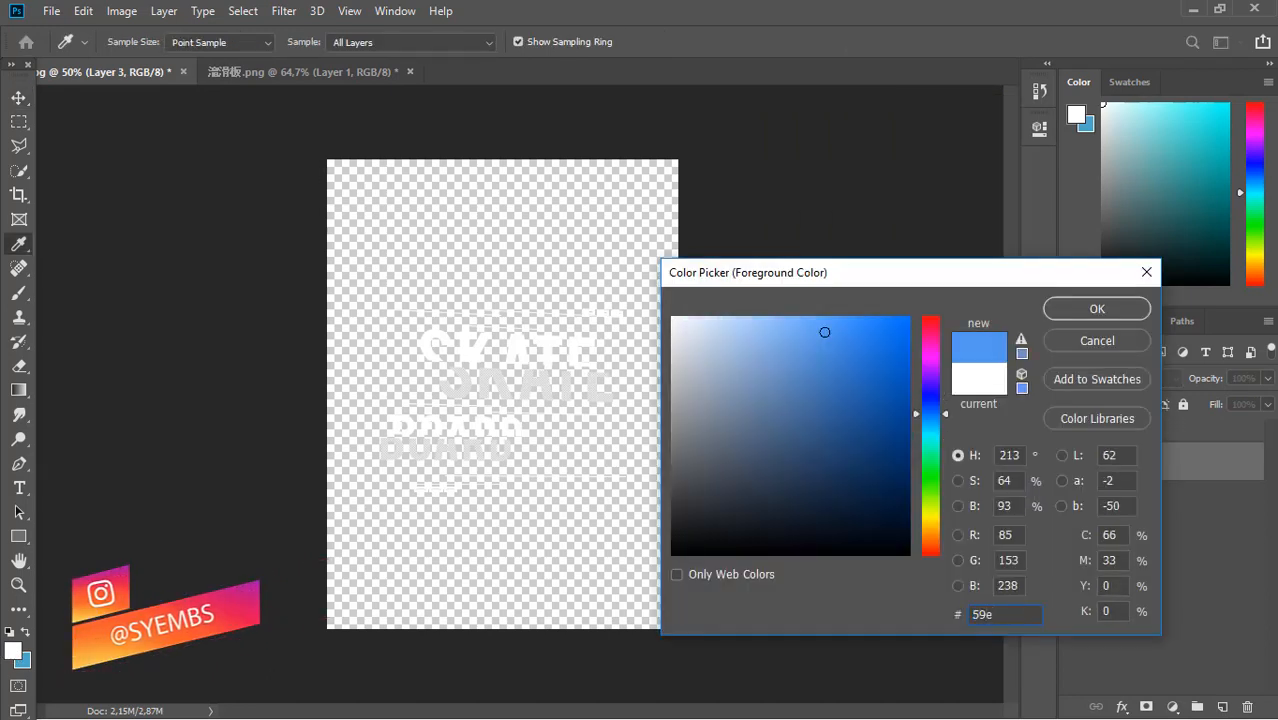
text(702)
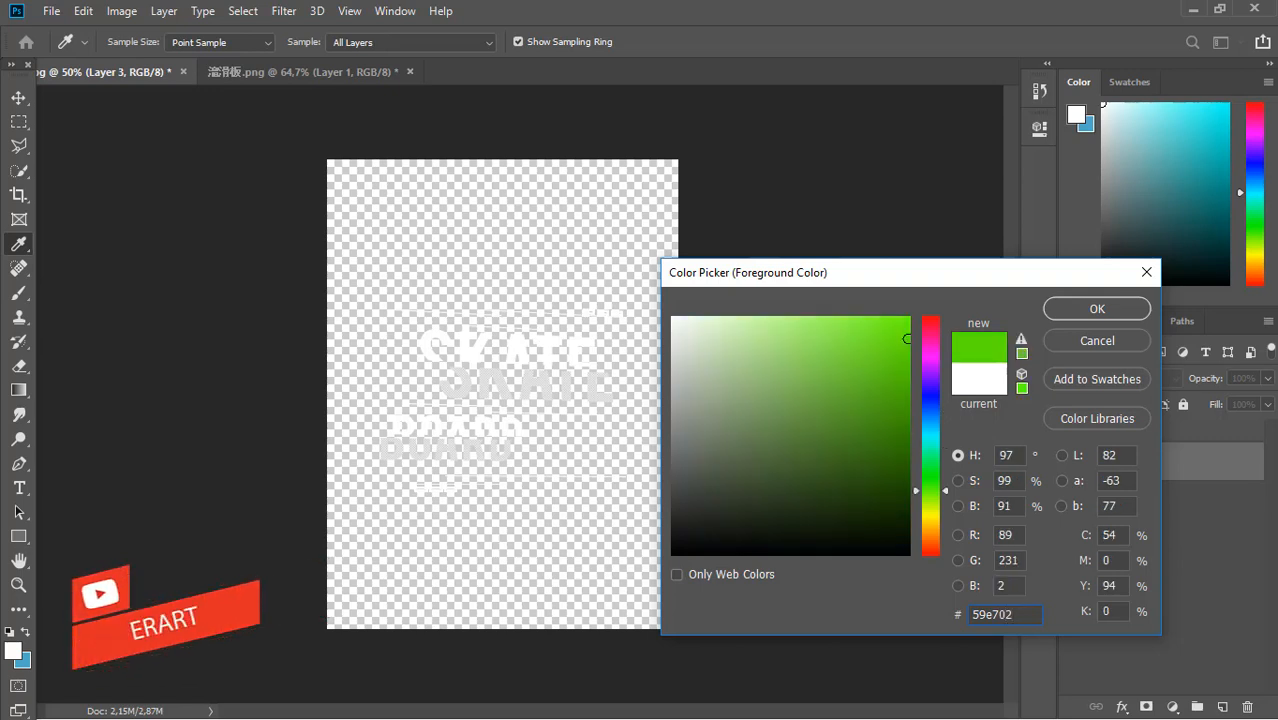
key(BackSpace)
key(BackSpace)
text(e2)
key(Return)
key(v)
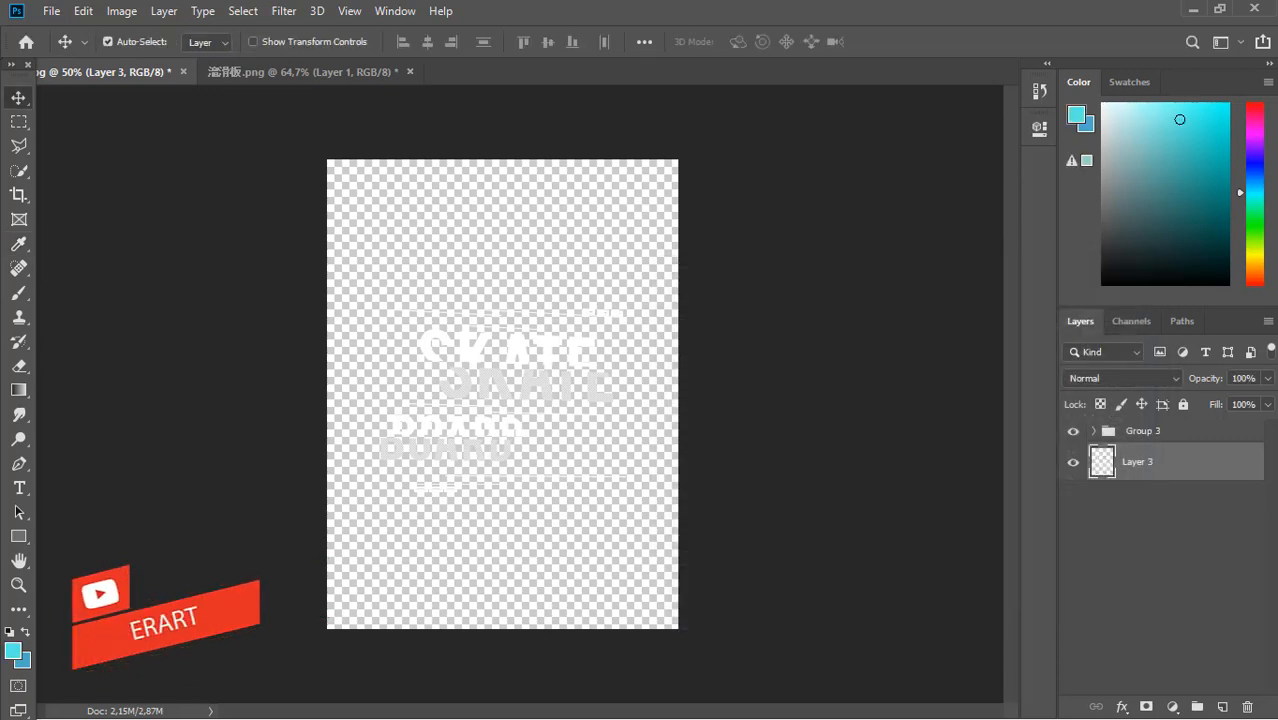
click(21, 659)
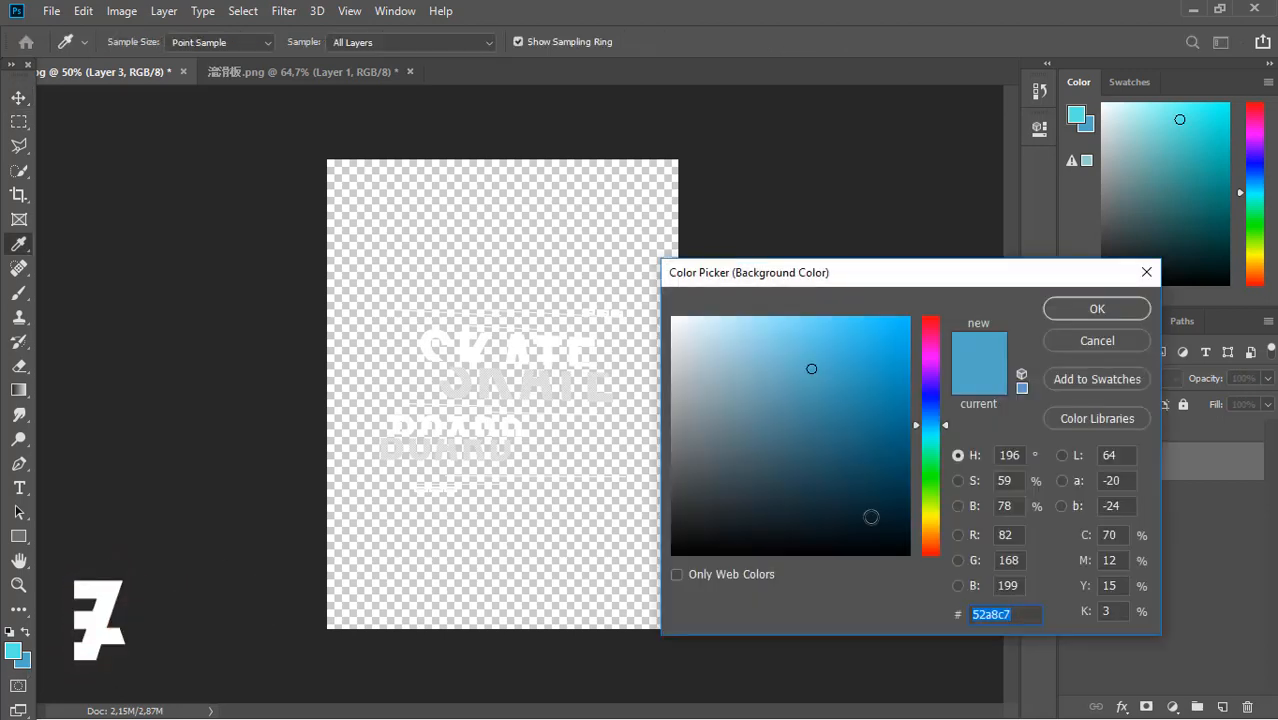
click(1099, 309)
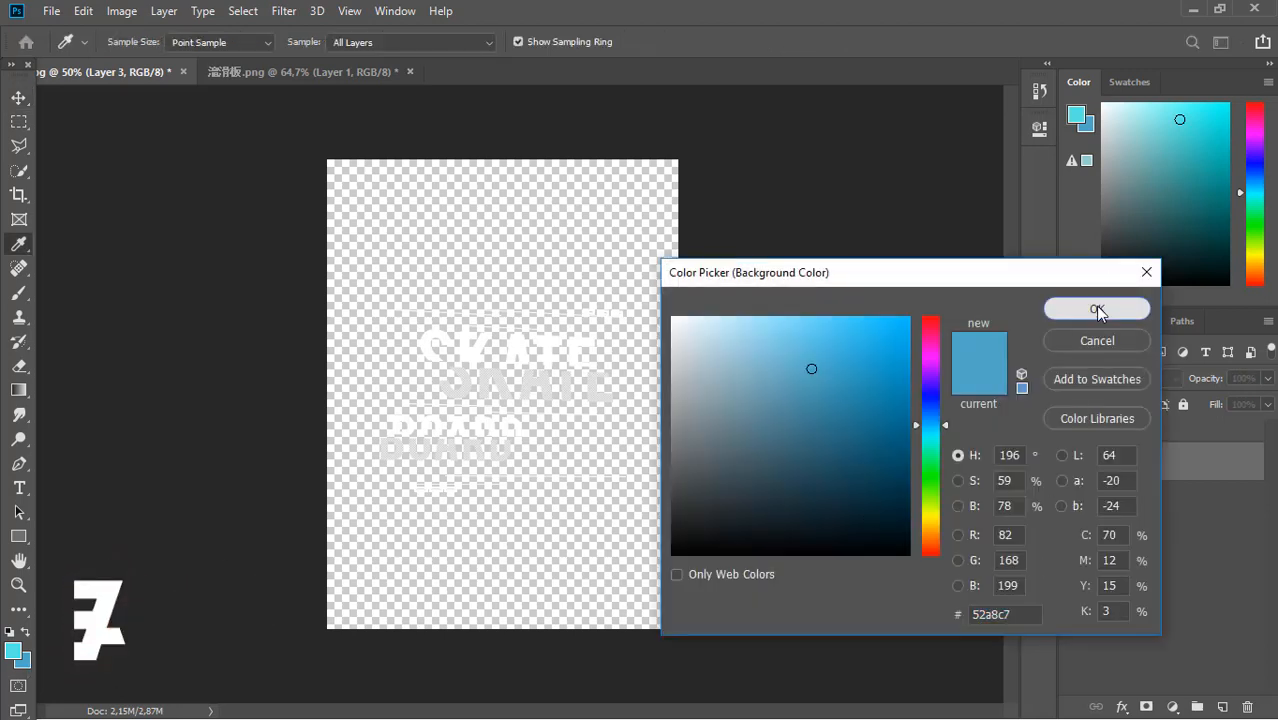
Fill the new Layer 3 with a vertical blue-to-cyan gradient
key(v)
key(g)
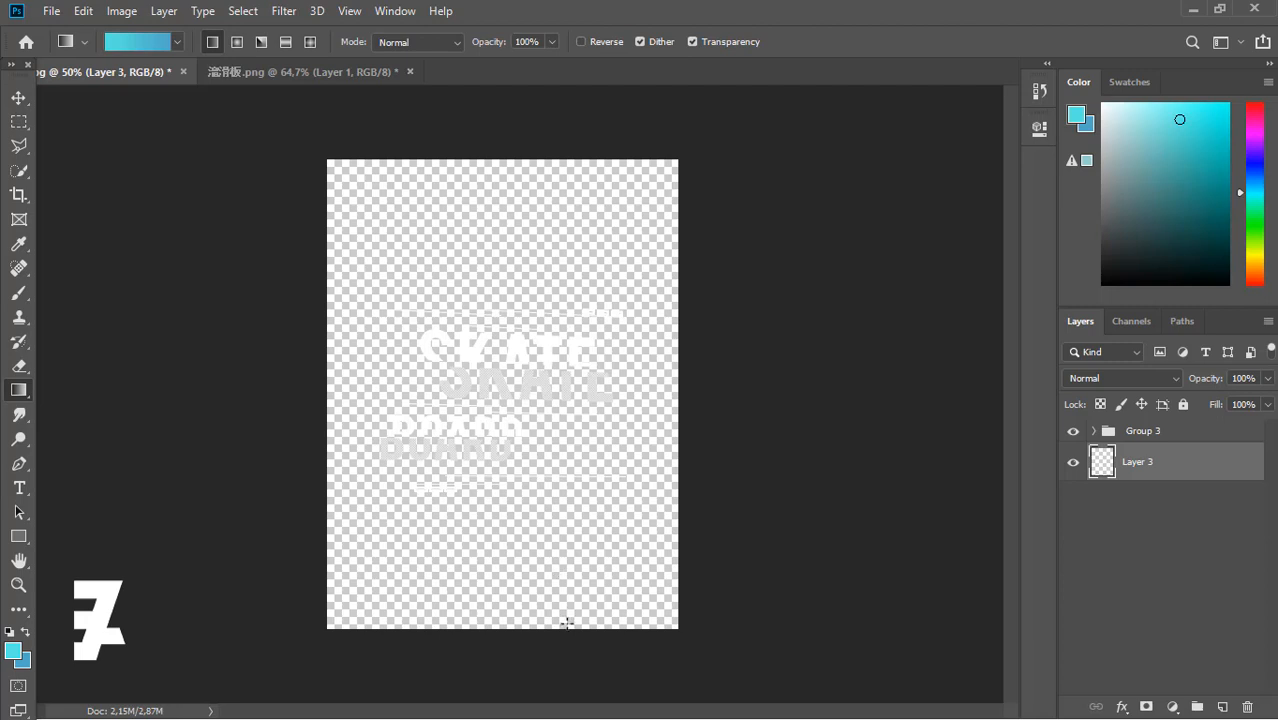
drag(567, 500, 567, 500)
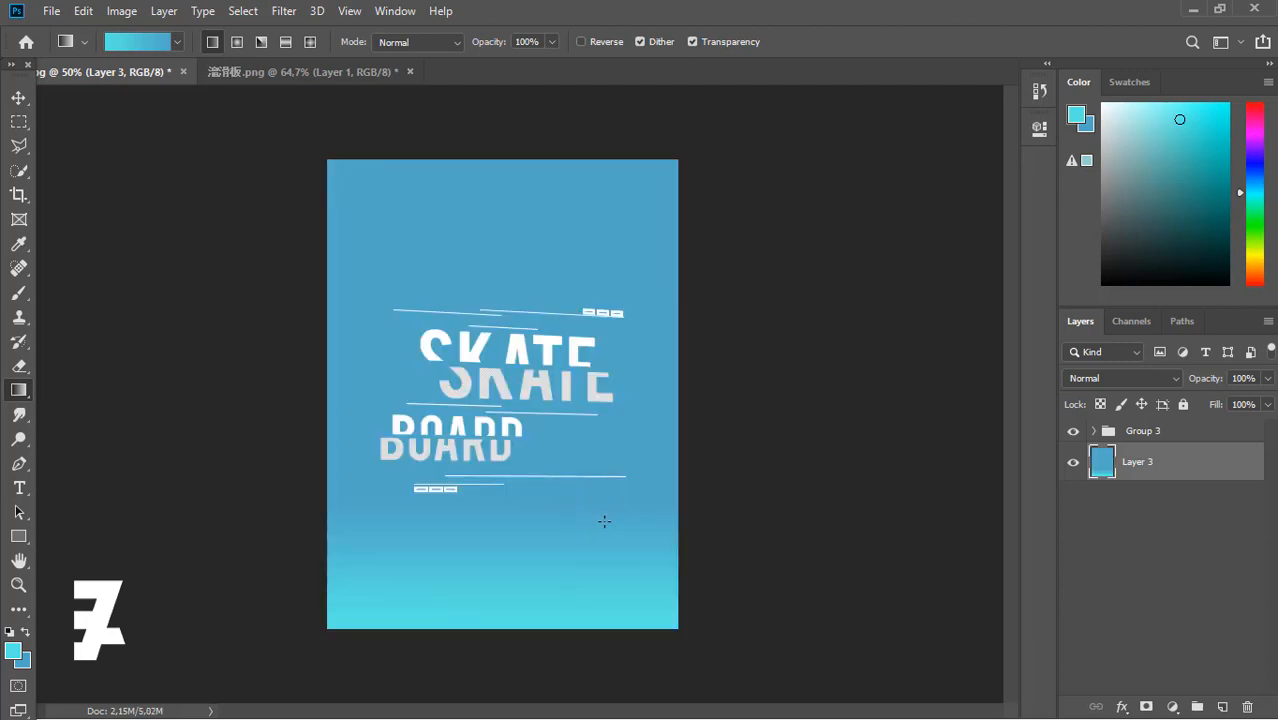
Skew Group 3 with Edit > Transform > Skew, pulling the right side down to about 6.74°
click(1190, 433)
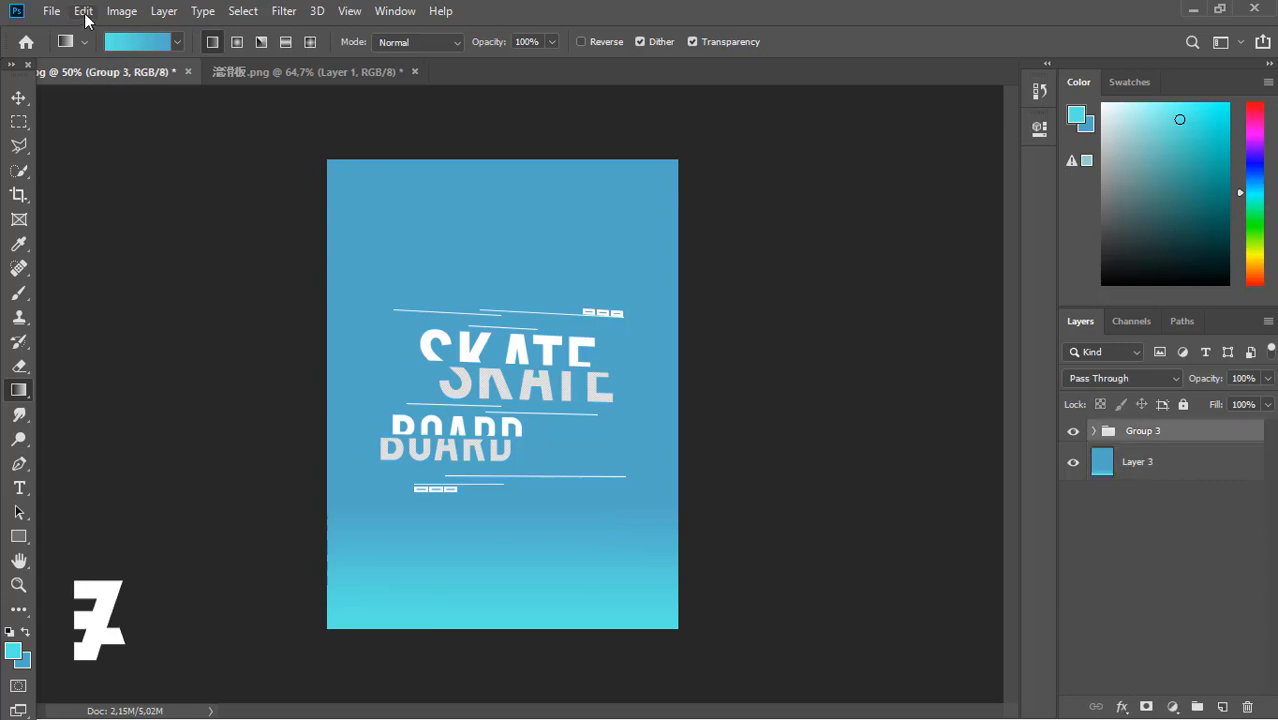
click(85, 14)
mouse_move(328, 437)
click(372, 494)
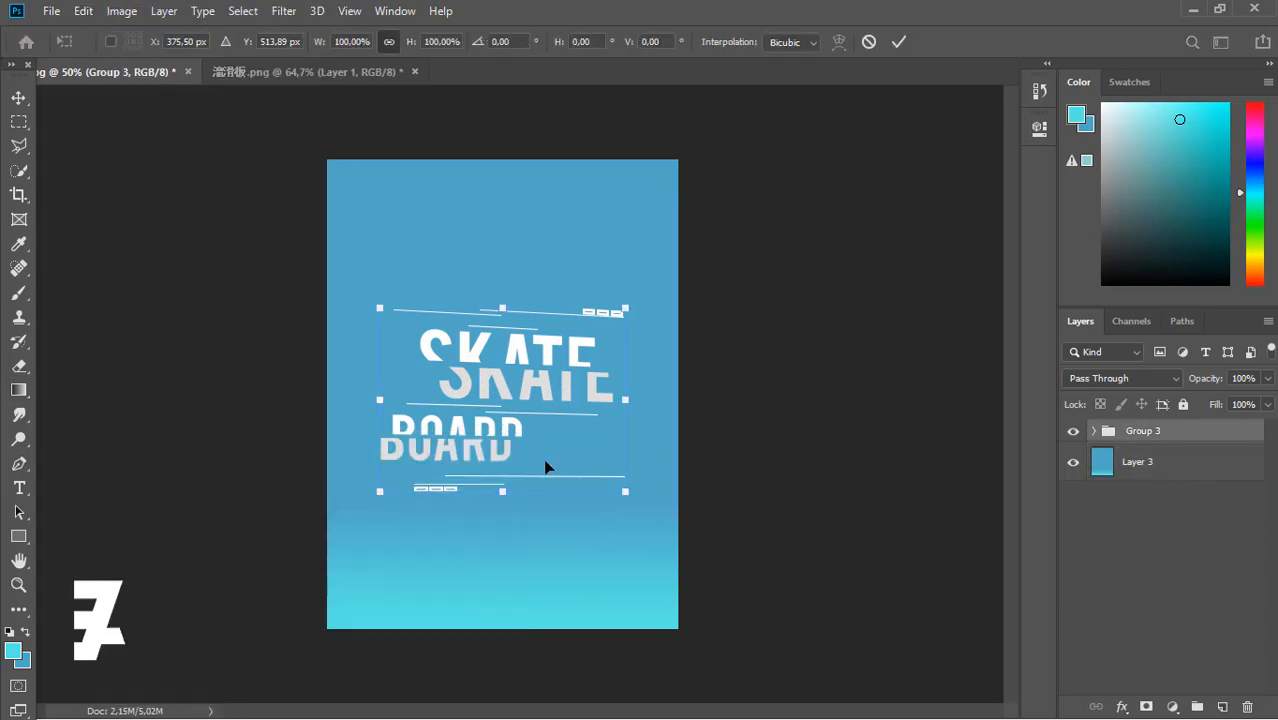
drag(630, 499, 625, 520)
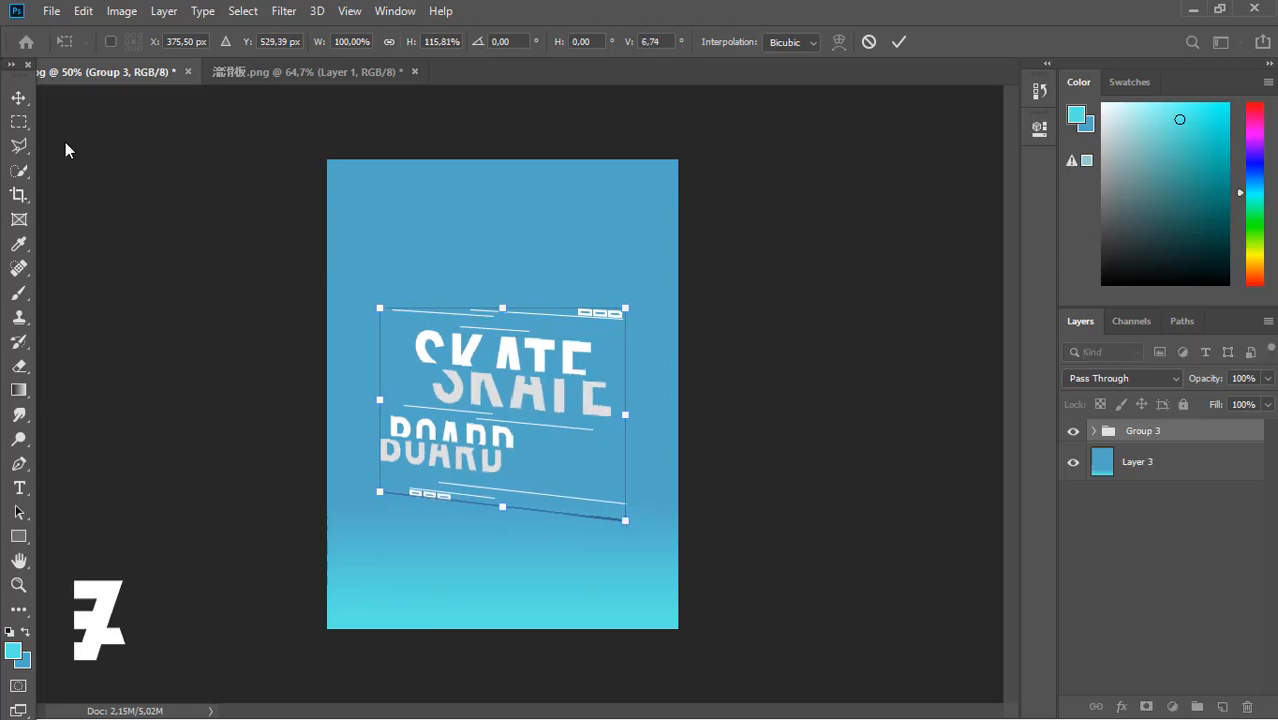
drag(625, 313, 627, 338)
click(19, 97)
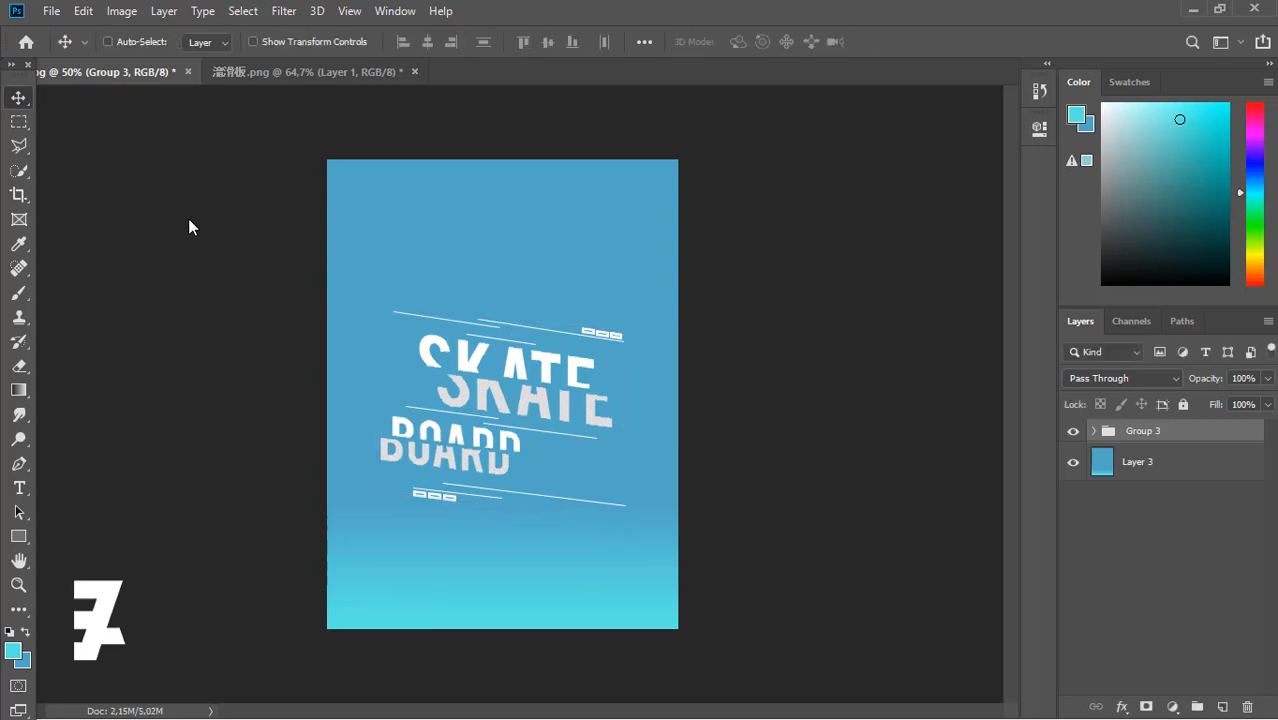
Re-centre the skewed lettering group vertically on the canvas
key(ctrl+a)
click(547, 42)
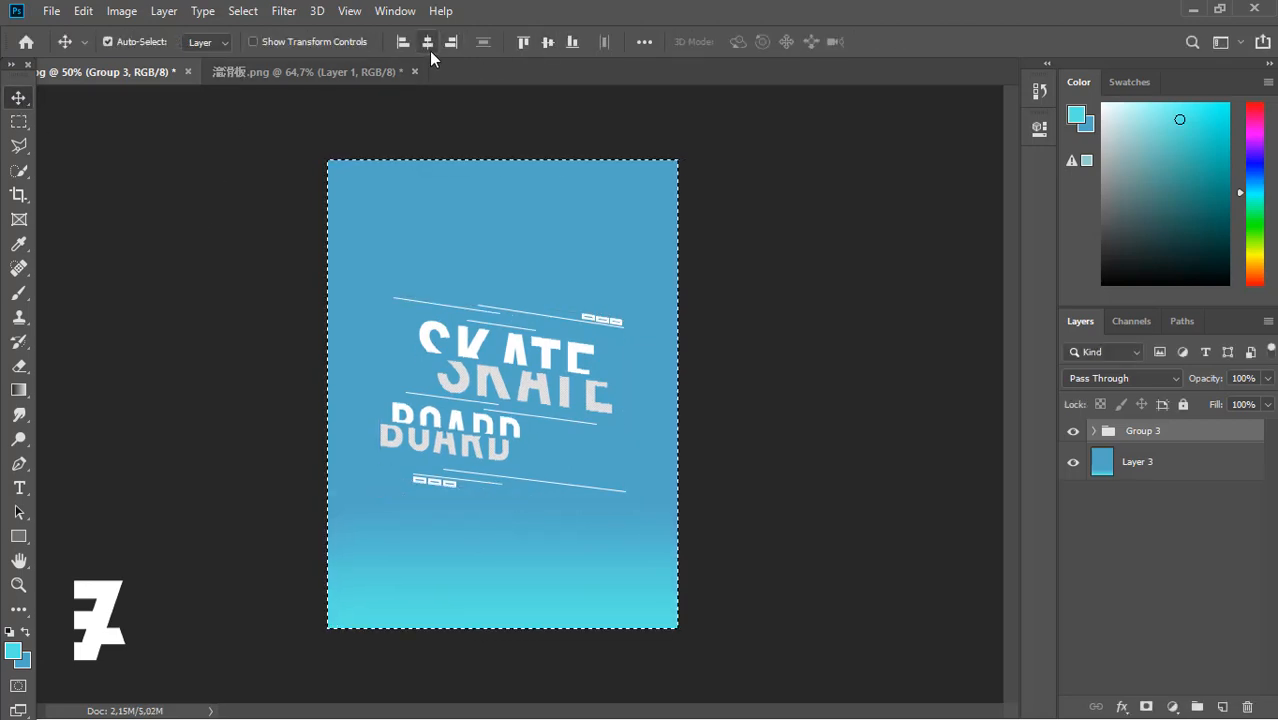
key(ctrl+d)
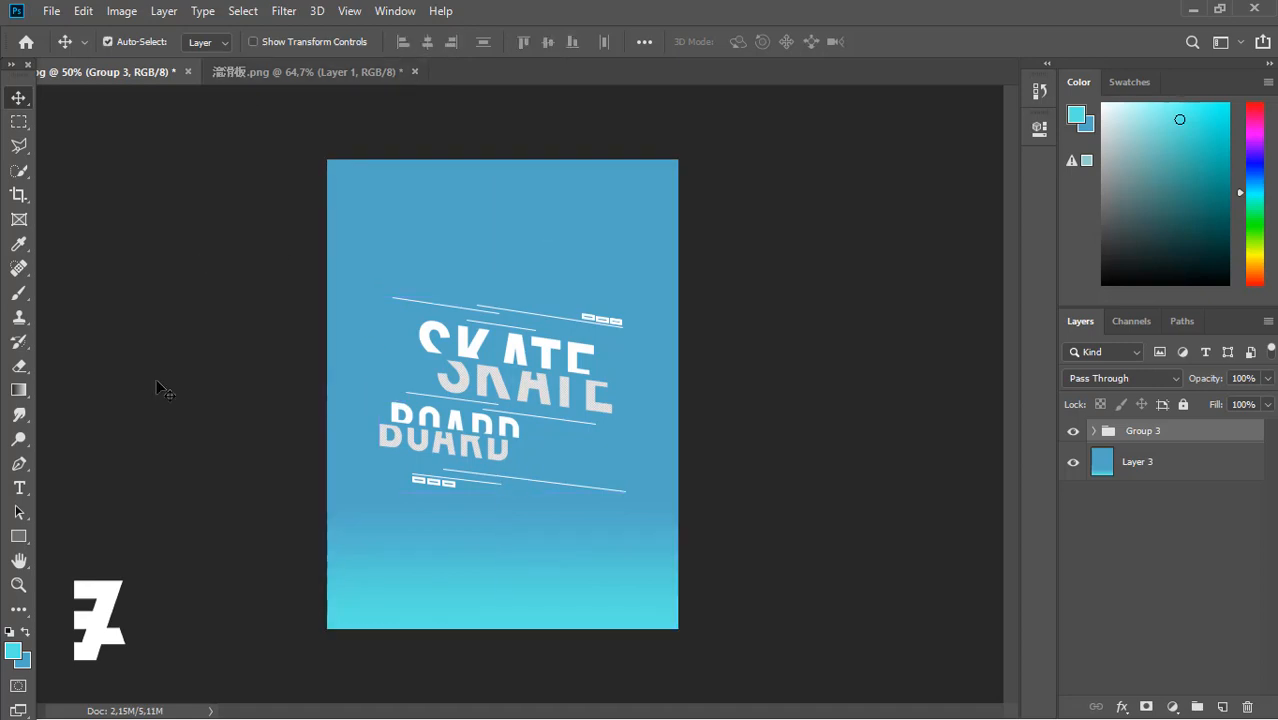
click(1113, 473)
click(19, 390)
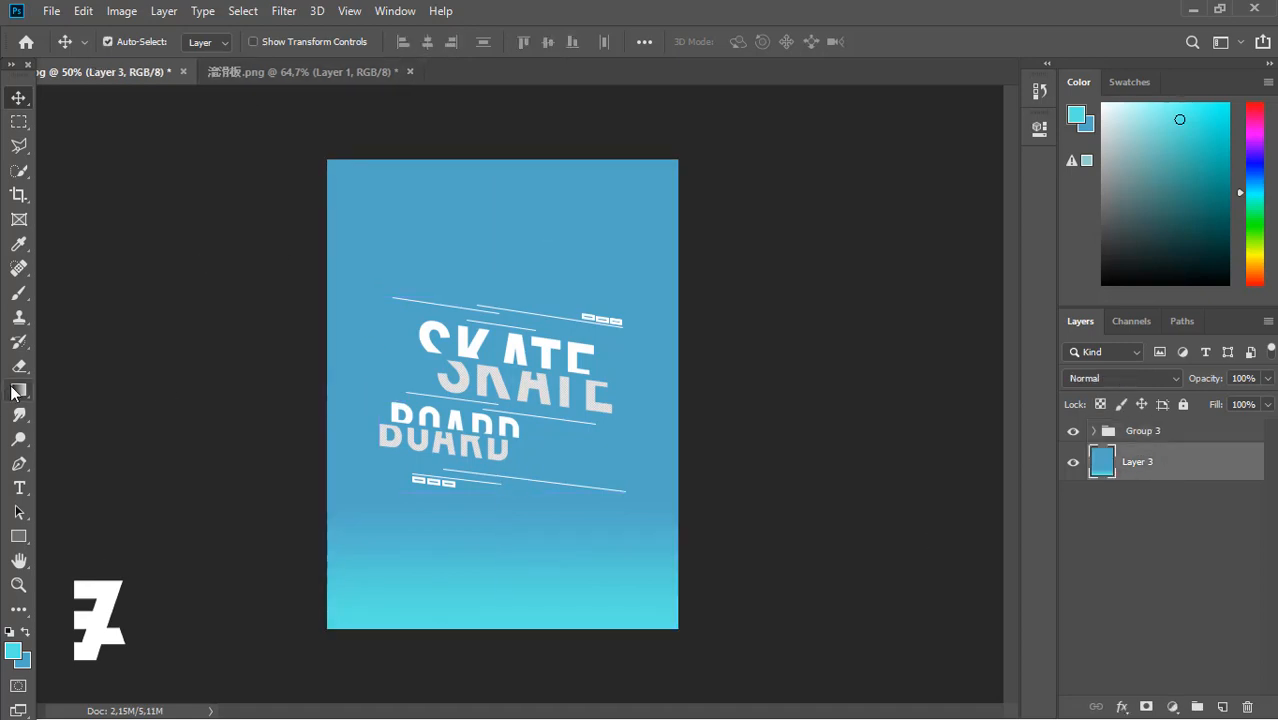
Redraw Layer 3's gradient diagonally from cyan at bottom-left to blue at top-right
drag(370, 551, 365, 394)
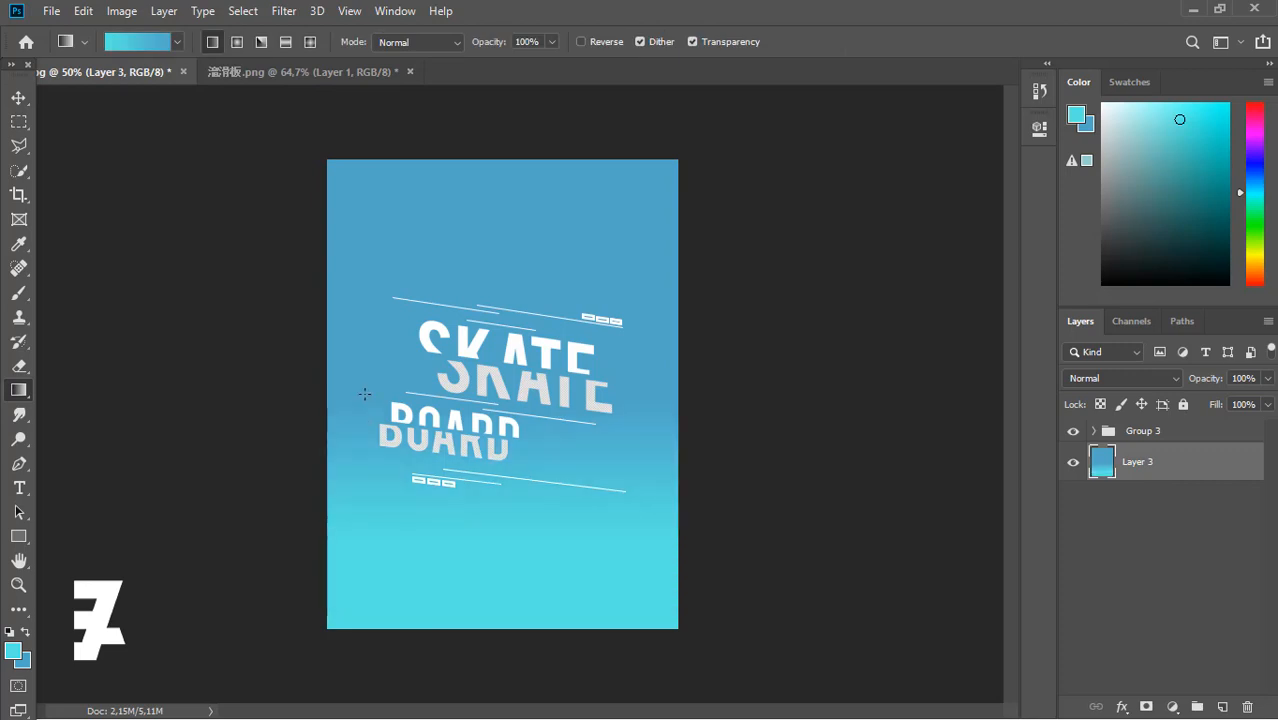
key(ctrl+z)
drag(607, 233, 606, 234)
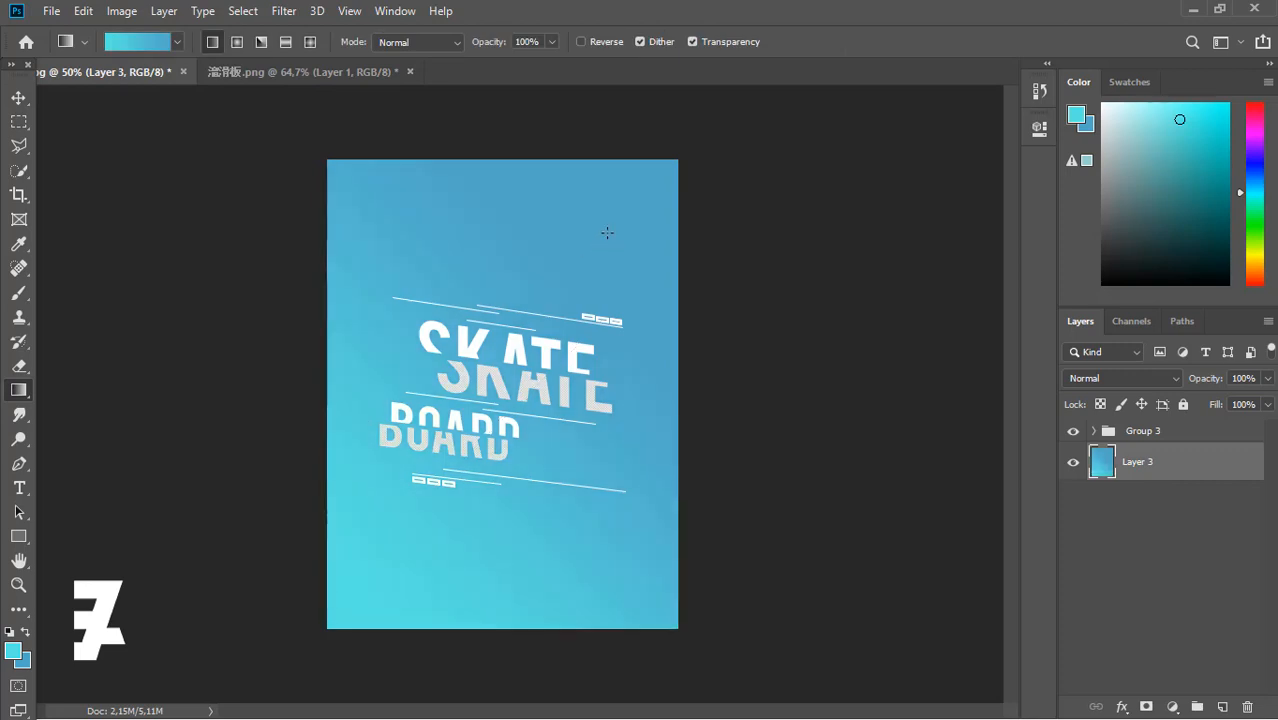
key(ctrl+z)
drag(651, 190, 388, 504)
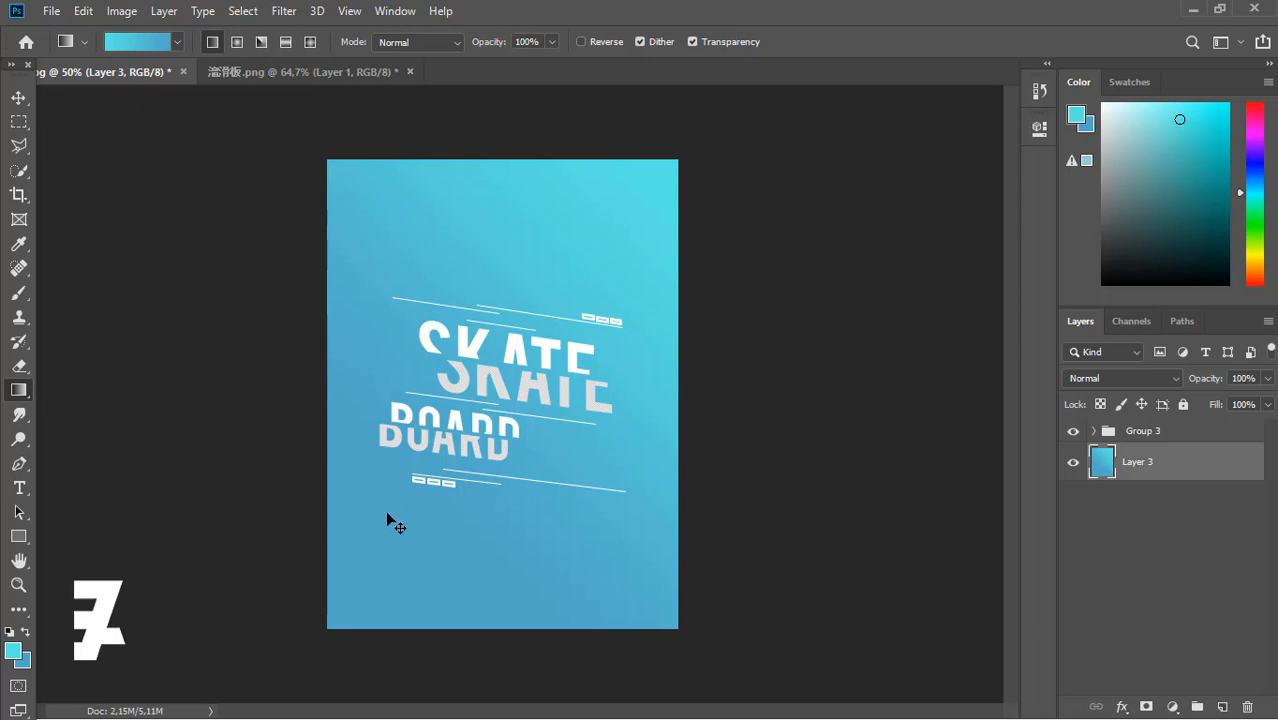
key(ctrl+z)
drag(337, 582, 585, 278)
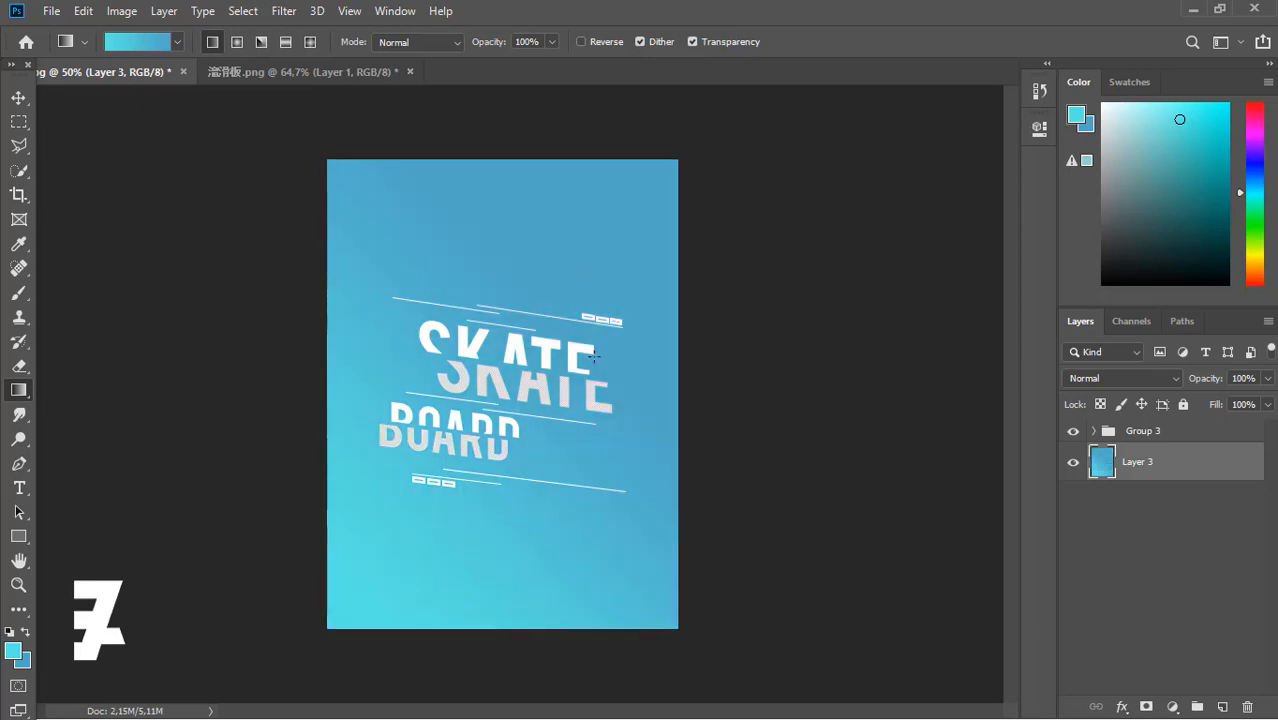
key(ctrl+z)
drag(334, 646, 618, 367)
click(290, 71)
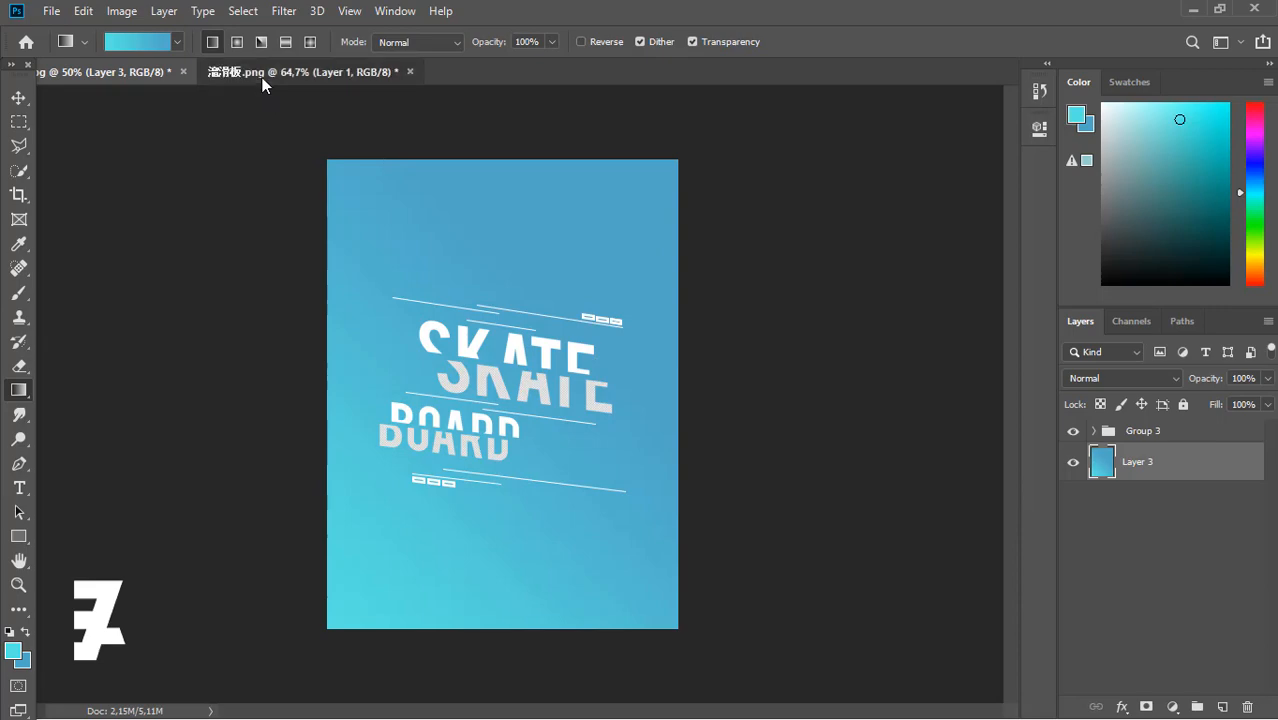
Copy the skater layer from the floated photo document into the poster
right_click(287, 72)
click(314, 151)
click(20, 96)
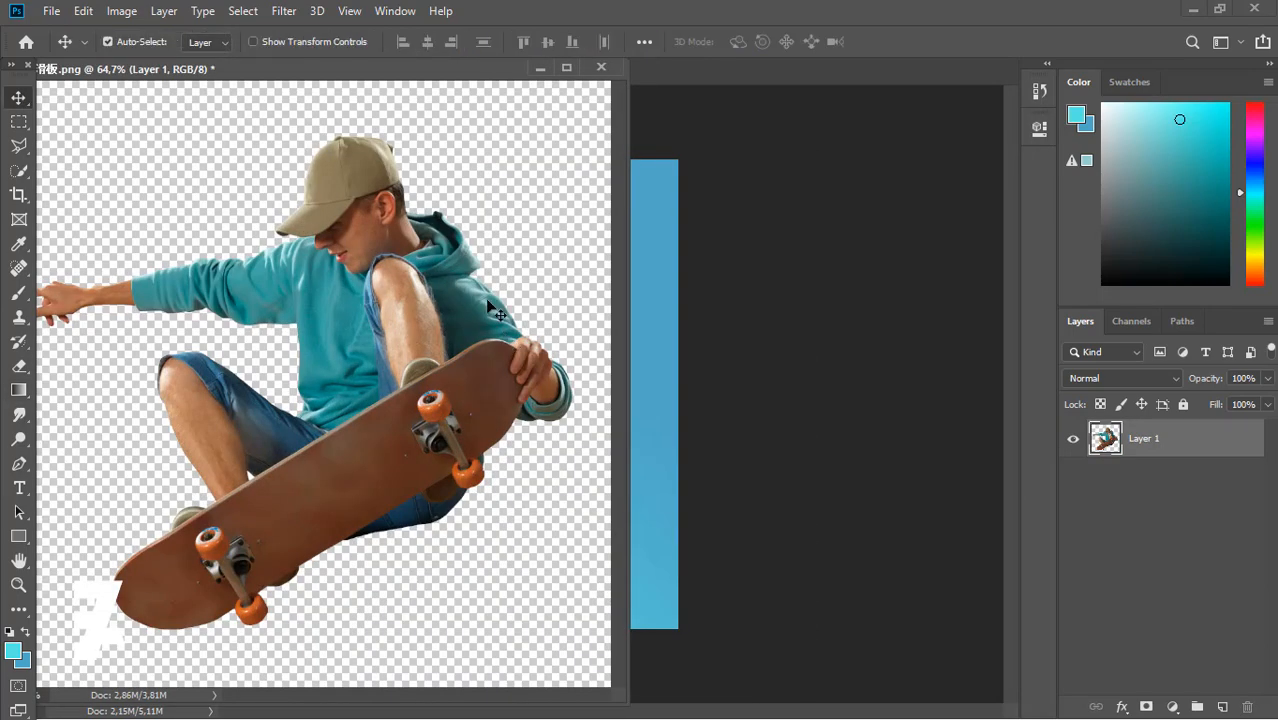
drag(450, 72, 938, 122)
drag(898, 300, 470, 362)
drag(637, 124, 380, 76)
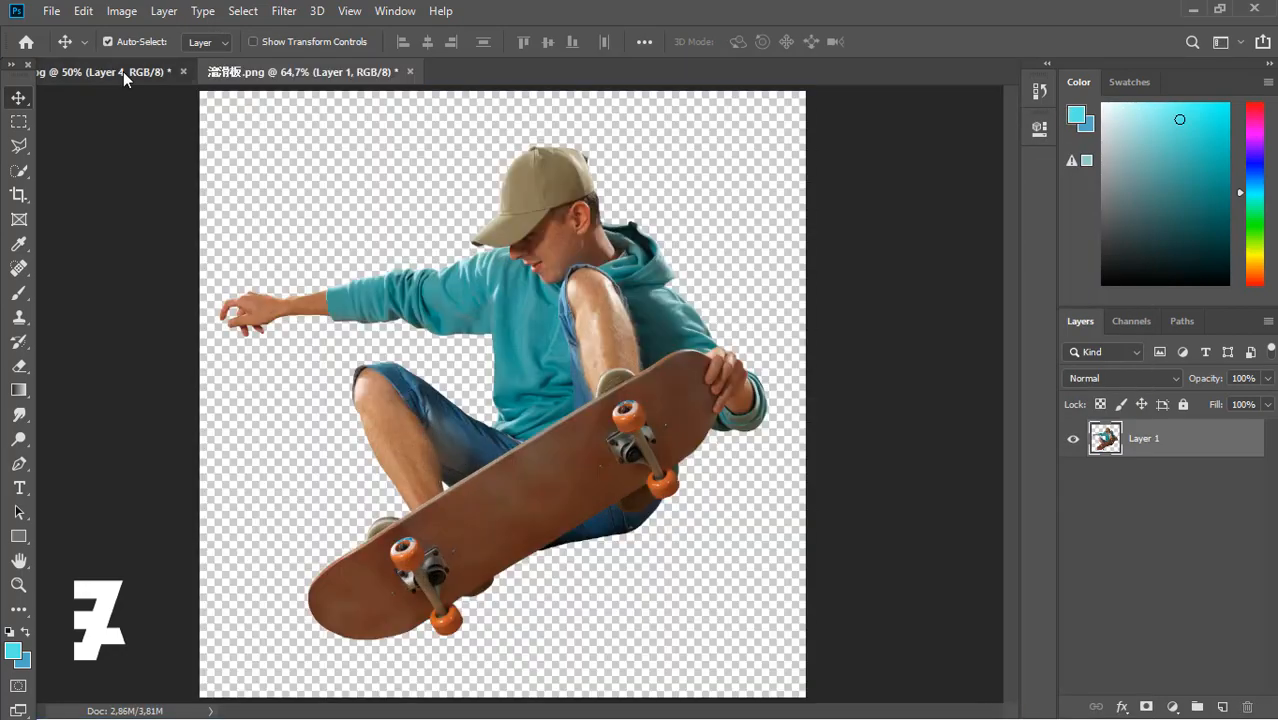
click(123, 71)
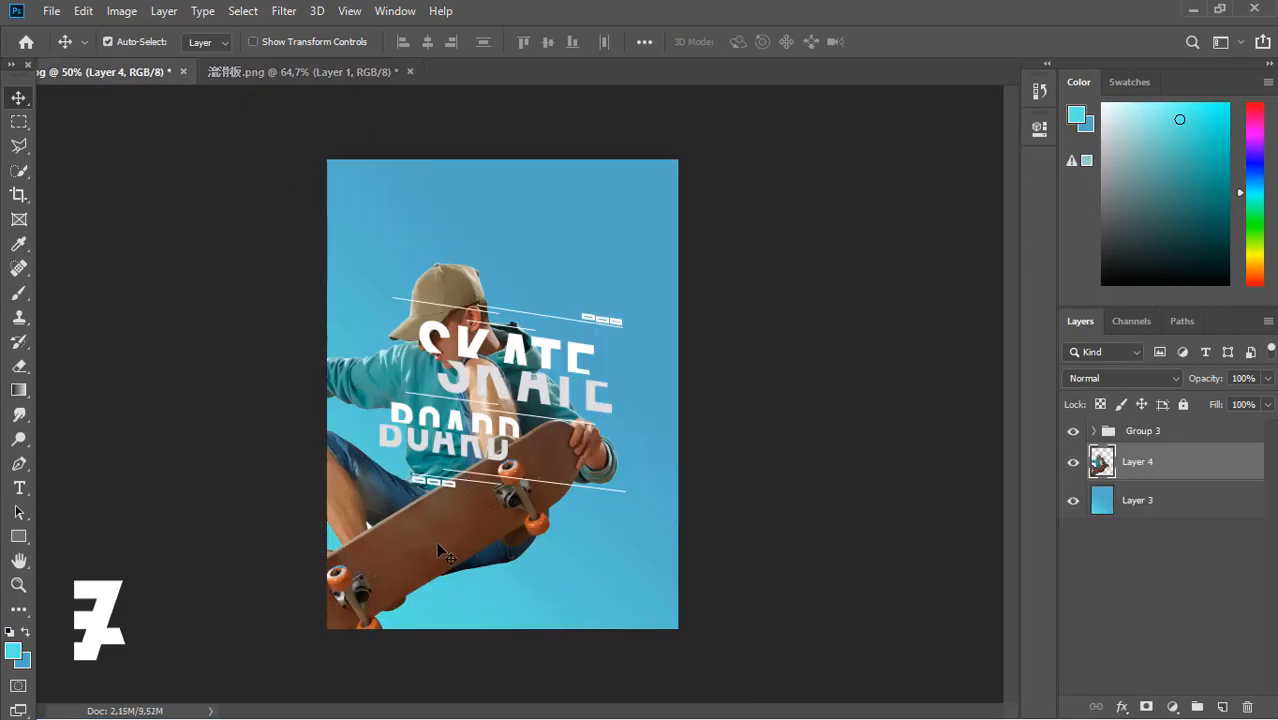
Scale the skater down and centre it horizontally and vertically on the poster as Layer 4
drag(439, 543, 509, 484)
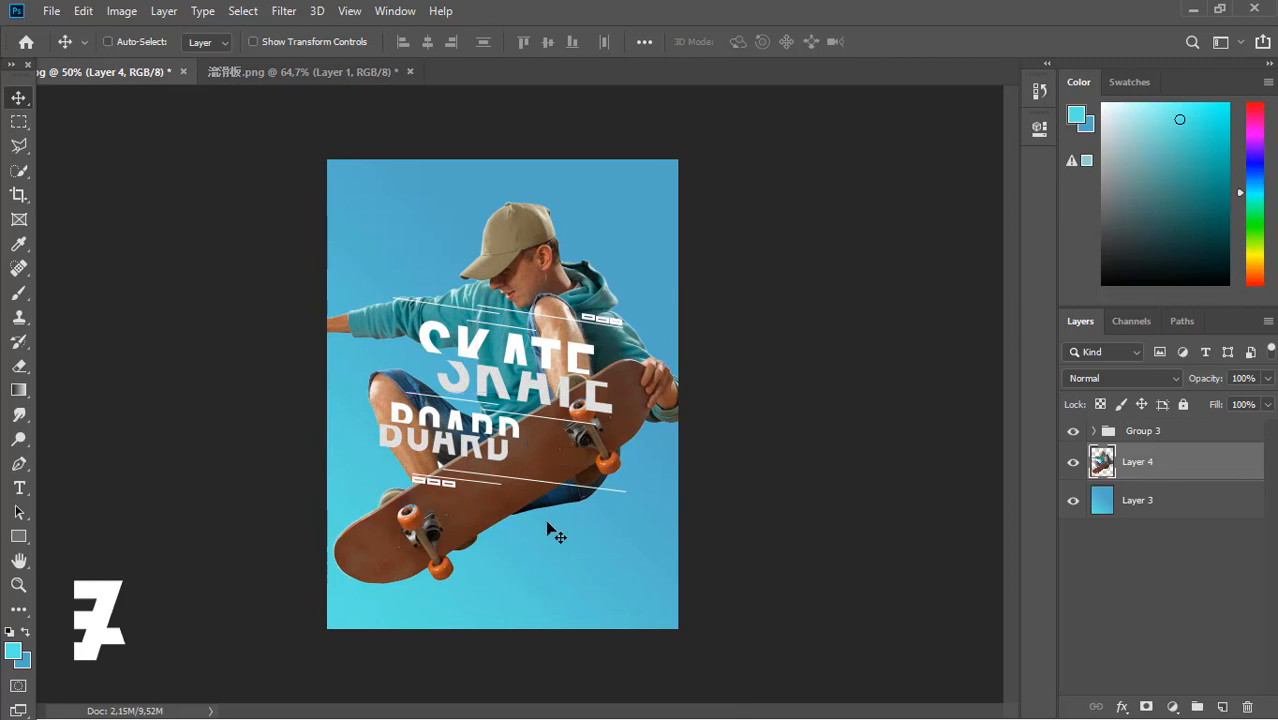
key(ctrl+t)
drag(672, 218, 606, 279)
drag(461, 503, 487, 485)
click(19, 98)
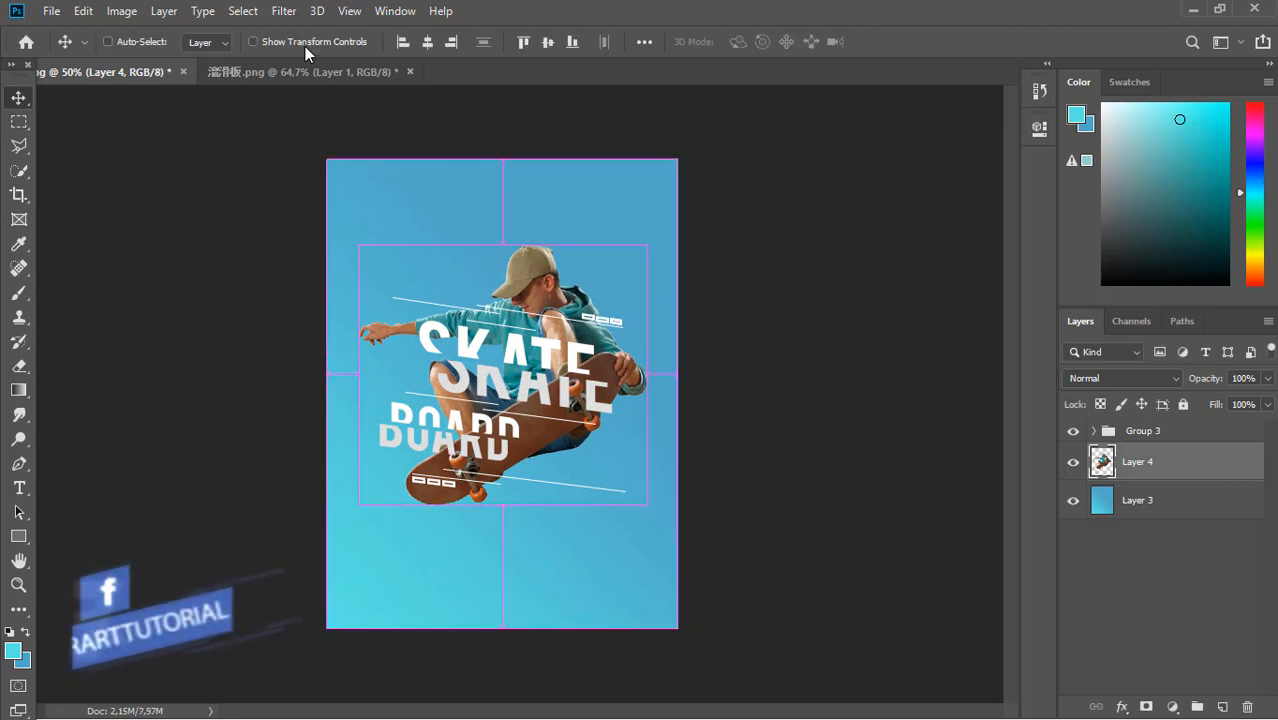
key(ctrl+a)
click(548, 42)
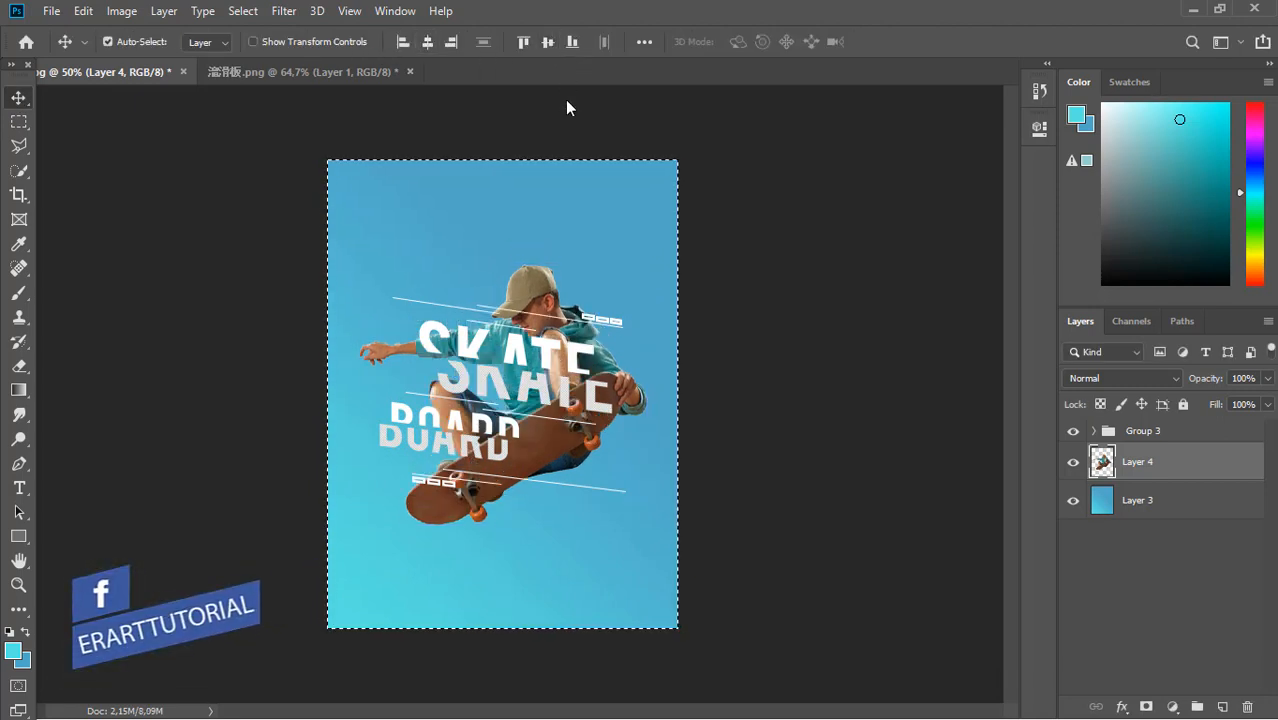
key(ctrl+d)
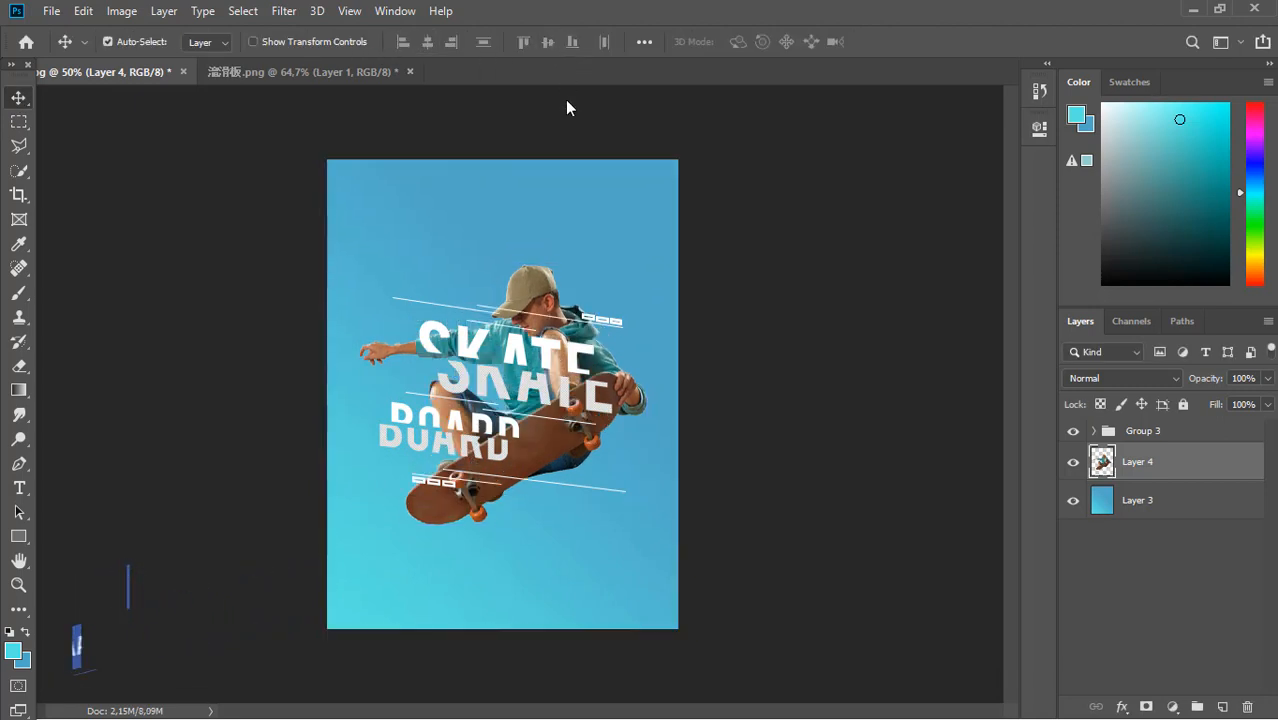
click(1143, 430)
Add a layer mask to Group 3, zoom in on the skater, and open the group's opacity setting
click(1146, 707)
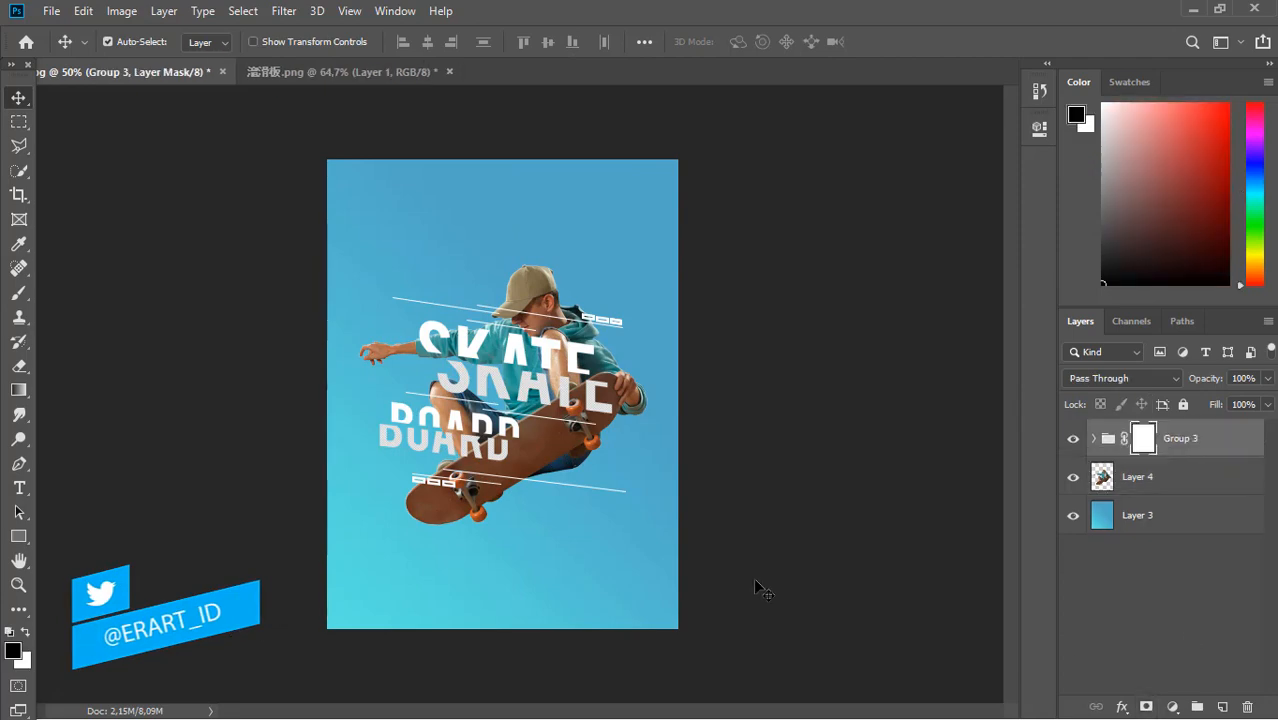
key(ctrl+plus)
key(ctrl+plus)
key(ctrl+plus)
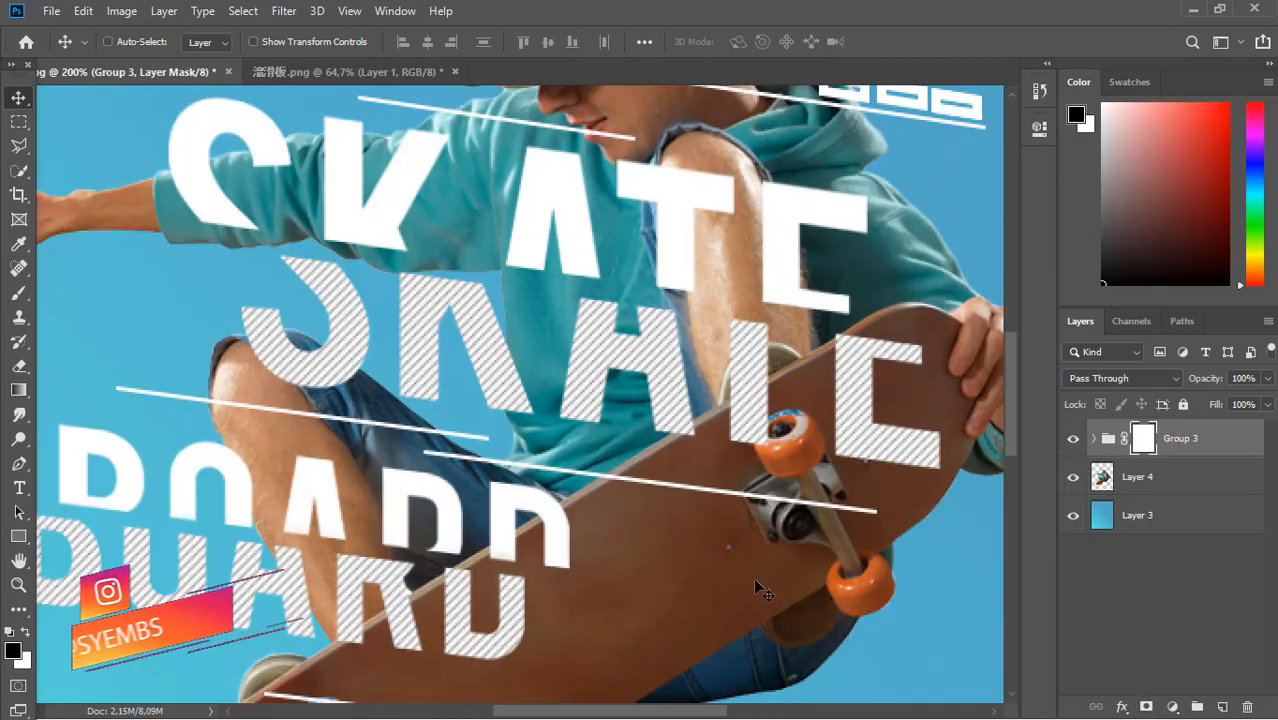
key(ctrl+plus)
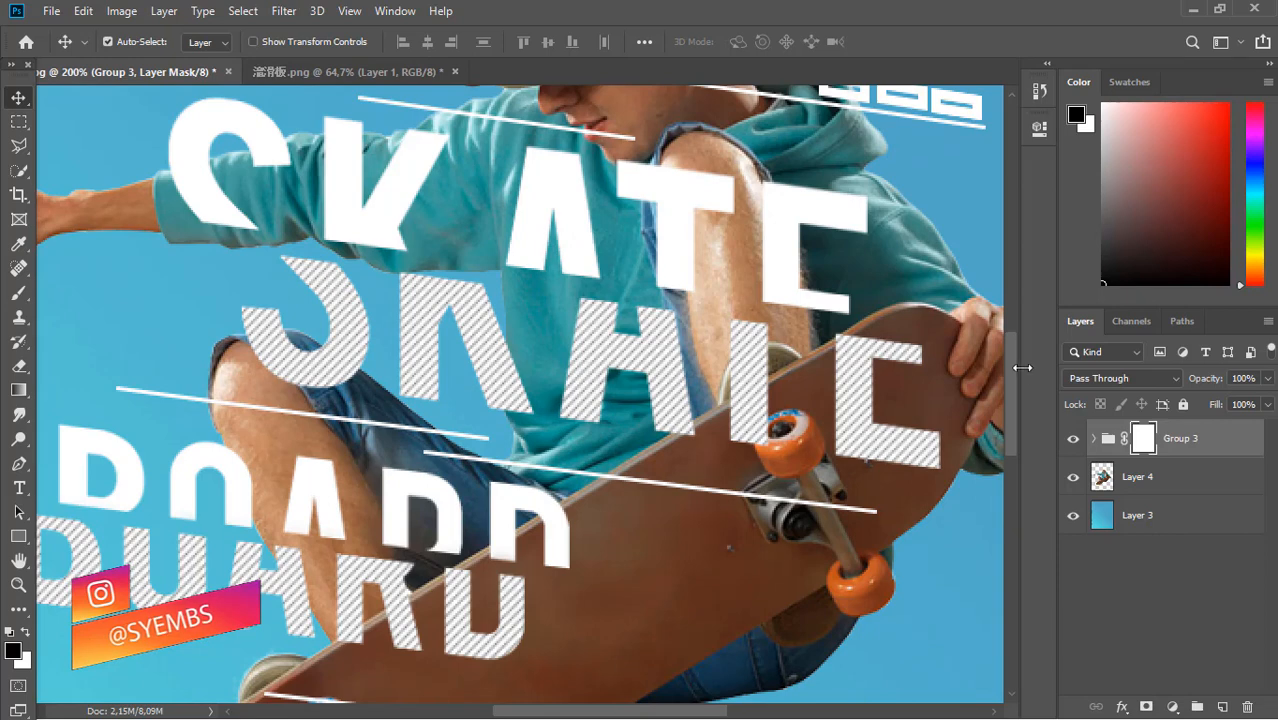
scroll(1006, 355, up, 1)
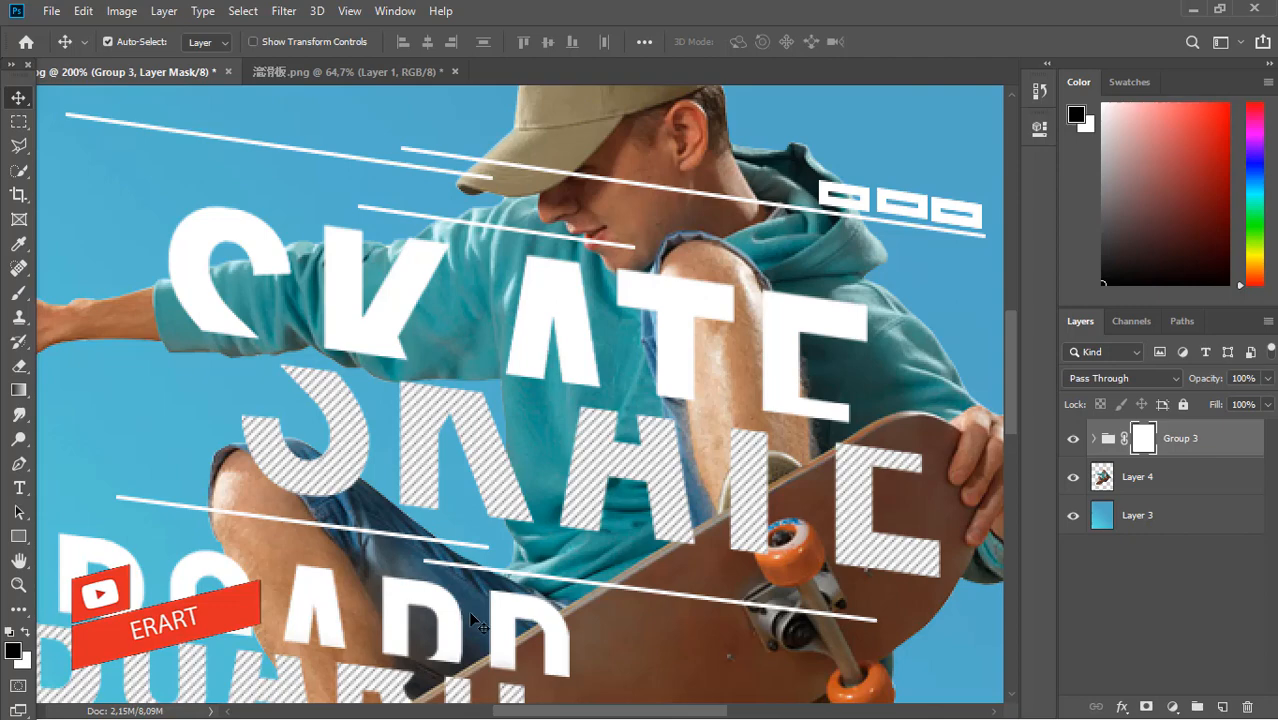
key(ctrl+plus)
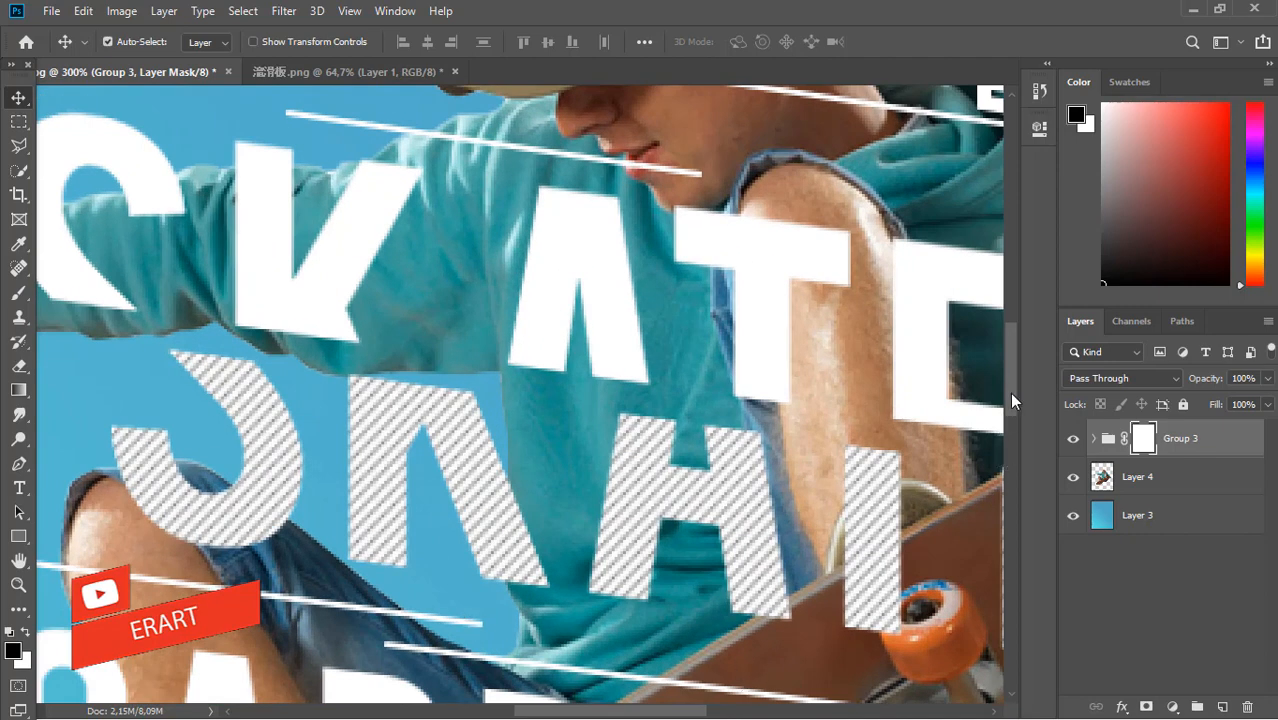
key(l)
click(1267, 378)
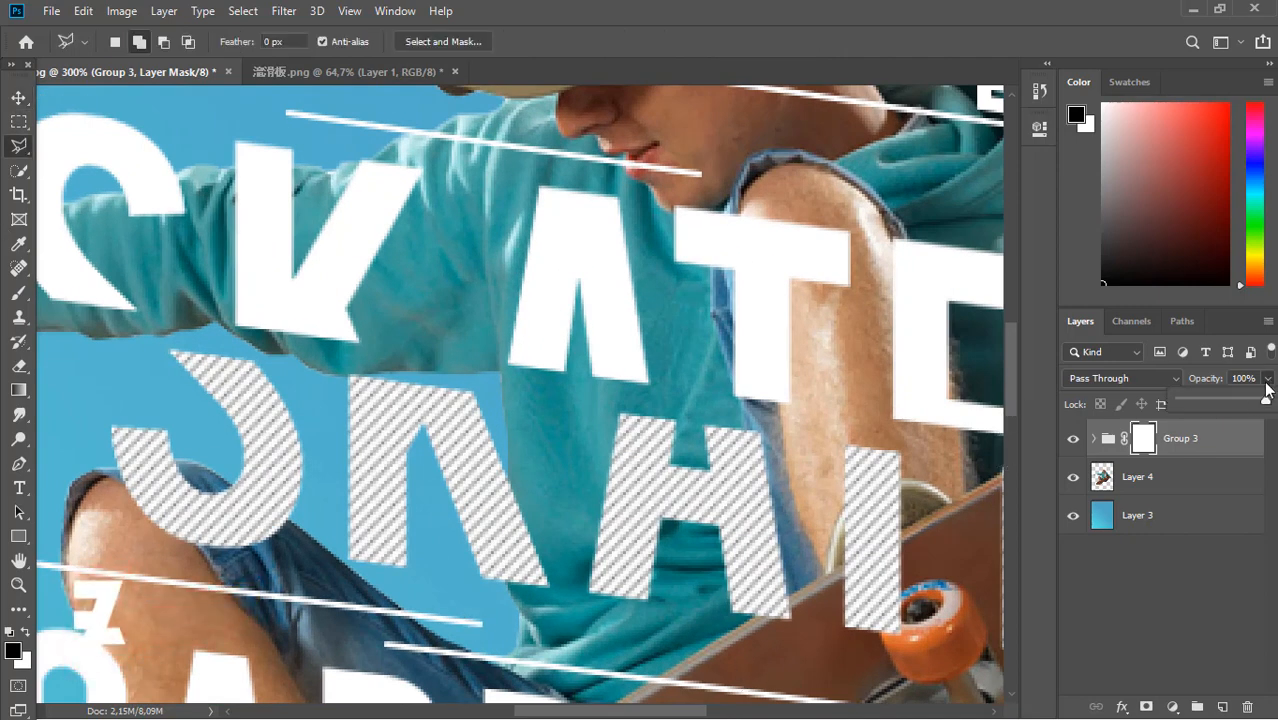
Lower Group 3 to 29% opacity and outline the shorts above the knee with a polygonal selection
drag(1257, 403, 1203, 399)
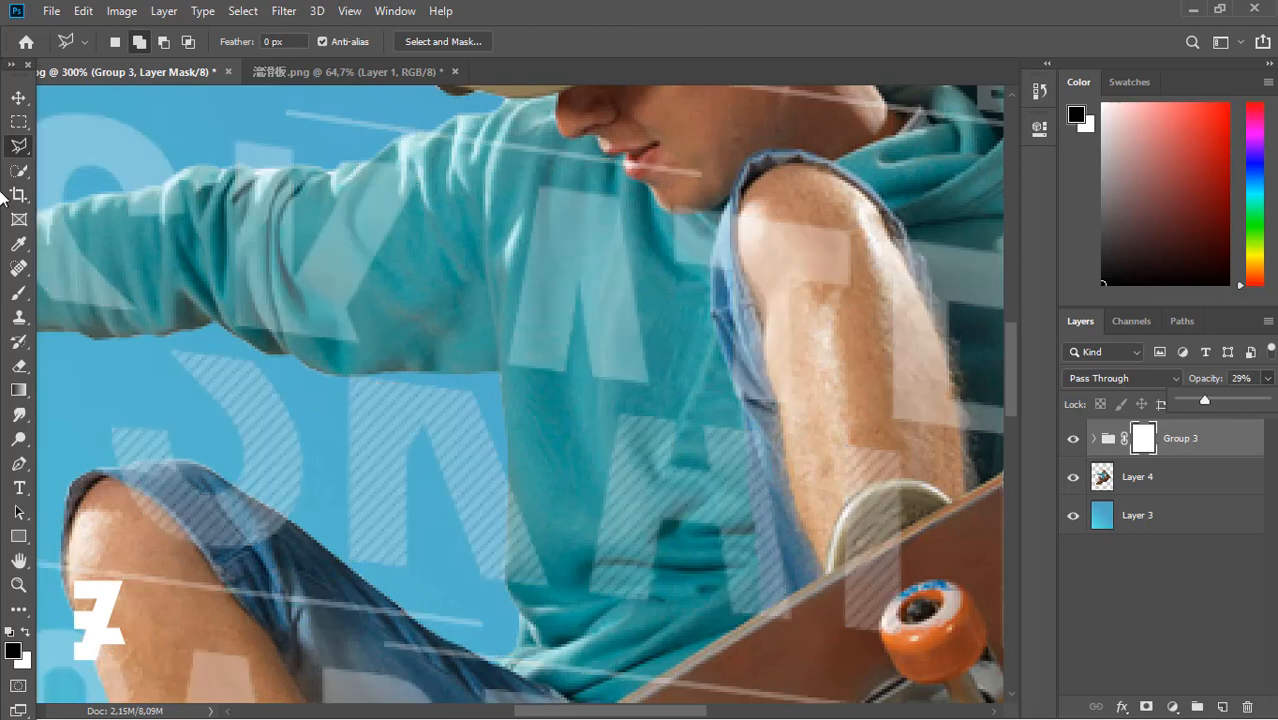
click(119, 467)
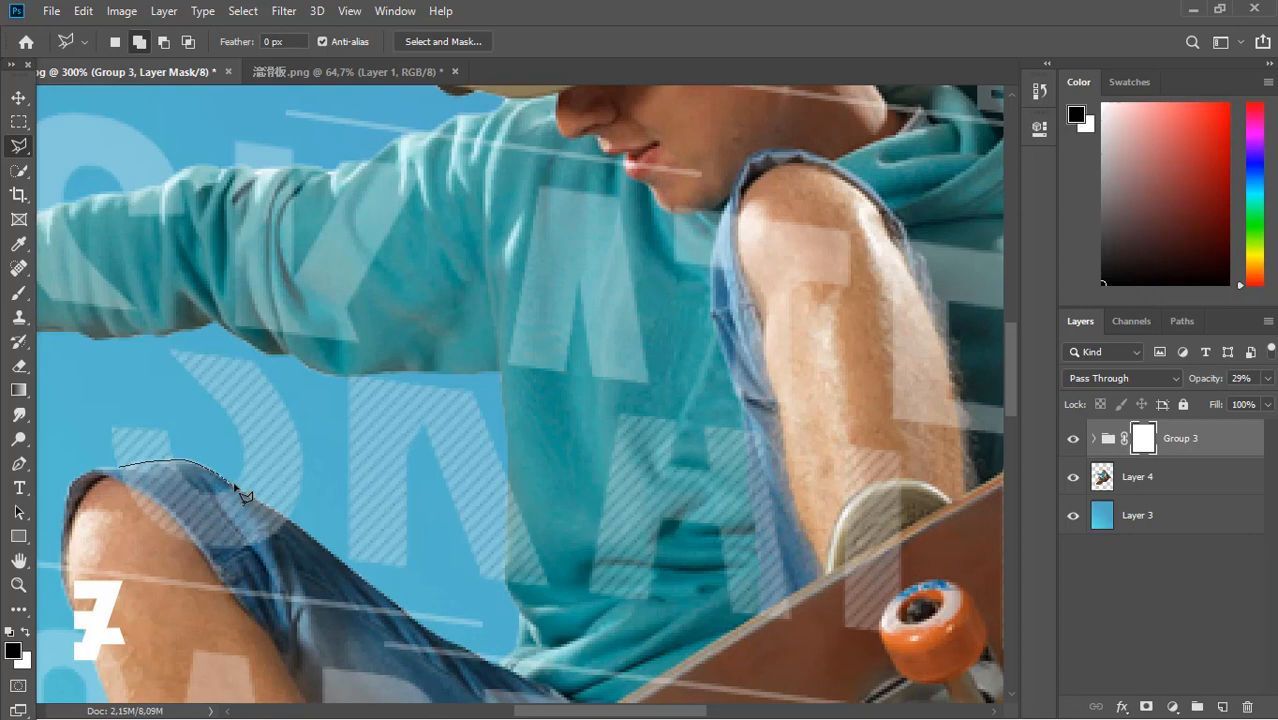
click(270, 556)
click(193, 571)
click(108, 503)
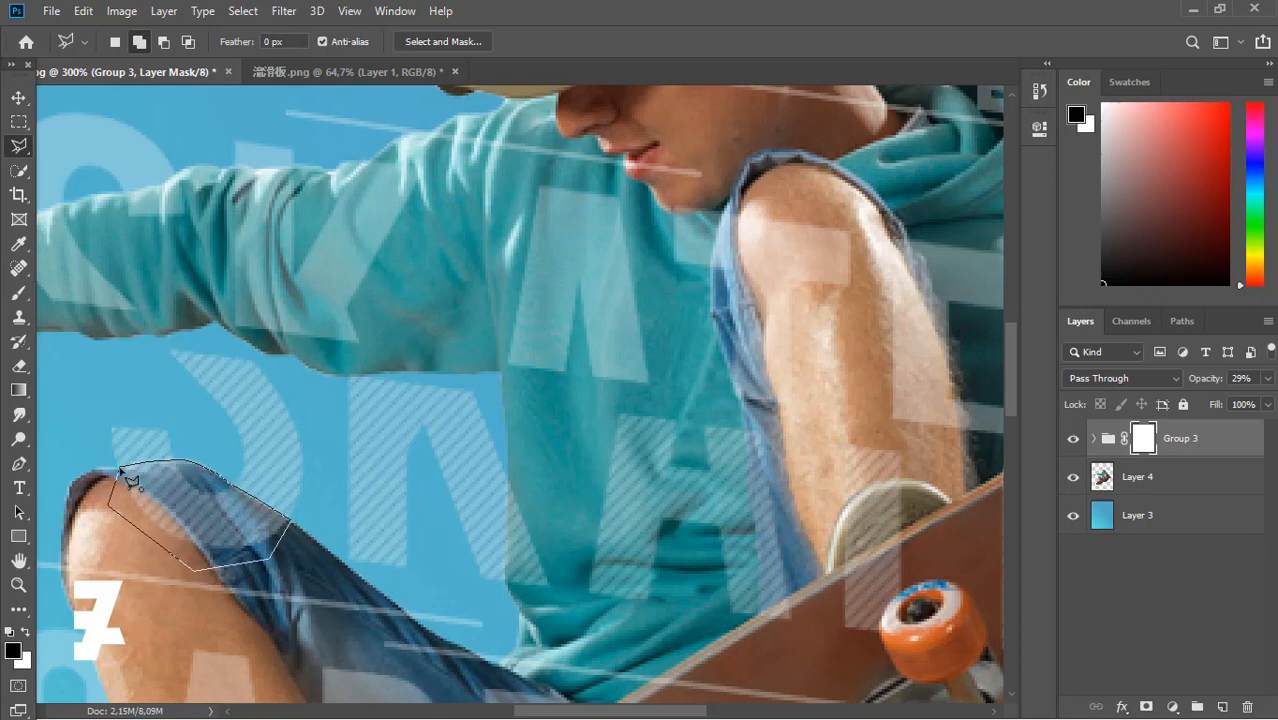
click(120, 468)
Brush black on the Group 3 mask to hide the hatched letters over the shorts
click(19, 293)
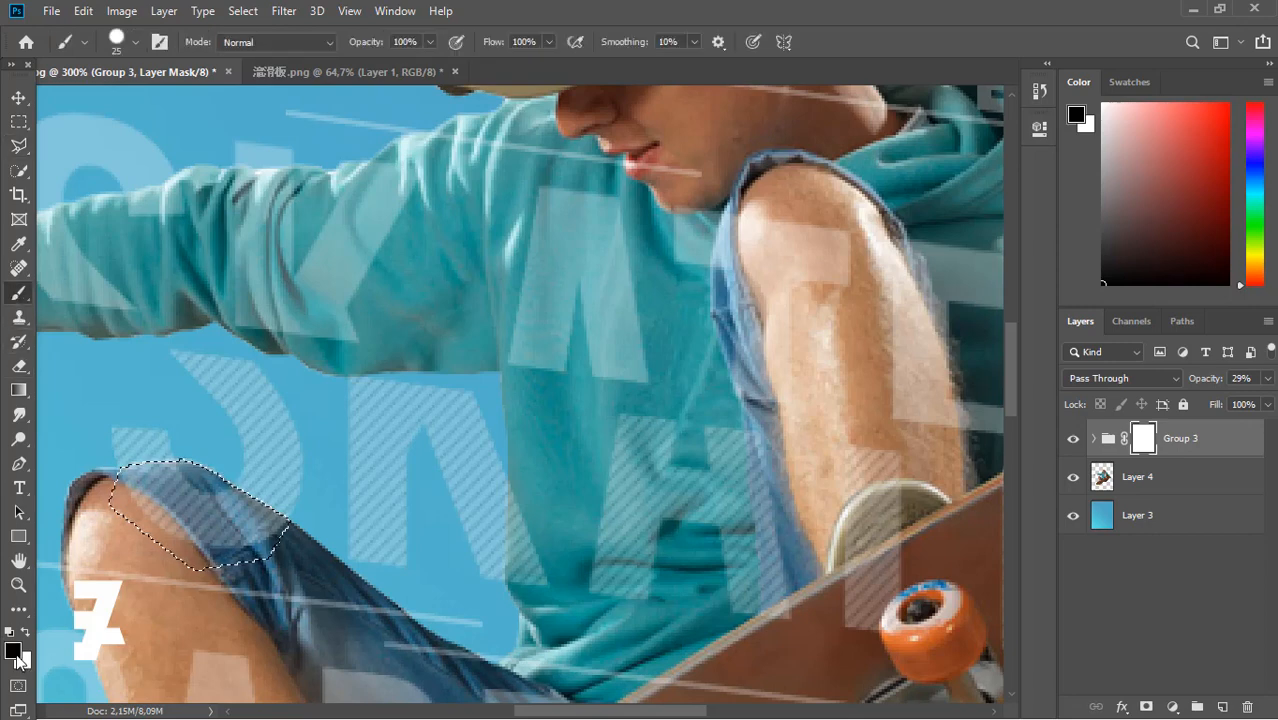
mouse_move(120, 497)
mouse_down()
mouse_move(371, 536)
mouse_move(165, 513)
mouse_move(313, 560)
mouse_up()
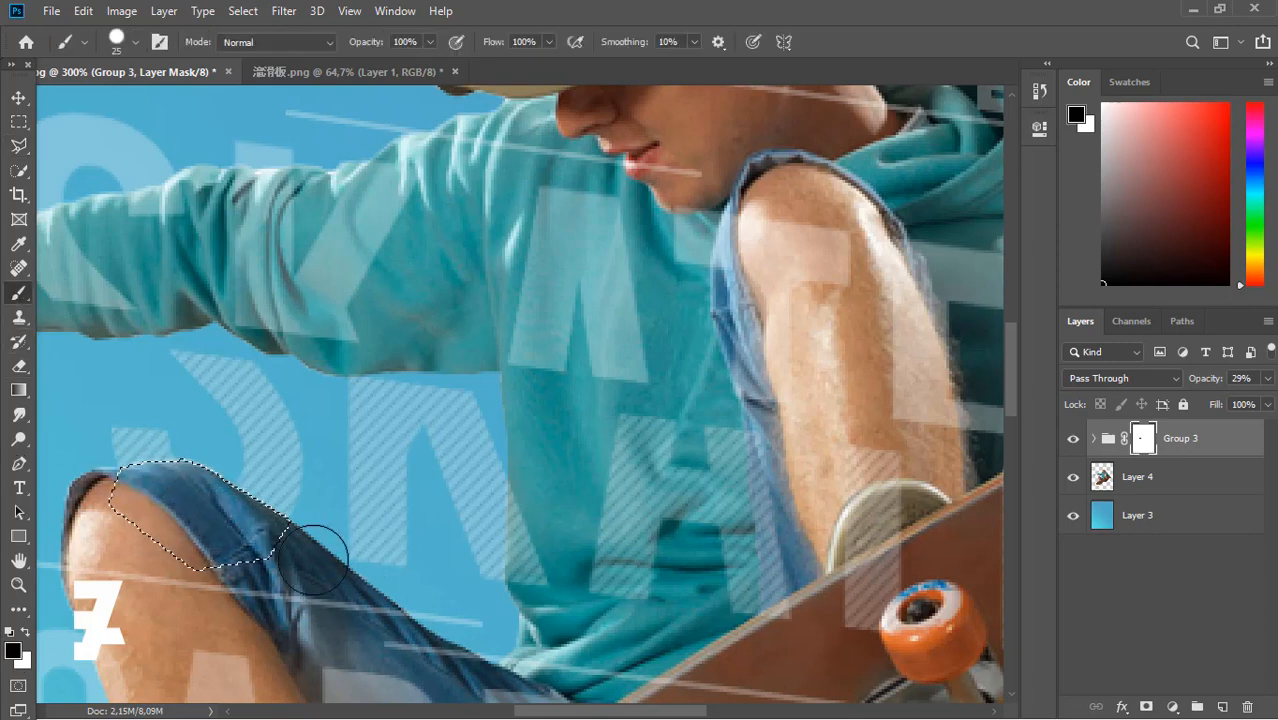
key(ctrl+d)
drag(622, 711, 656, 711)
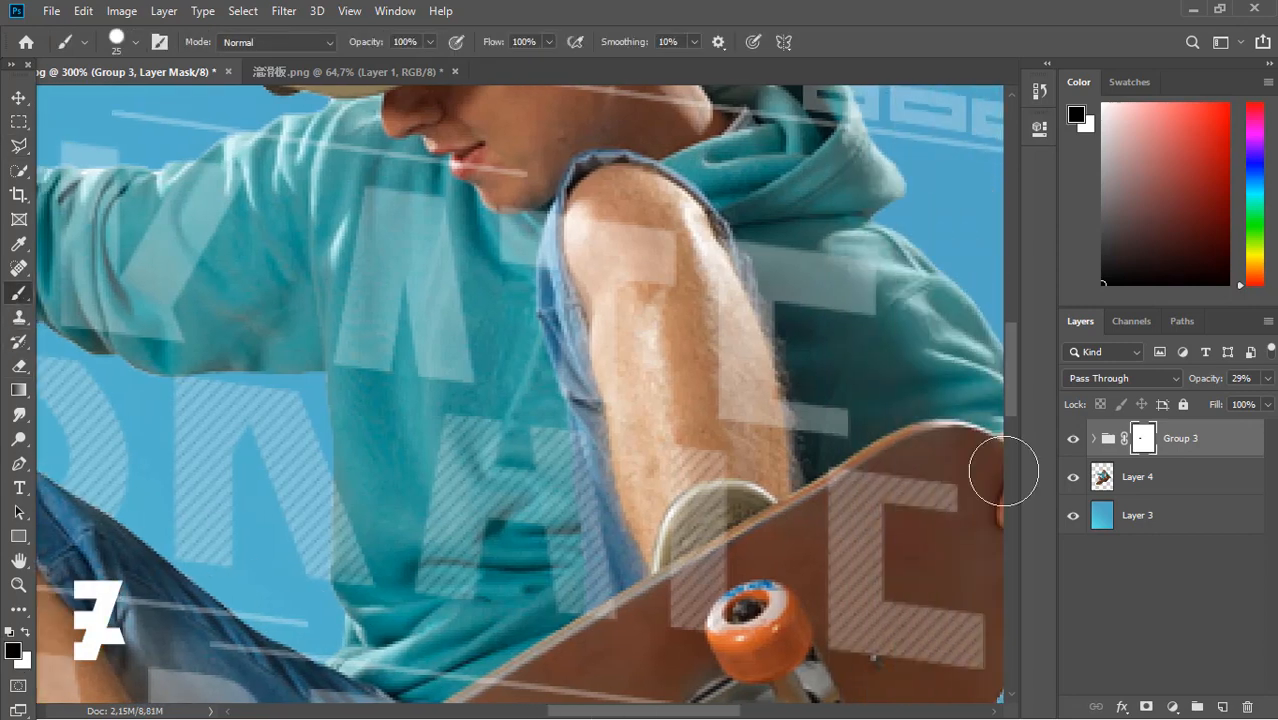
drag(1010, 383, 1009, 417)
drag(669, 711, 627, 713)
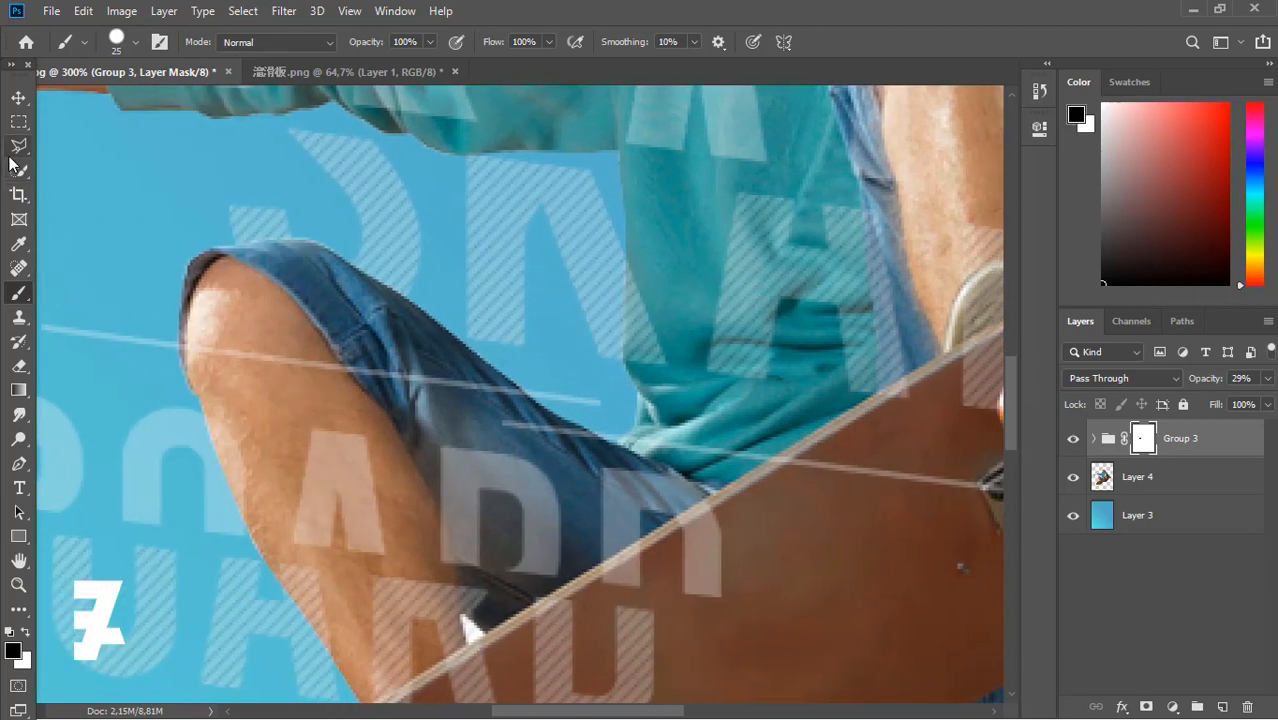
key(l)
click(247, 524)
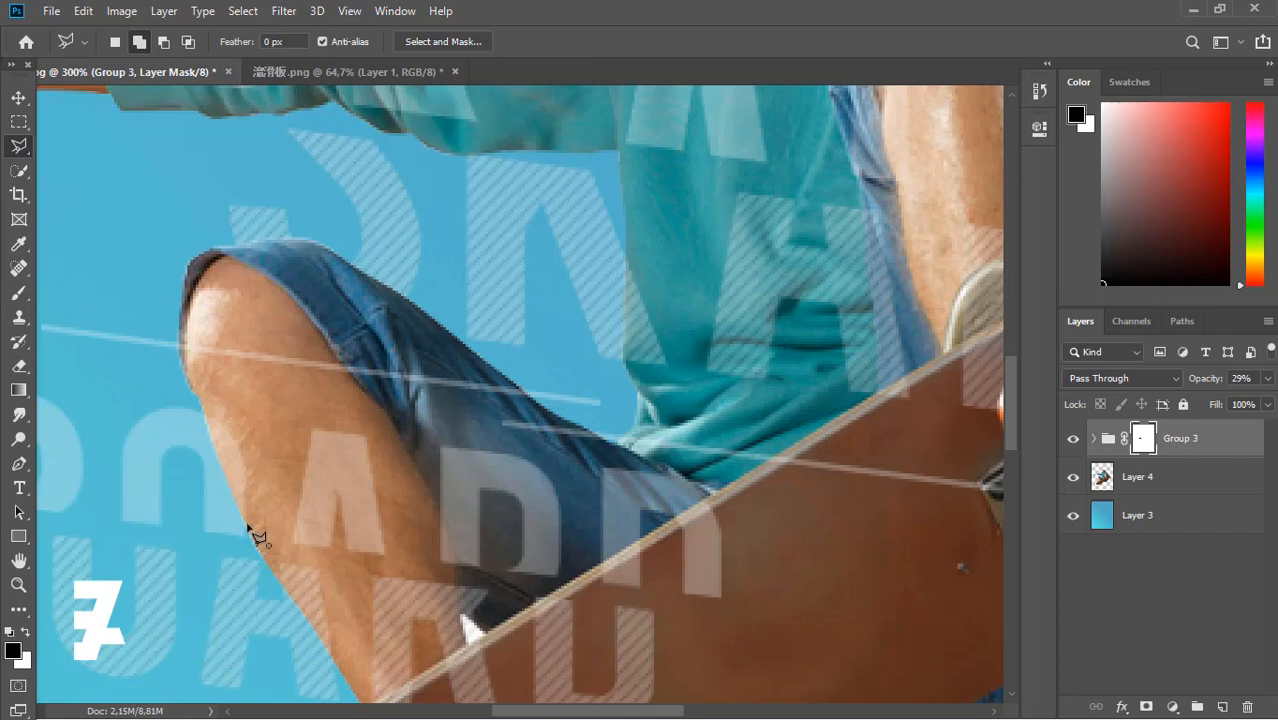
click(204, 412)
click(348, 415)
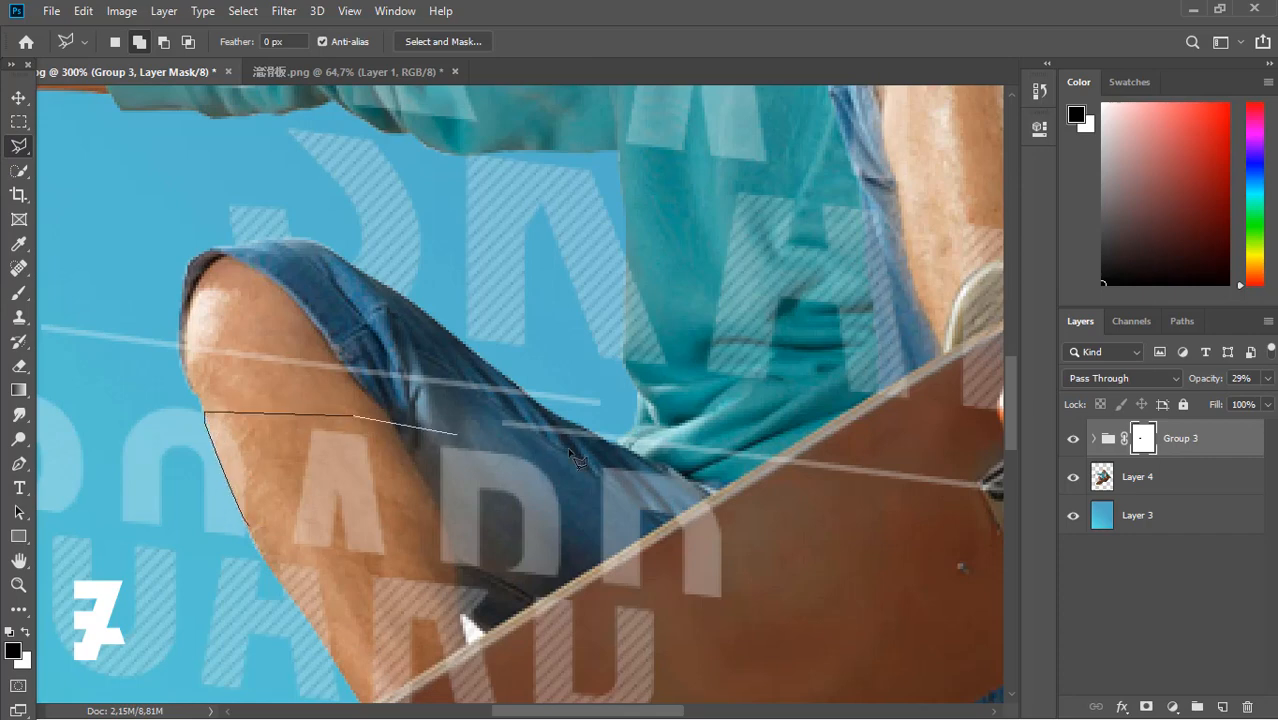
click(682, 468)
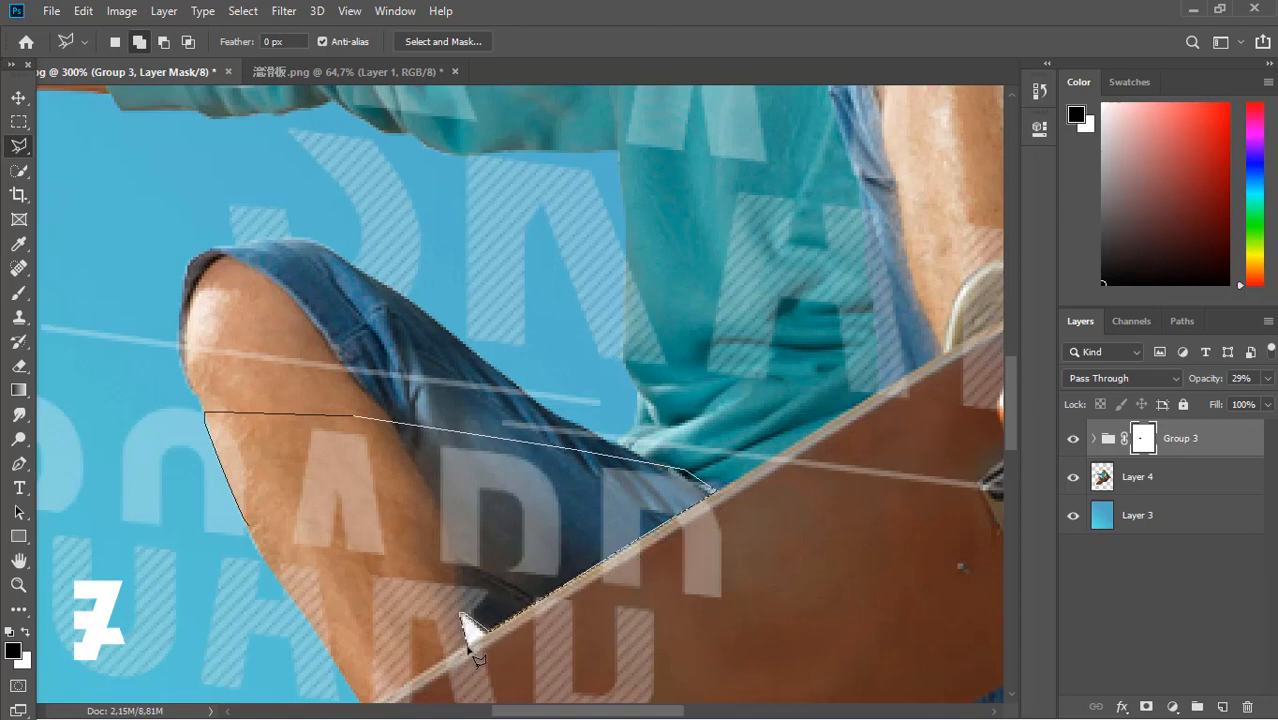
scroll(440, 677, down, 1)
click(366, 661)
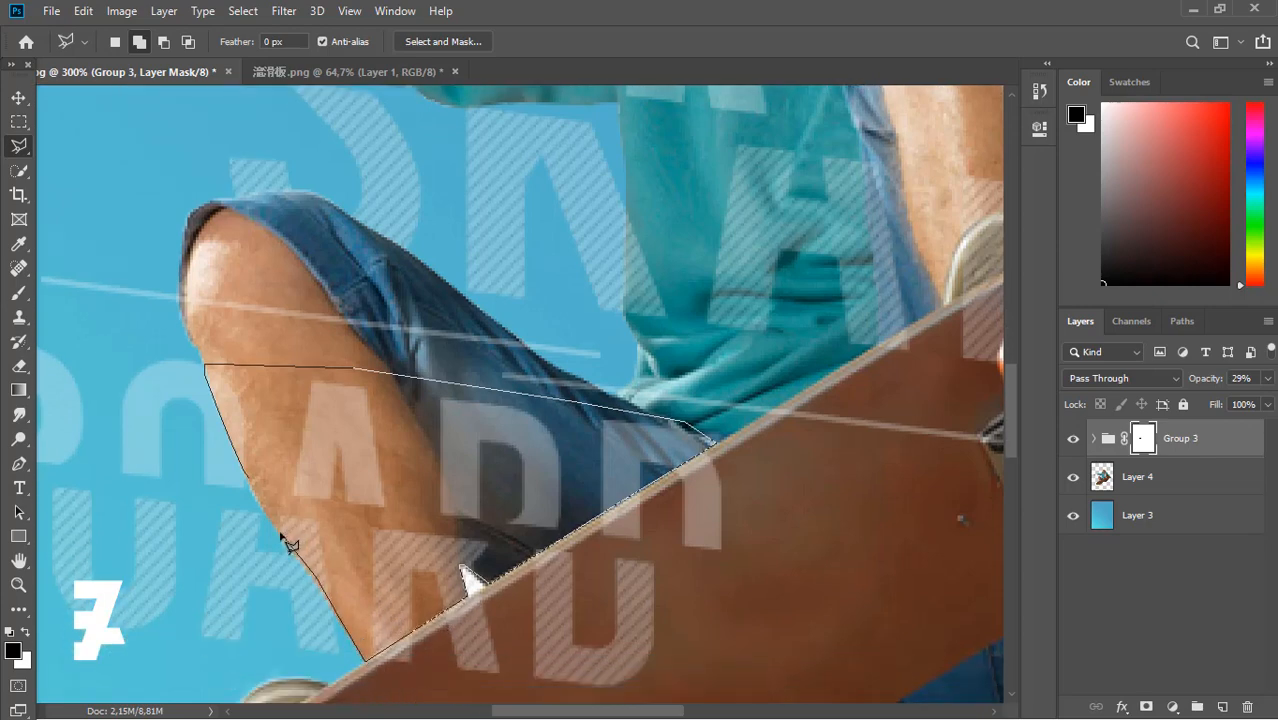
double_click(252, 488)
key(b)
mouse_move(400, 420)
mouse_down()
mouse_move(590, 468)
mouse_move(382, 686)
mouse_move(454, 565)
mouse_move(444, 600)
mouse_move(342, 545)
mouse_move(447, 562)
mouse_move(314, 570)
mouse_move(375, 590)
mouse_move(412, 562)
mouse_move(411, 513)
mouse_move(504, 513)
mouse_move(396, 471)
mouse_move(242, 328)
mouse_up()
key(ctrl+d)
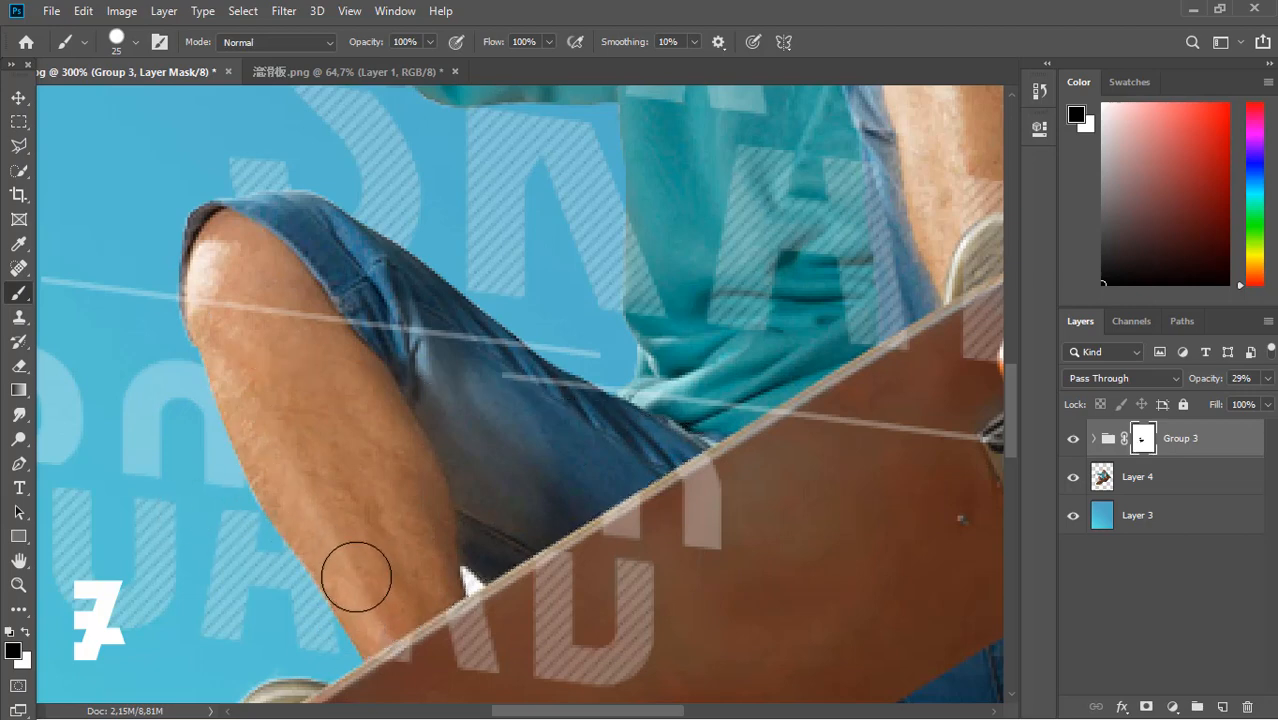
mouse_move(1009, 411)
mouse_down()
mouse_move(1006, 394)
mouse_move(1016, 440)
mouse_move(1005, 393)
mouse_move(1009, 425)
mouse_up()
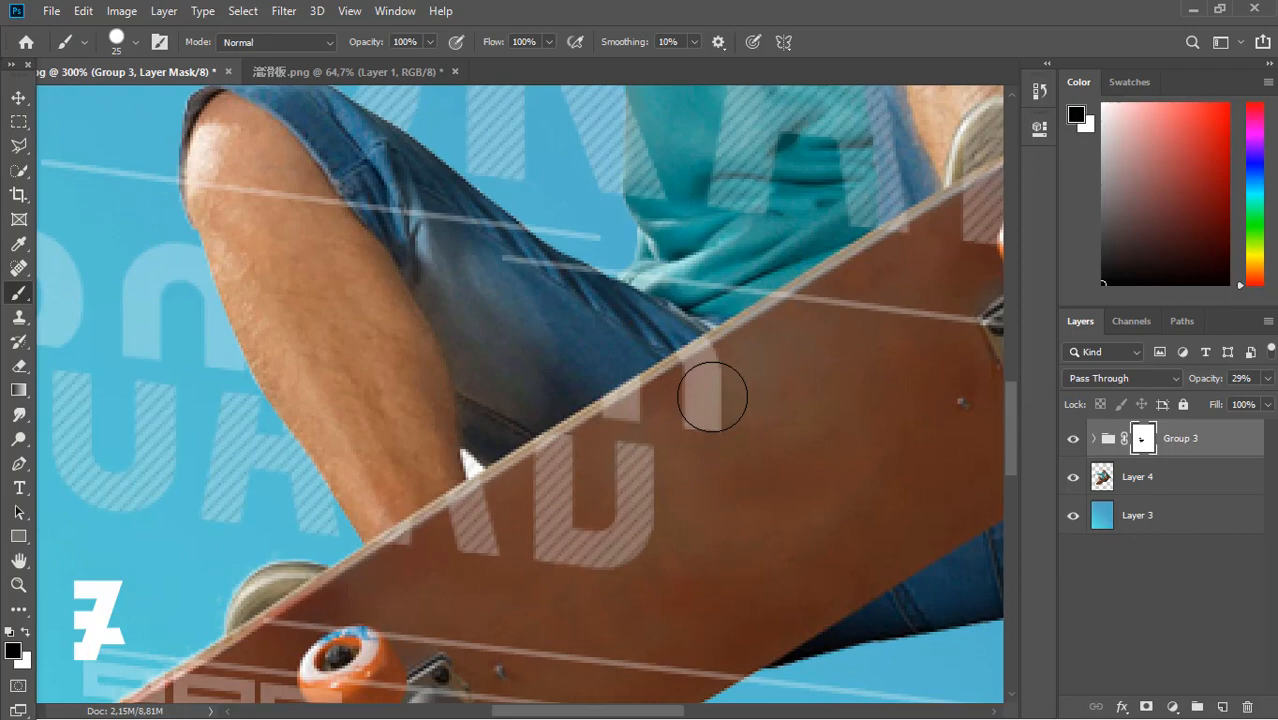
key(ctrl+z)
key(ctrl+z)
key(ctrl+z)
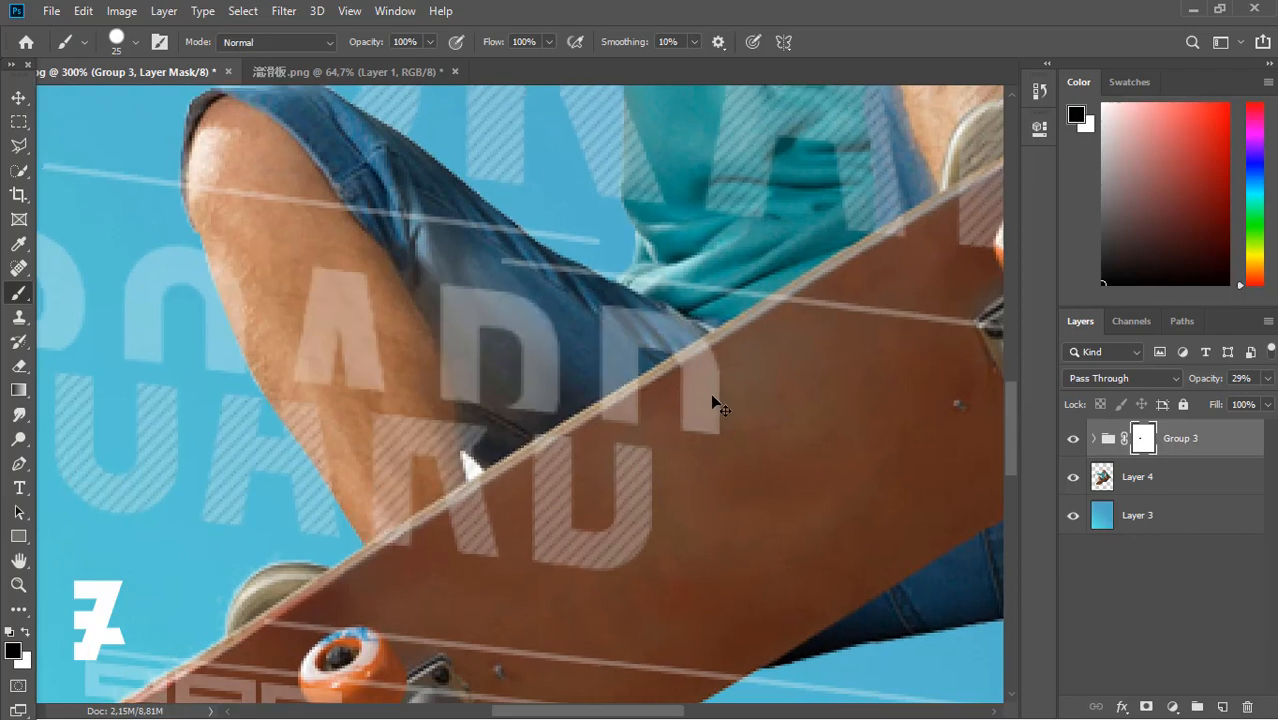
key(ctrl+0)
key(ctrl+plus)
key(ctrl+plus)
key(ctrl+plus)
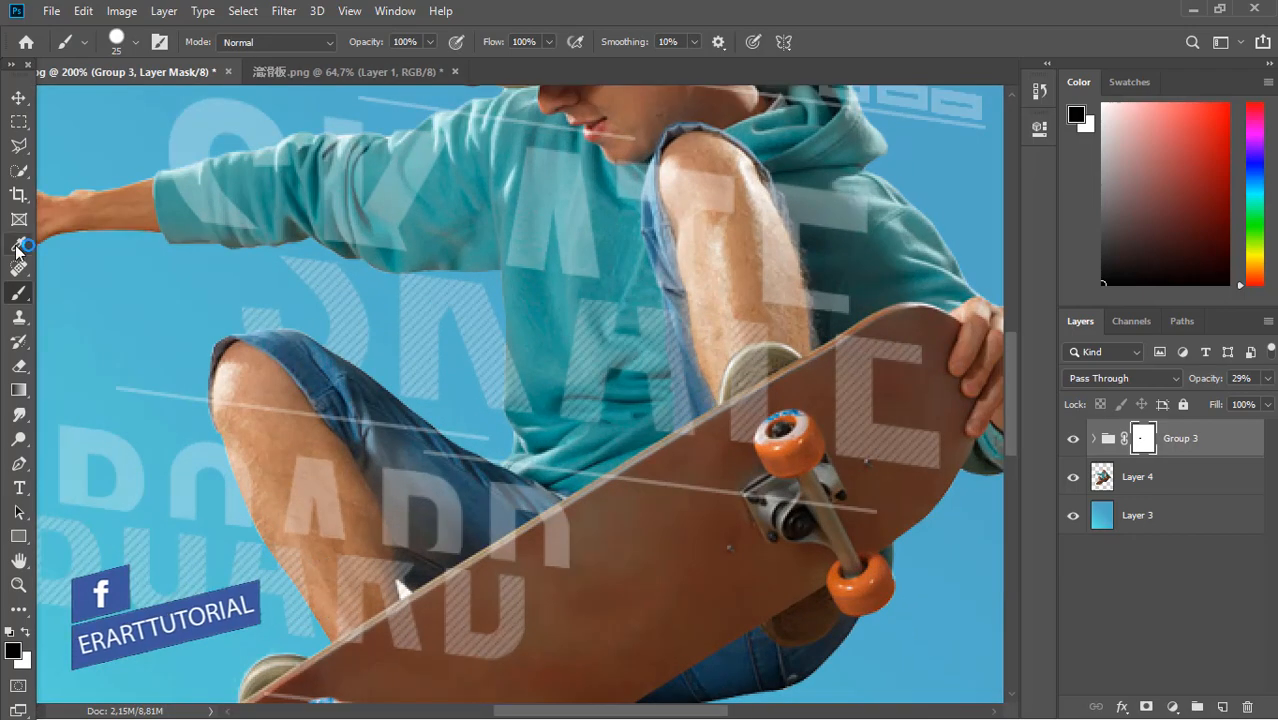
Lasso around the outstretched sleeve and paint it black on the Group 3 mask to hide the SKATE letters
click(21, 150)
key(ctrl+plus)
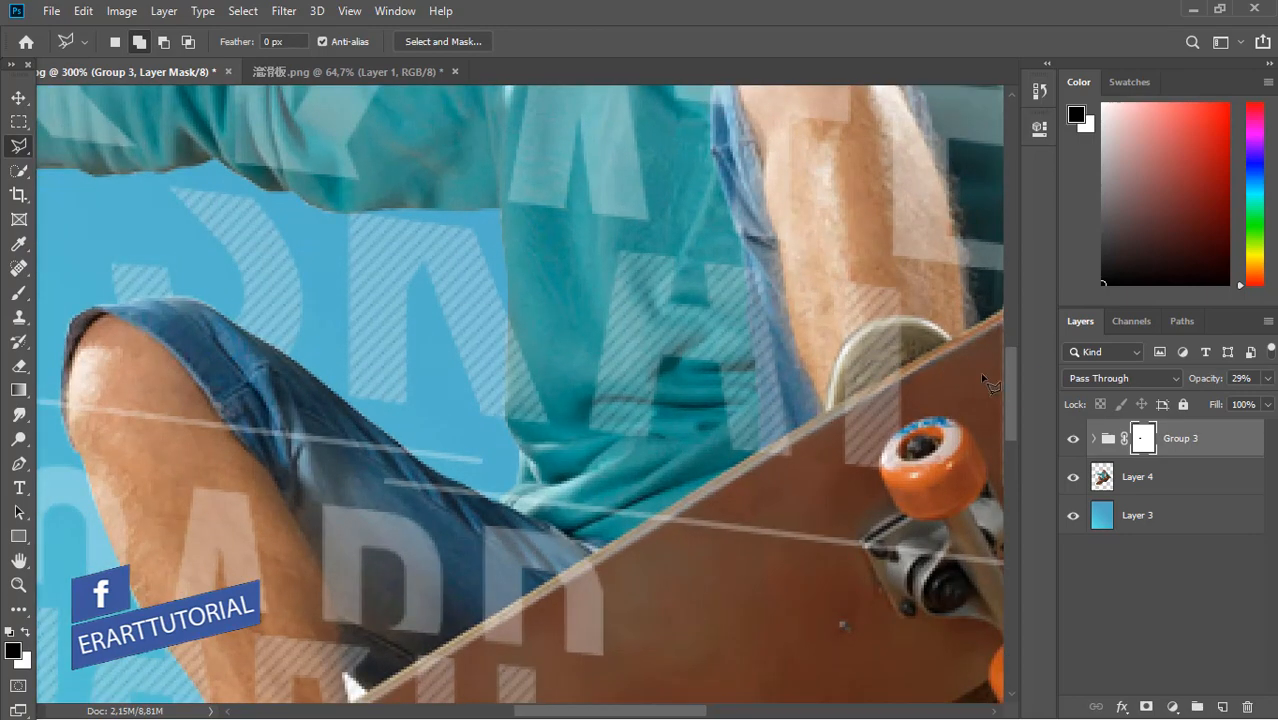
drag(1011, 377, 1002, 340)
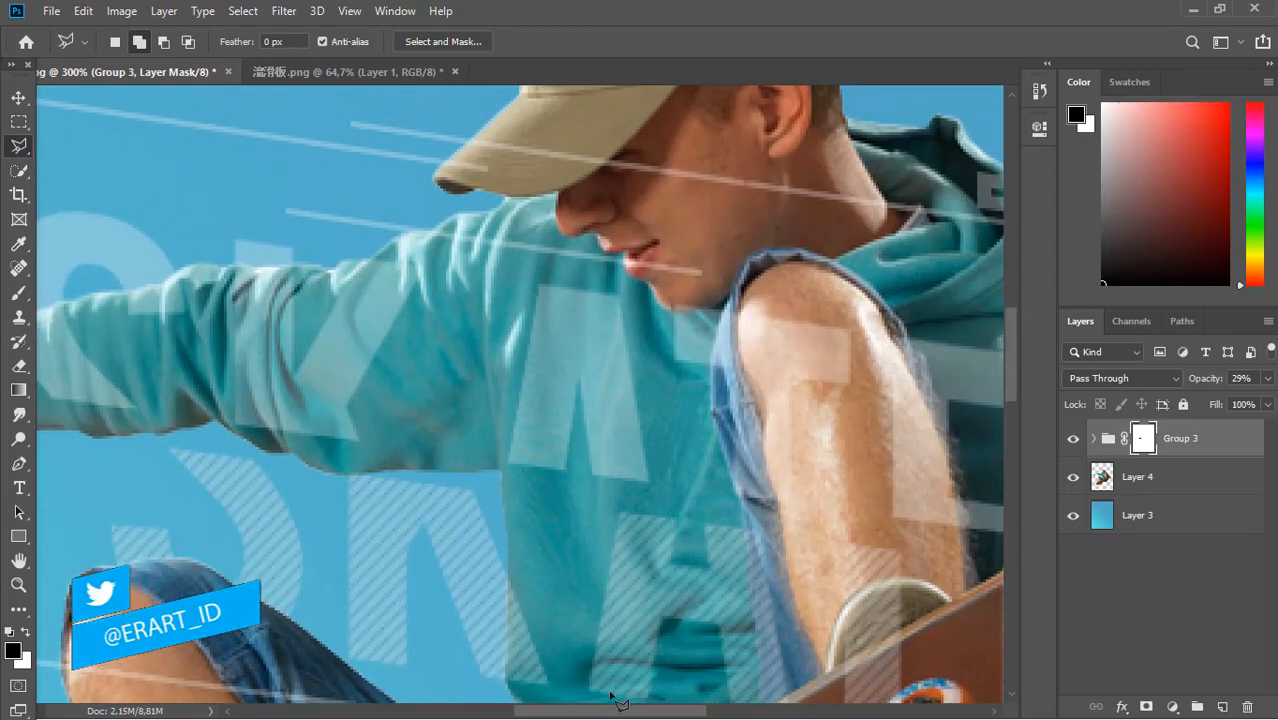
drag(617, 713, 593, 712)
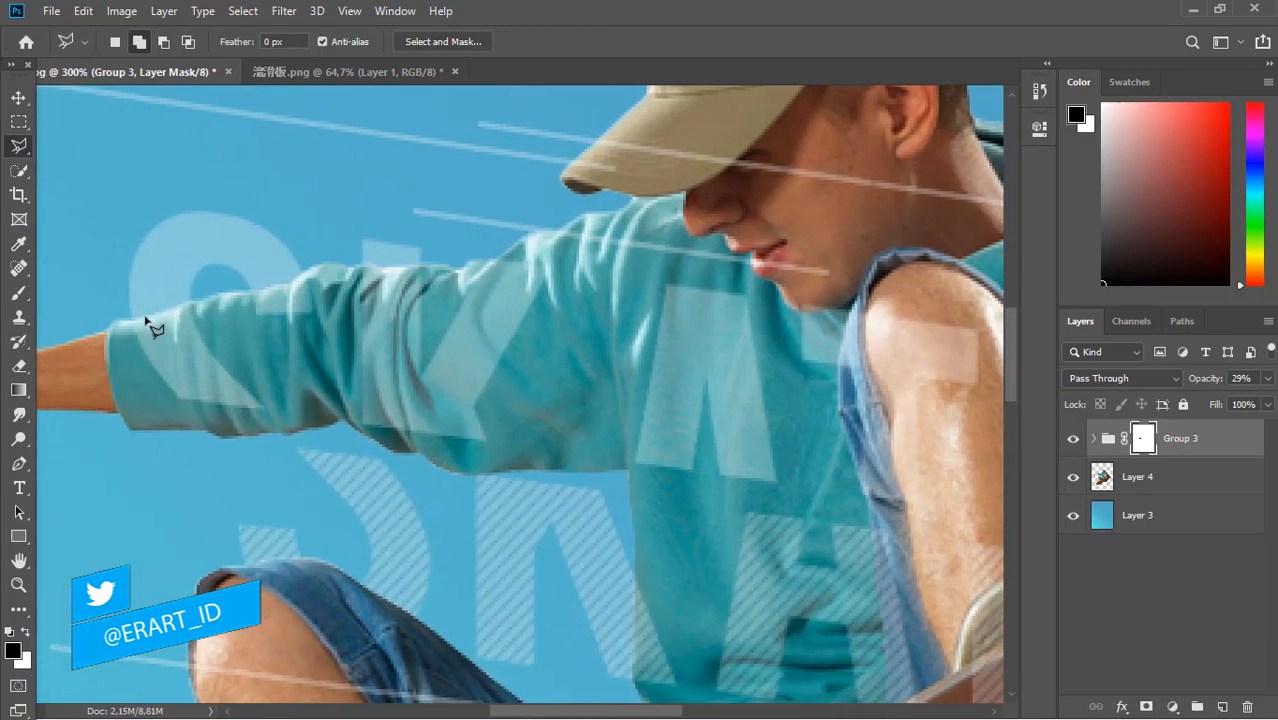
drag(136, 318, 295, 284)
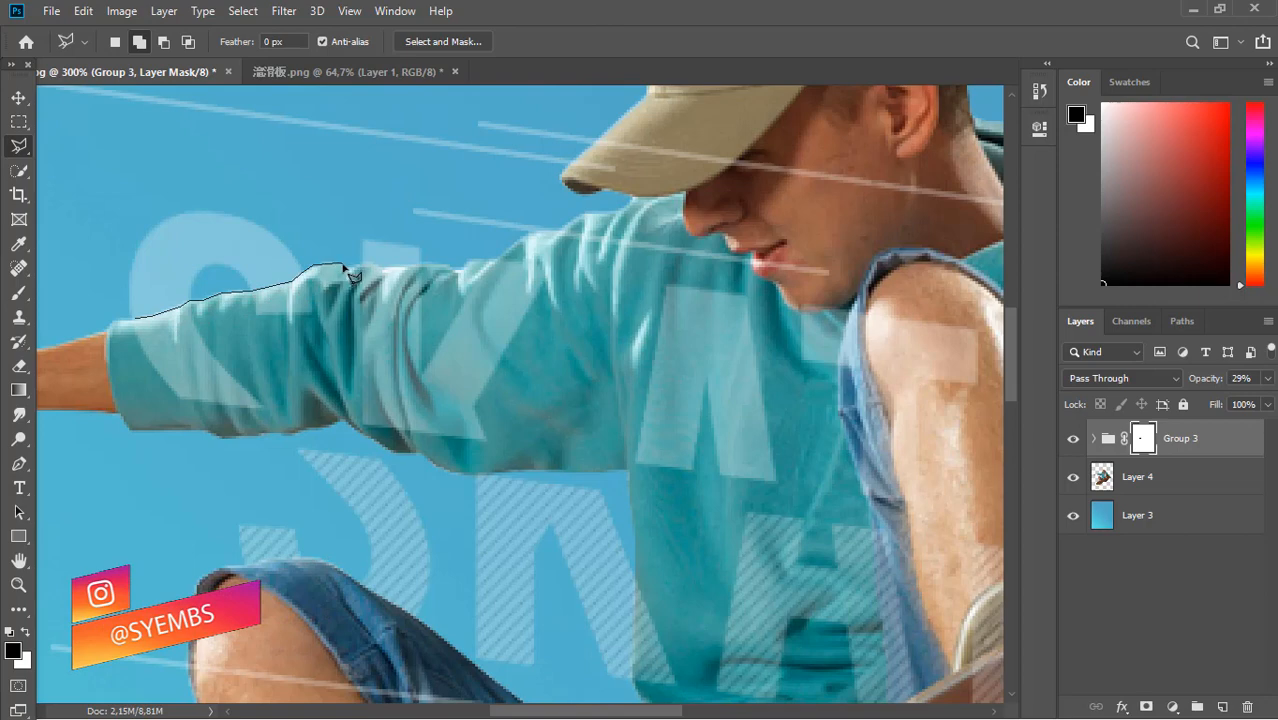
drag(364, 266, 387, 268)
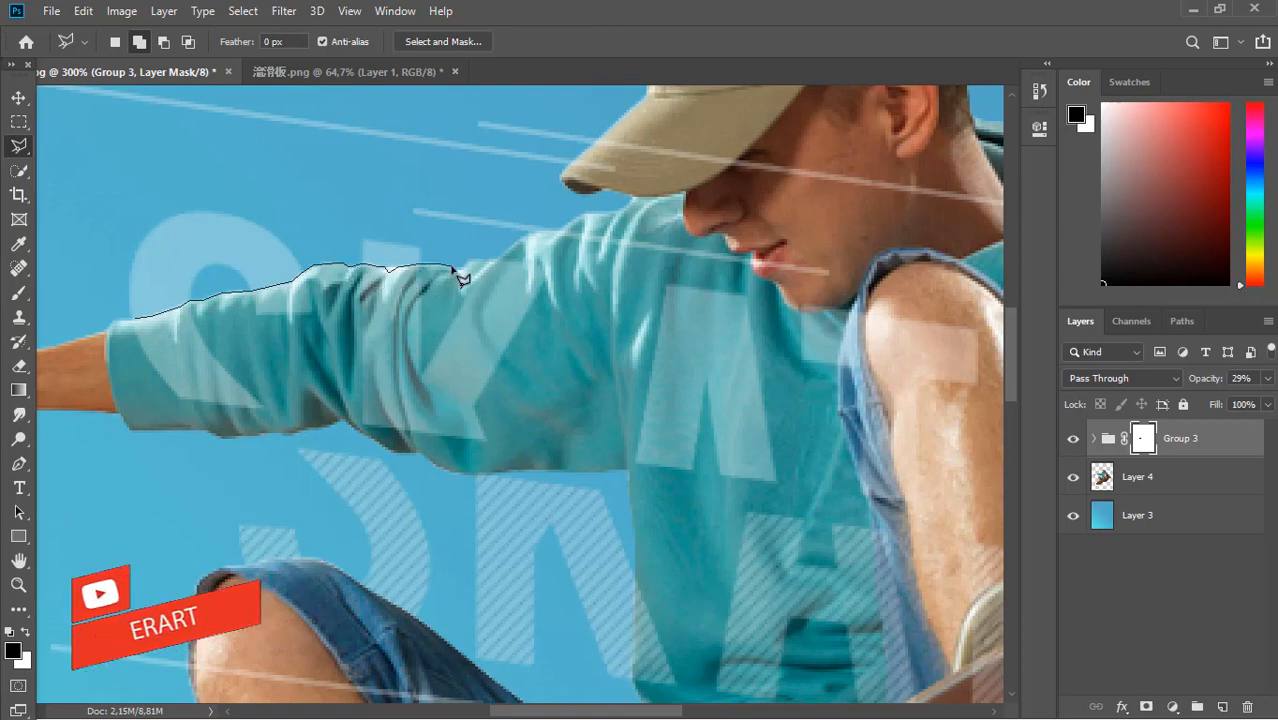
mouse_move(453, 268)
mouse_down()
mouse_move(491, 351)
mouse_move(499, 480)
mouse_move(499, 461)
mouse_move(483, 459)
mouse_move(503, 447)
mouse_move(442, 456)
mouse_move(345, 424)
mouse_up()
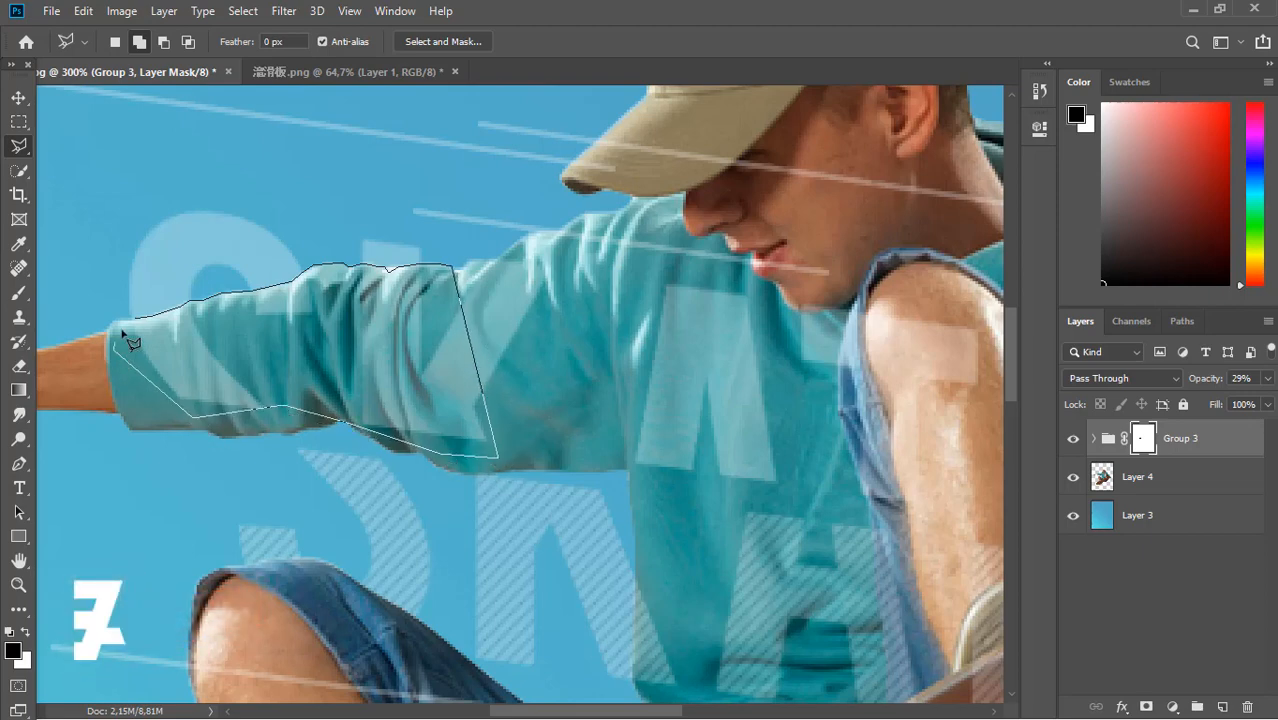
drag(137, 322, 135, 320)
key(b)
mouse_move(436, 290)
mouse_down()
mouse_move(50, 377)
mouse_move(63, 332)
mouse_move(92, 392)
mouse_move(421, 405)
mouse_move(239, 261)
mouse_move(159, 295)
mouse_move(236, 280)
mouse_move(494, 307)
mouse_move(301, 375)
mouse_up()
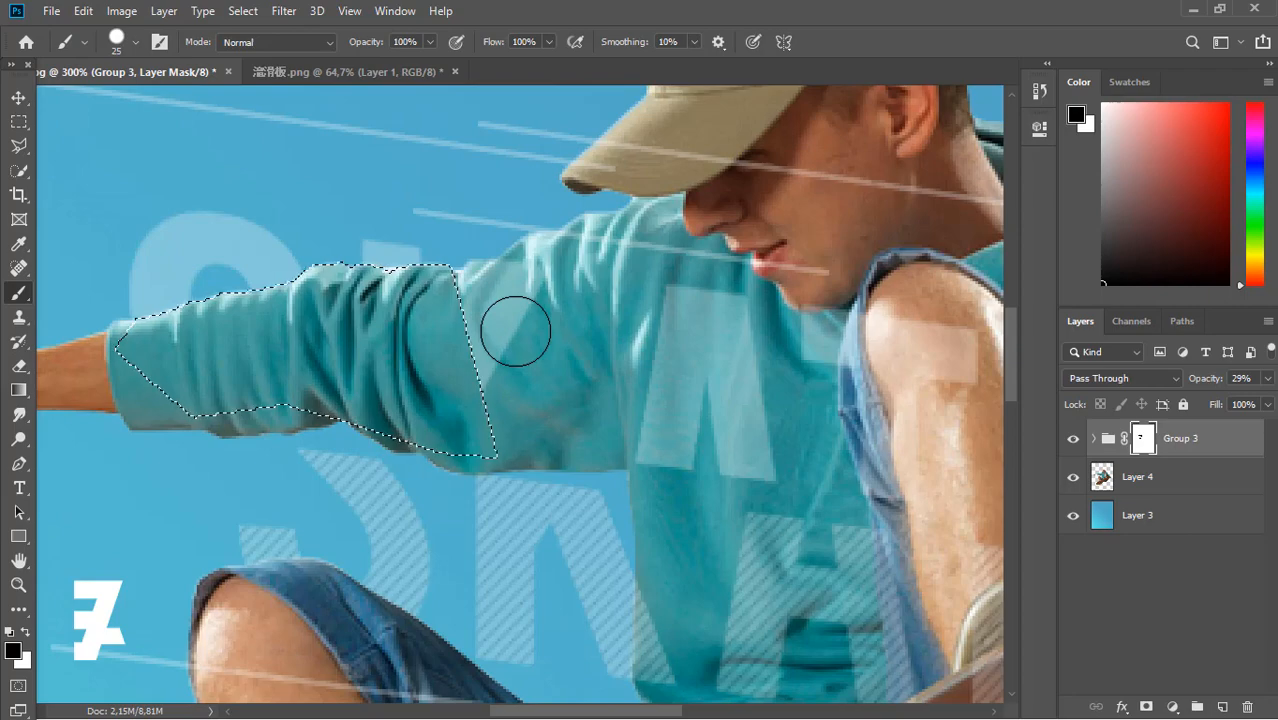
key(ctrl+d)
mouse_move(516, 328)
mouse_down()
mouse_move(532, 301)
mouse_move(521, 290)
mouse_move(482, 320)
mouse_move(524, 286)
mouse_move(483, 315)
mouse_up()
Return the lettering group to 100% opacity
key(ctrl+minus)
key(ctrl+minus)
key(ctrl+minus)
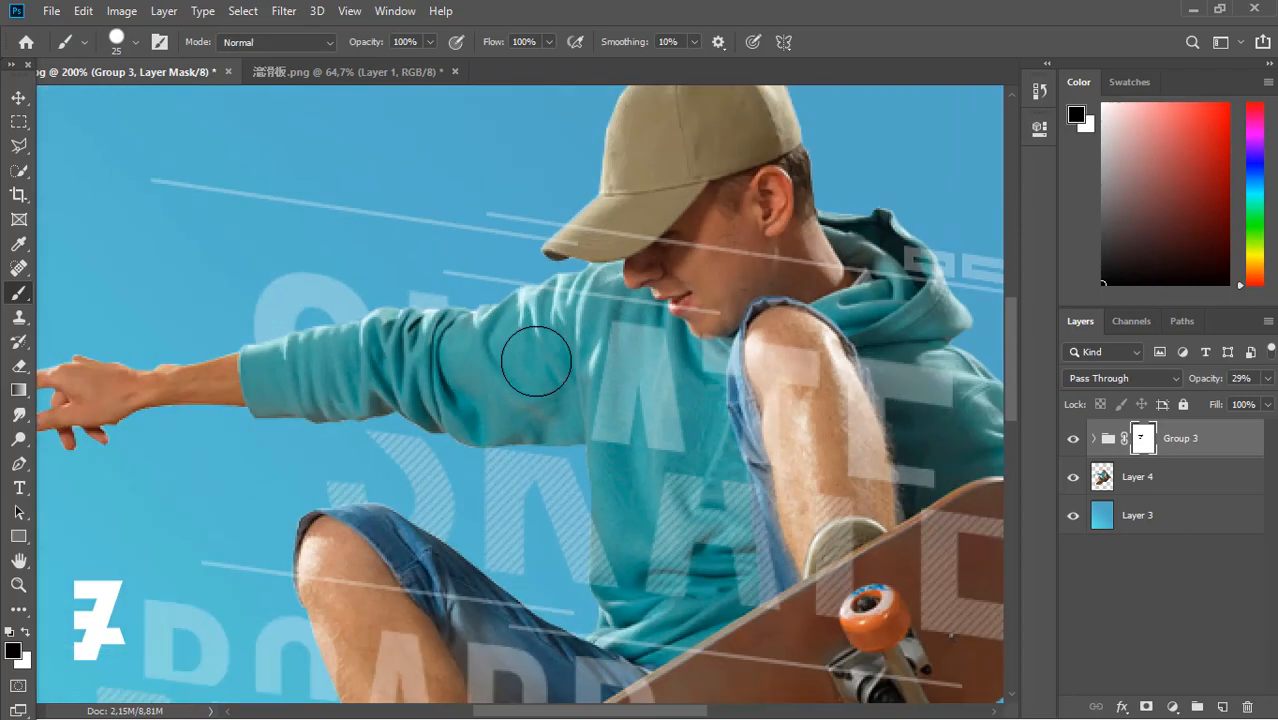
key(ctrl+plus)
key(ctrl+plus)
key(ctrl+minus)
key(ctrl+minus)
key(ctrl+minus)
key(ctrl+0)
key(ctrl+plus)
key(ctrl+plus)
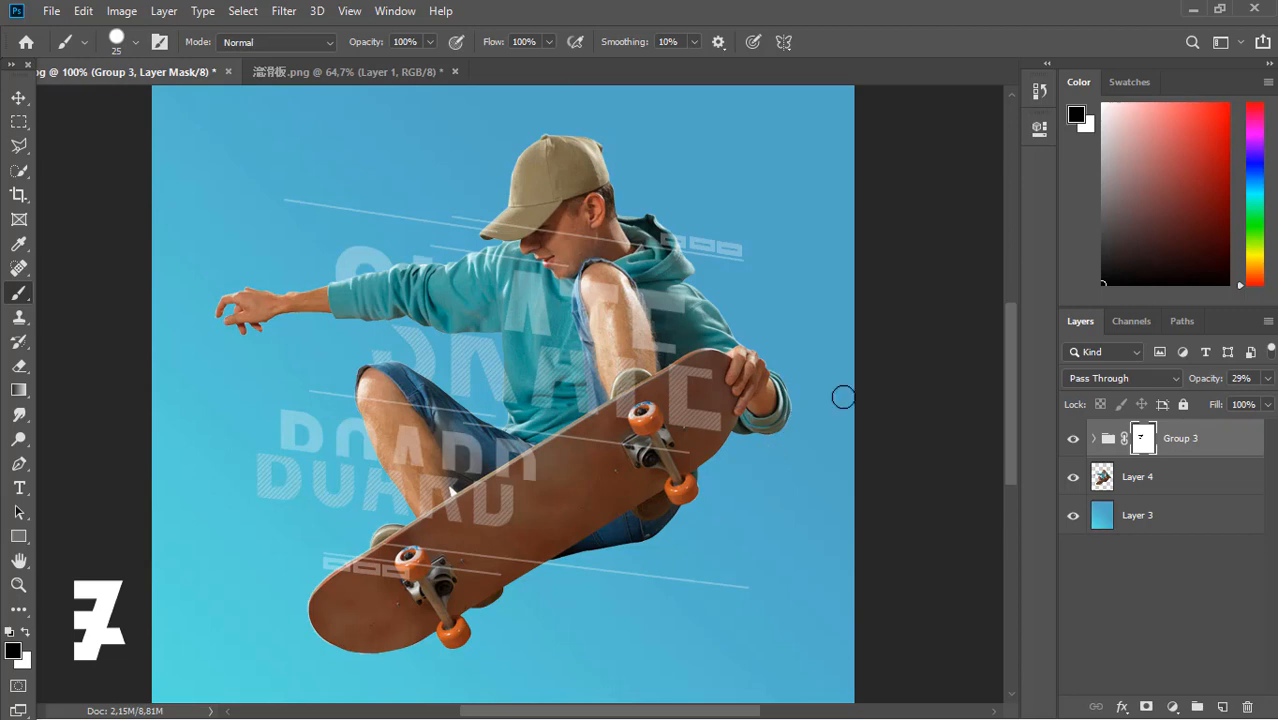
click(1267, 404)
drag(1276, 409, 1270, 401)
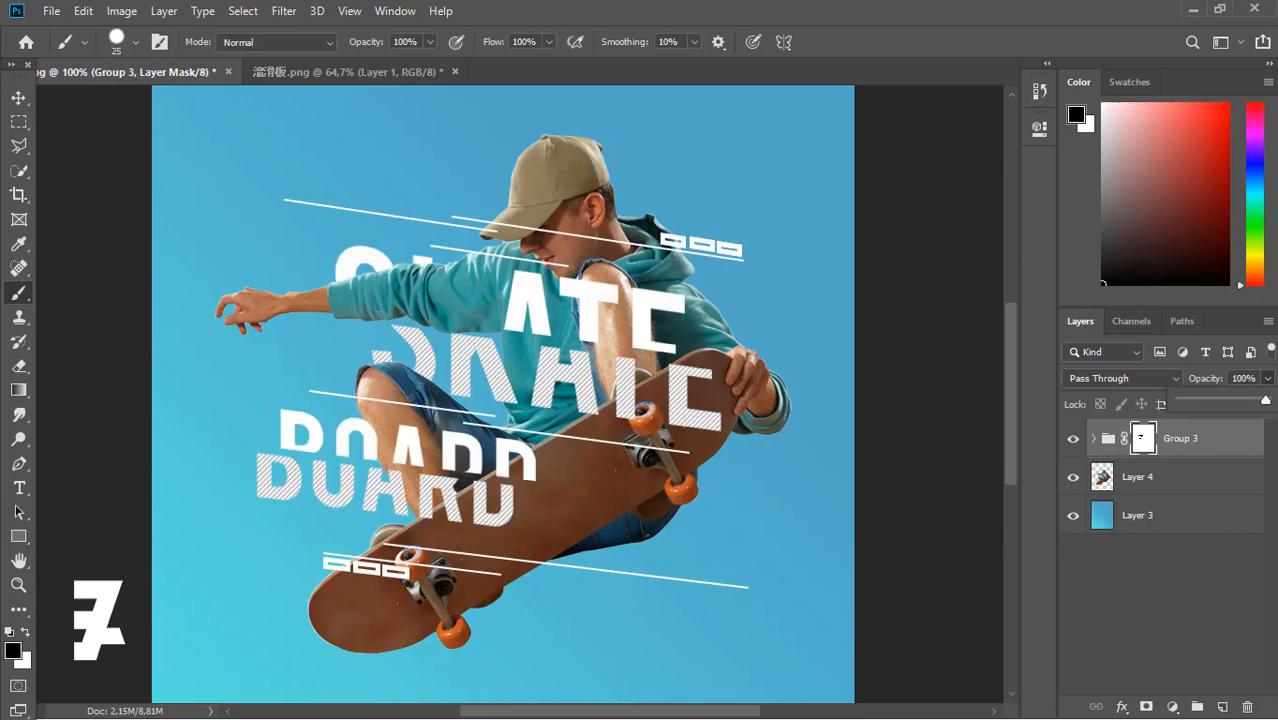
Draw a polygonal selection around the BOARD letter pieces overlapping the skateboard deck
click(881, 476)
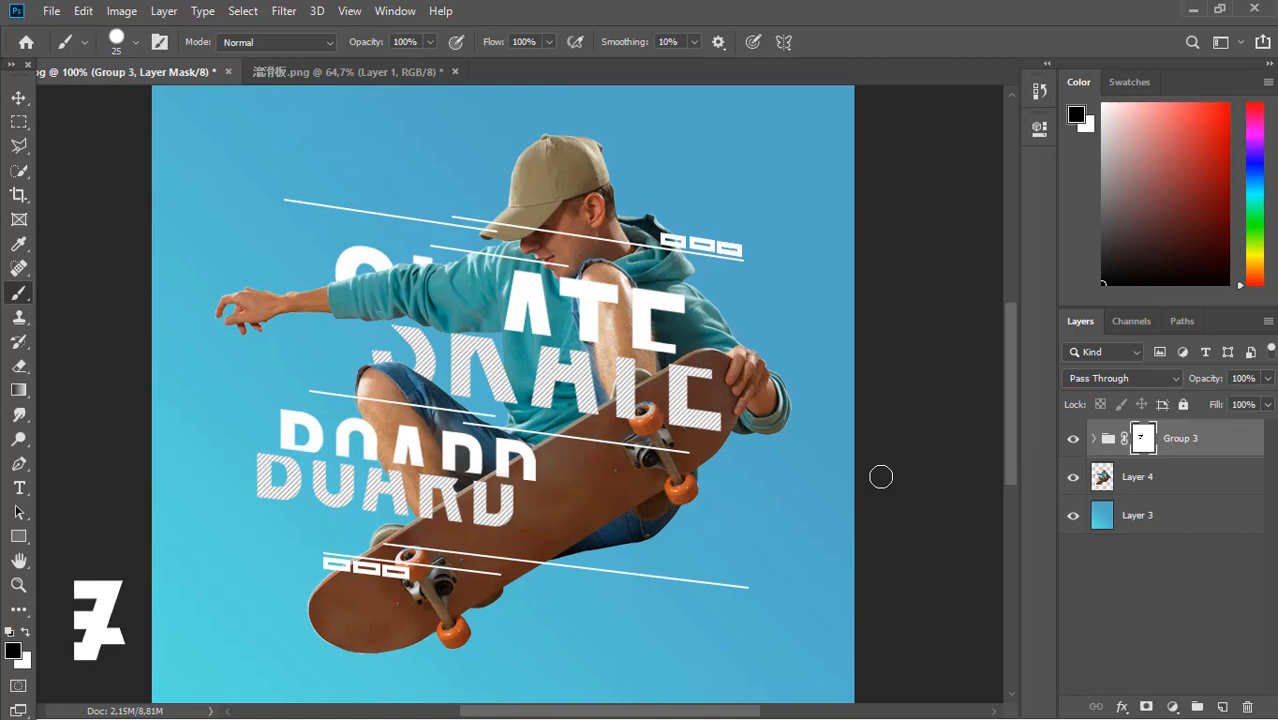
key(ctrl+minus)
key(ctrl+plus)
key(ctrl+plus)
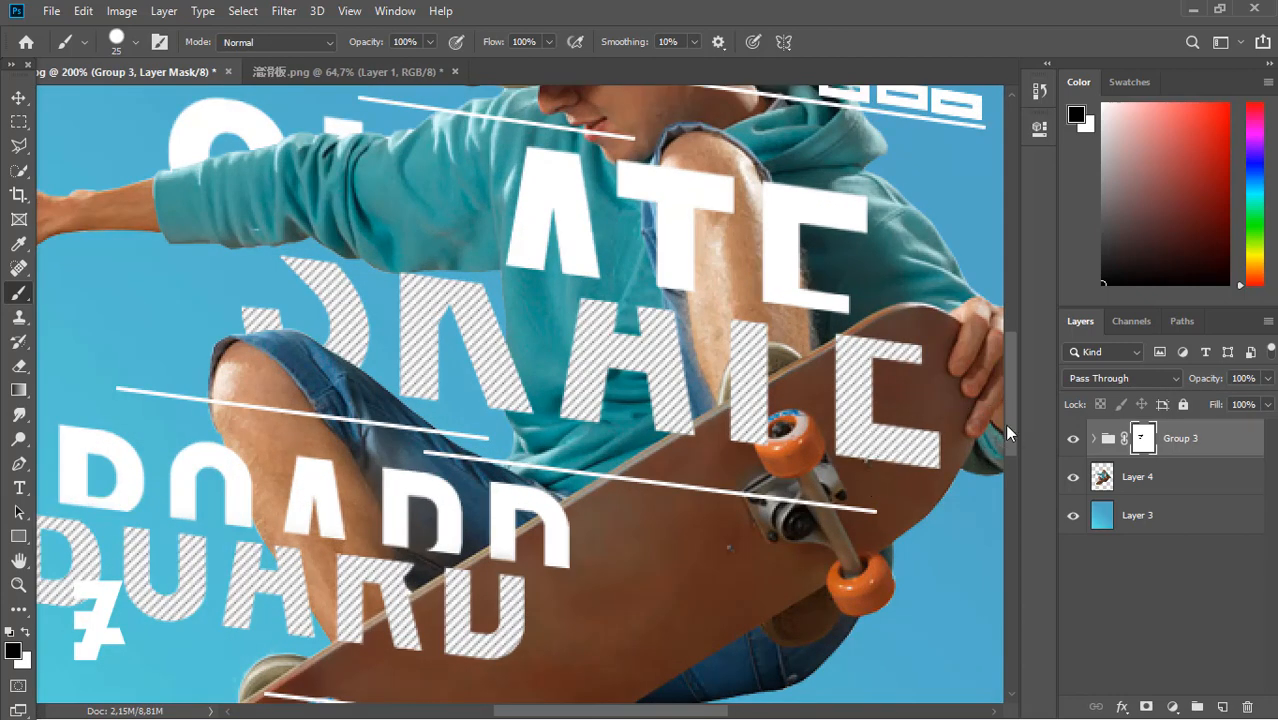
drag(1009, 426, 1010, 476)
click(19, 146)
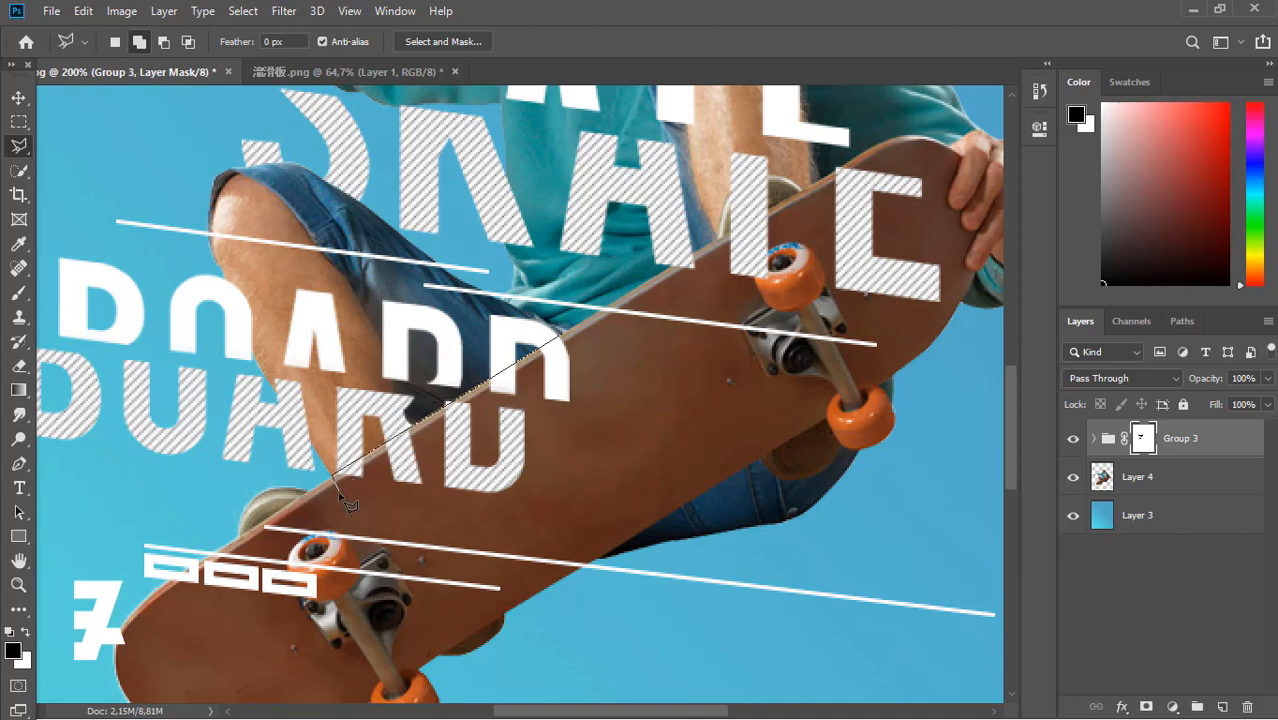
click(575, 345)
Paint black on the Group 3 mask inside the selection to hide those letters, then deselect
key(b)
mouse_move(605, 374)
mouse_down()
mouse_move(463, 516)
mouse_move(458, 431)
mouse_move(290, 507)
mouse_up()
drag(541, 363, 605, 434)
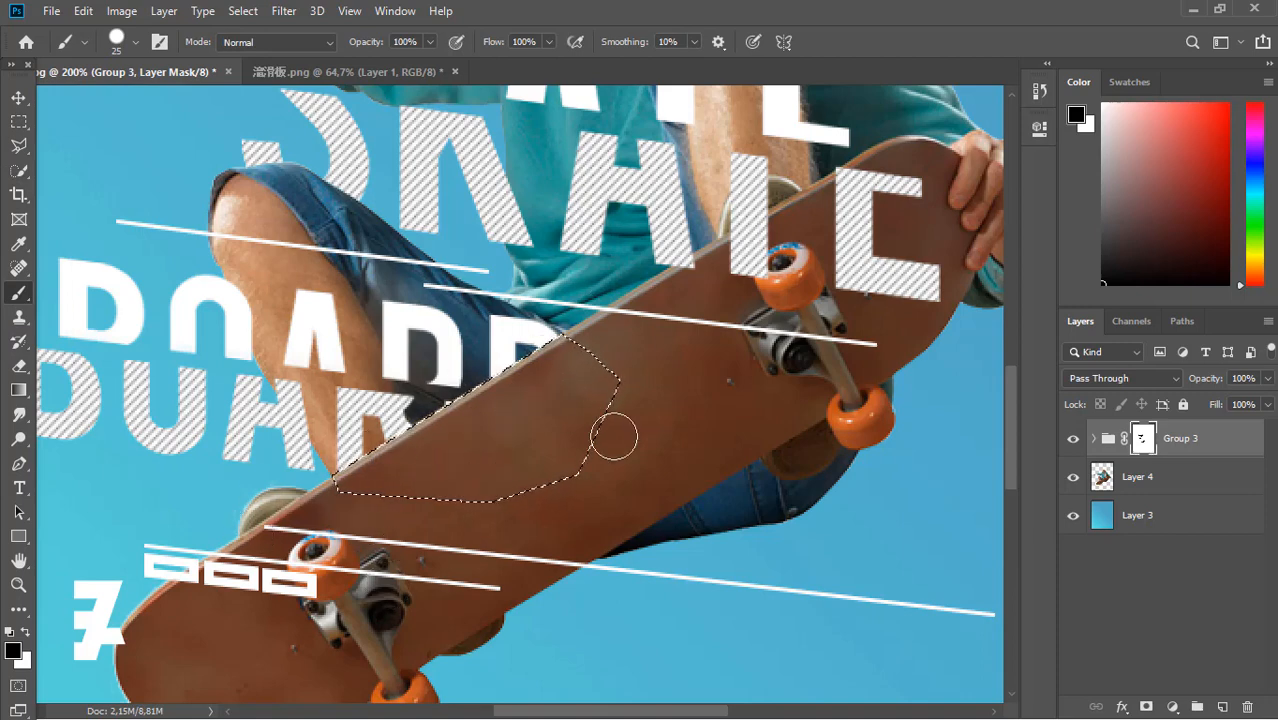
key(ctrl+d)
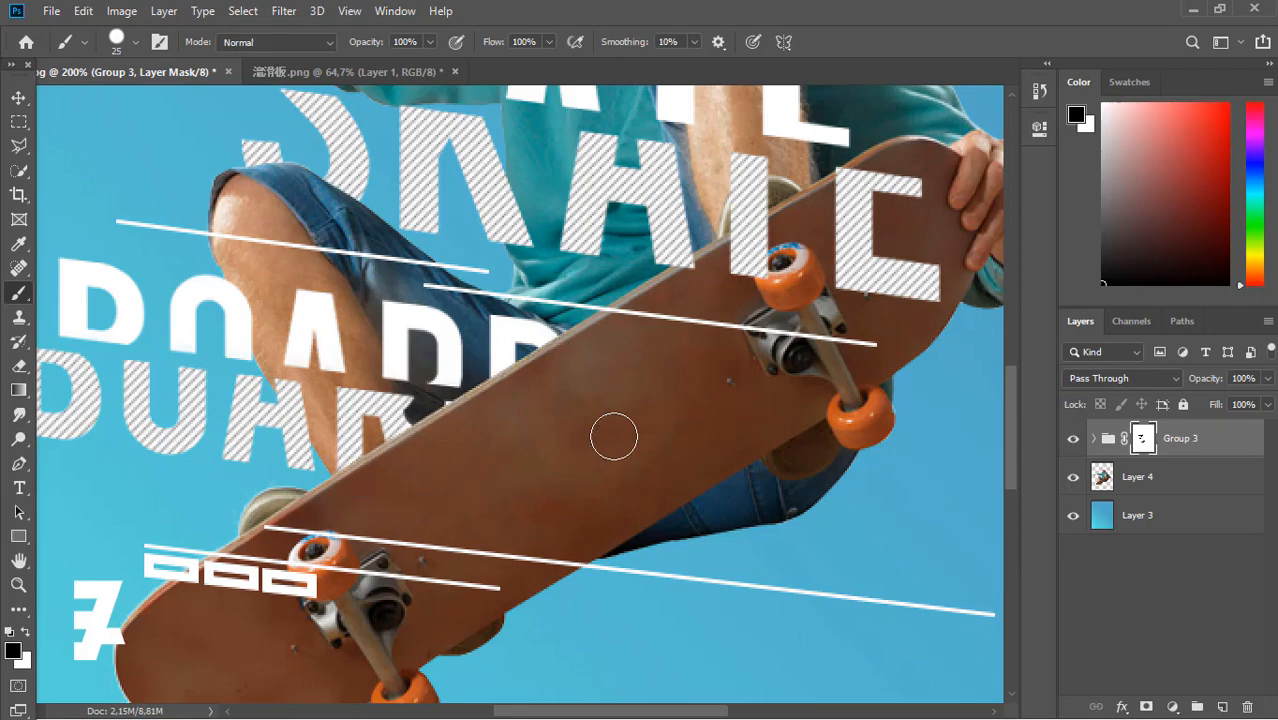
key(ctrl+minus)
key(ctrl+minus)
key(ctrl+minus)
key(ctrl+plus)
key(ctrl+plus)
key(ctrl+plus)
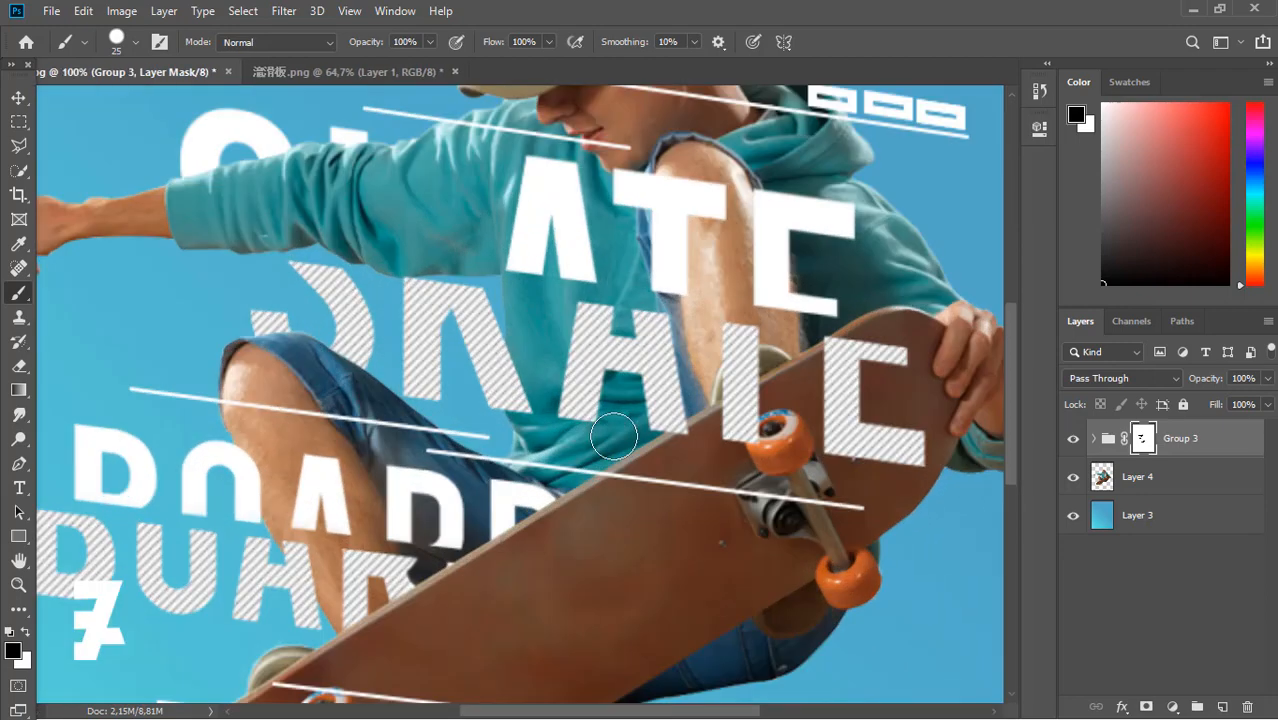
key(ctrl+plus)
drag(1013, 394, 1014, 445)
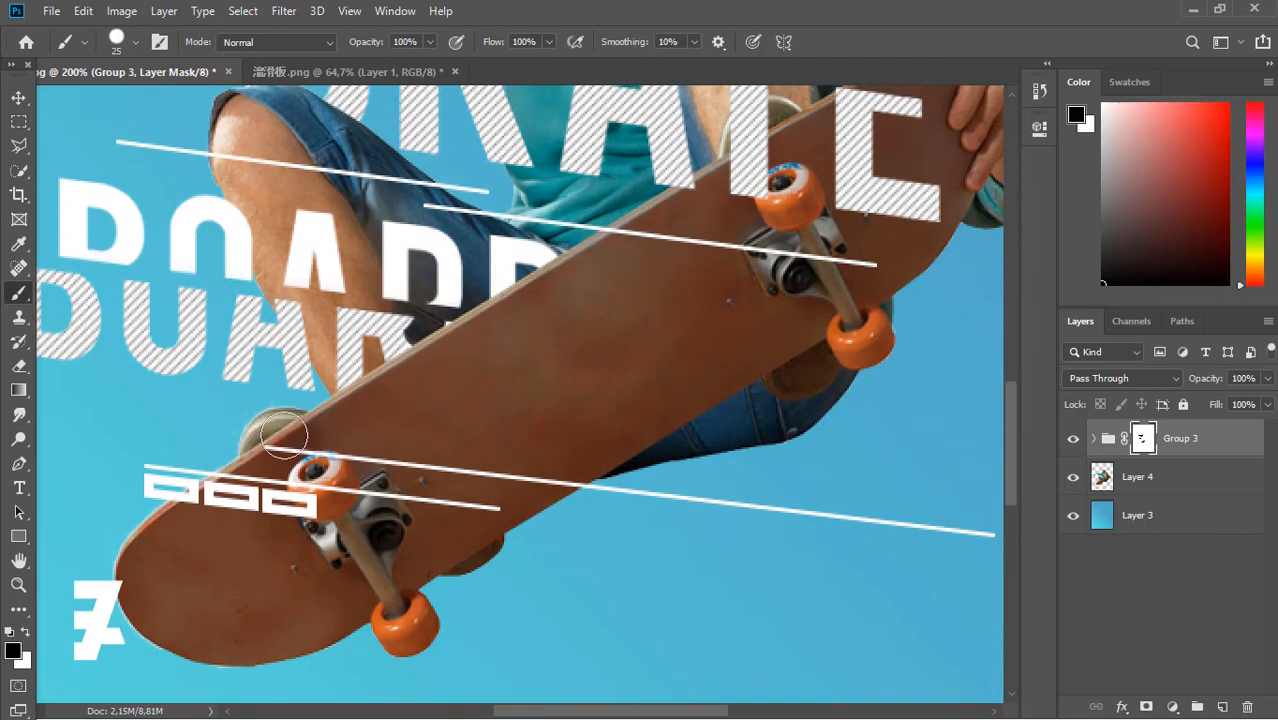
Paint black on the Group 3 mask over the white lines crossing the deck and cap brim
mouse_move(271, 428)
mouse_down()
mouse_move(531, 456)
mouse_move(565, 472)
mouse_move(570, 460)
mouse_move(485, 461)
mouse_move(532, 456)
mouse_up()
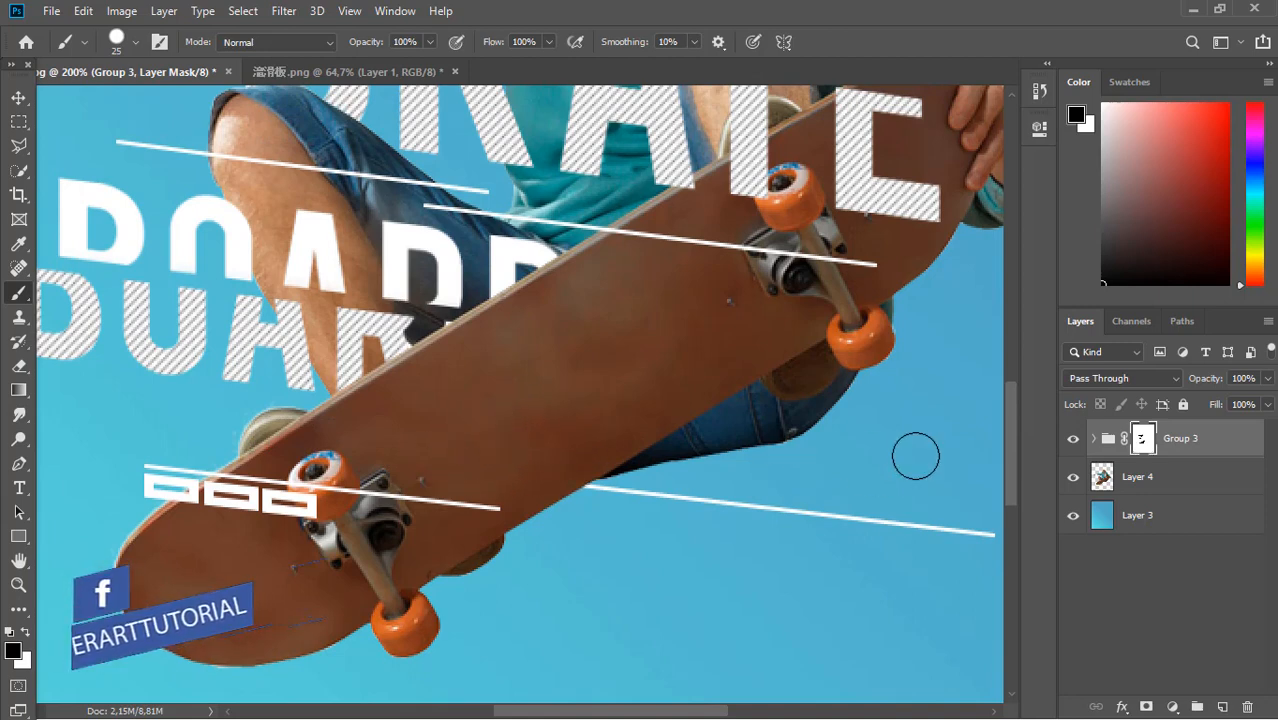
drag(1012, 428, 1001, 331)
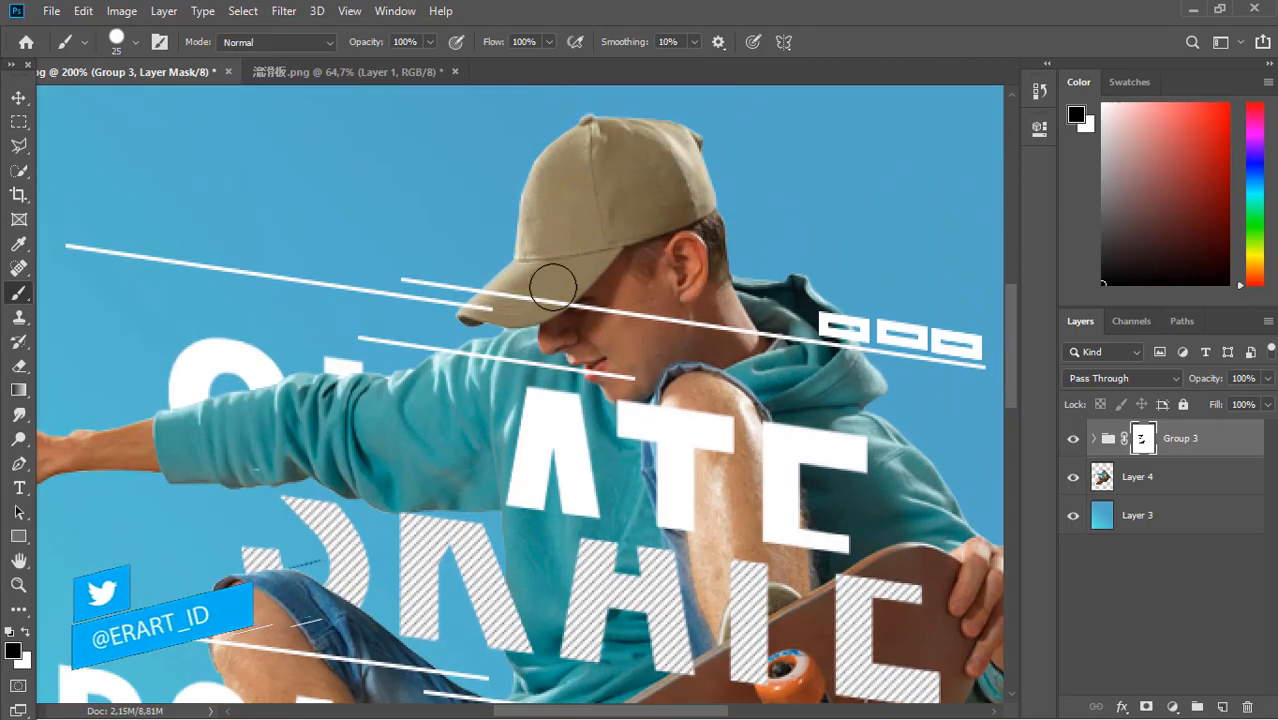
drag(546, 284, 560, 284)
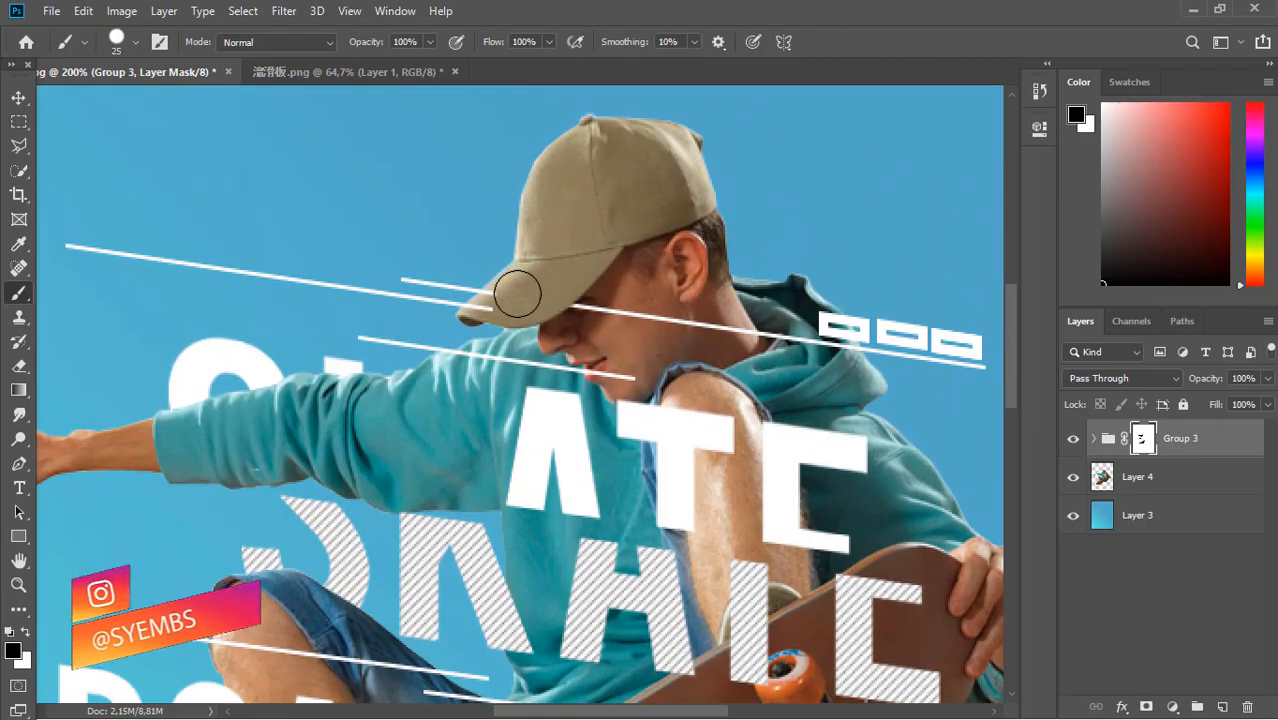
key(bracketleft)
key(bracketleft)
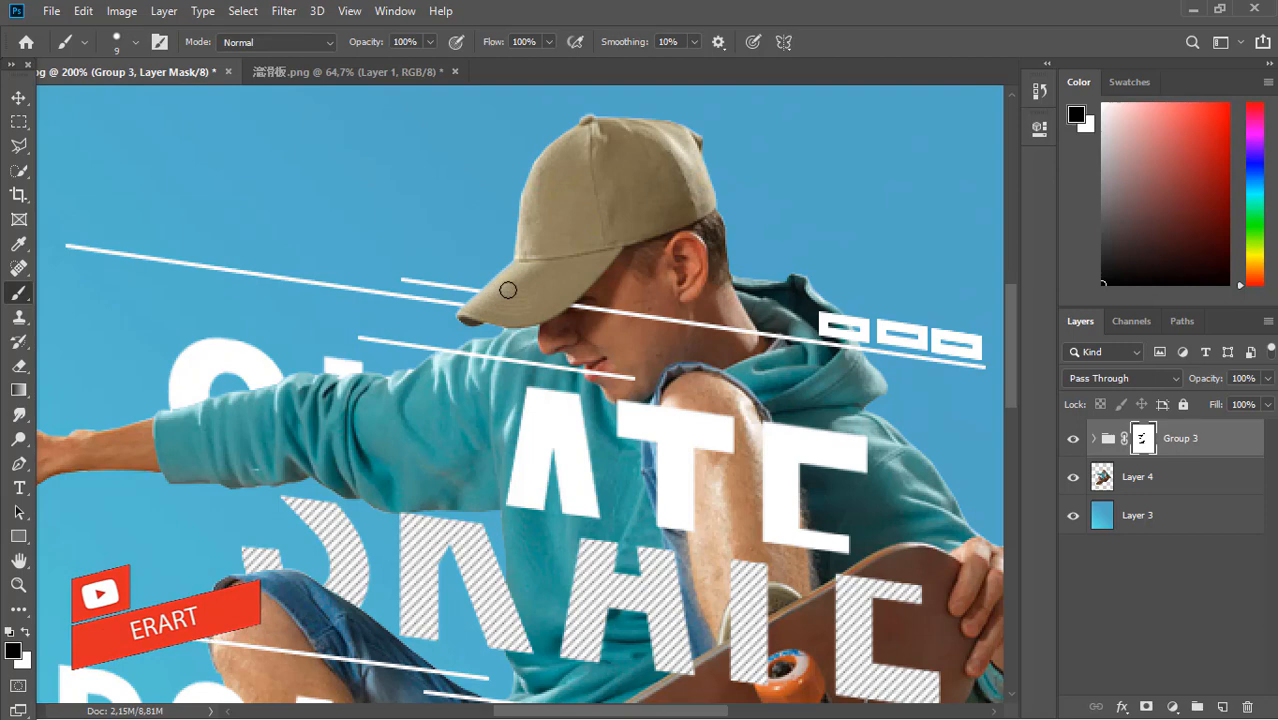
key(ctrl+minus)
key(ctrl+minus)
key(ctrl+minus)
key(ctrl+minus)
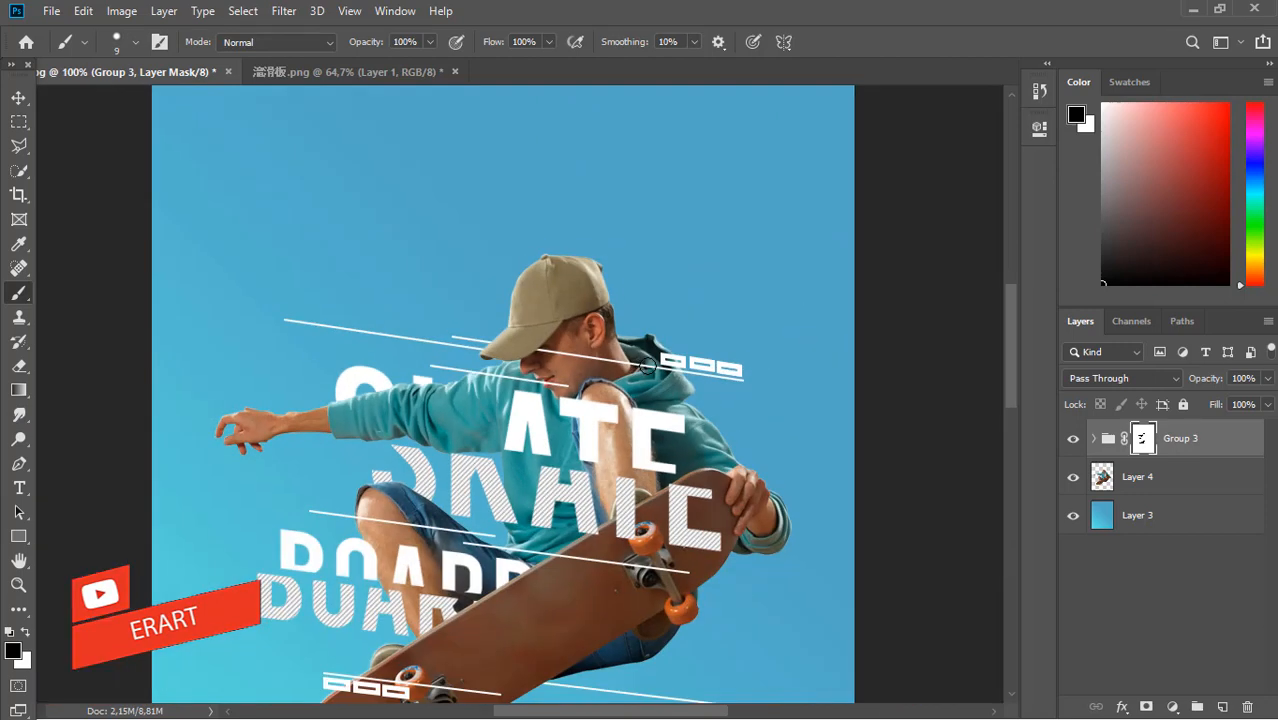
On a new layer, draw a square rectangle with no fill and a 10 px white stroke
key(ctrl+plus)
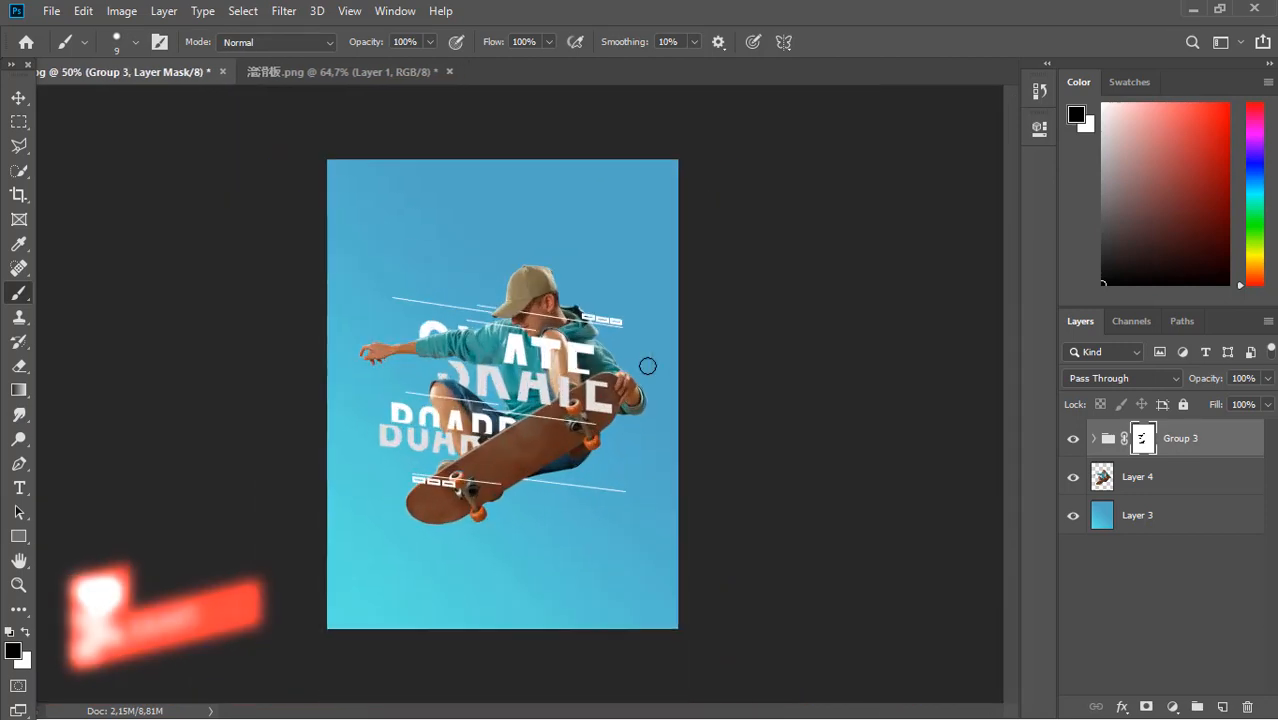
click(1222, 707)
click(19, 536)
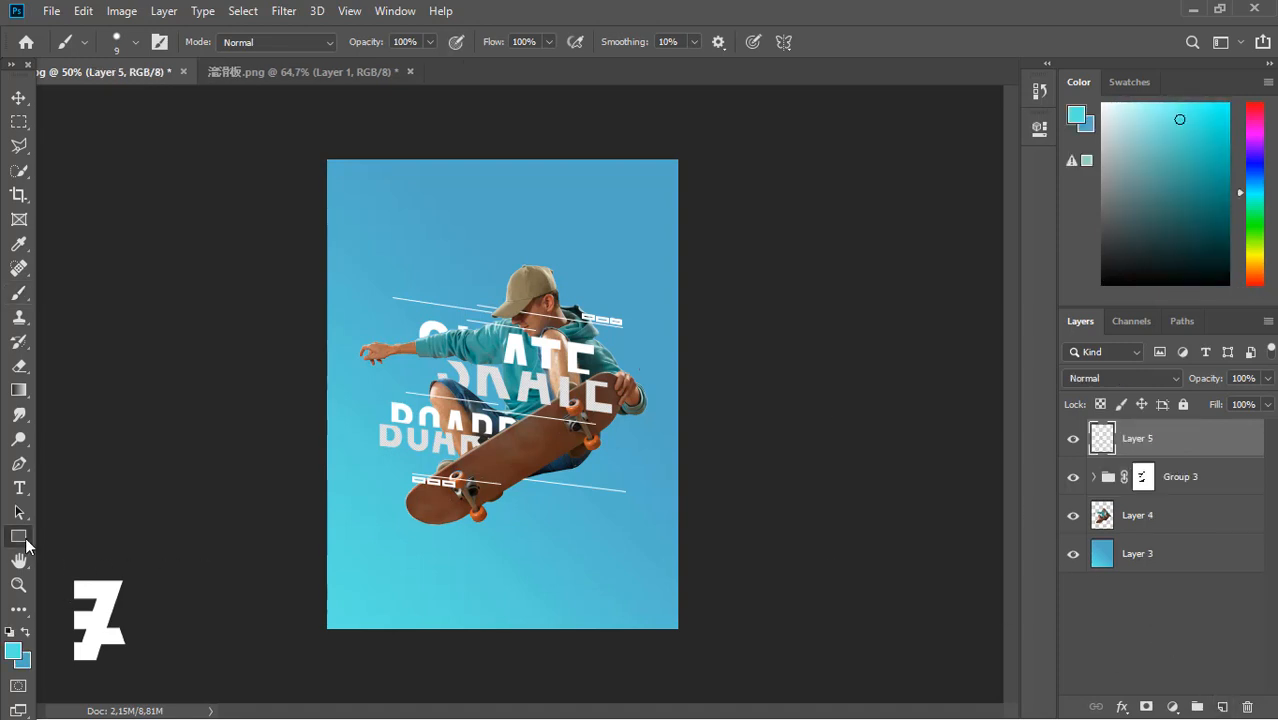
click(211, 42)
click(216, 48)
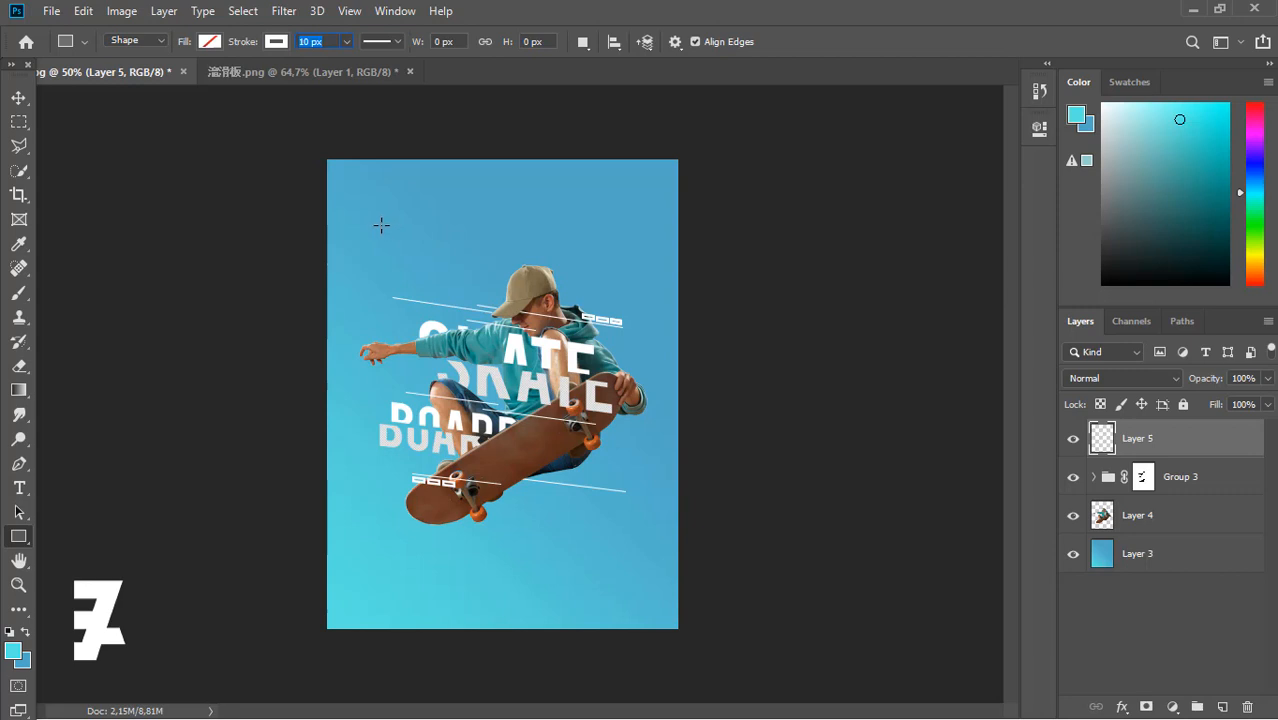
mouse_move(381, 225)
mouse_down()
mouse_move(497, 370)
mouse_move(646, 521)
mouse_up()
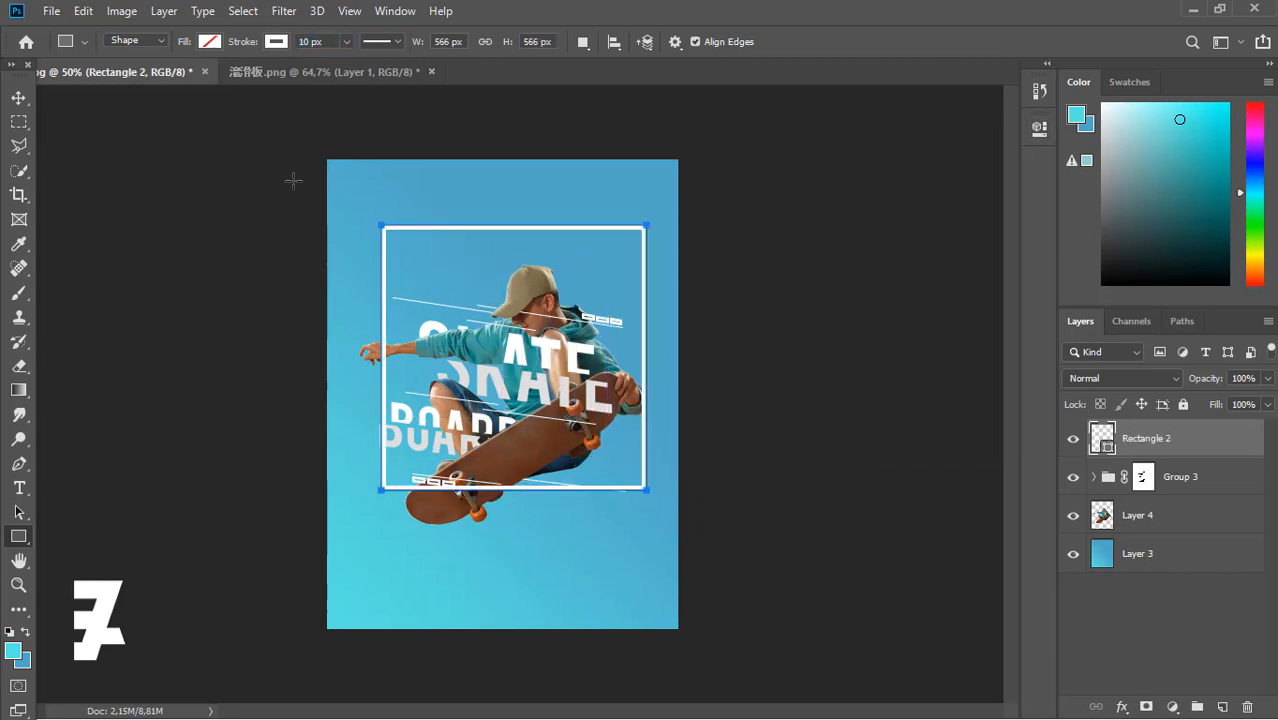
Centre the frame horizontally and vertically on the whole canvas
key(v)
key(ctrl+a)
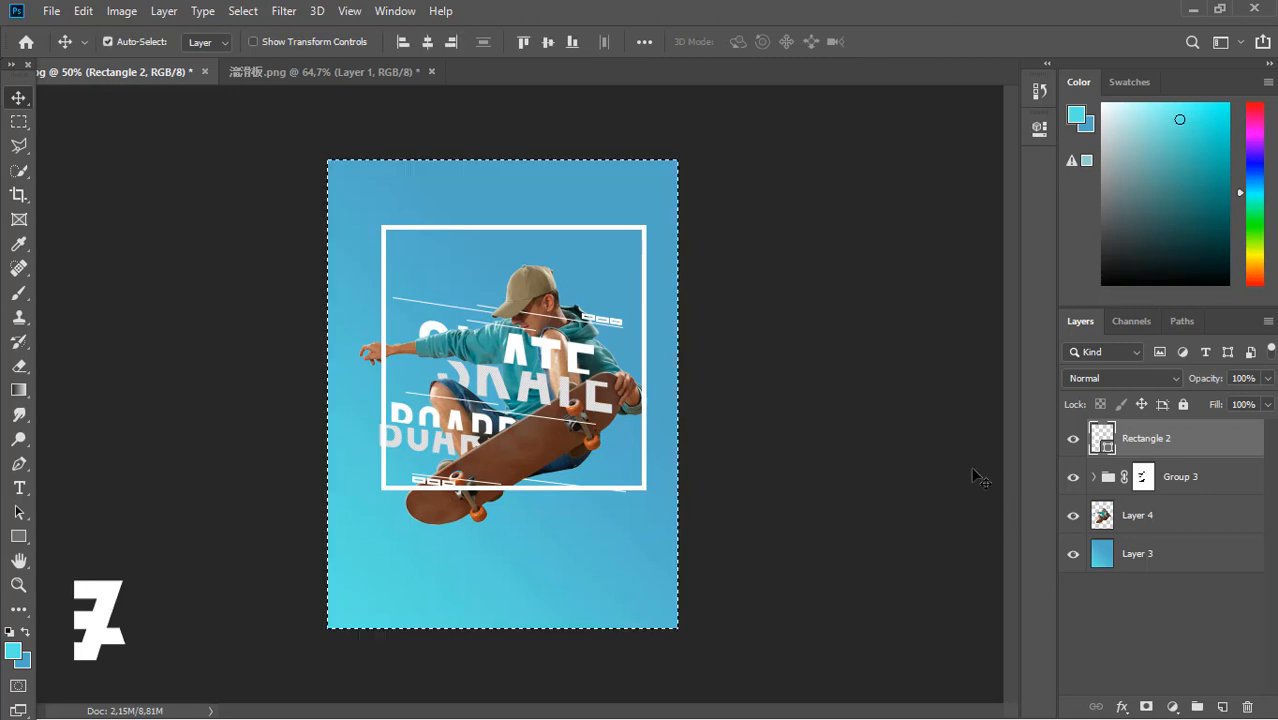
click(549, 42)
click(549, 42)
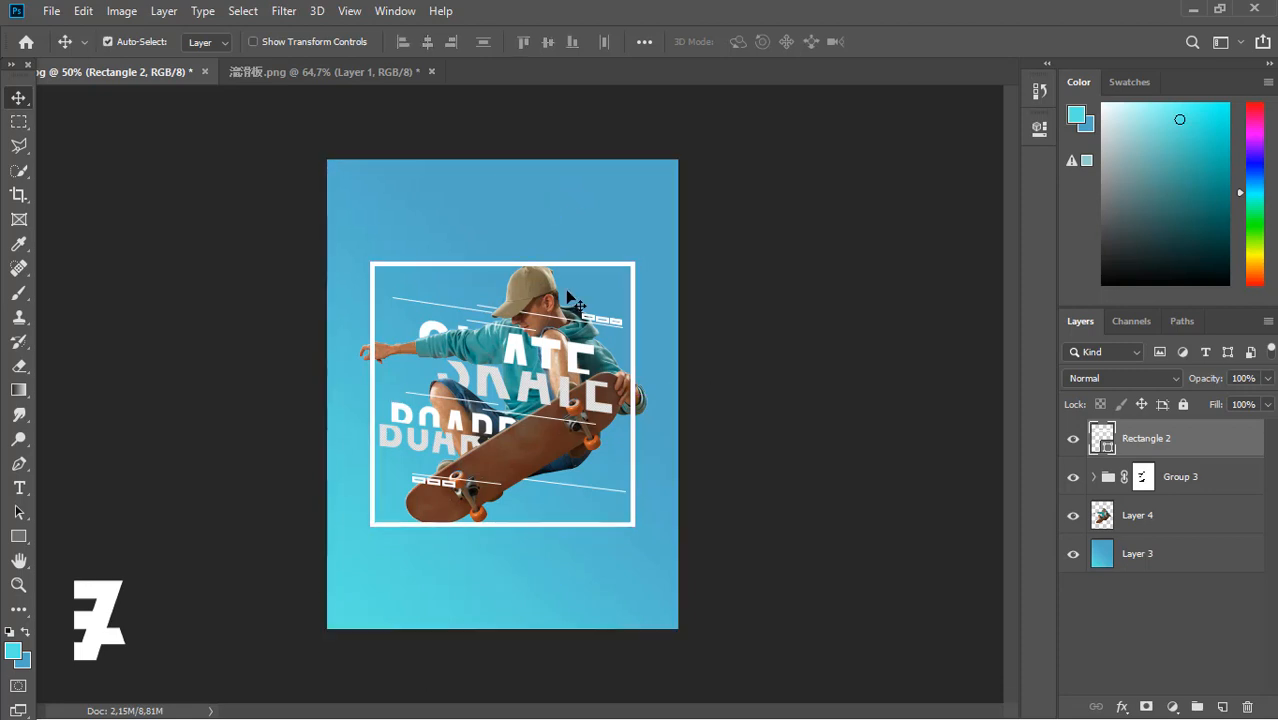
key(ctrl+d)
Free-transform the frame to resize it around the skater
key(ctrl+t)
mouse_move(641, 263)
mouse_down()
mouse_move(613, 292)
mouse_move(624, 282)
mouse_up()
key(ctrl+z)
click(20, 101)
Re-centre the resized frame on the canvas and add a layer mask to Rectangle 2
key(ctrl+a)
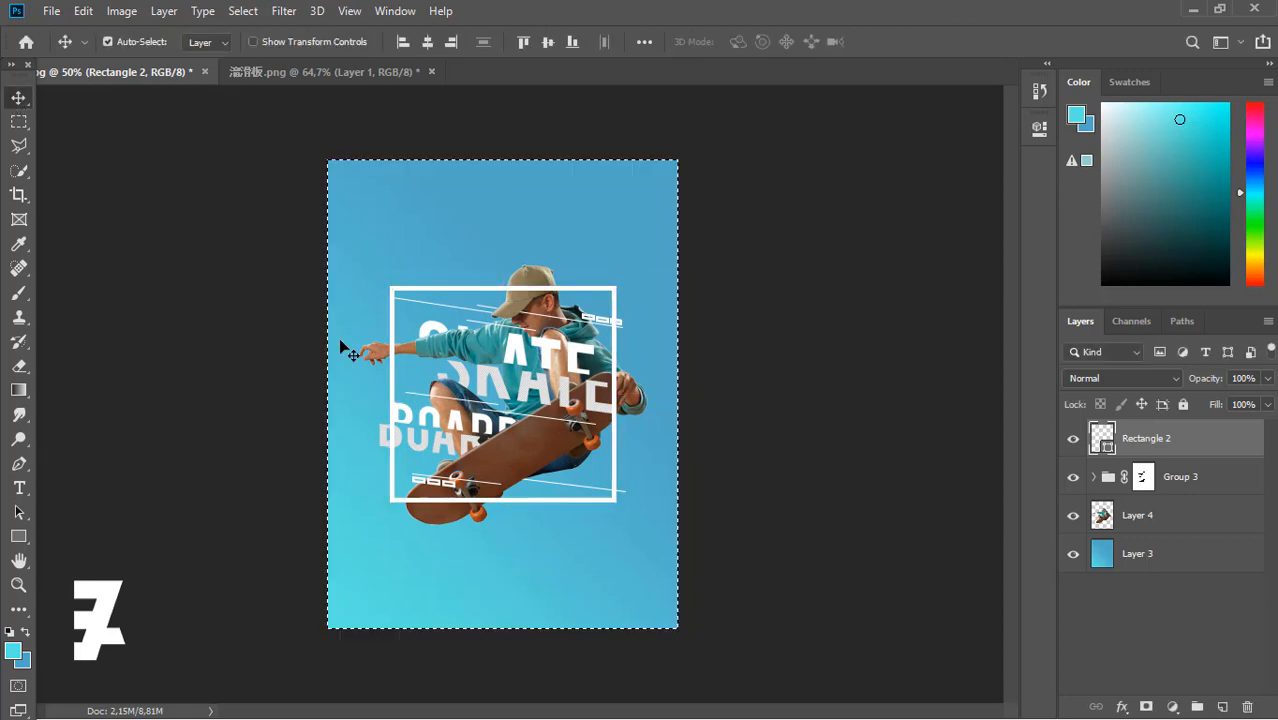
click(427, 44)
click(547, 42)
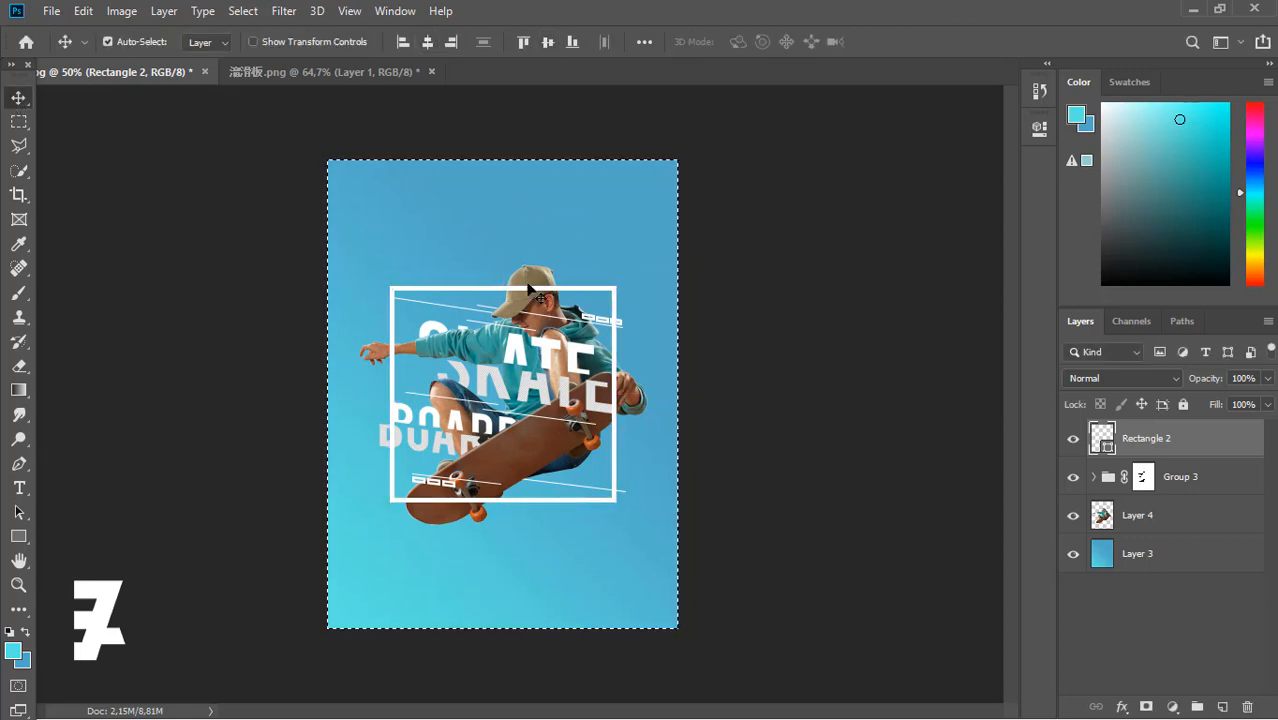
key(ctrl+d)
key(ctrl+1)
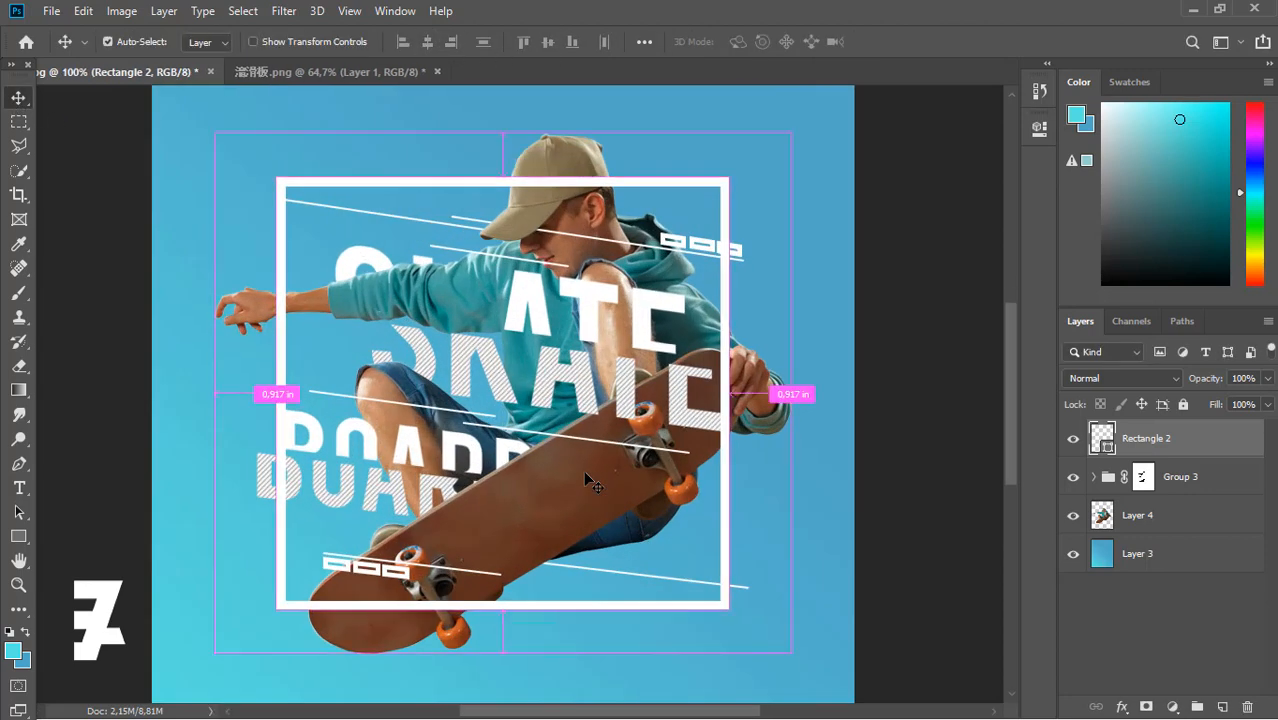
key(ctrl+0)
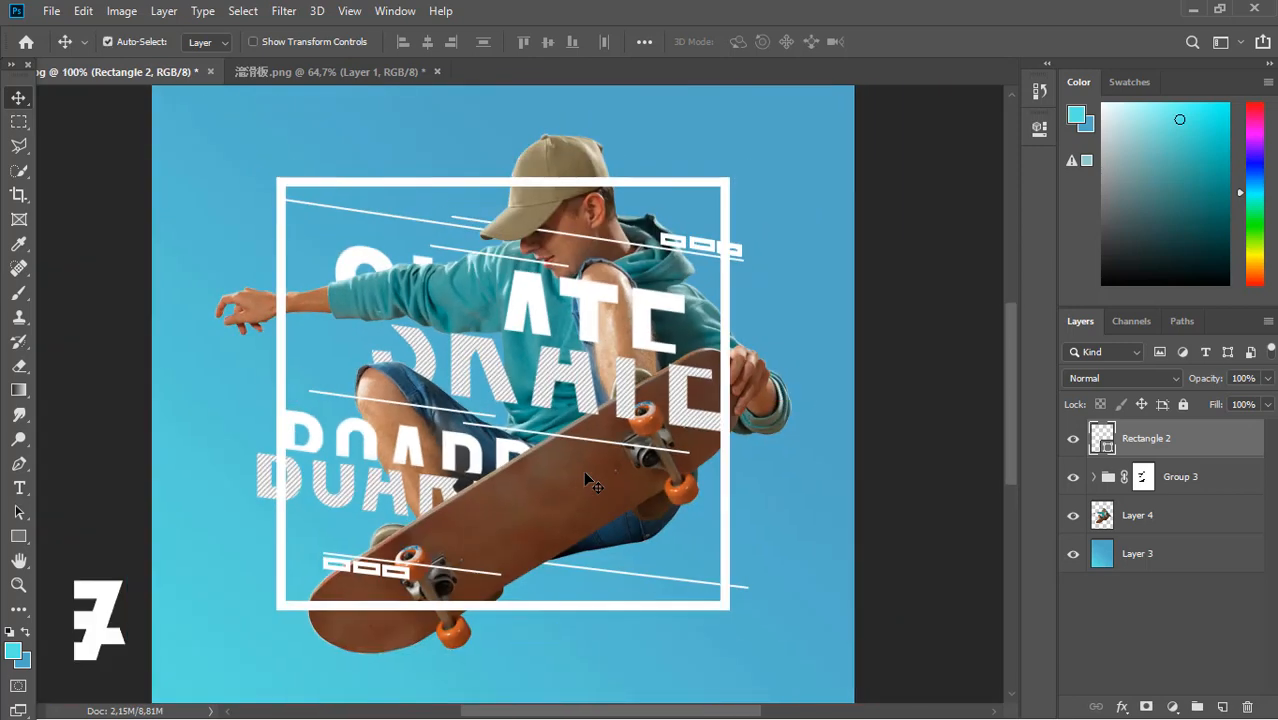
click(1147, 706)
Begin painting on the Rectangle 2 mask and lower the layer opacity to 38%
click(19, 292)
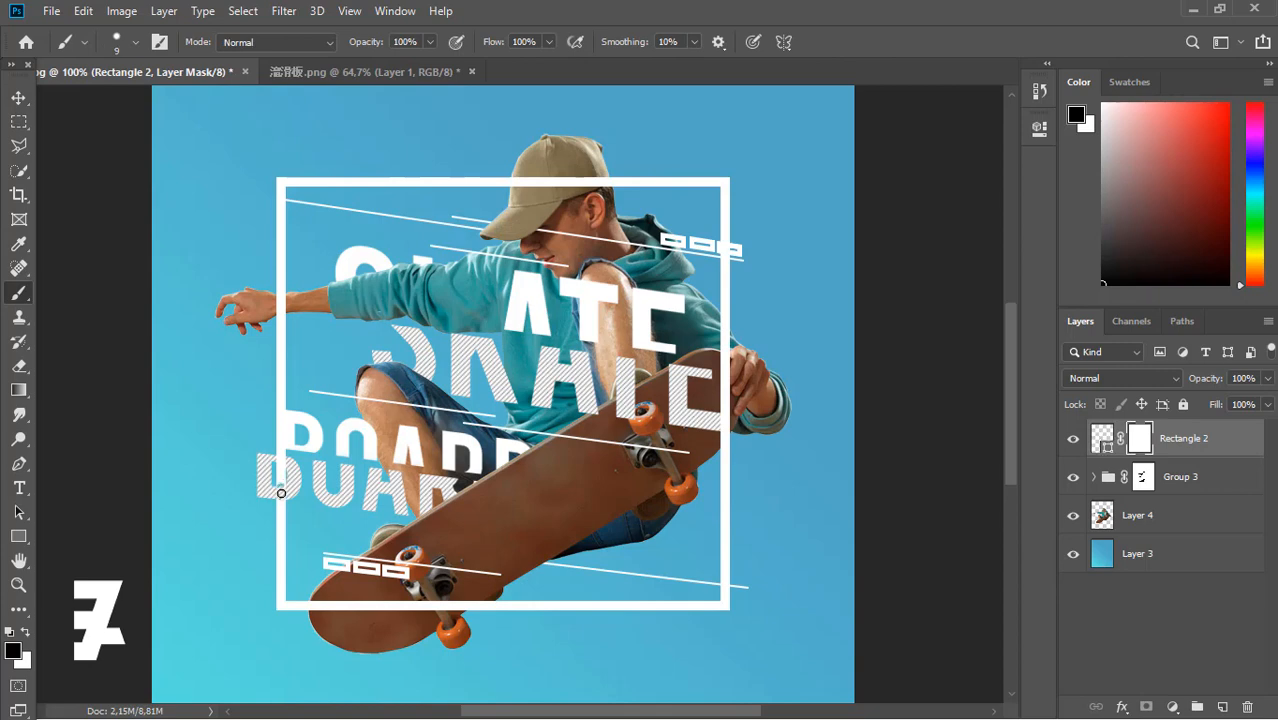
key(ctrl+plus)
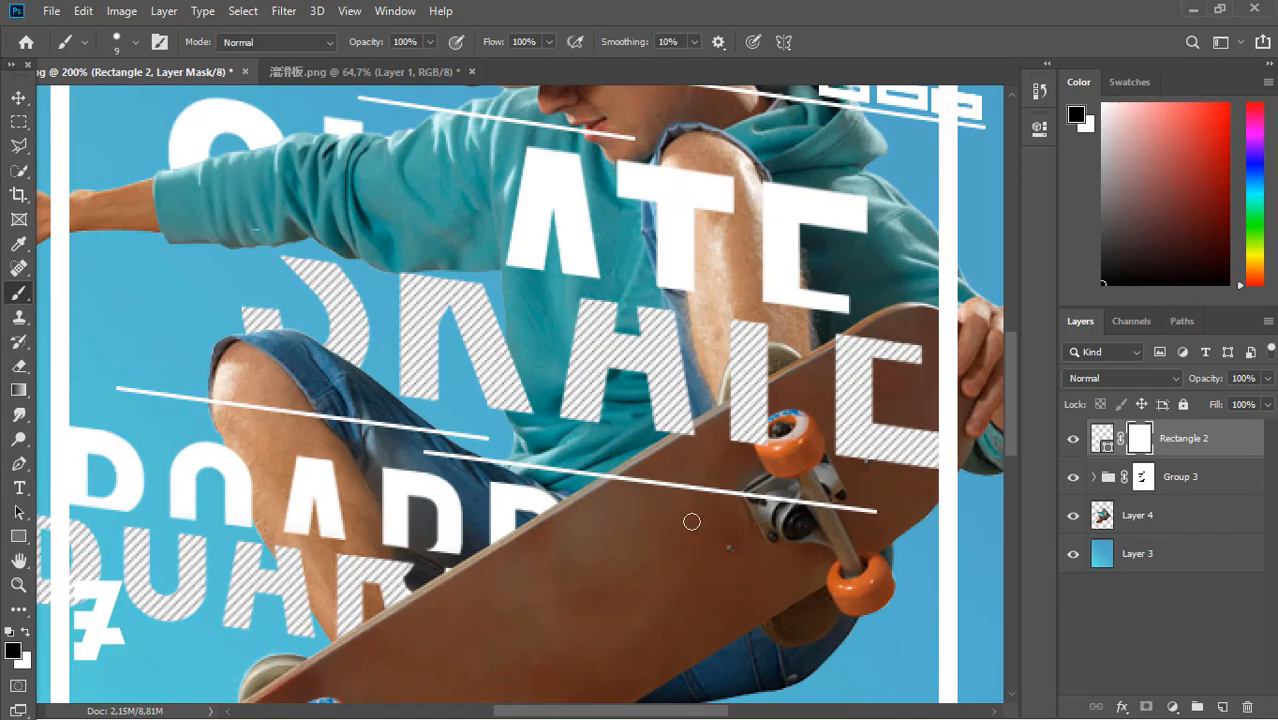
drag(636, 711, 556, 711)
drag(1019, 416, 1015, 436)
click(1267, 378)
drag(1265, 399, 1213, 401)
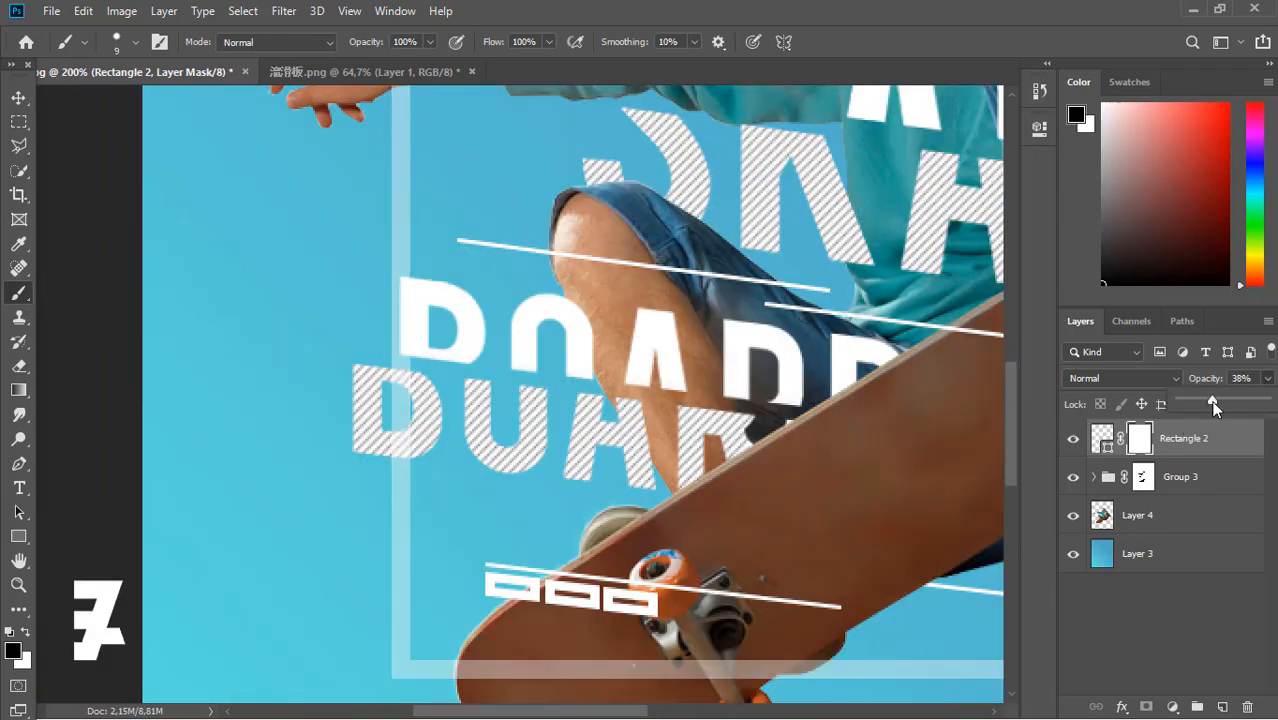
click(403, 442)
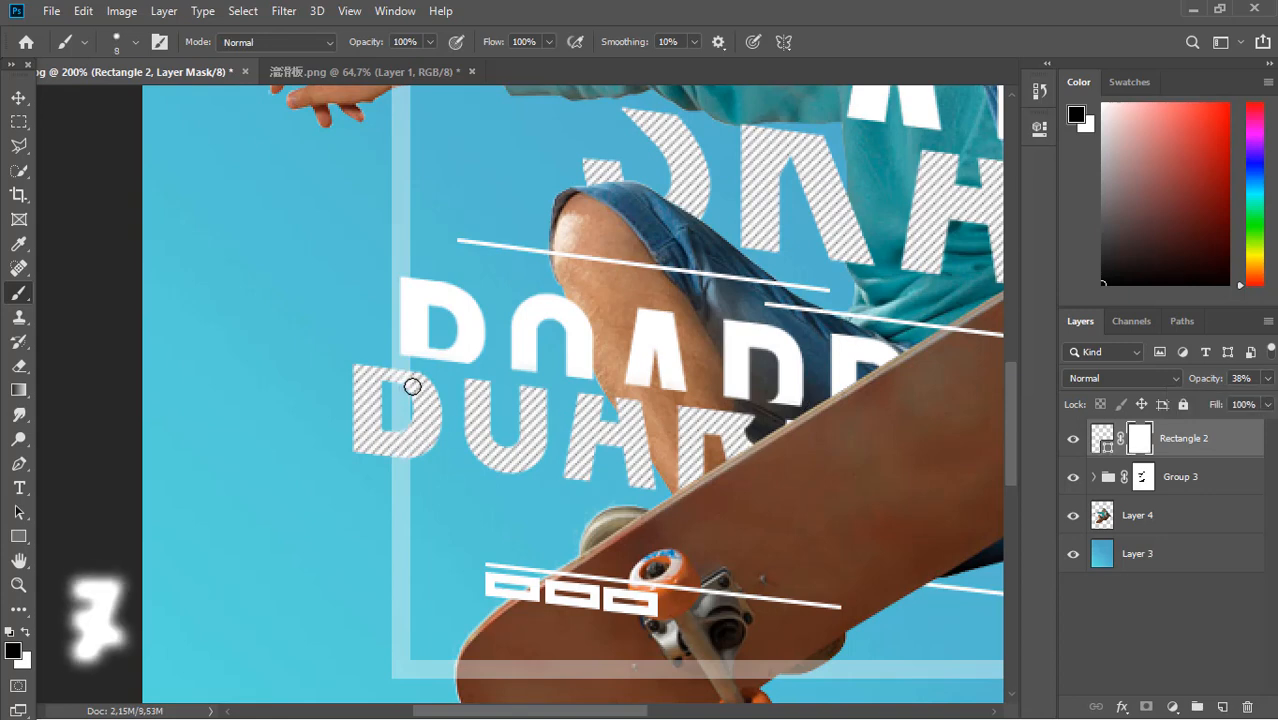
With a larger brush, mask out the frame's edges crossing the skateboard and the cap
key(p)
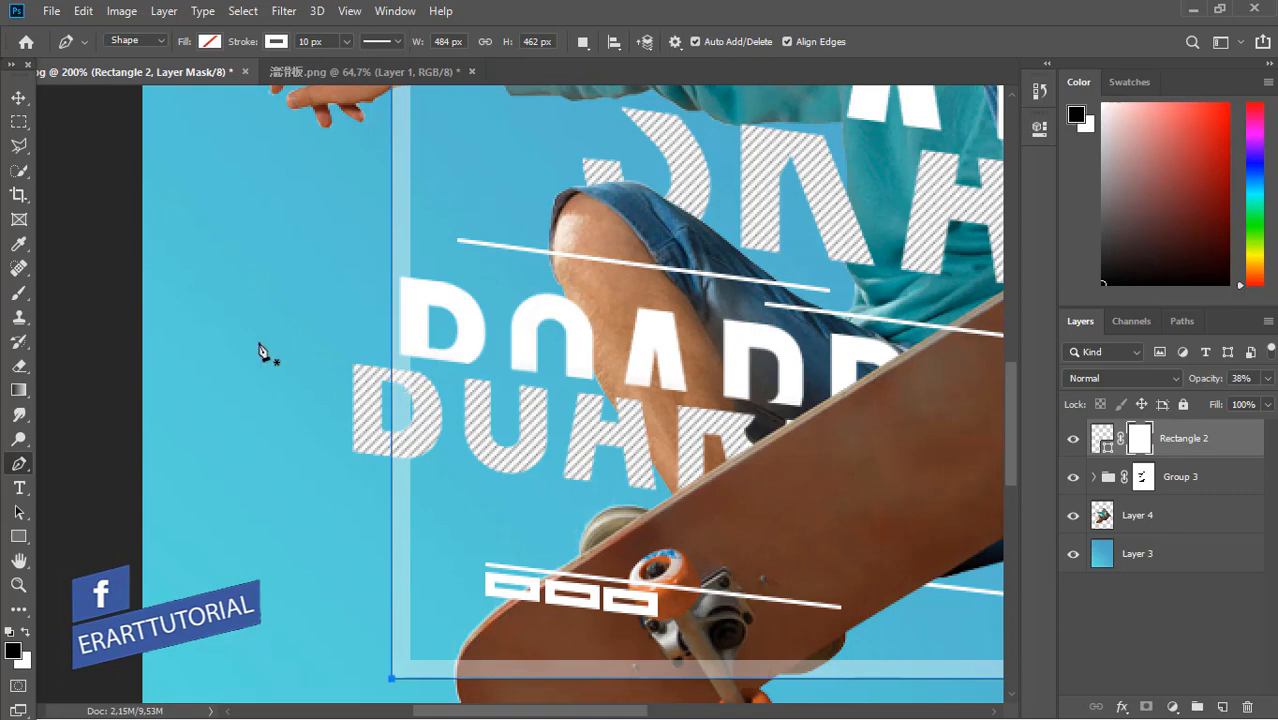
click(19, 294)
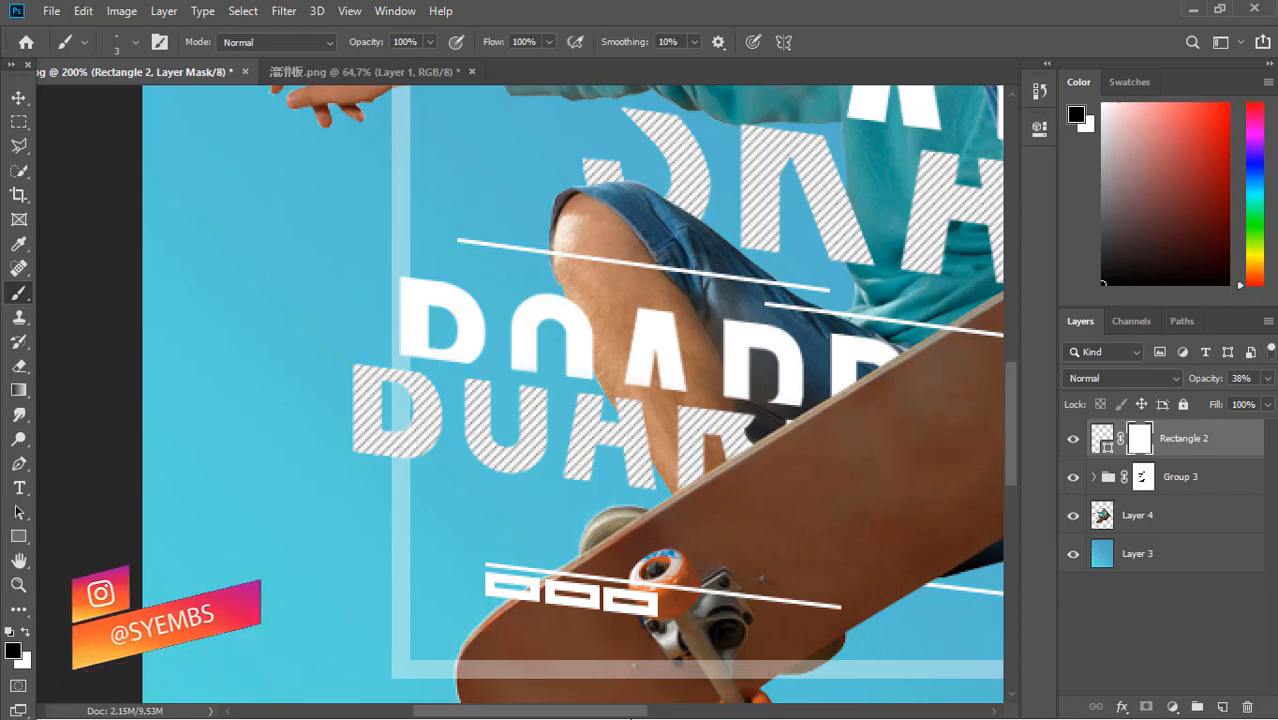
scroll(1005, 442, down, 5)
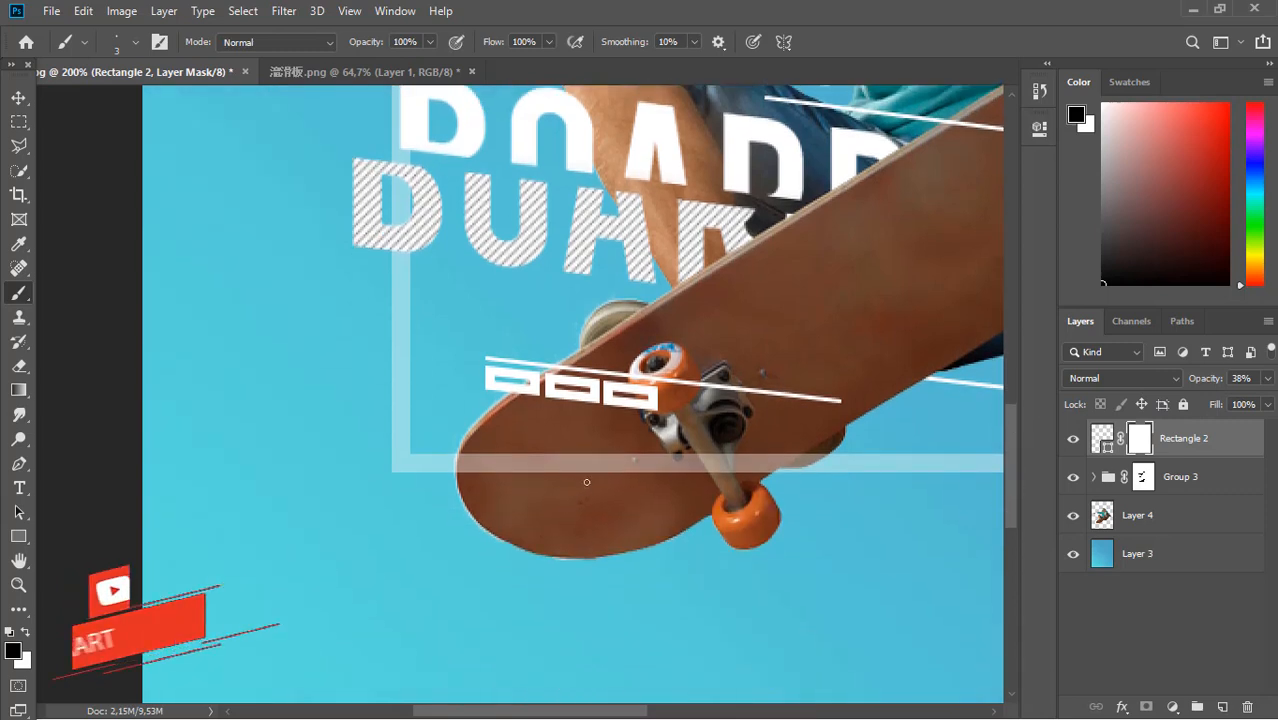
key(bracketright)
key(bracketright)
key(bracketright)
key(bracketright)
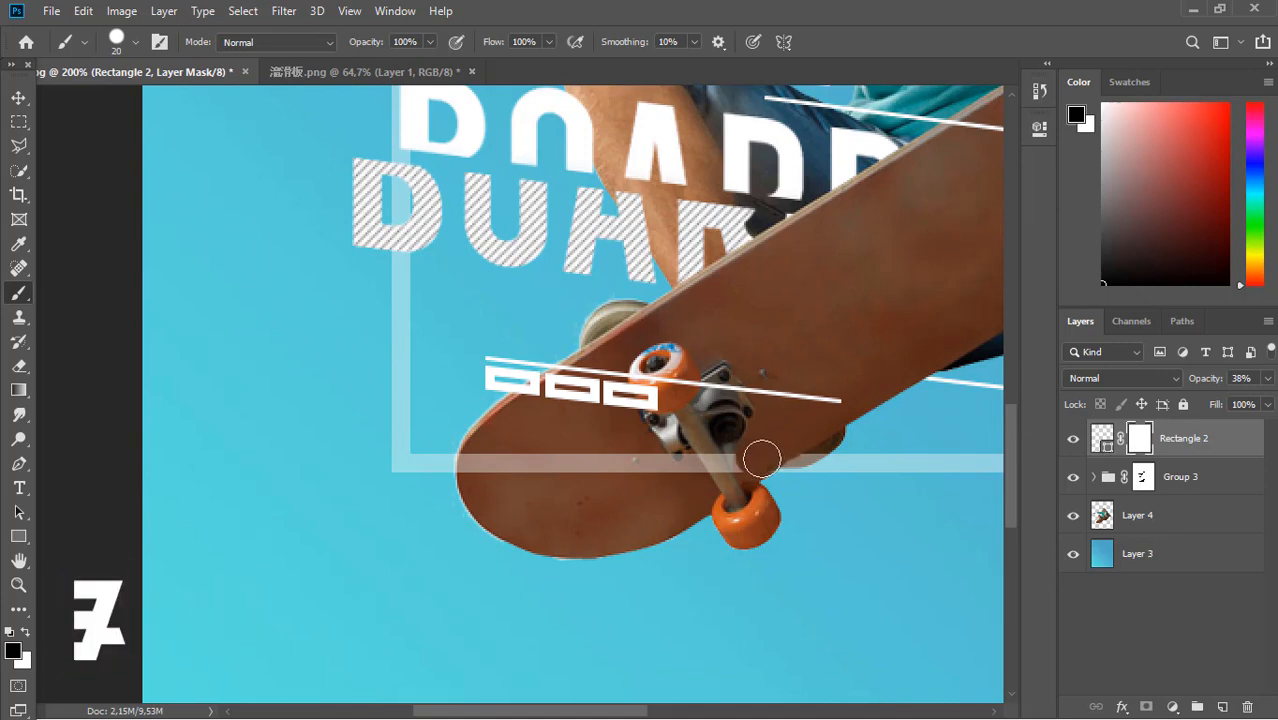
drag(688, 478, 480, 459)
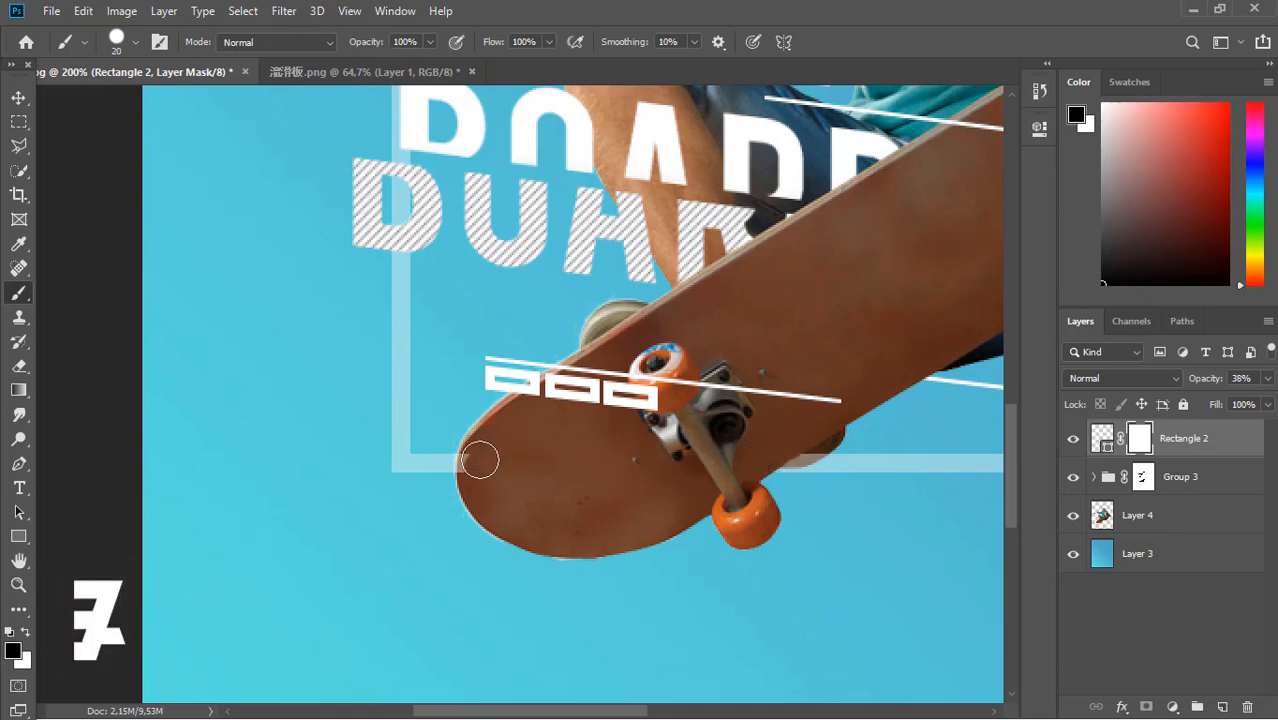
drag(645, 712, 780, 712)
drag(1003, 425, 991, 355)
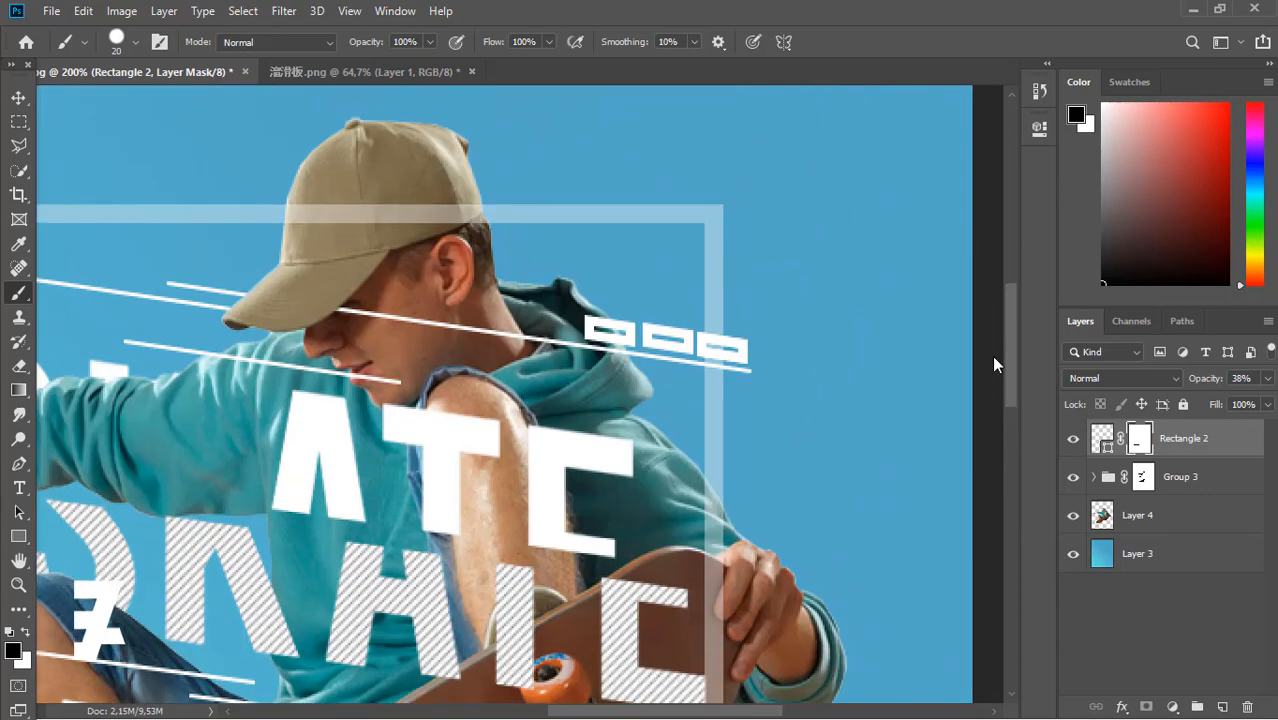
drag(455, 203, 308, 206)
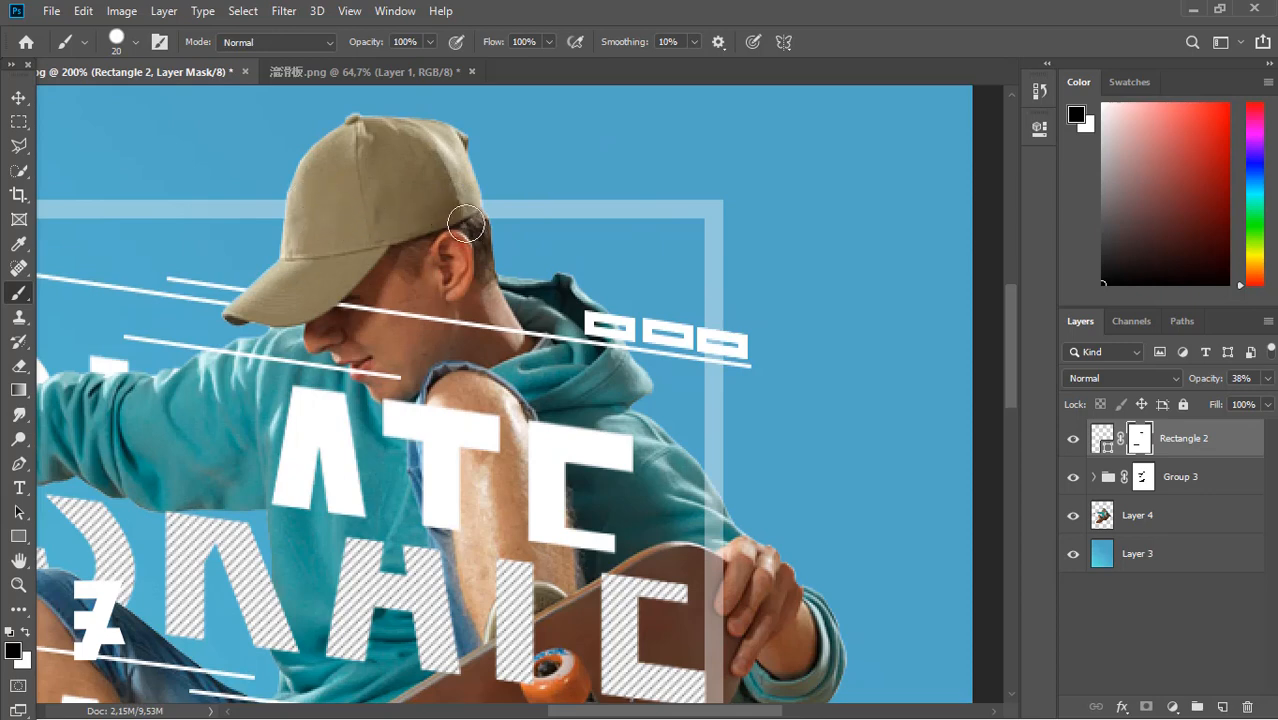
key(ctrl+minus)
key(ctrl+minus)
key(ctrl+minus)
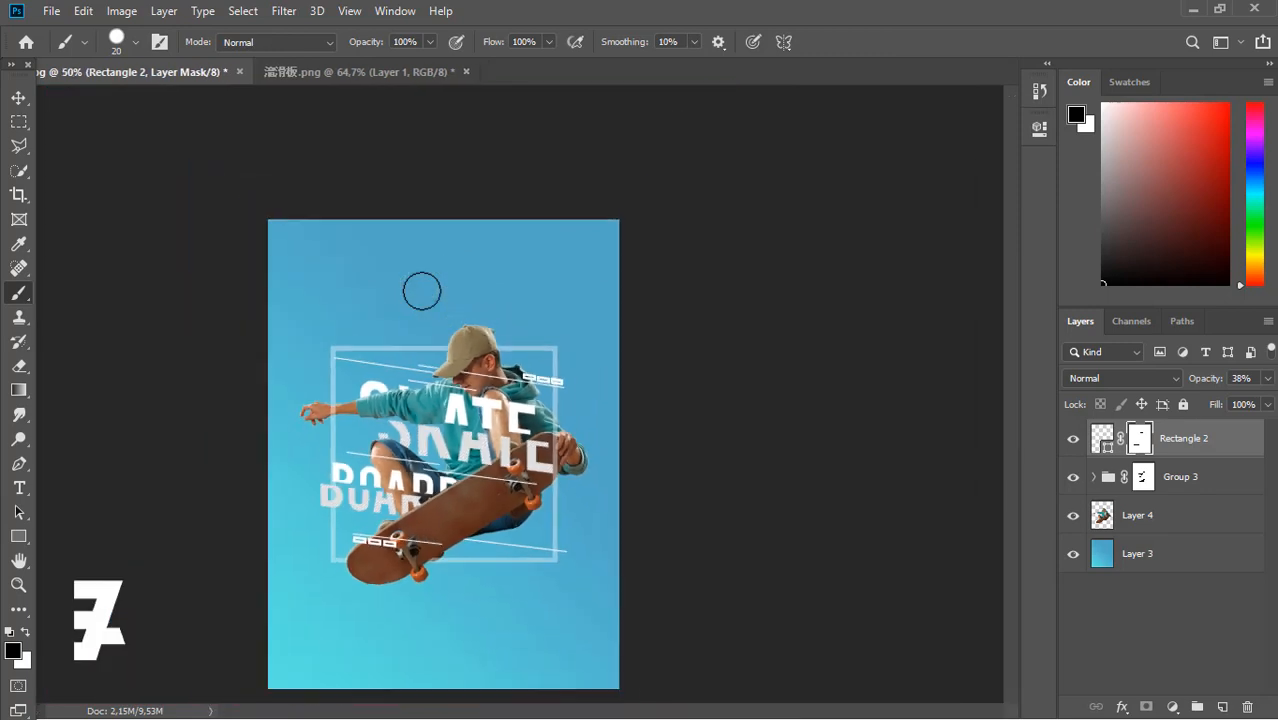
Add a new layer above Layer 3 and draw a circular selection near the top-left
click(1267, 378)
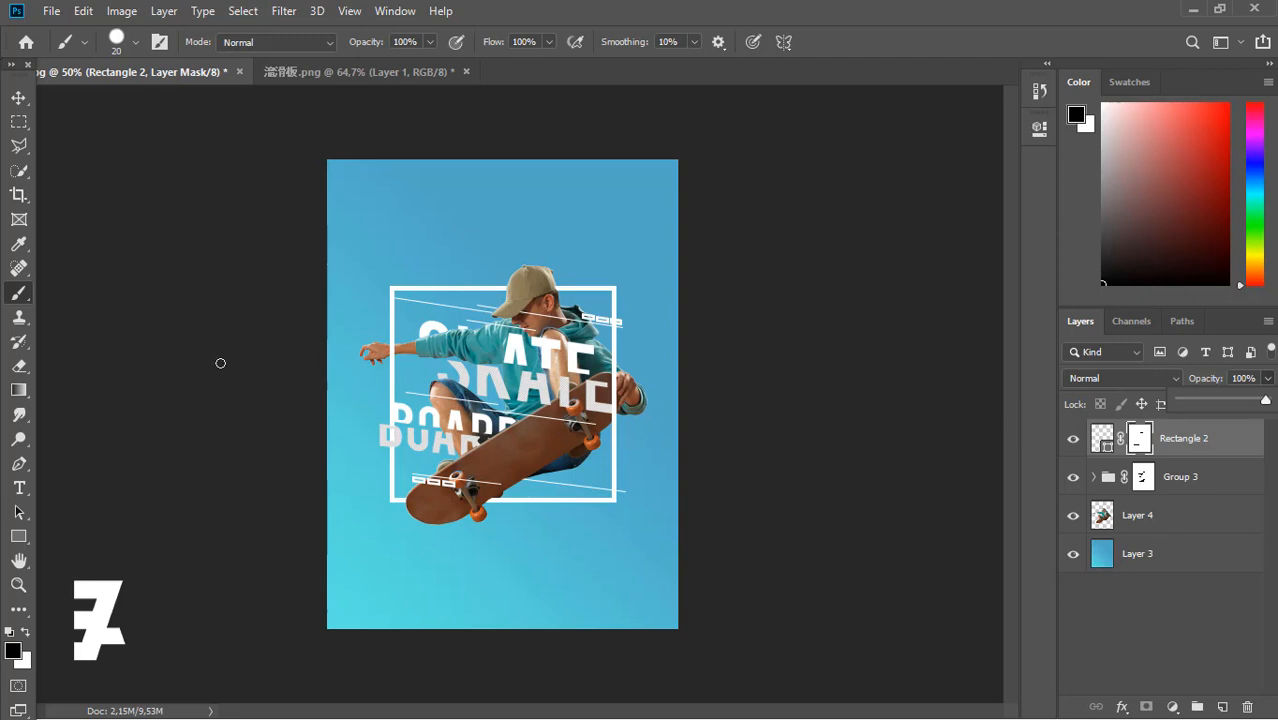
click(1205, 559)
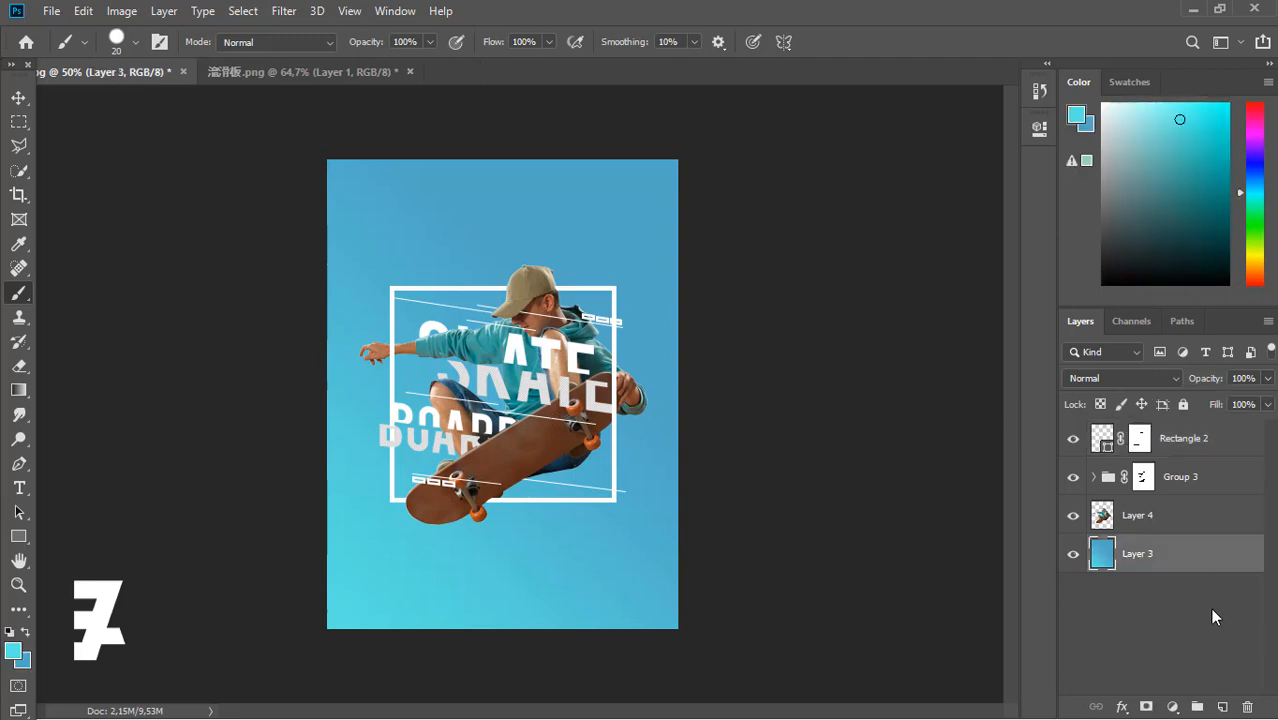
click(1221, 706)
click(19, 121)
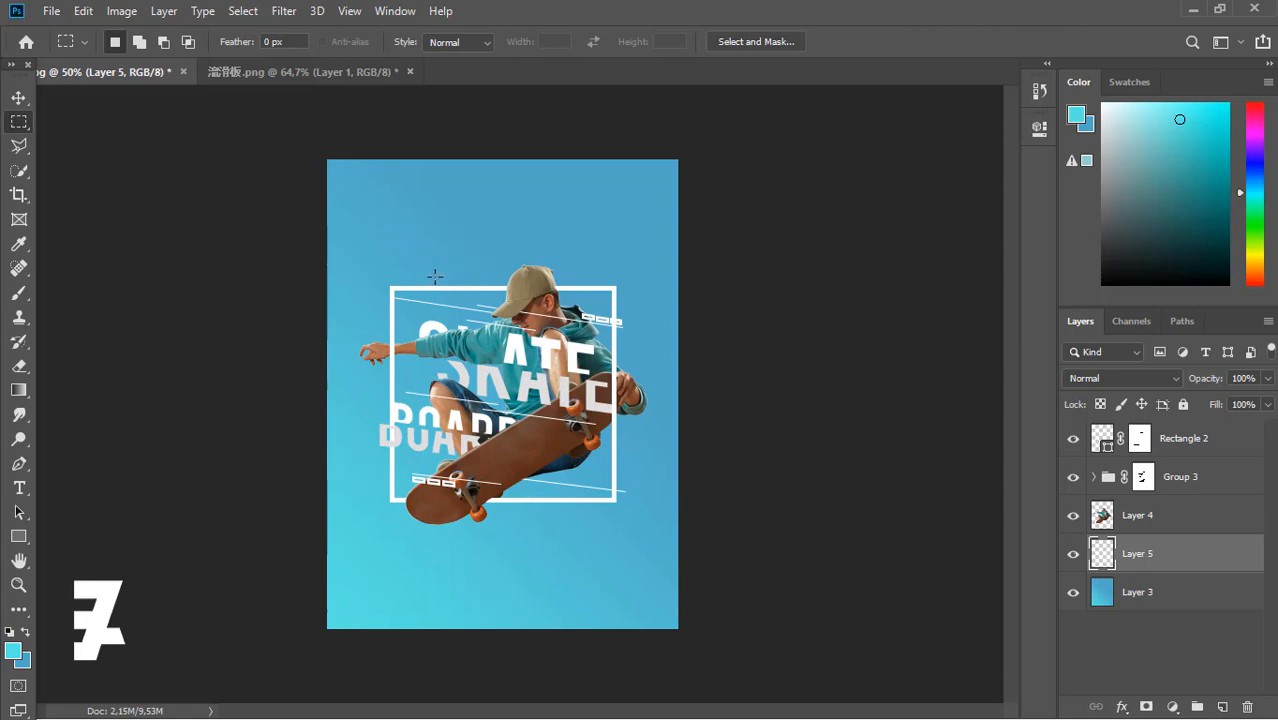
drag(399, 211, 450, 261)
right_click(19, 121)
click(60, 137)
drag(398, 210, 430, 266)
Gradient-fill circles at the top-left, near the cap and near the frame's lower-right corner
key(g)
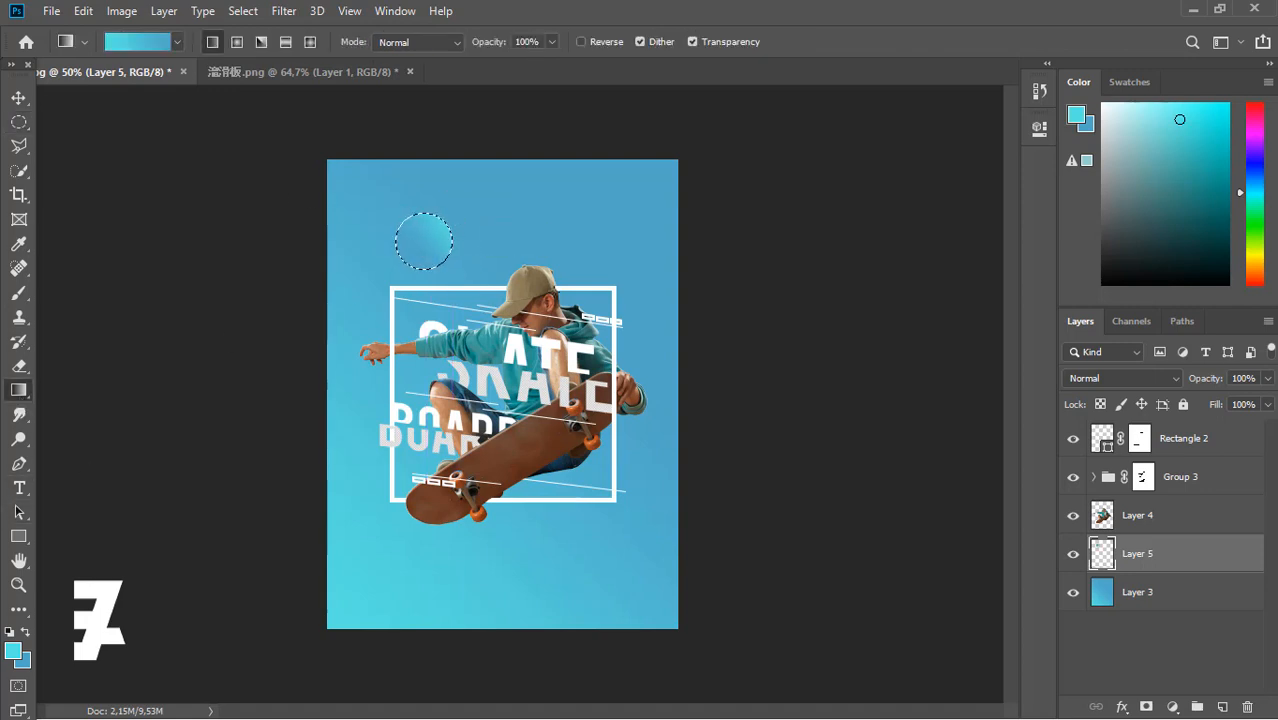
key(ctrl+d)
click(18, 121)
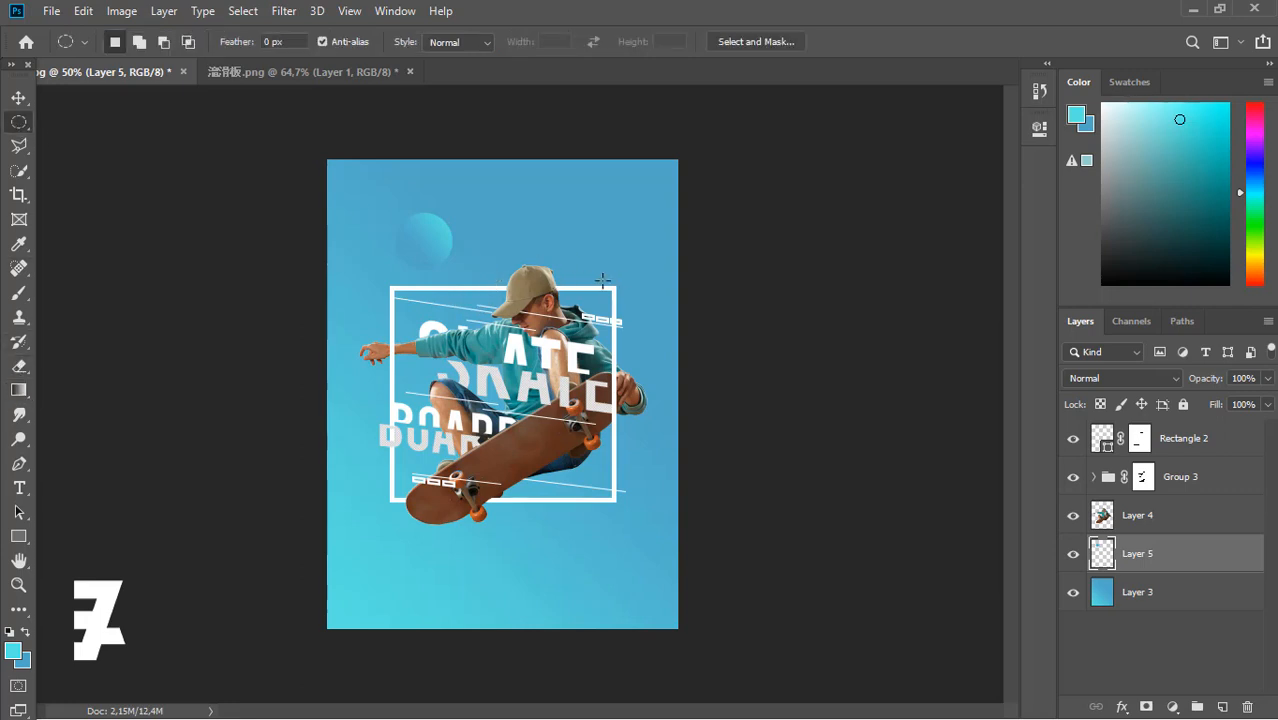
drag(602, 280, 592, 262)
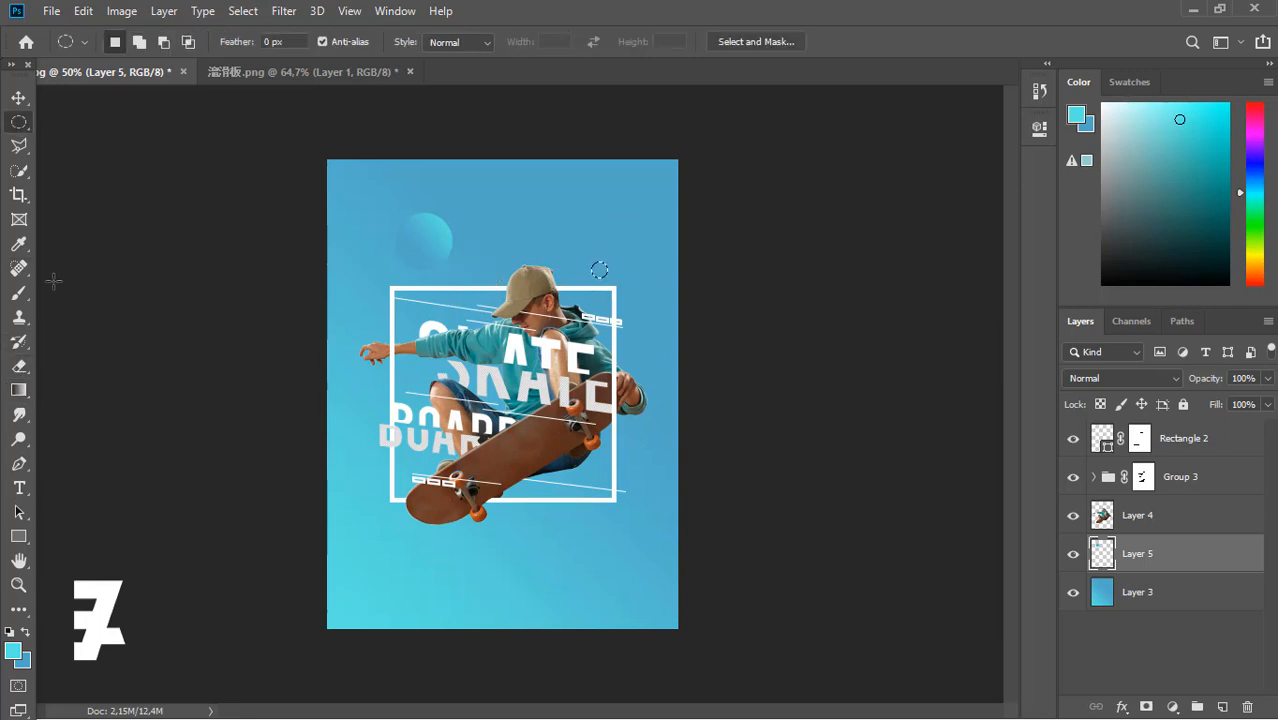
click(18, 389)
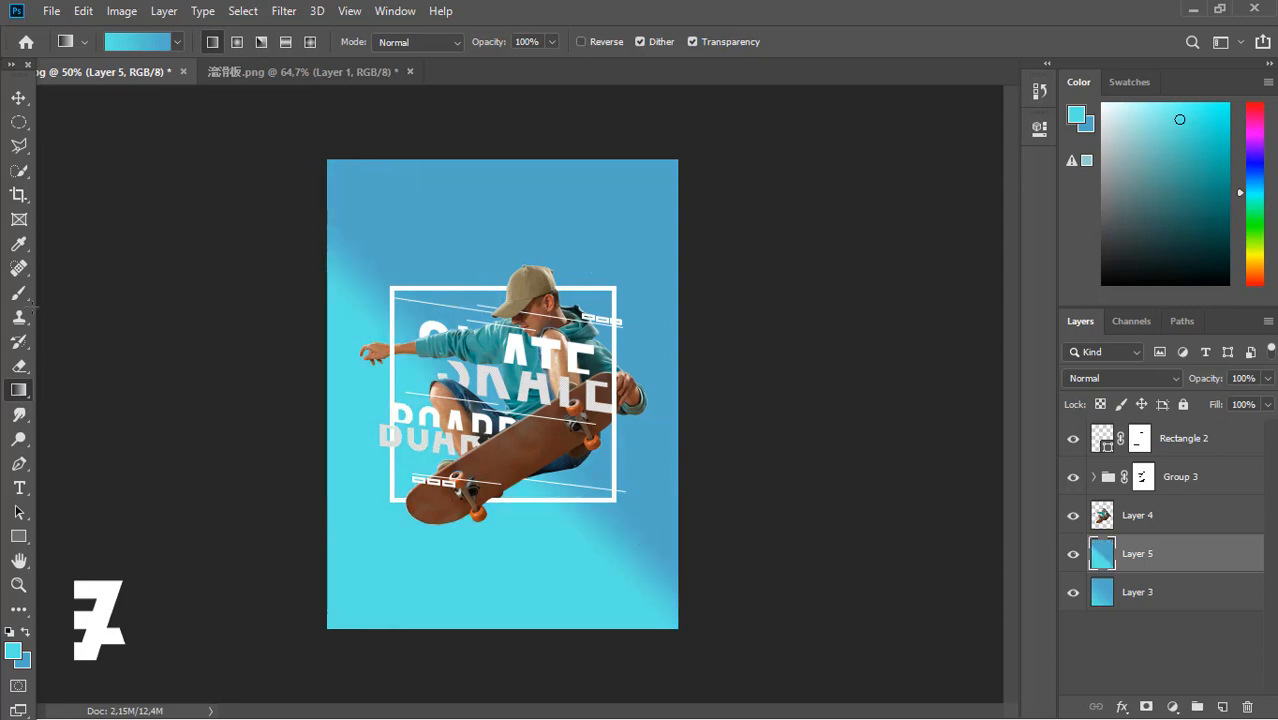
key(m)
drag(606, 534, 633, 510)
click(19, 391)
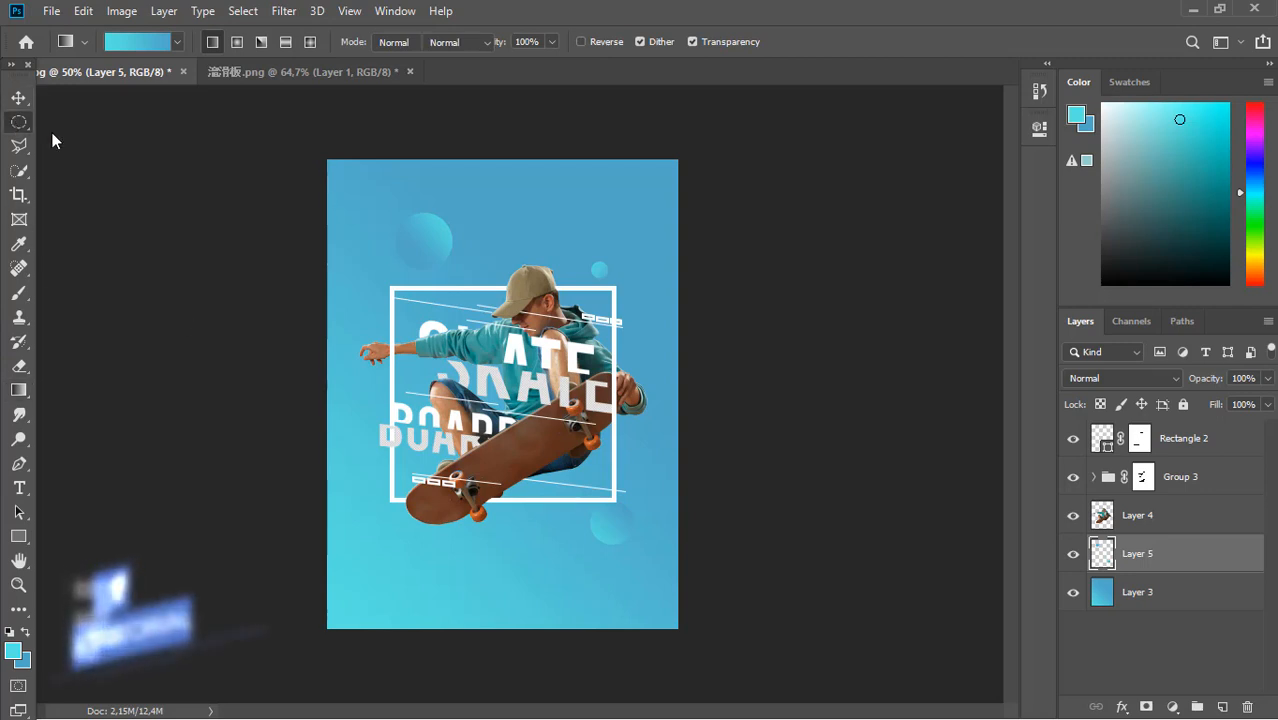
Add gradient circles left of the skateboard, near the frame's top-left and a tiny one
click(19, 121)
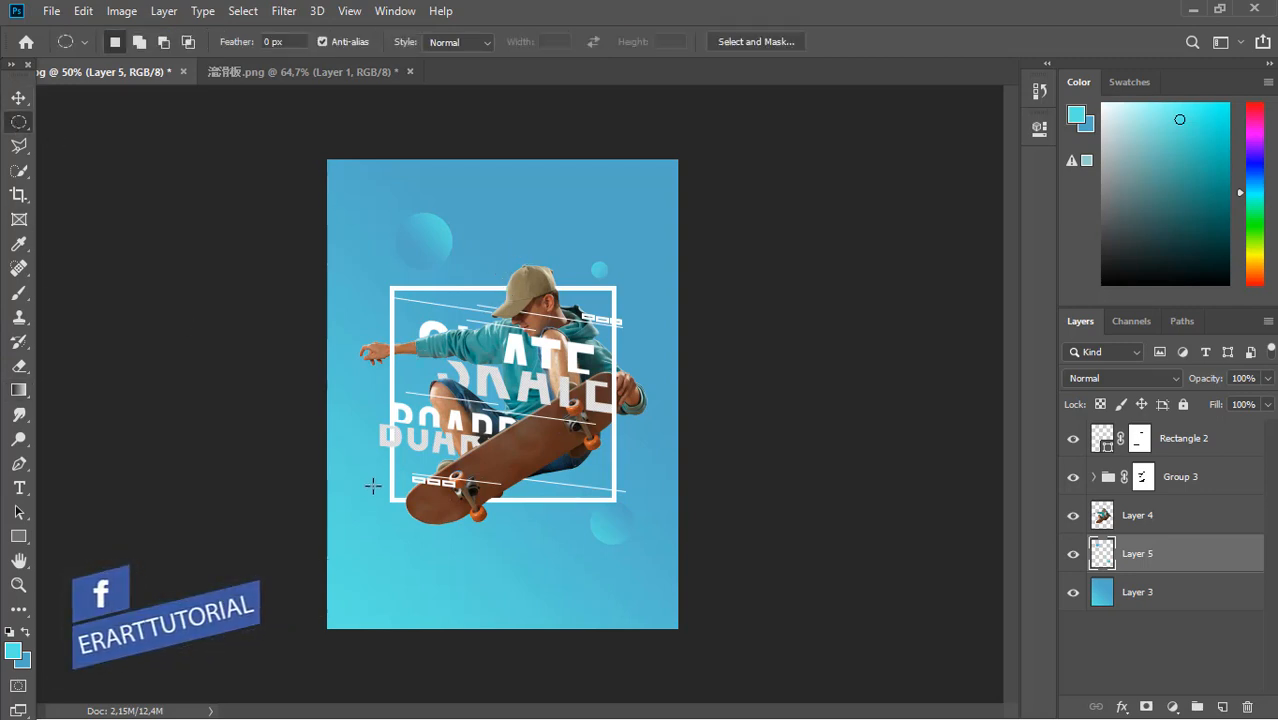
mouse_move(372, 486)
mouse_down()
mouse_move(407, 518)
mouse_move(369, 565)
mouse_up()
click(19, 391)
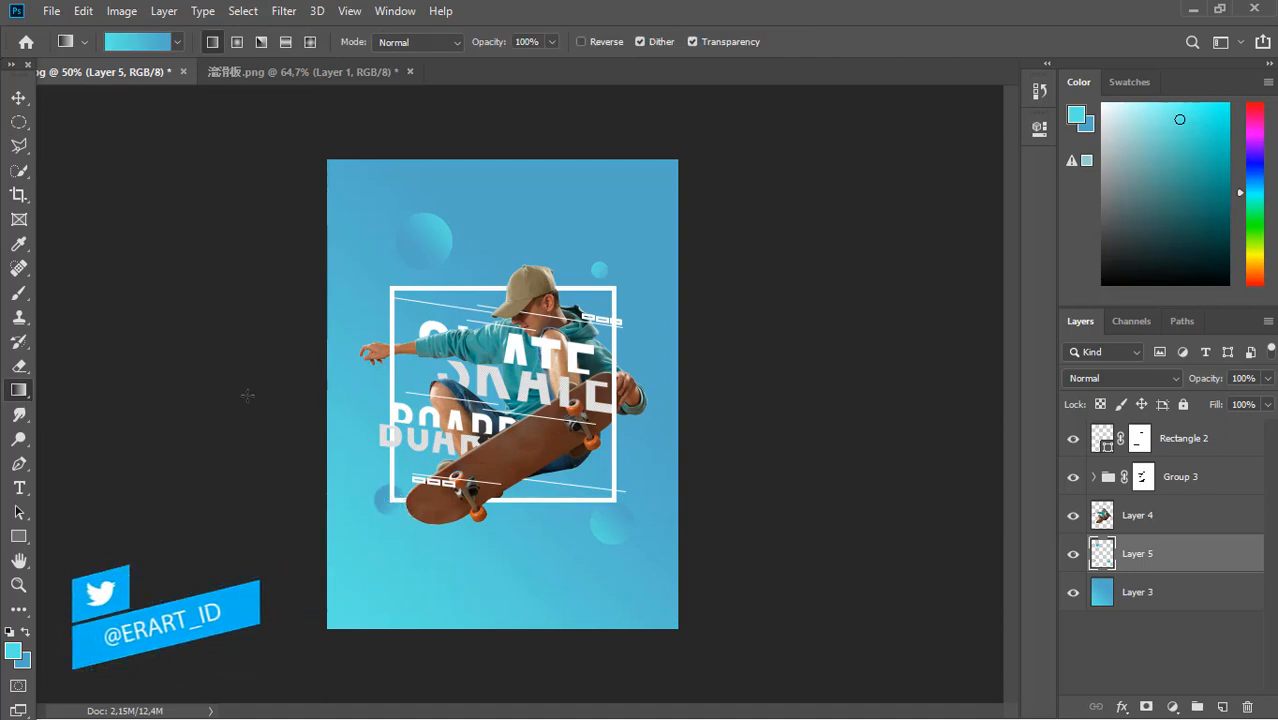
key(m)
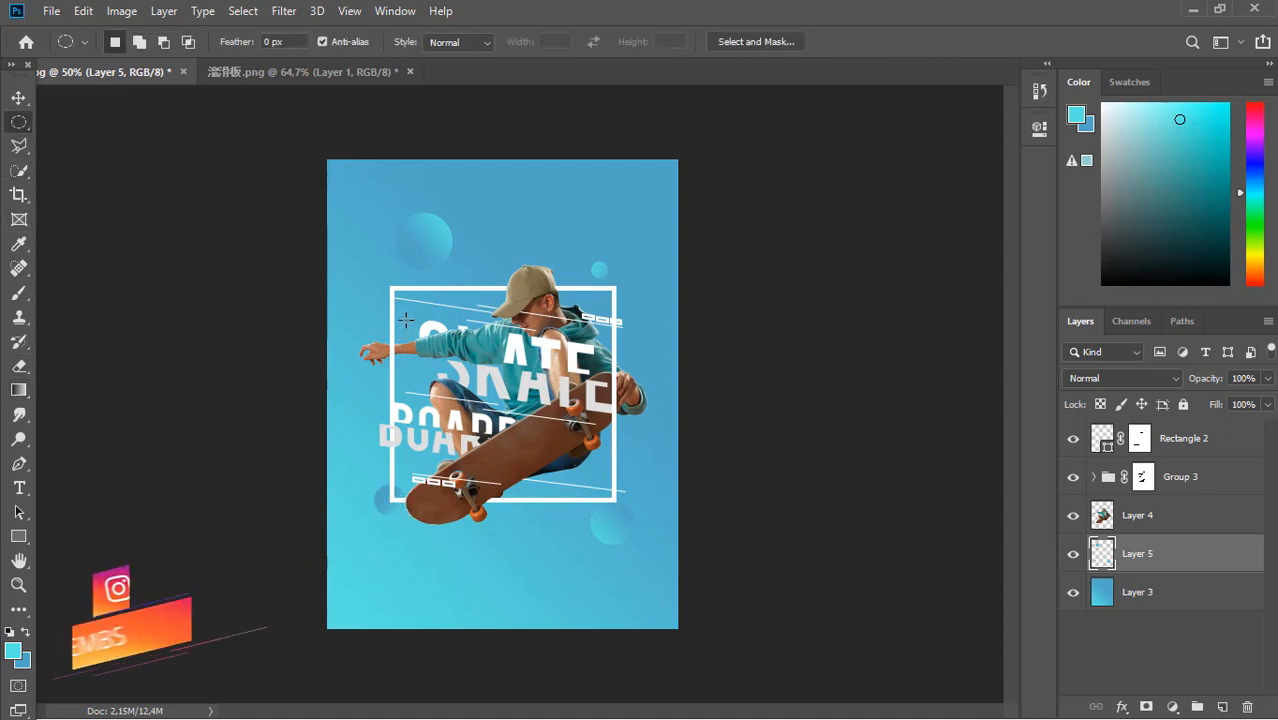
drag(378, 305, 389, 314)
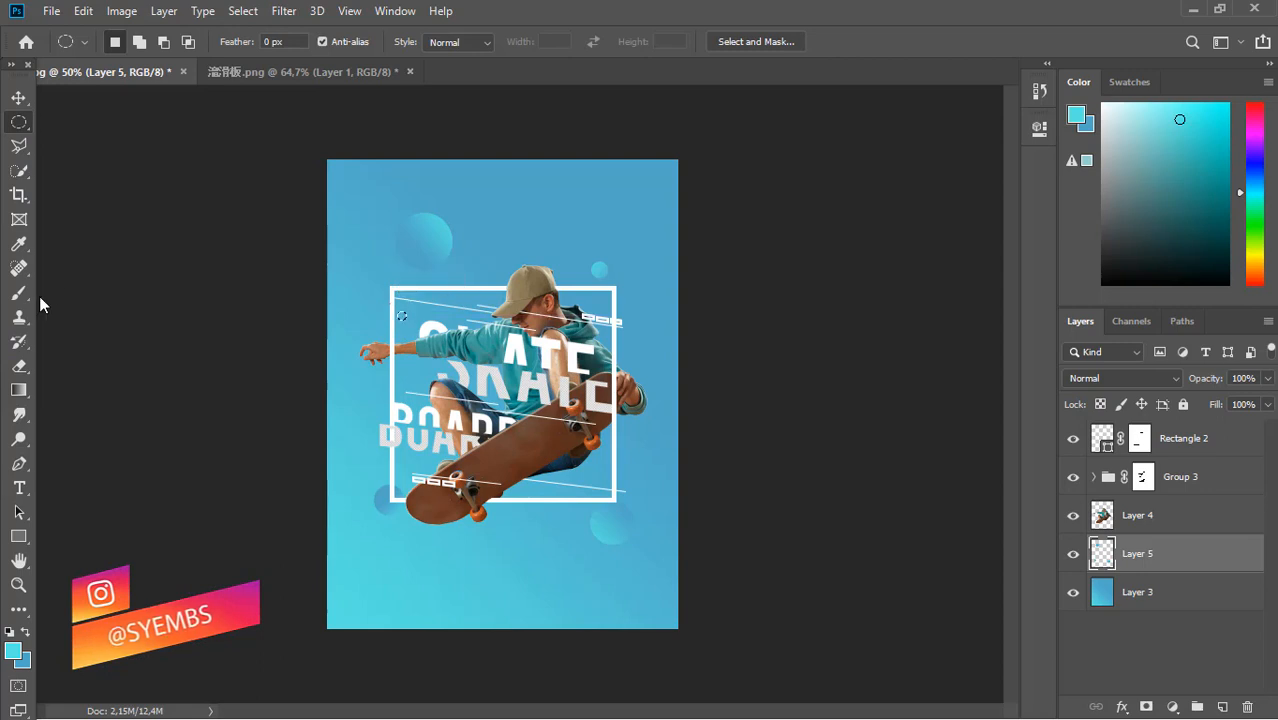
click(19, 390)
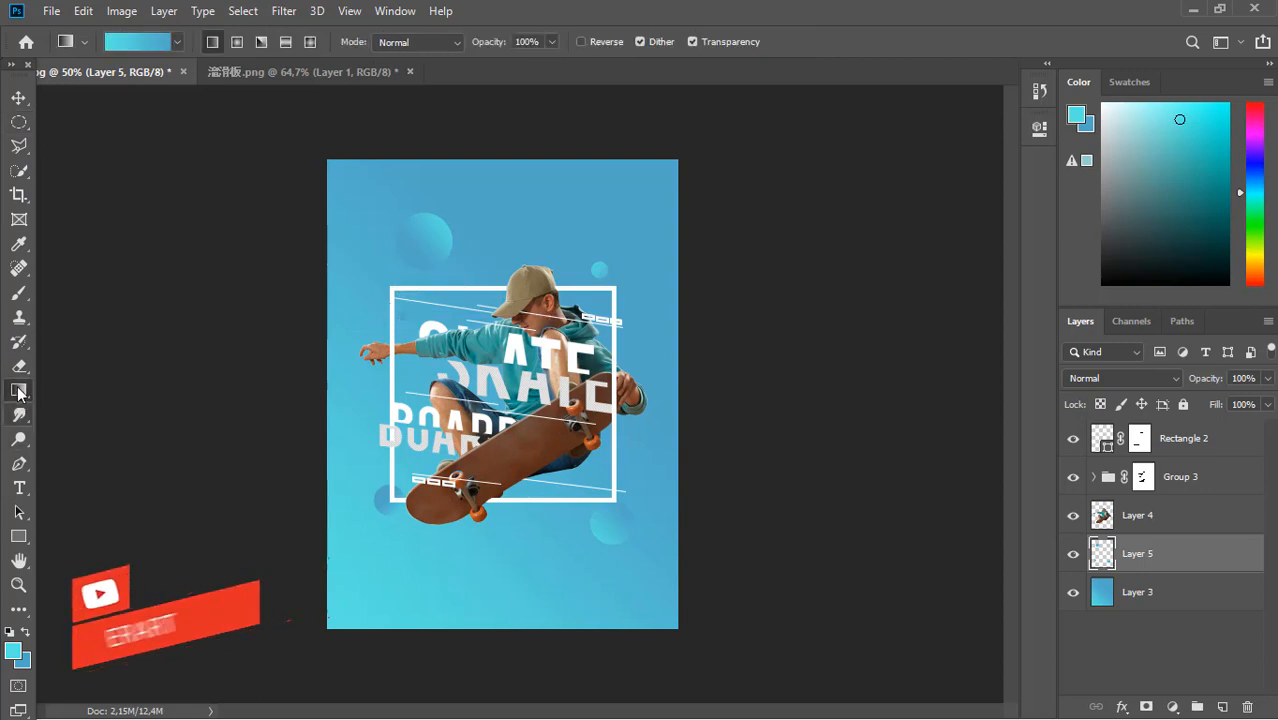
click(19, 121)
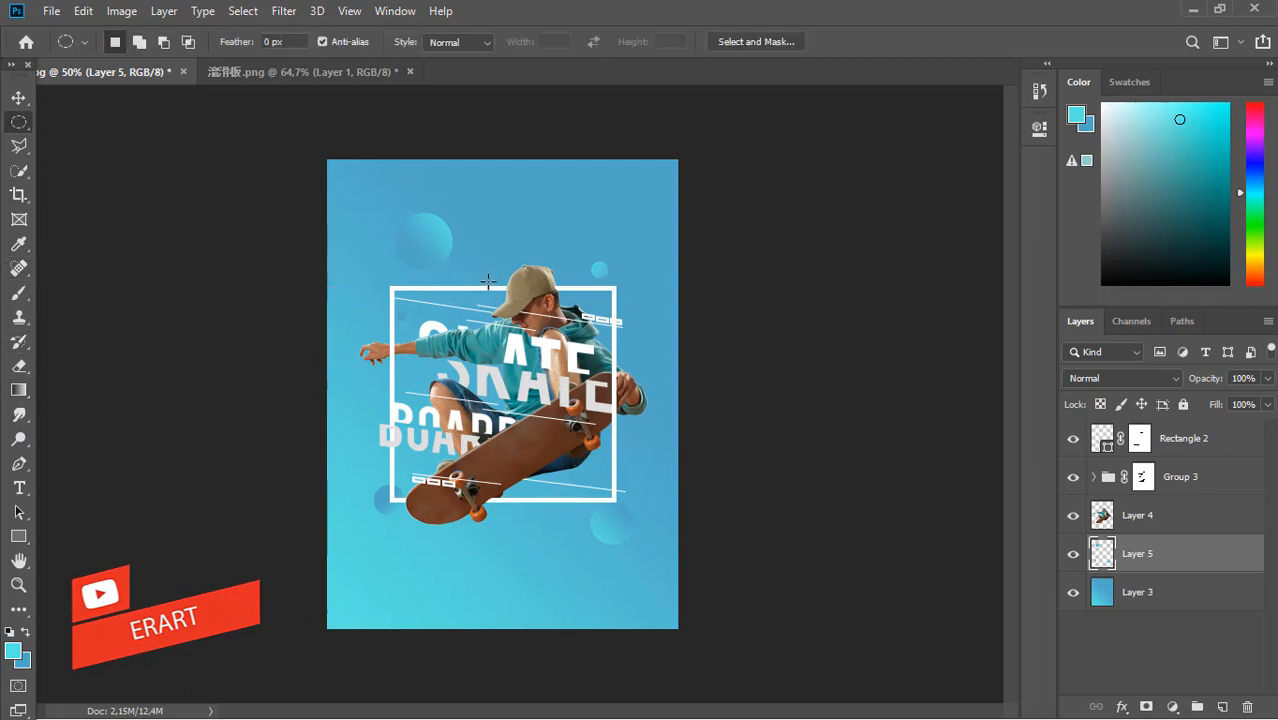
drag(487, 282, 479, 270)
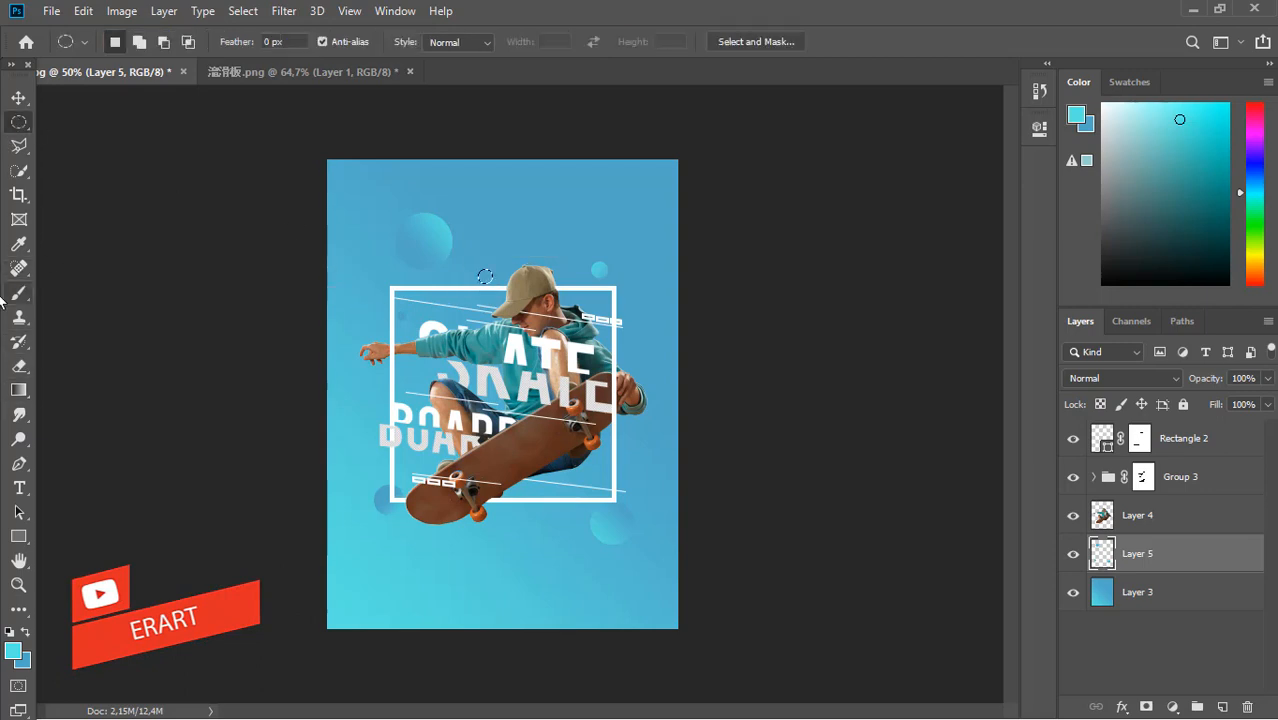
click(18, 391)
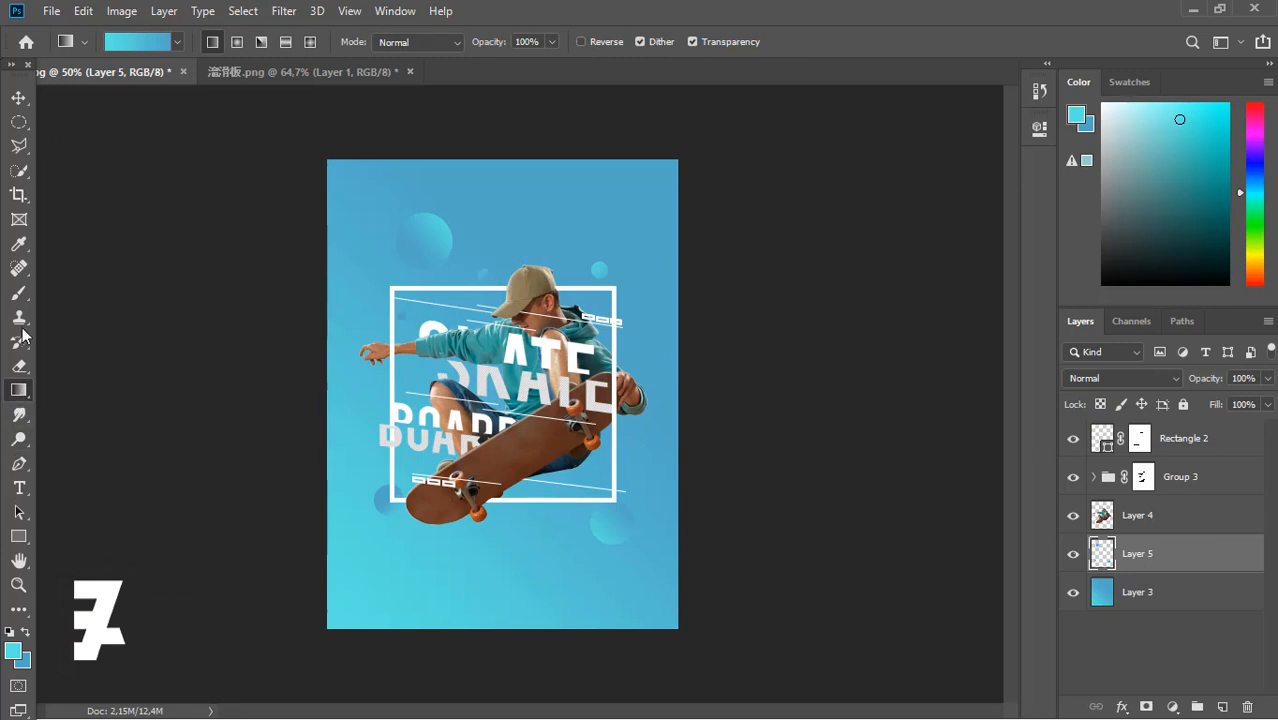
Add gradient circles below the skateboard and near the poster's top, then select Rectangle 2
click(19, 121)
drag(488, 576, 443, 530)
click(19, 389)
drag(513, 580, 513, 580)
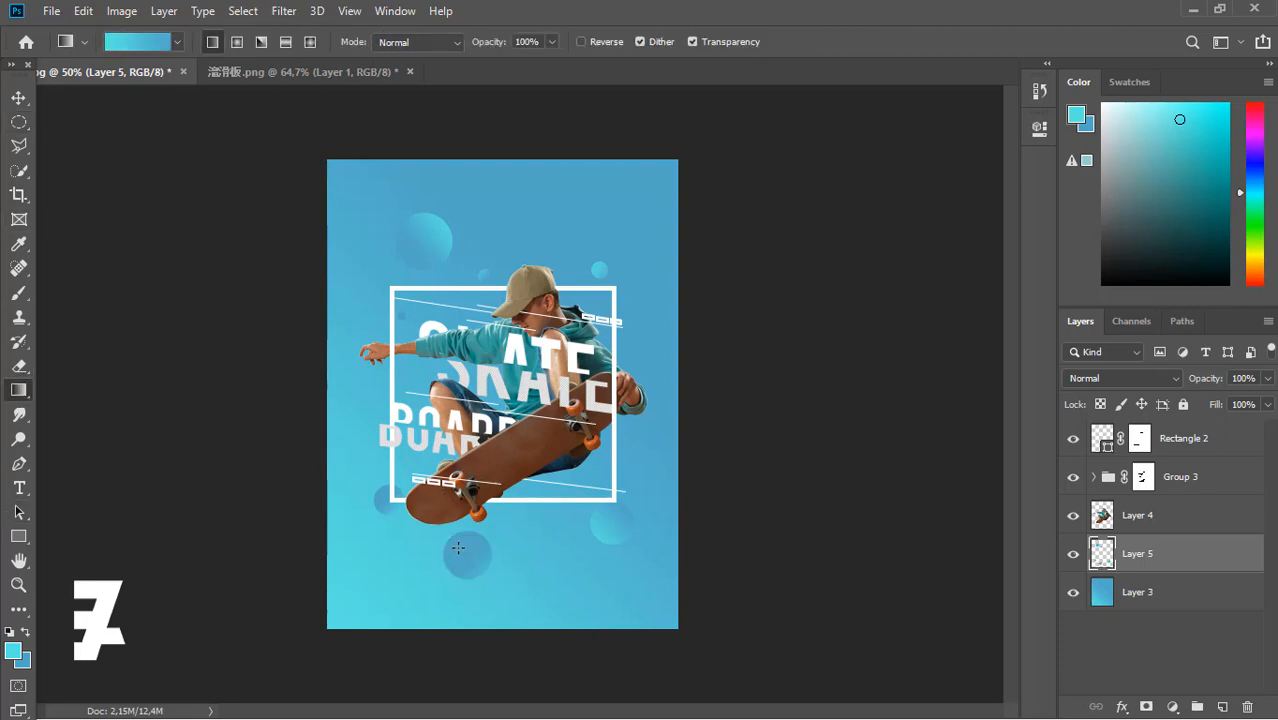
click(19, 121)
drag(549, 235, 531, 220)
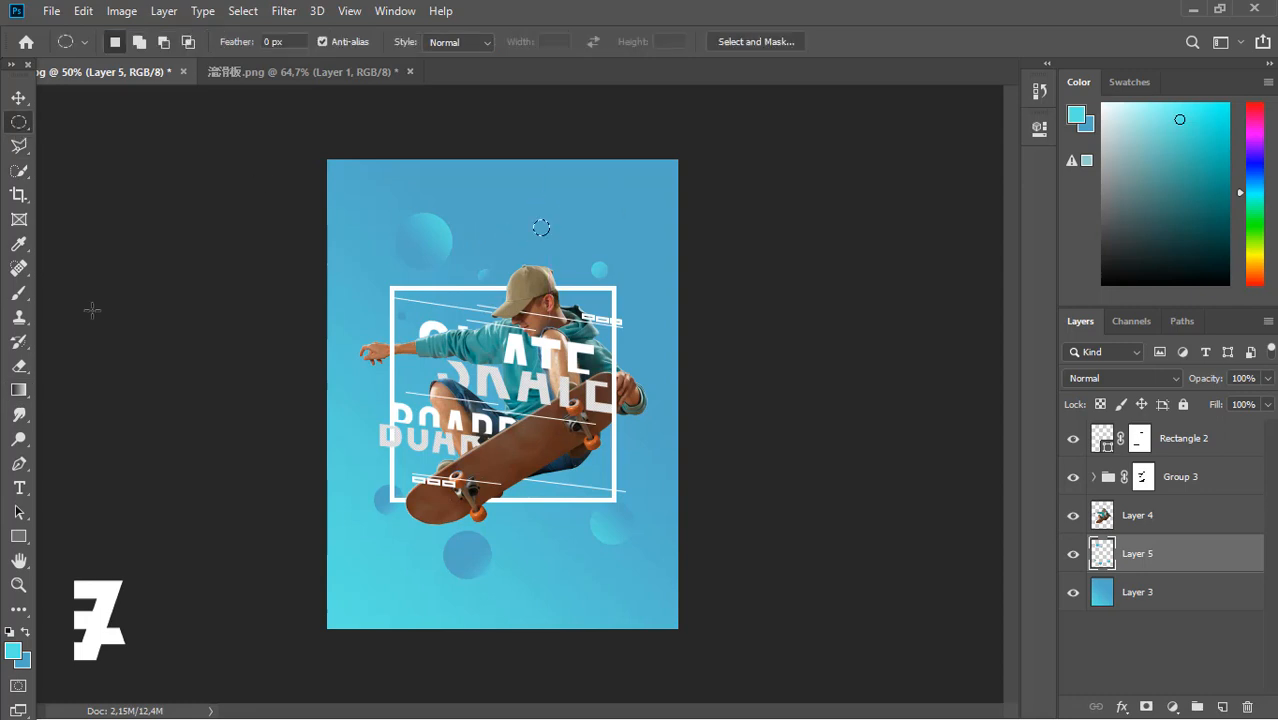
key(g)
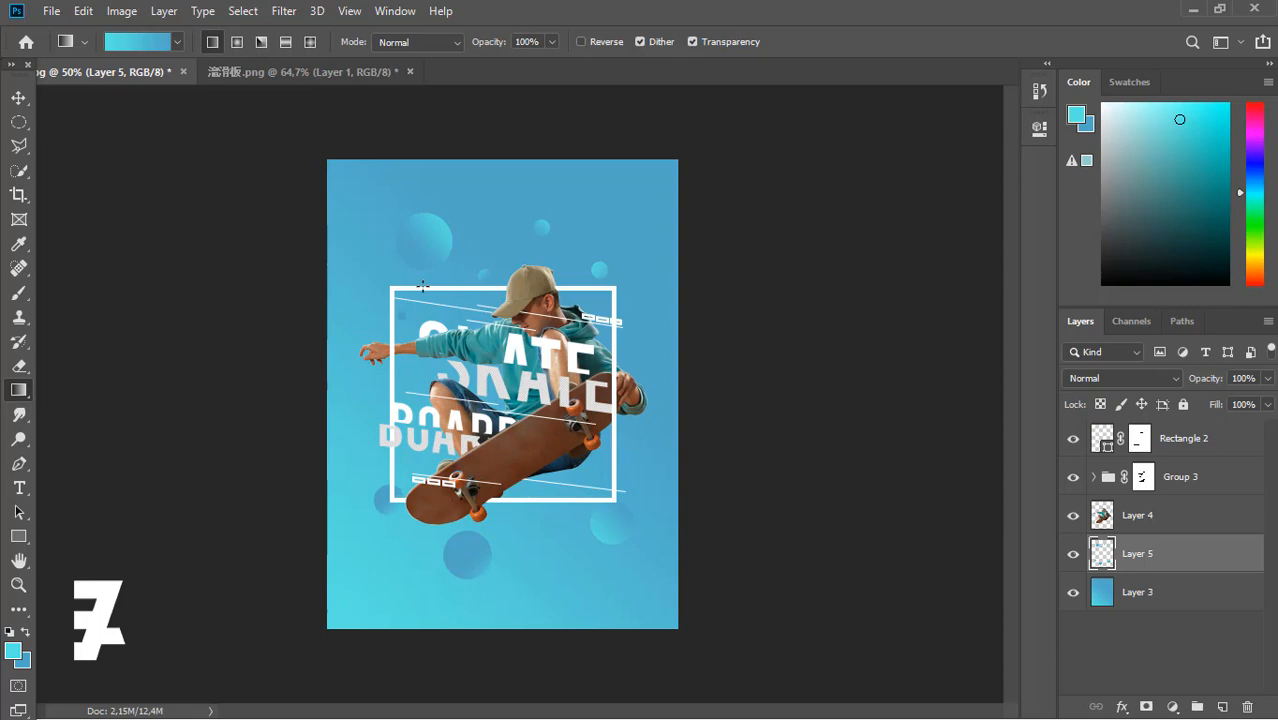
click(1221, 436)
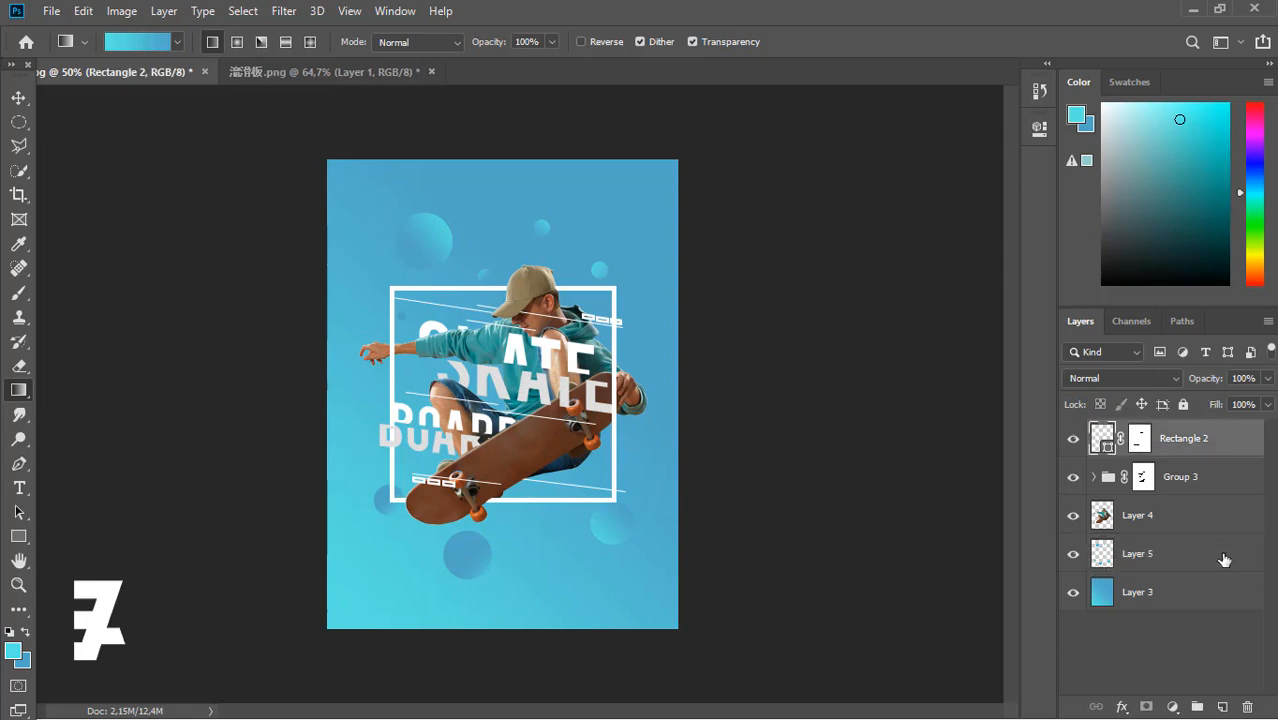
Create a new text layer reading 003 near the poster's bottom
click(1221, 699)
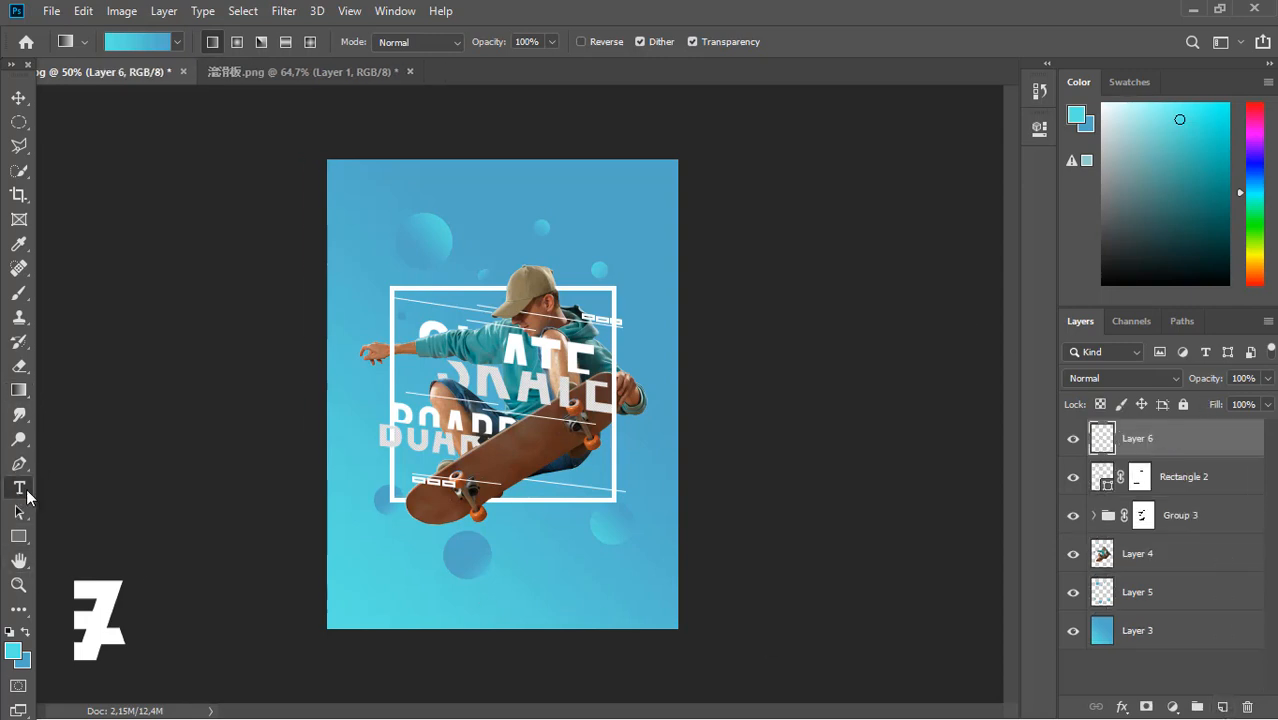
click(19, 488)
click(536, 591)
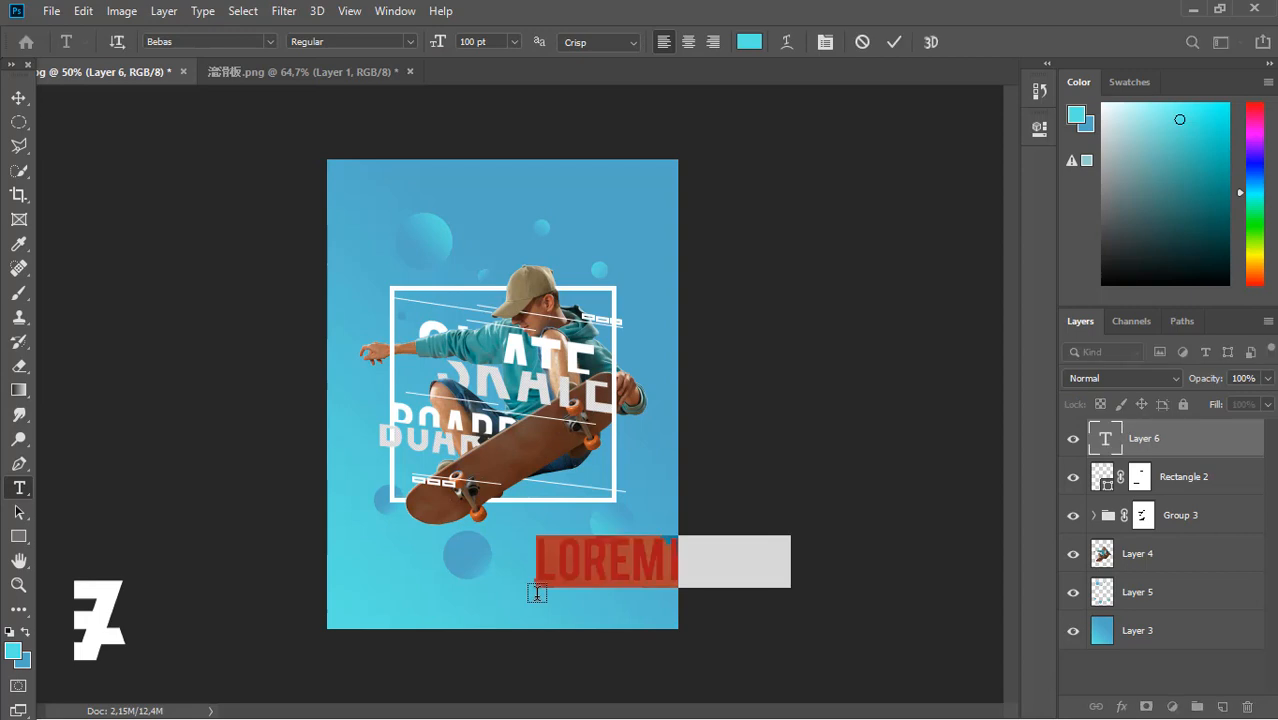
text(03)
key(BackSpace)
text(03)
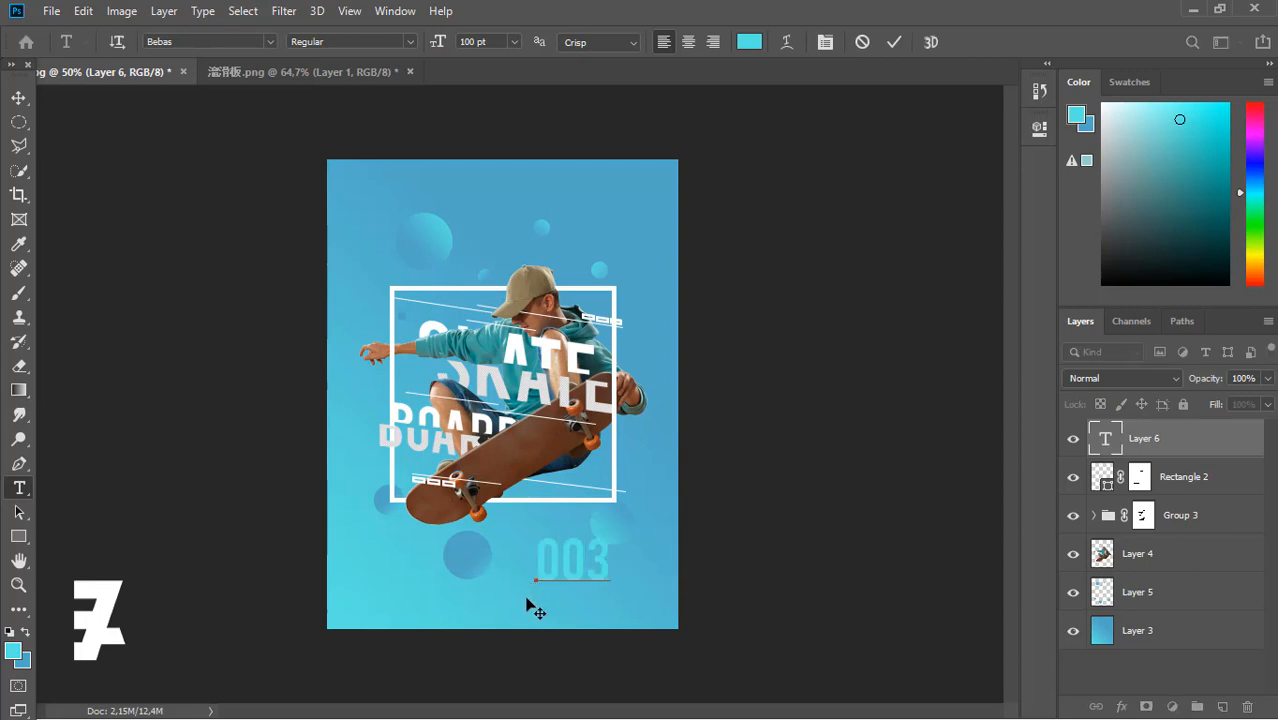
Set the 003 text to 36 pt in white (ffffff)
key(ctrl+a)
click(514, 42)
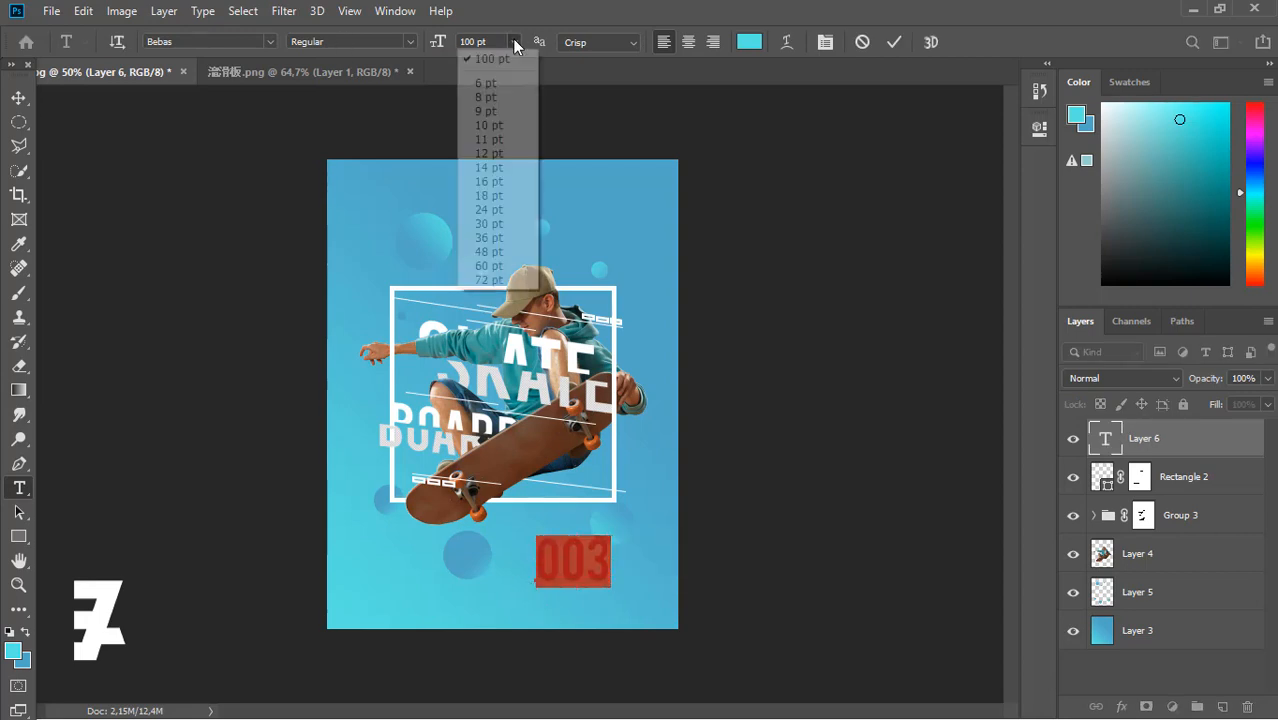
click(498, 196)
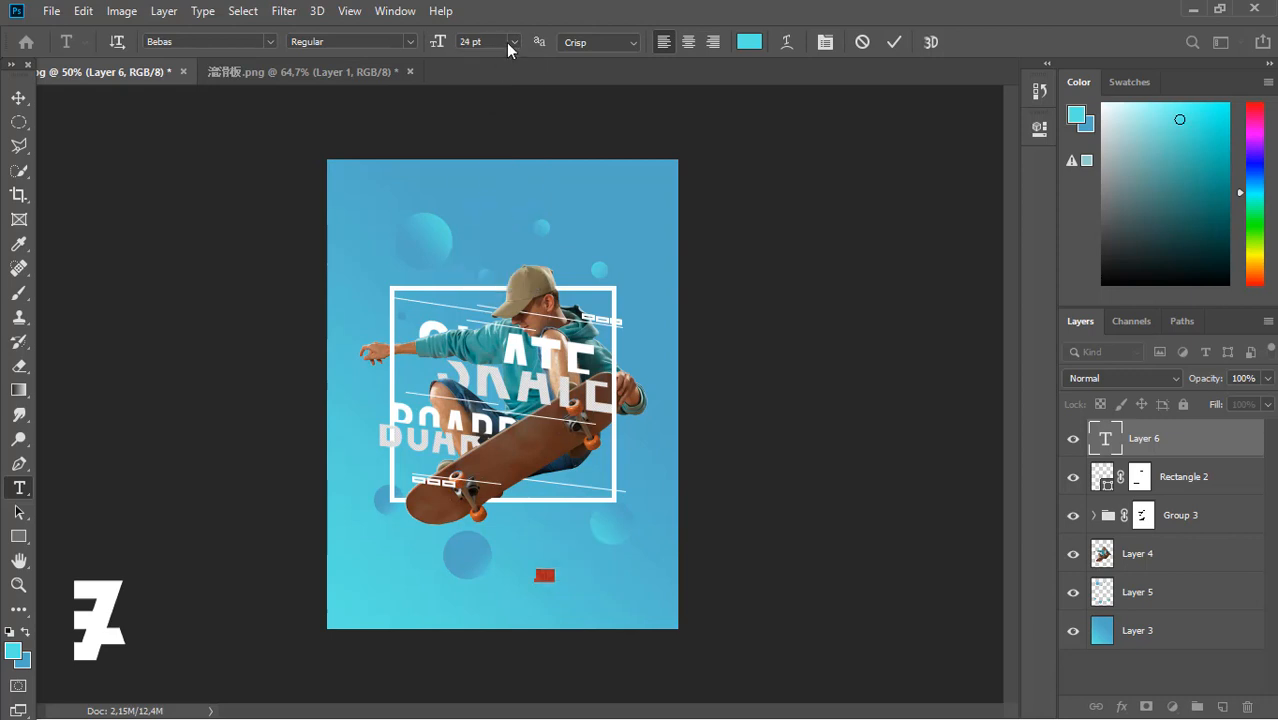
click(514, 42)
click(480, 248)
click(15, 657)
text(ffffff)
click(1065, 308)
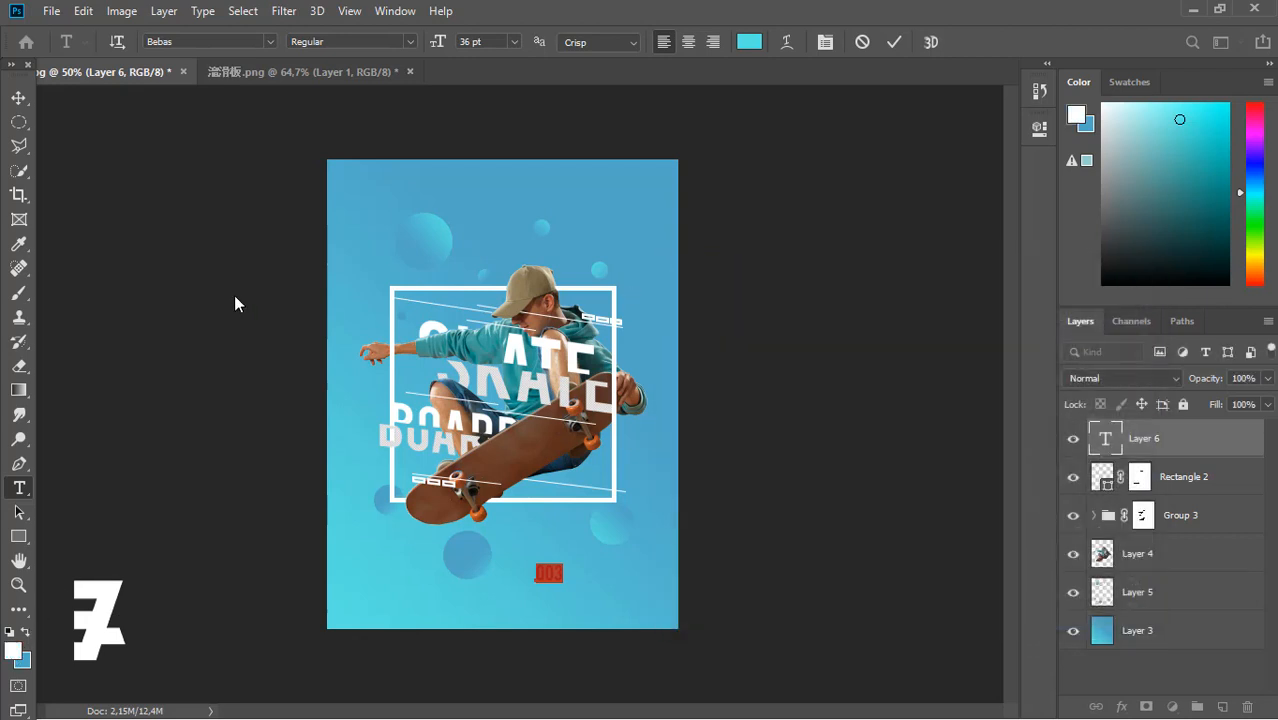
Move 003 to the top-right corner, and duplicate it to the top-left edited to ERART
click(19, 98)
drag(556, 578, 656, 182)
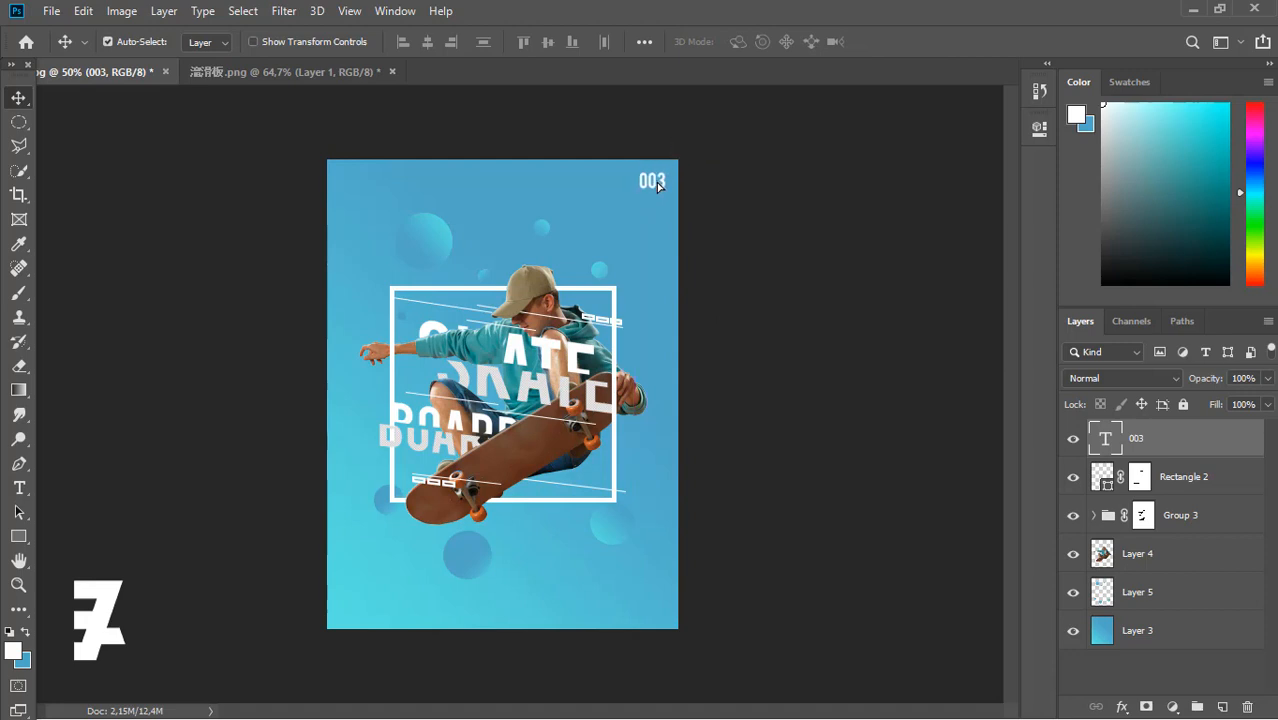
key(ctrl+j)
drag(656, 182, 335, 185)
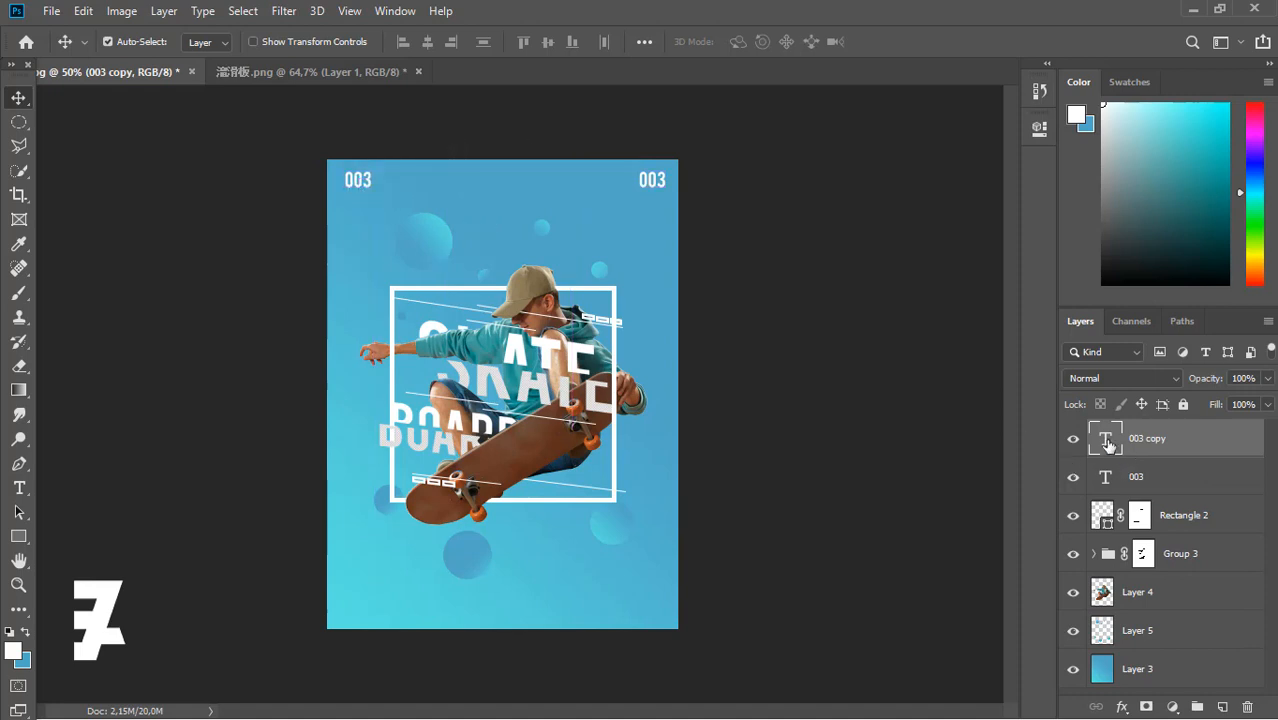
double_click(1106, 440)
text(ERART)
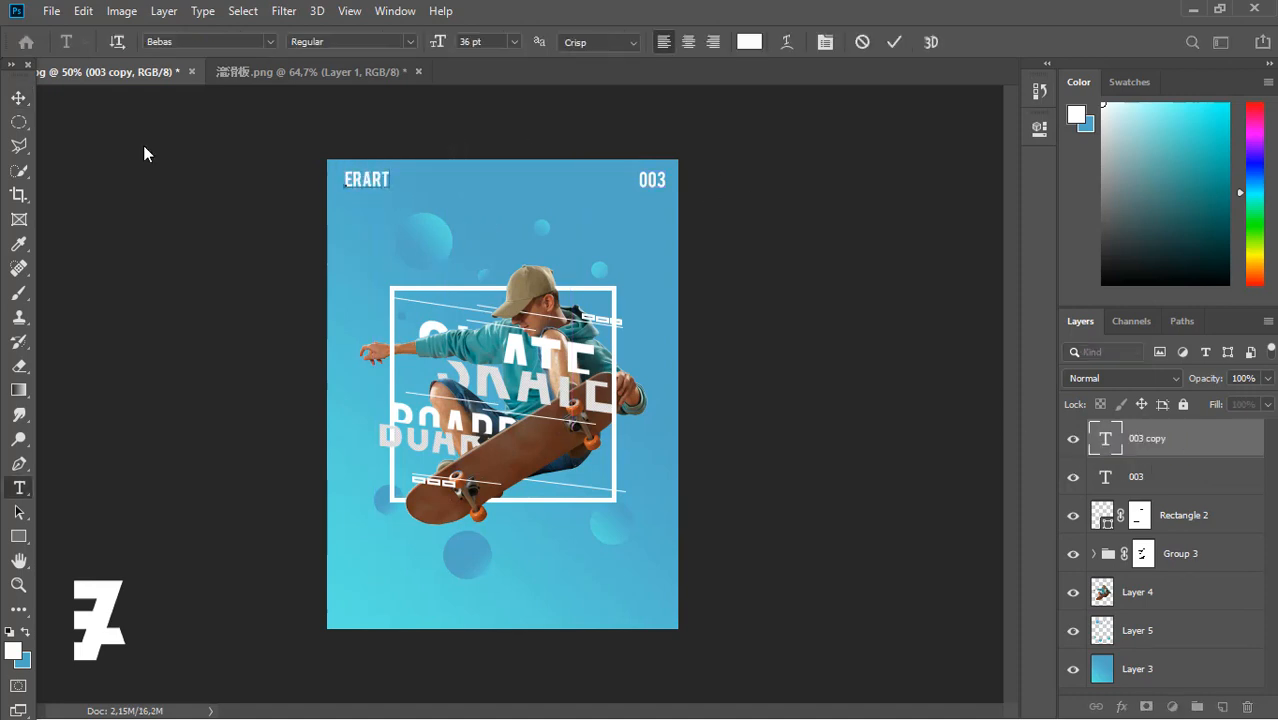
click(19, 98)
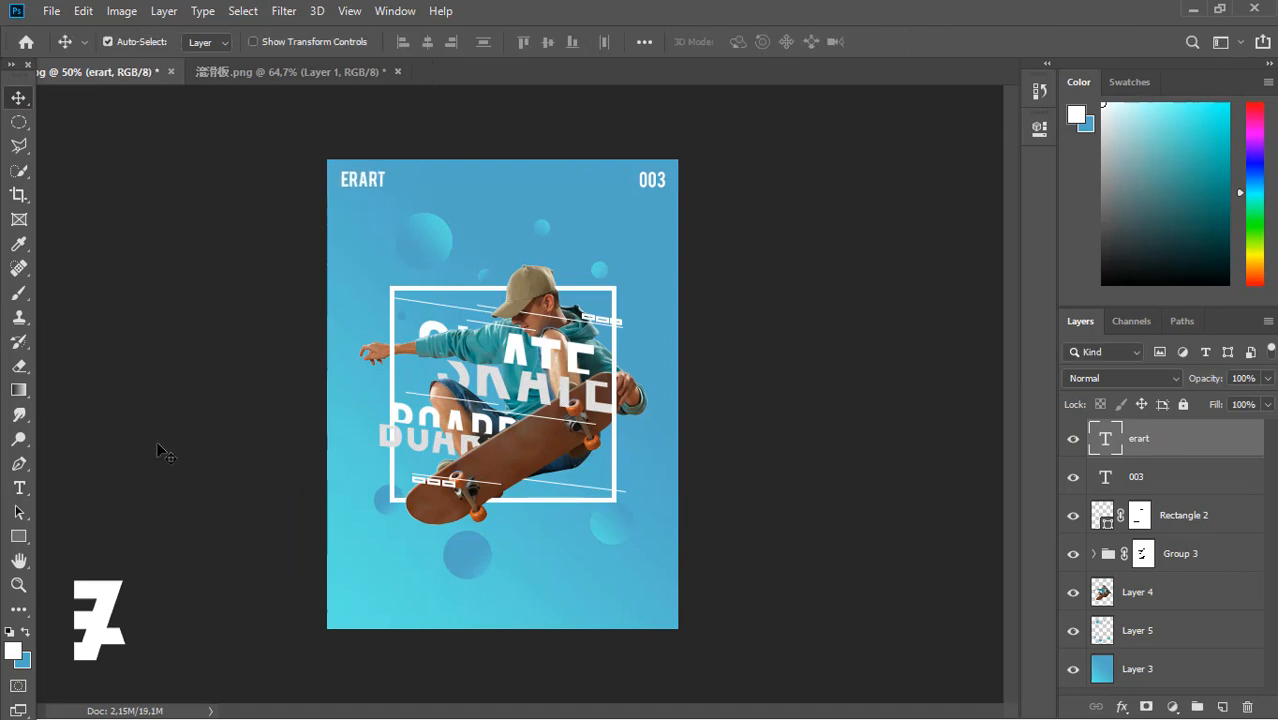
Add a text box at the bottom centre and type the author's name as the credit line
key(t)
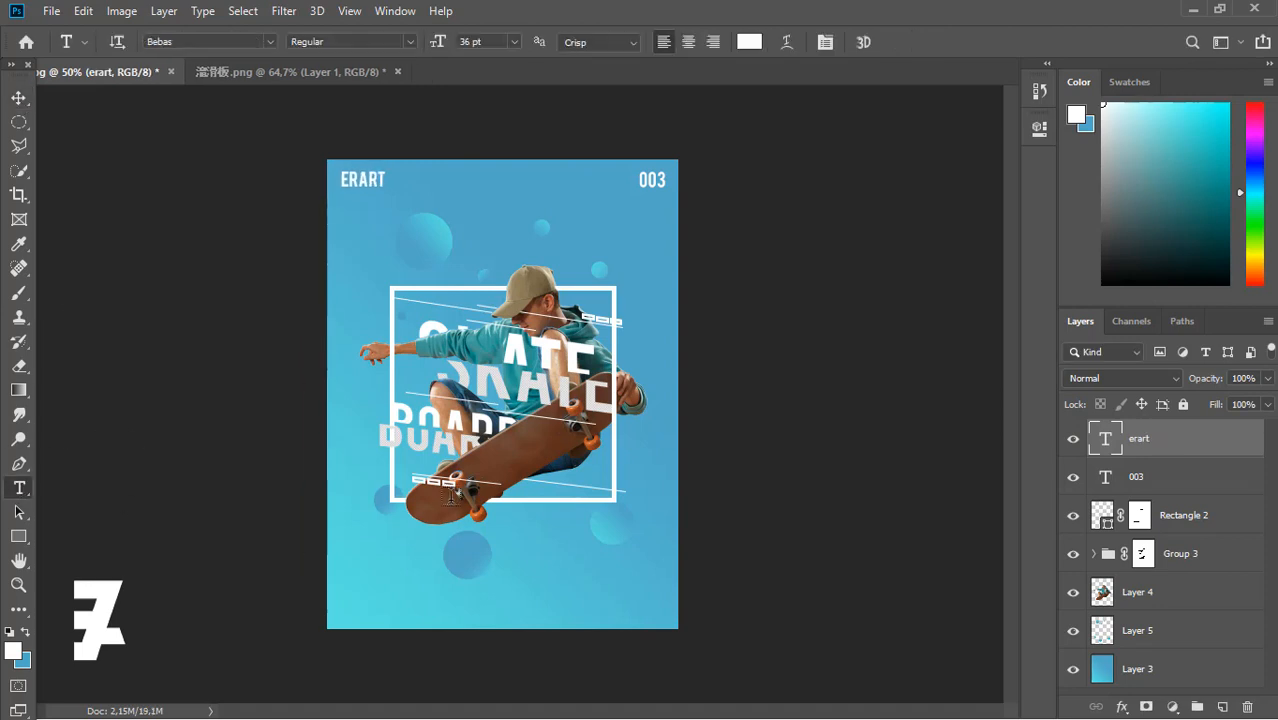
click(500, 600)
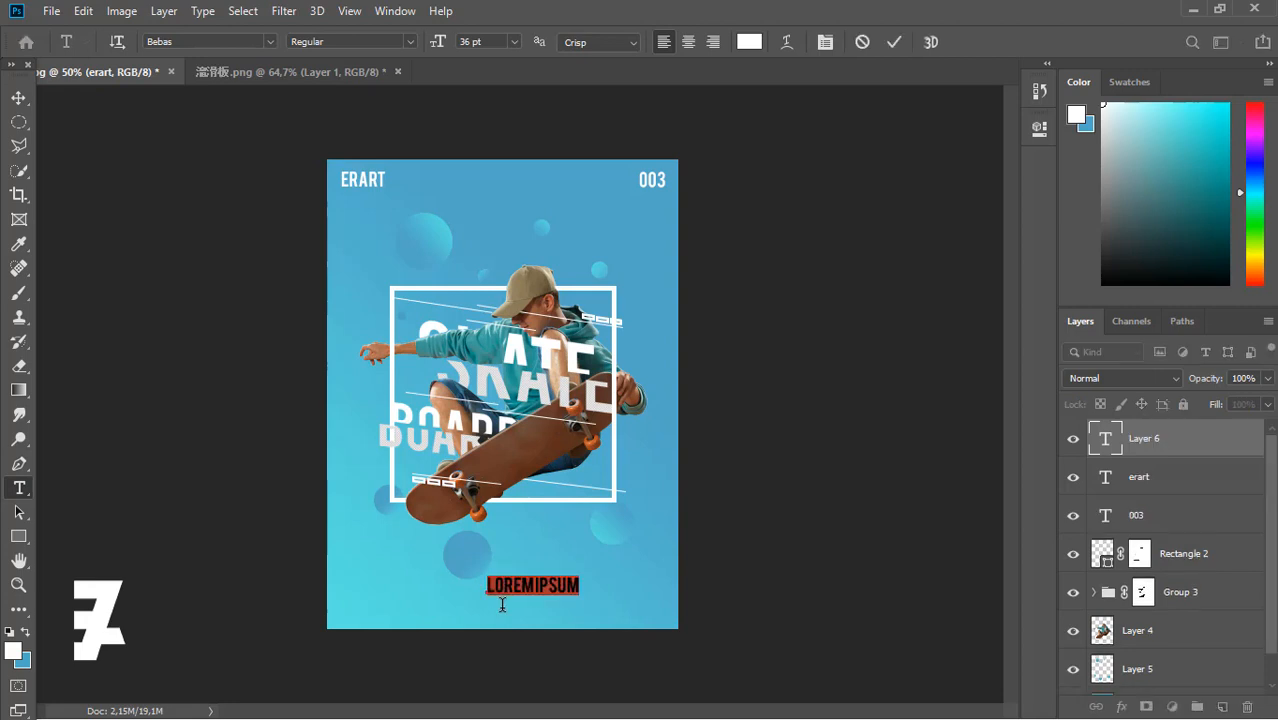
text(BYH)
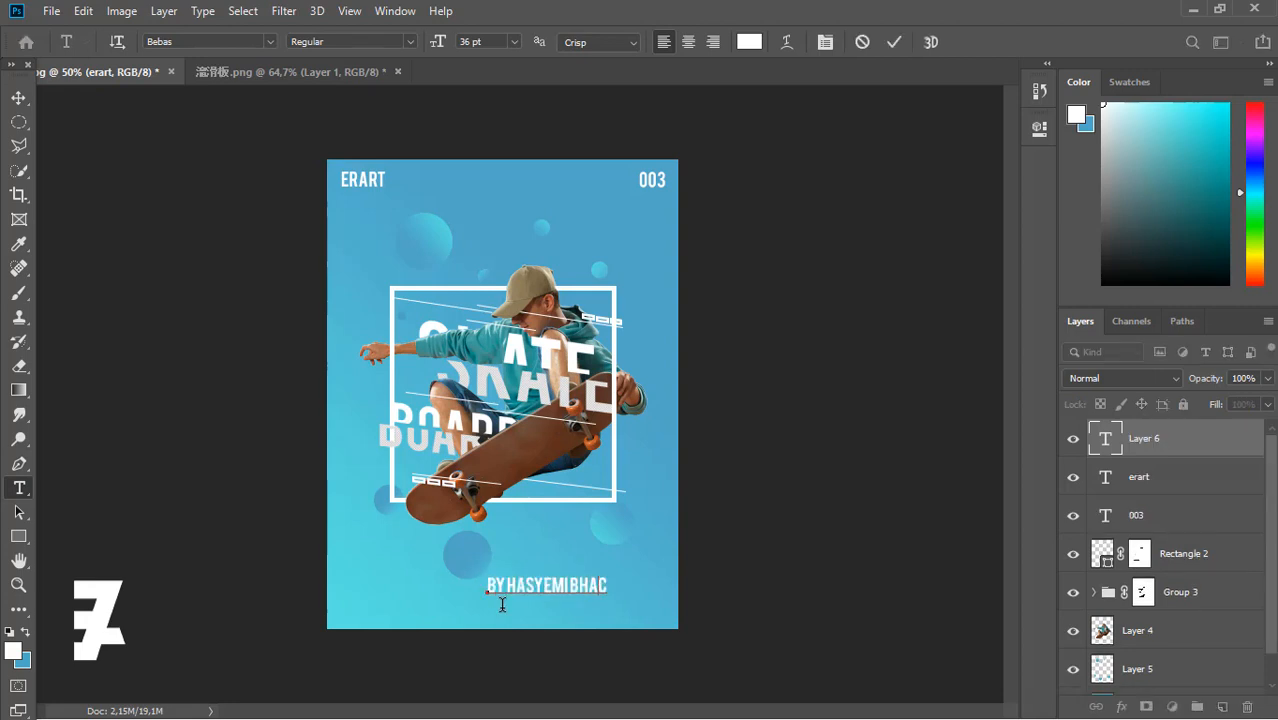
key(BackSpace)
key(BackSpace)
key(BackSpace)
text(ACHRET SAPAR)
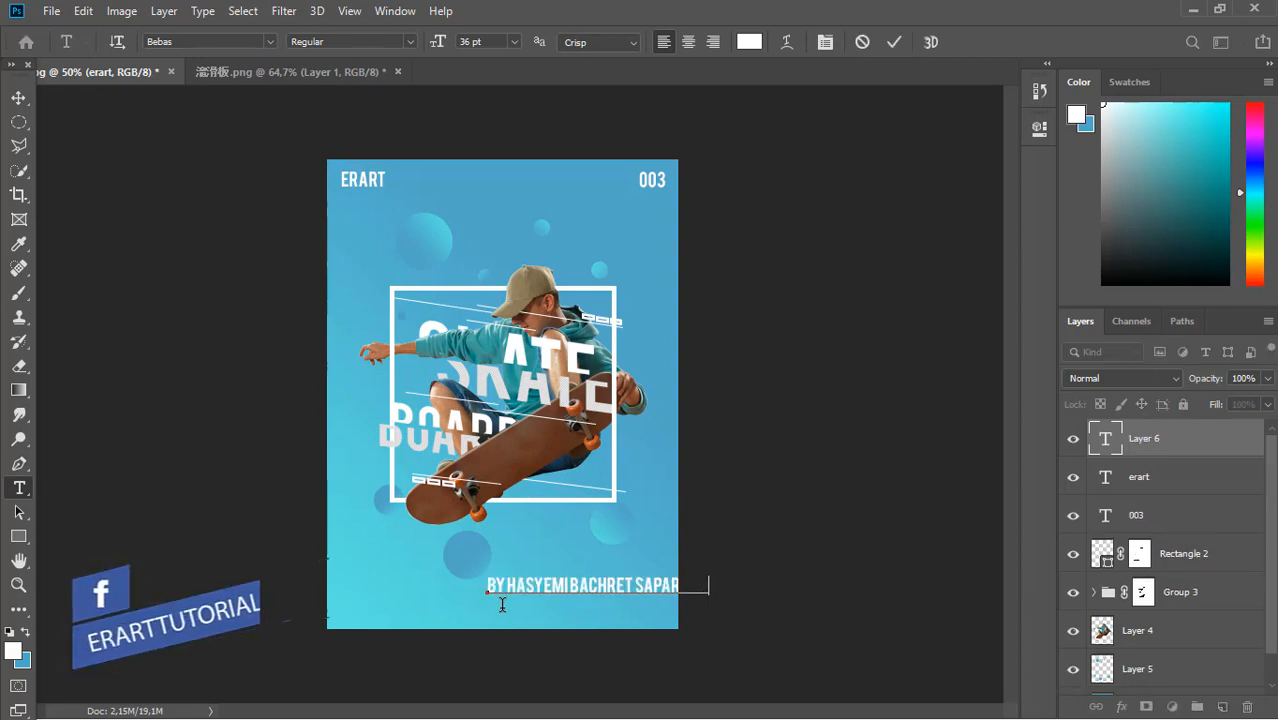
Set the credit line's font size to 14 pt
key(ctrl+a)
click(515, 41)
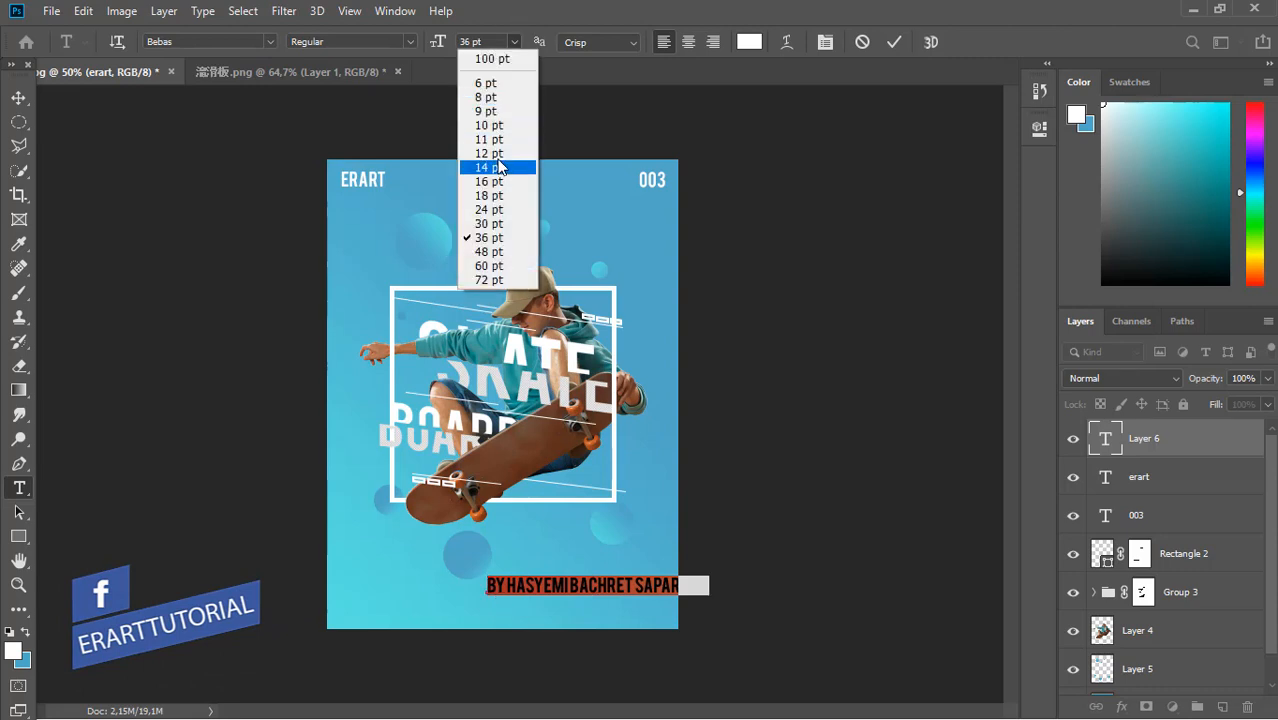
click(495, 160)
click(515, 41)
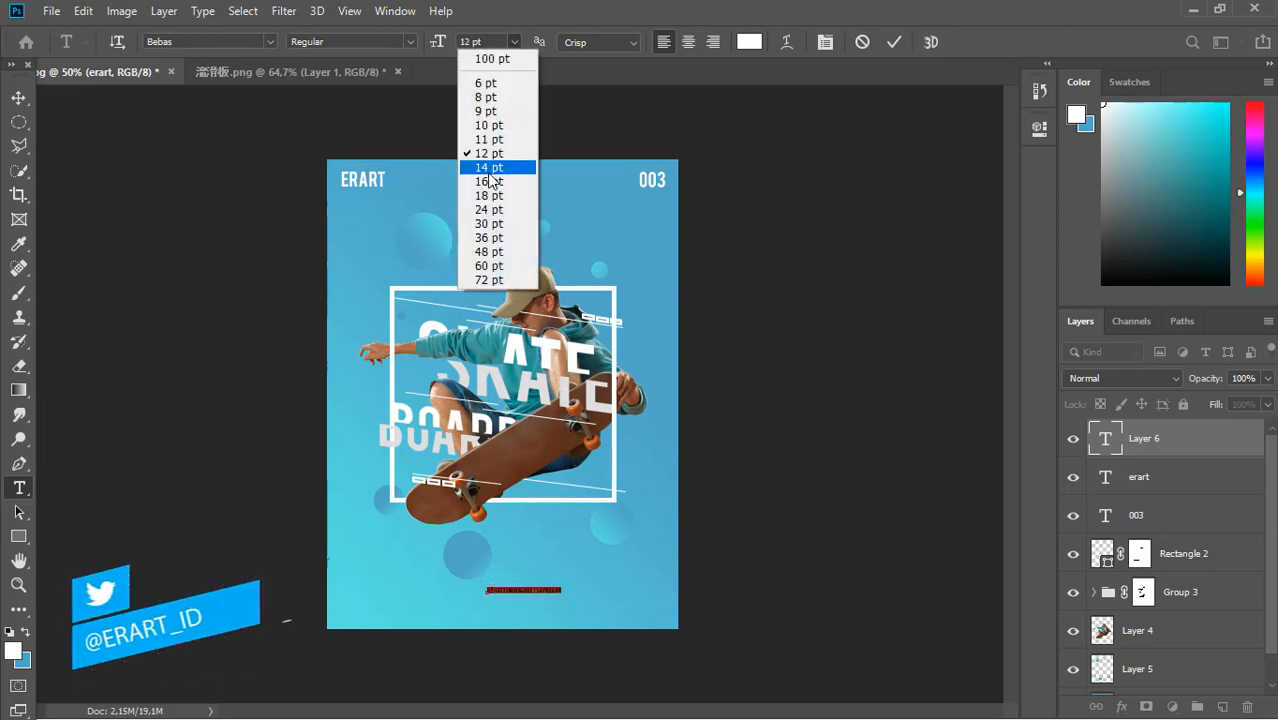
click(500, 168)
click(17, 98)
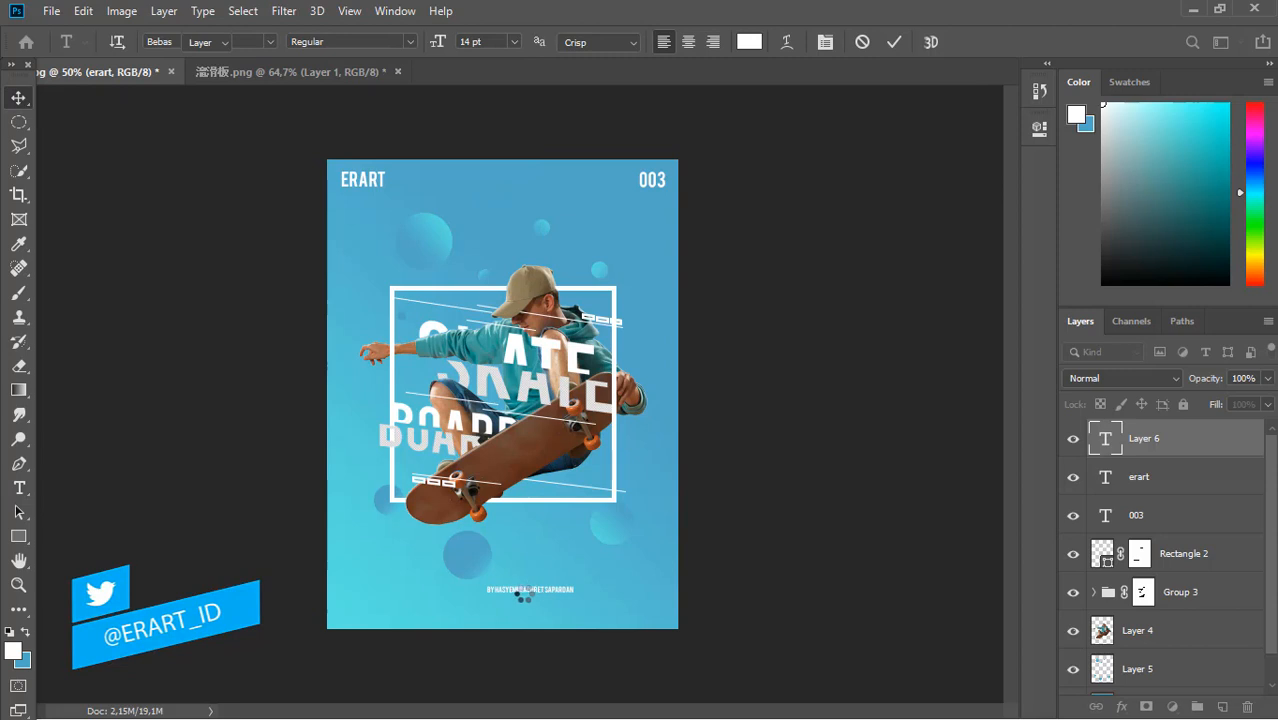
Move the credit line to the poster's bottom centre and start a date text box above it
drag(522, 596, 488, 614)
click(458, 544)
key(ctrl+a)
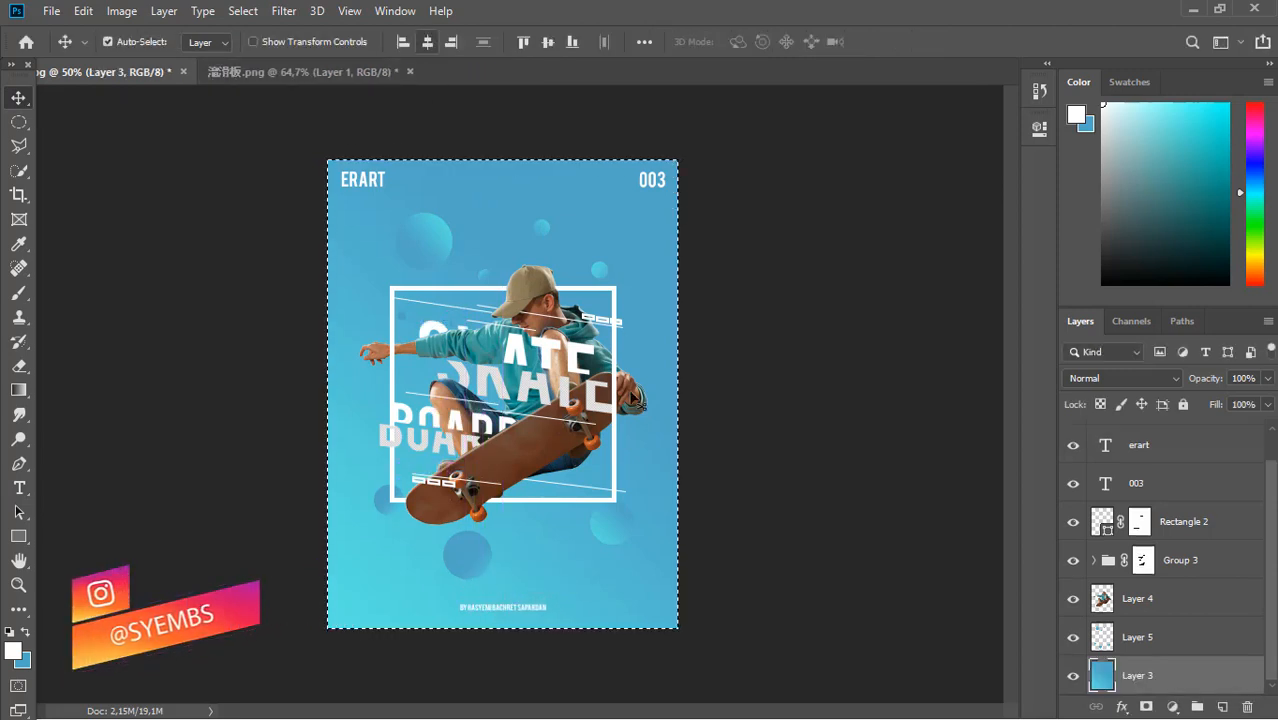
key(ctrl+d)
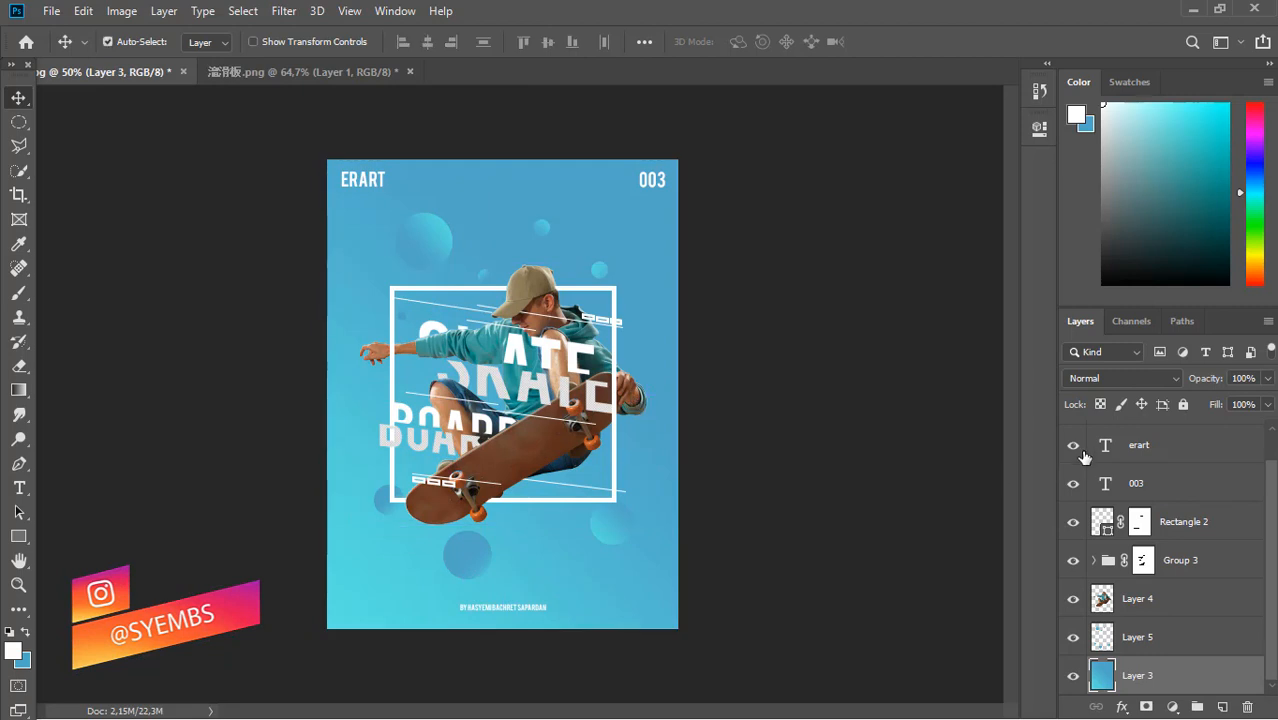
scroll(1165, 482, up, 1)
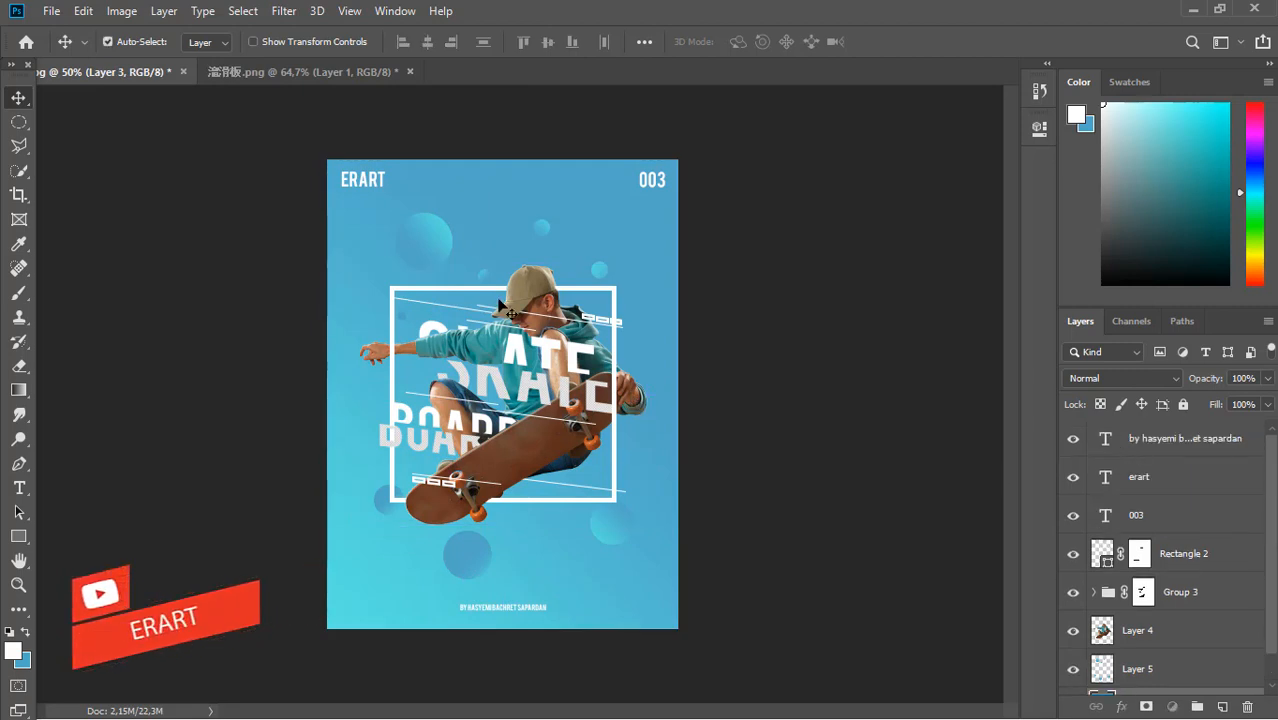
click(1185, 438)
key(ctrl+a)
key(ctrl+d)
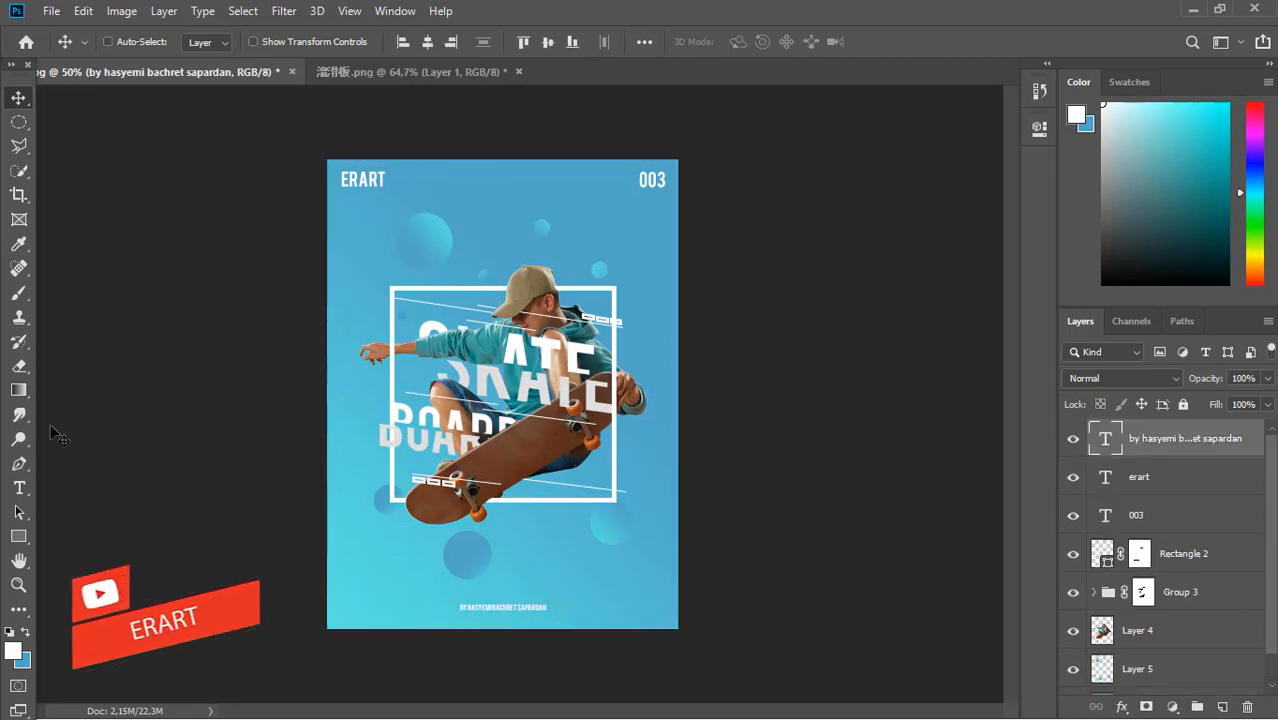
click(19, 487)
click(534, 551)
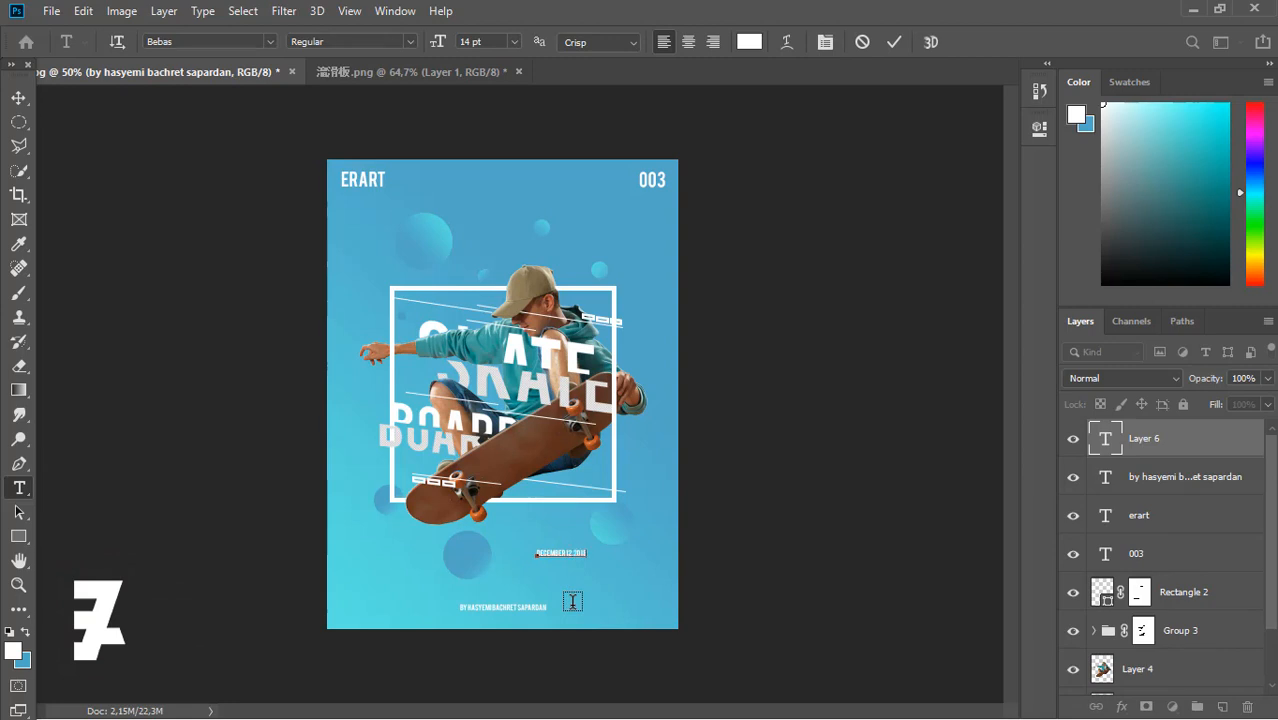
Set the date text to 16 pt
key(ctrl+a)
click(514, 41)
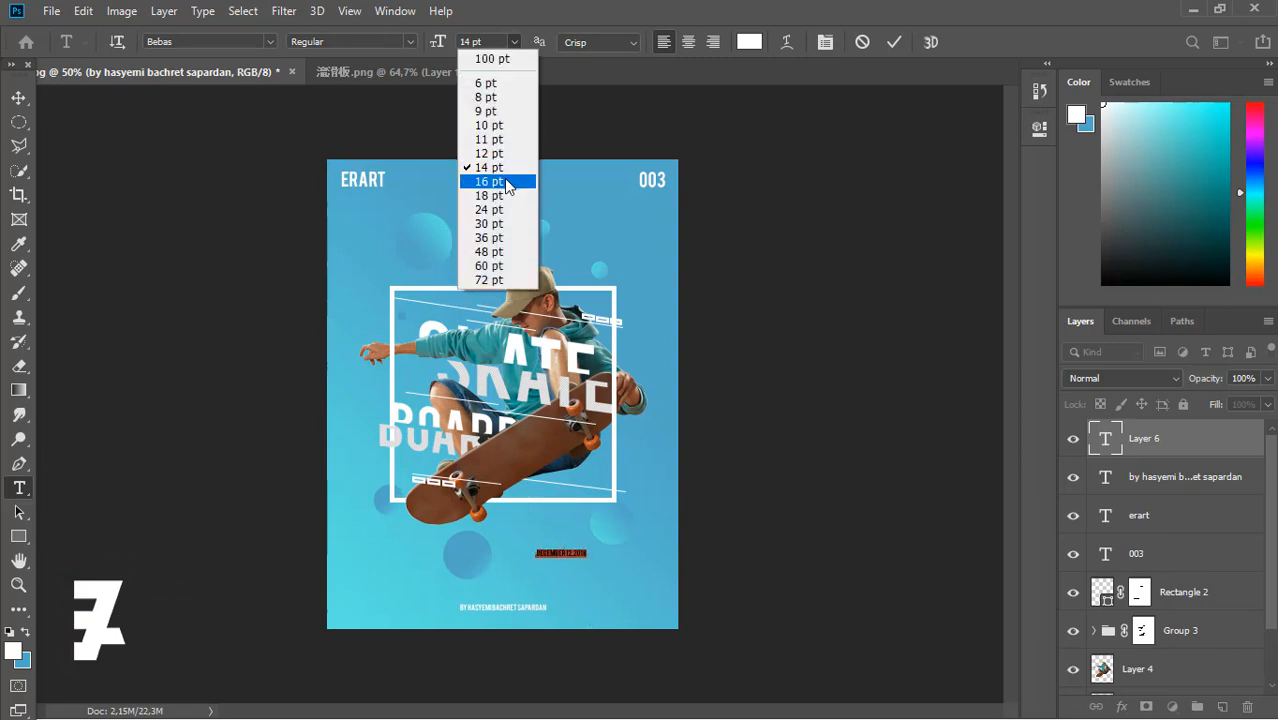
click(490, 181)
click(18, 97)
Rotate the date -90° with Edit > Transform > Rotate so it runs vertically
click(83, 11)
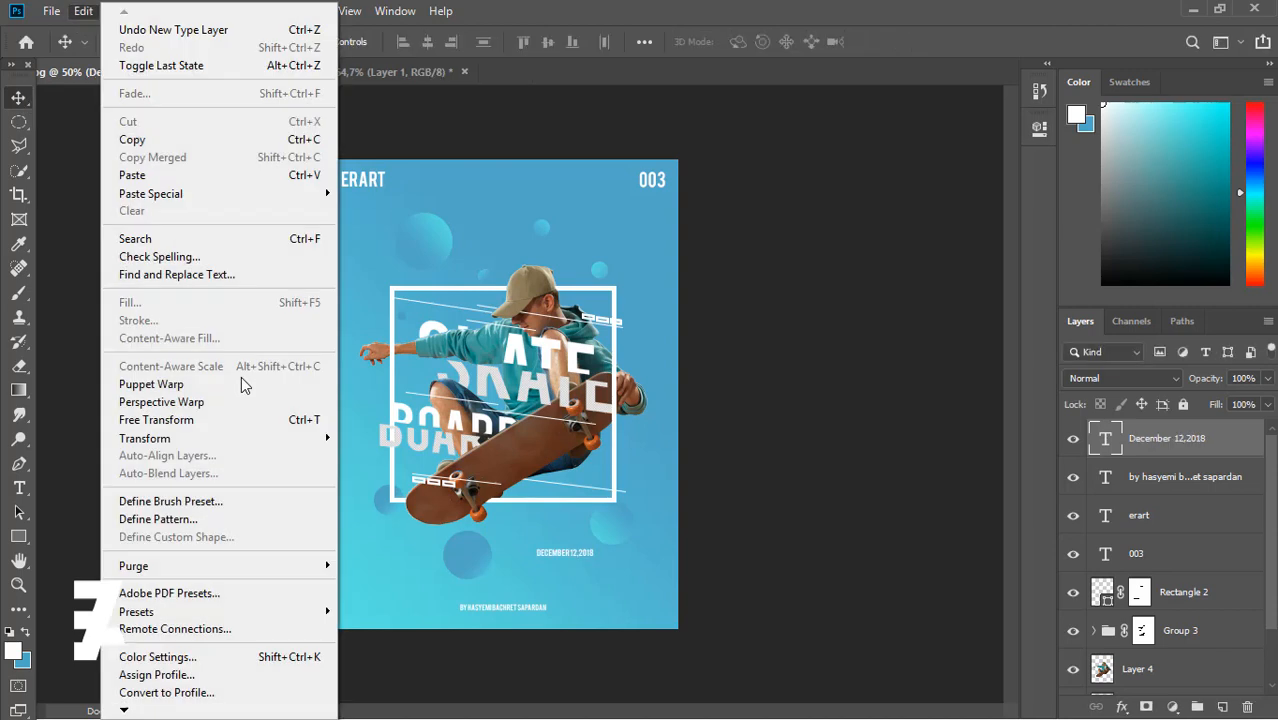
mouse_move(265, 445)
click(370, 482)
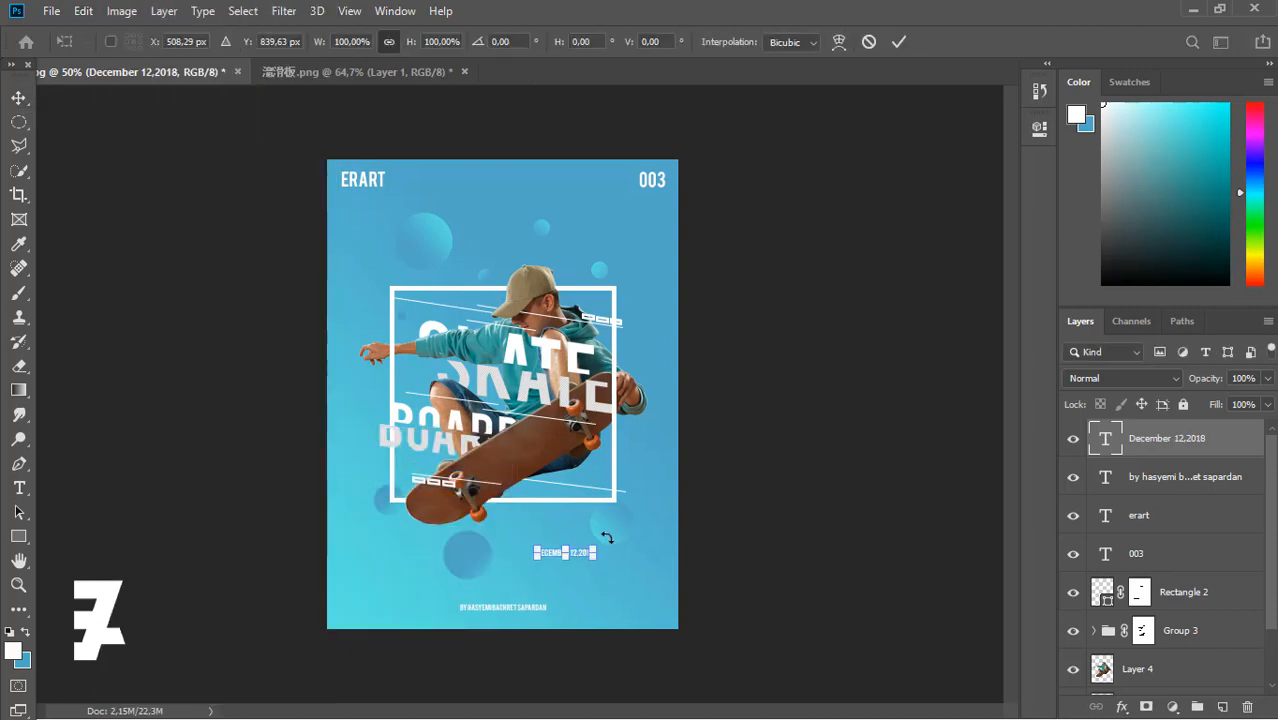
drag(605, 540, 358, 408)
click(18, 97)
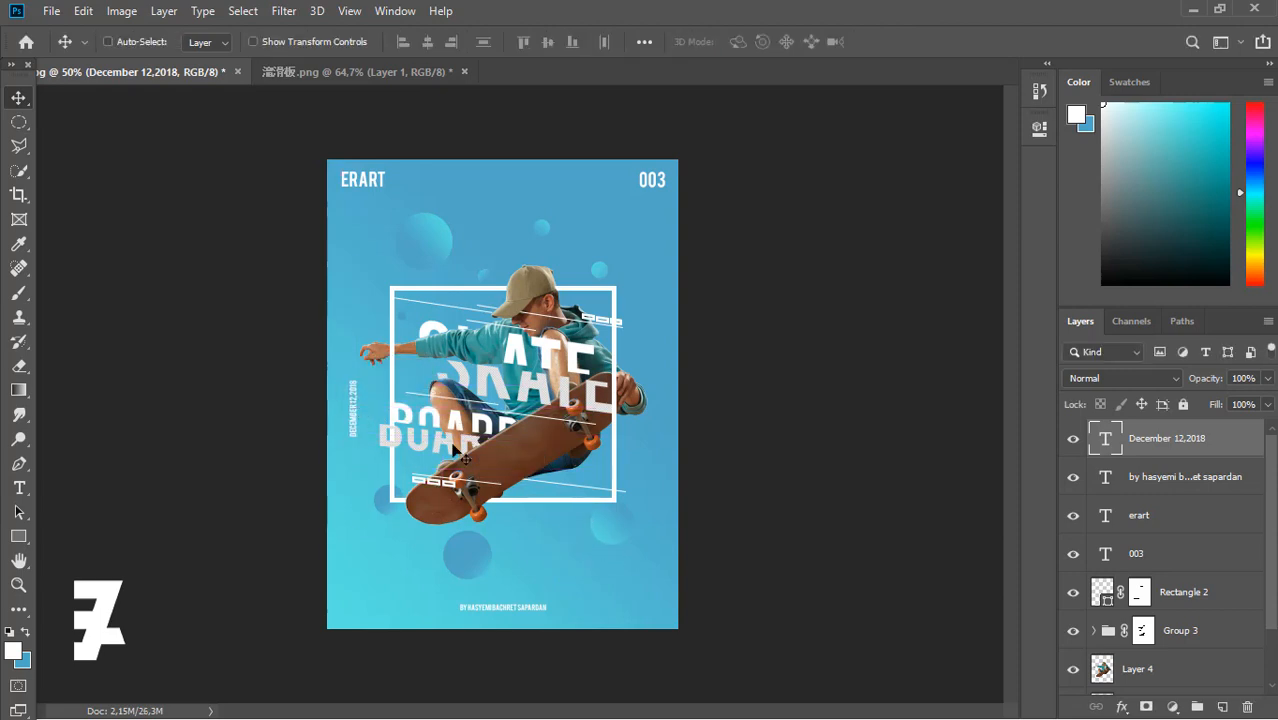
Align the vertical date to the poster's vertical centre
key(ctrl+a)
click(547, 42)
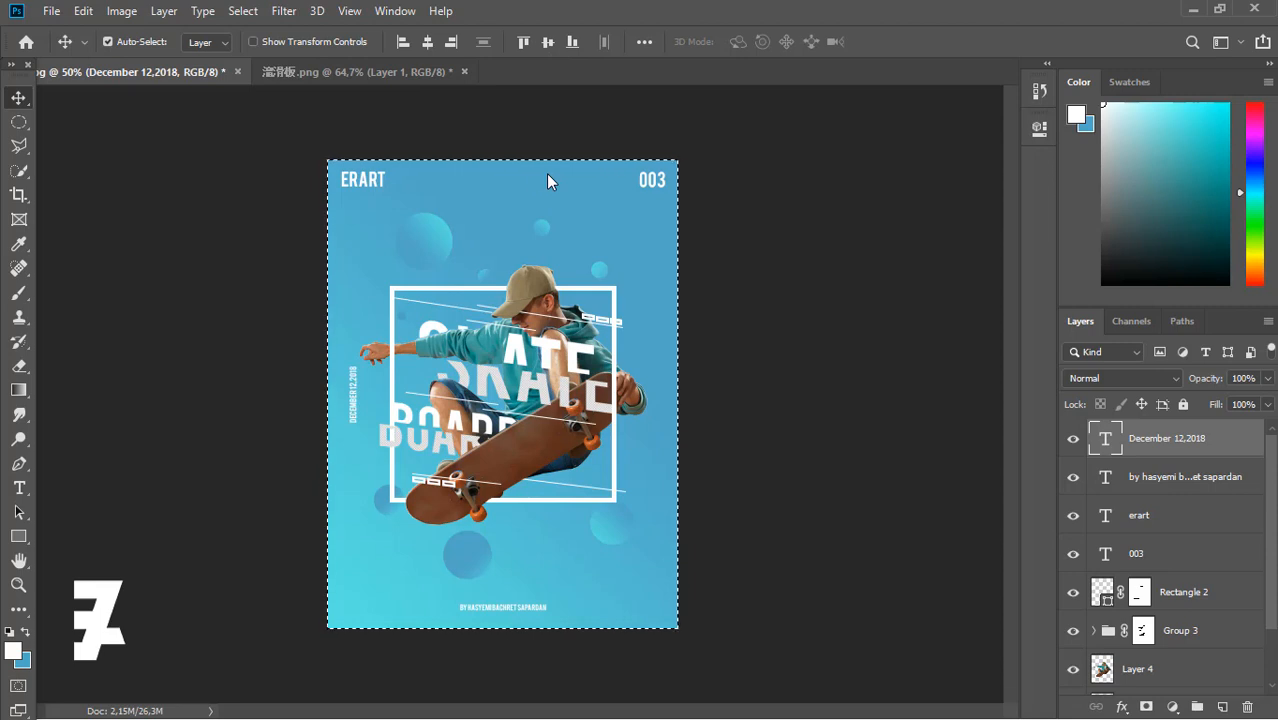
key(ctrl+d)
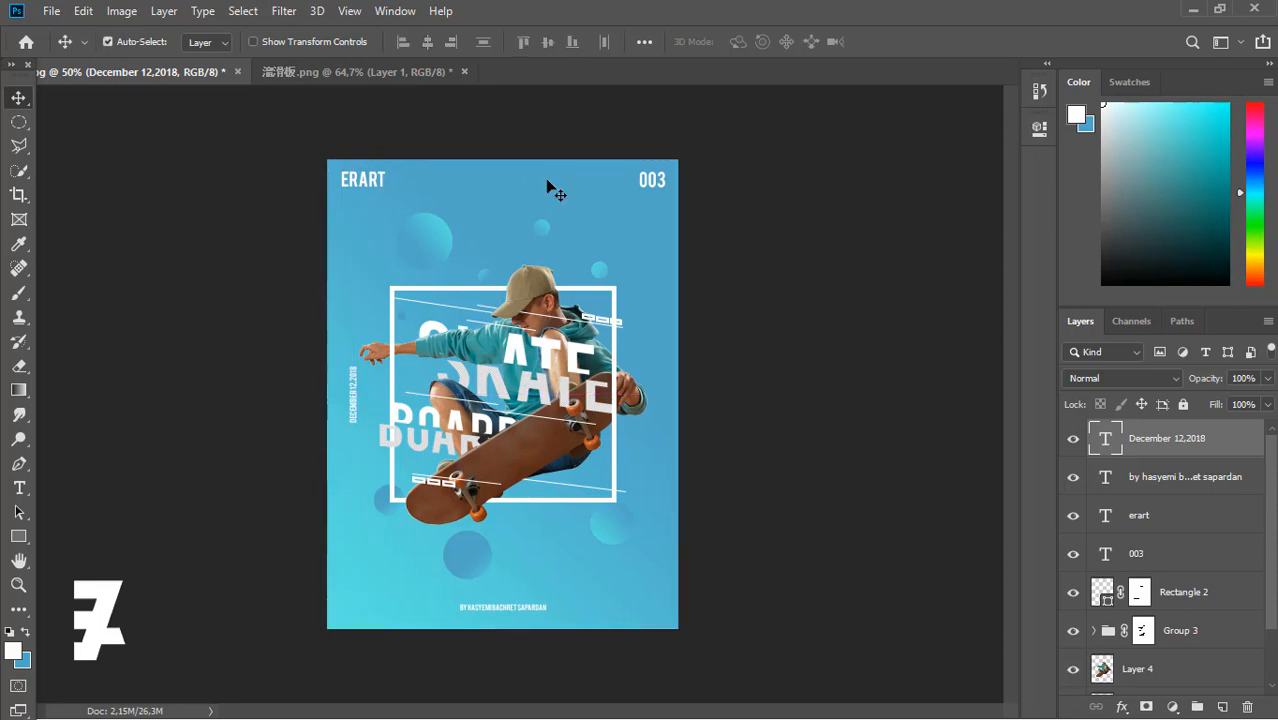
click(19, 488)
Type the MAKE A POSTER EVERY DAY tagline and rotate it 90° to run vertically
click(569, 603)
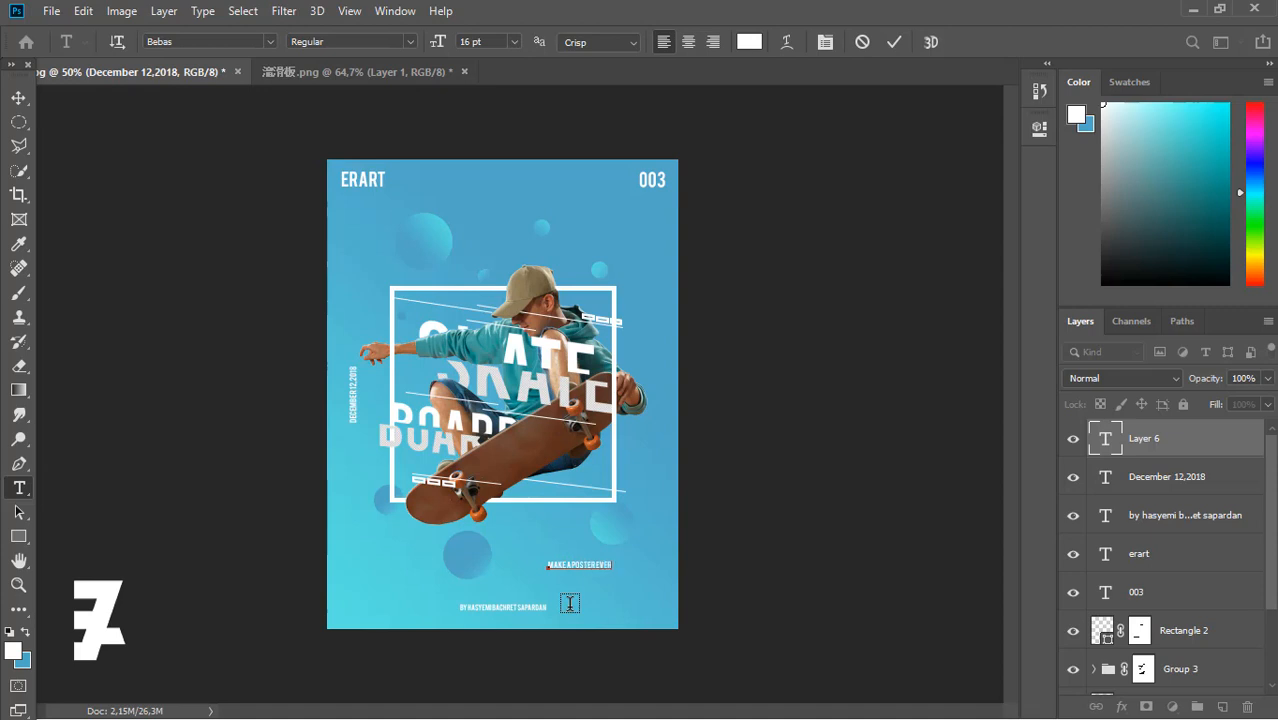
click(17, 98)
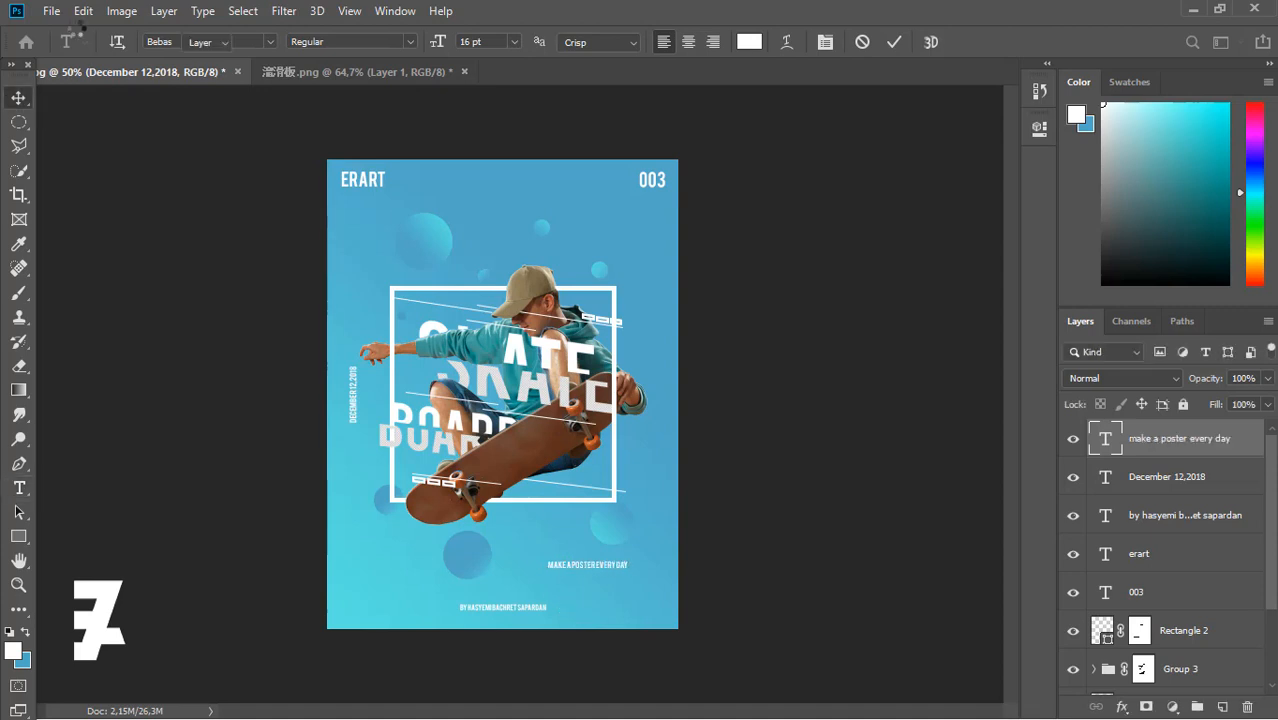
click(83, 12)
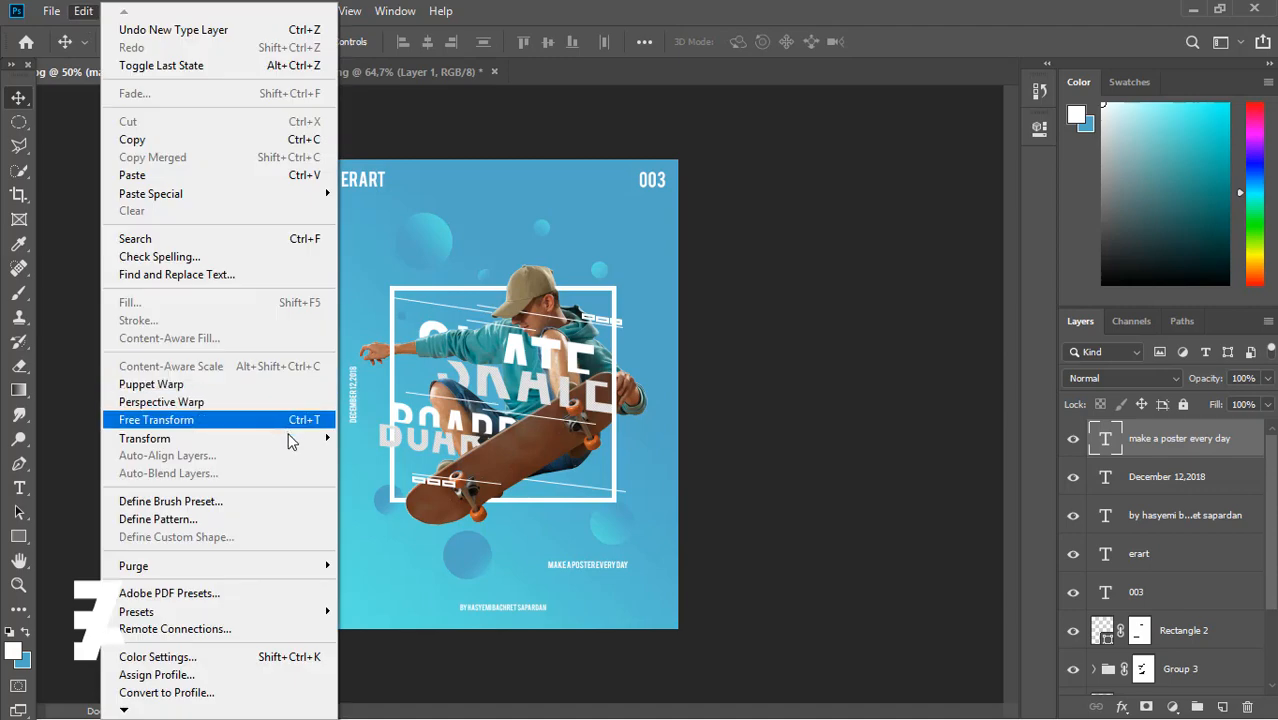
mouse_move(200, 434)
click(400, 484)
drag(625, 552, 653, 412)
key(Return)
Clear any selection and zoom in to check the vertical tagline beside the white frame
key(ctrl+a)
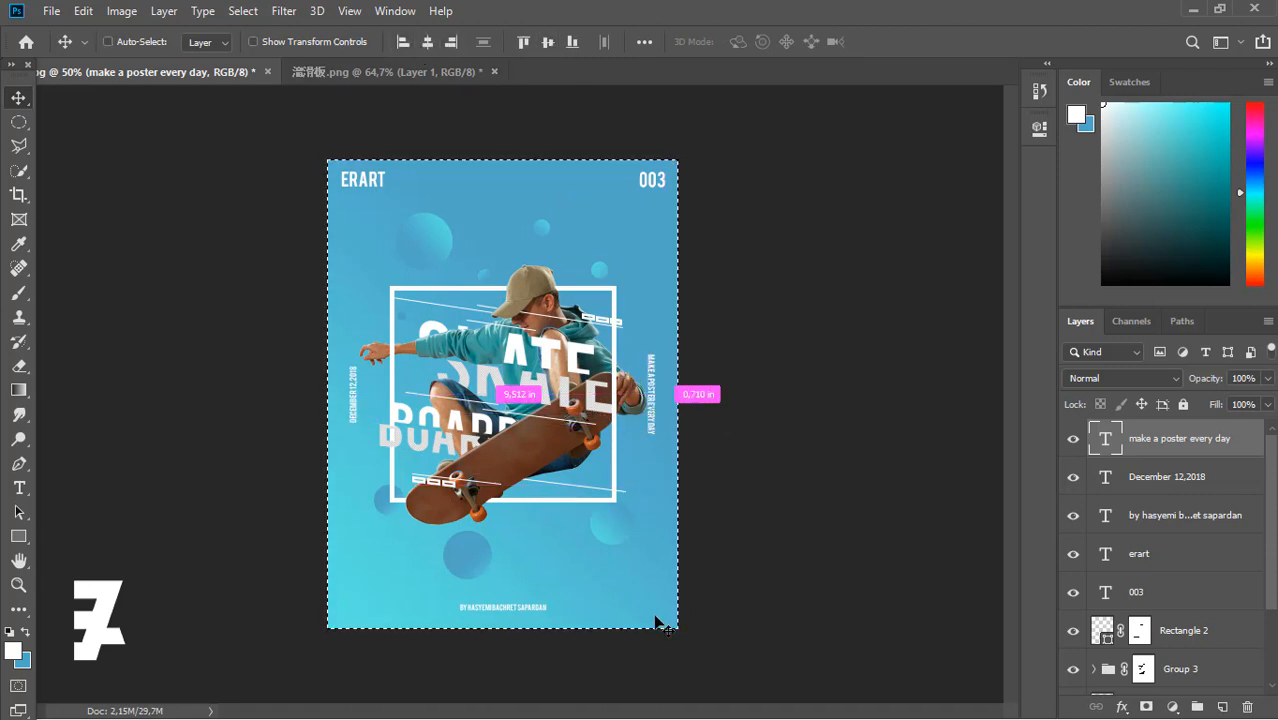
key(ctrl+d)
key(ctrl+plus)
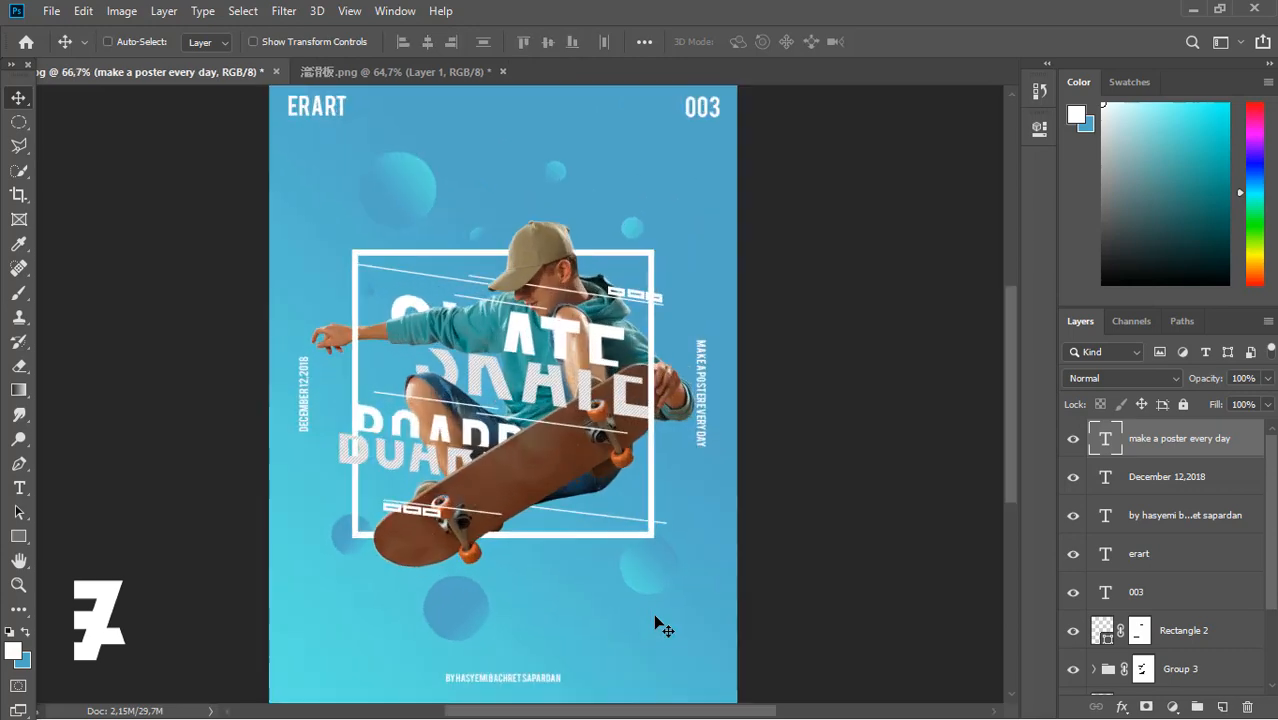
key(ctrl+plus)
key(ctrl+minus)
key(ctrl+minus)
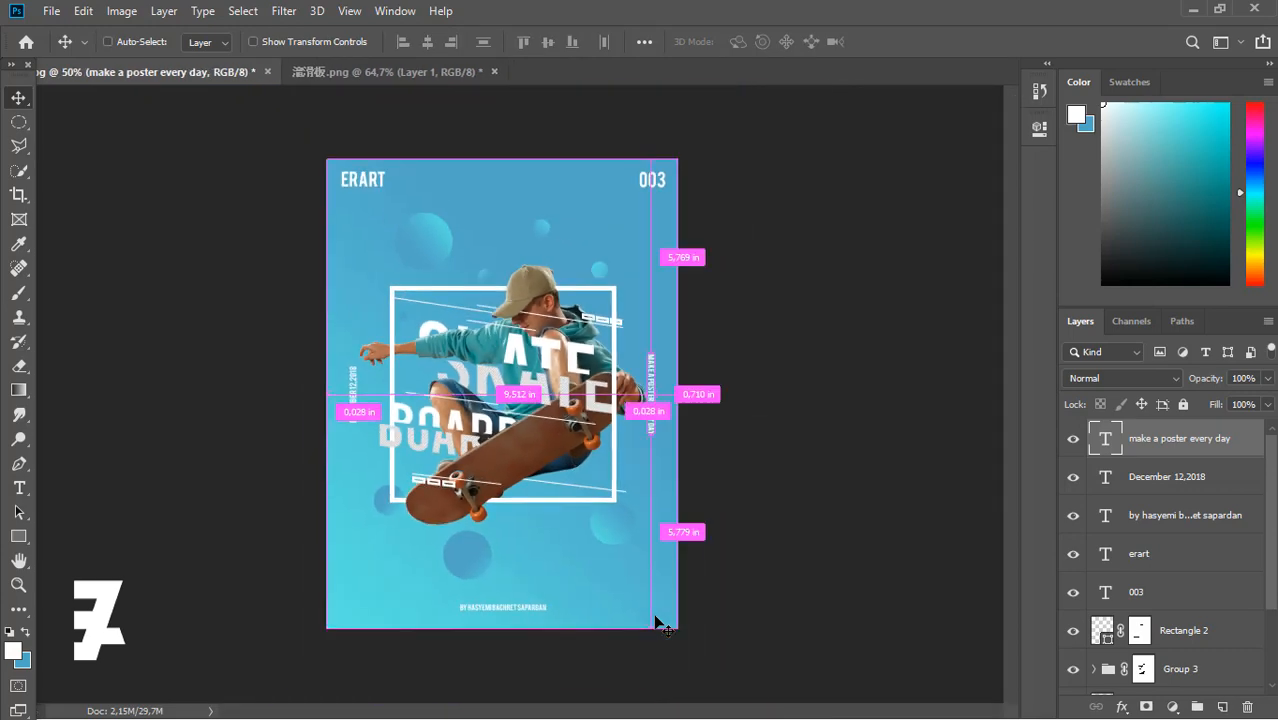
scroll(1276, 618, down, 1)
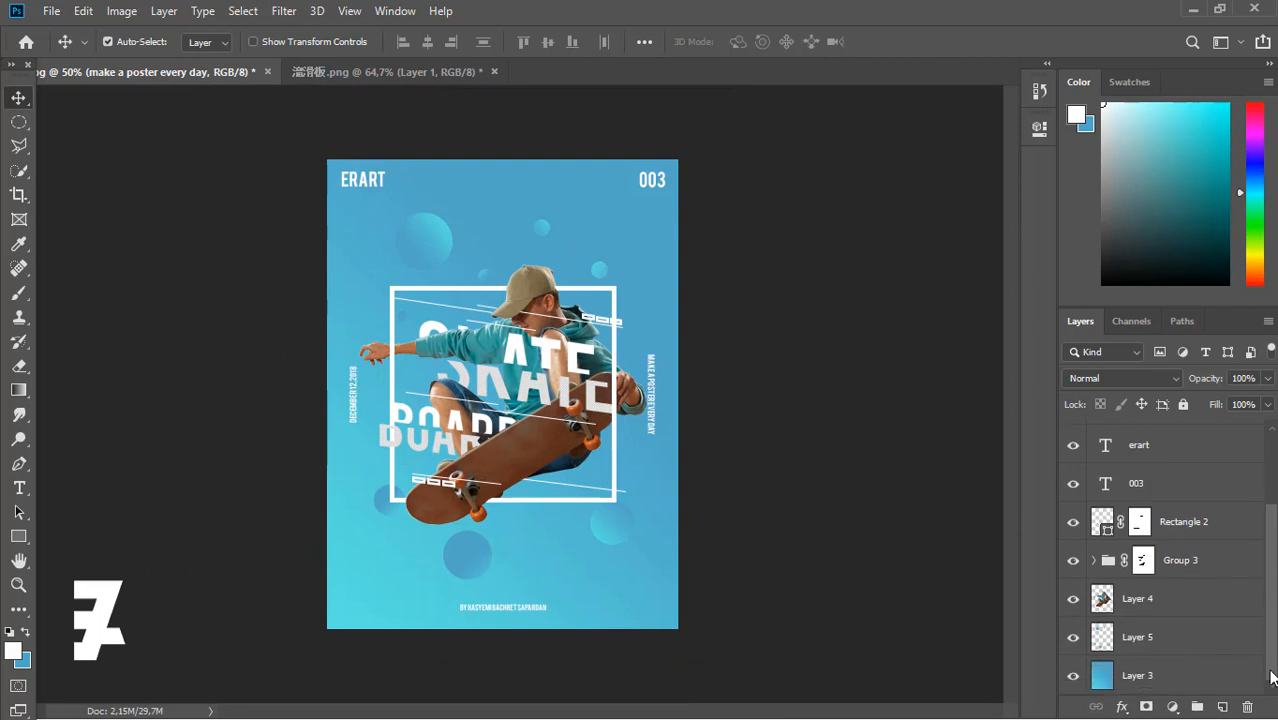
Add a new layer above the background with a white-to-blue gradient drawn from the lower left
click(1222, 706)
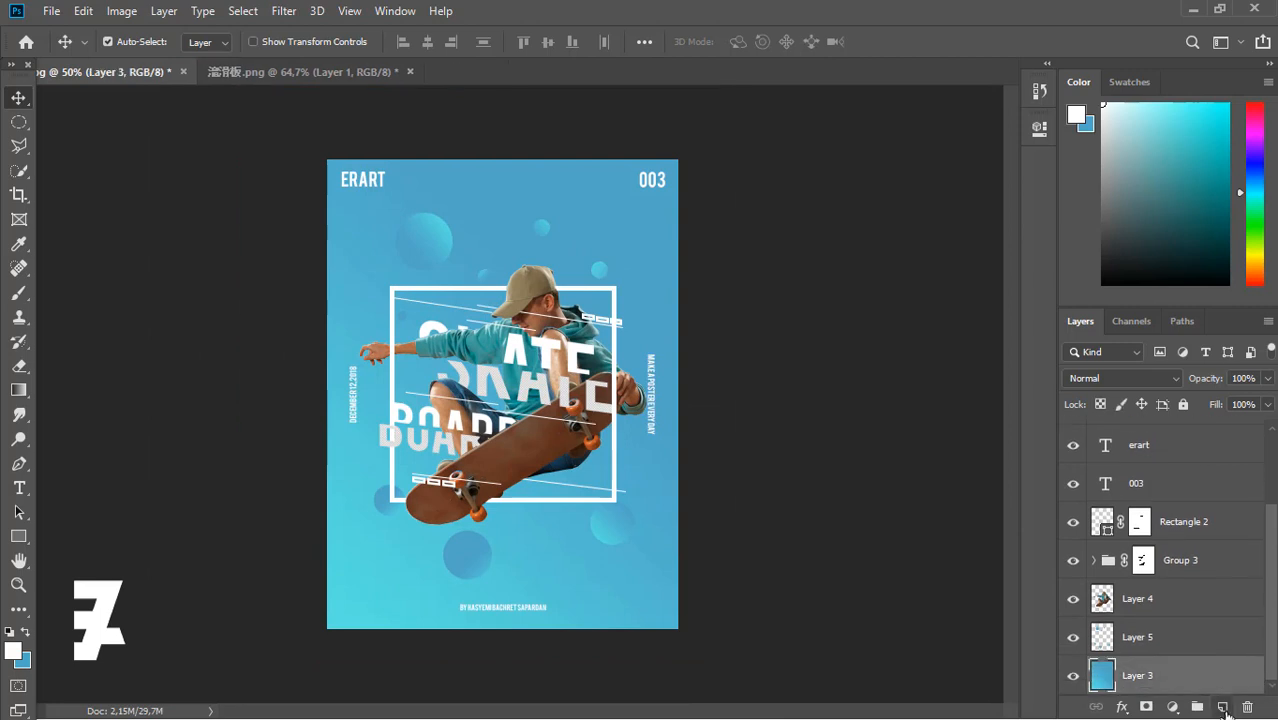
click(18, 390)
drag(425, 511, 423, 504)
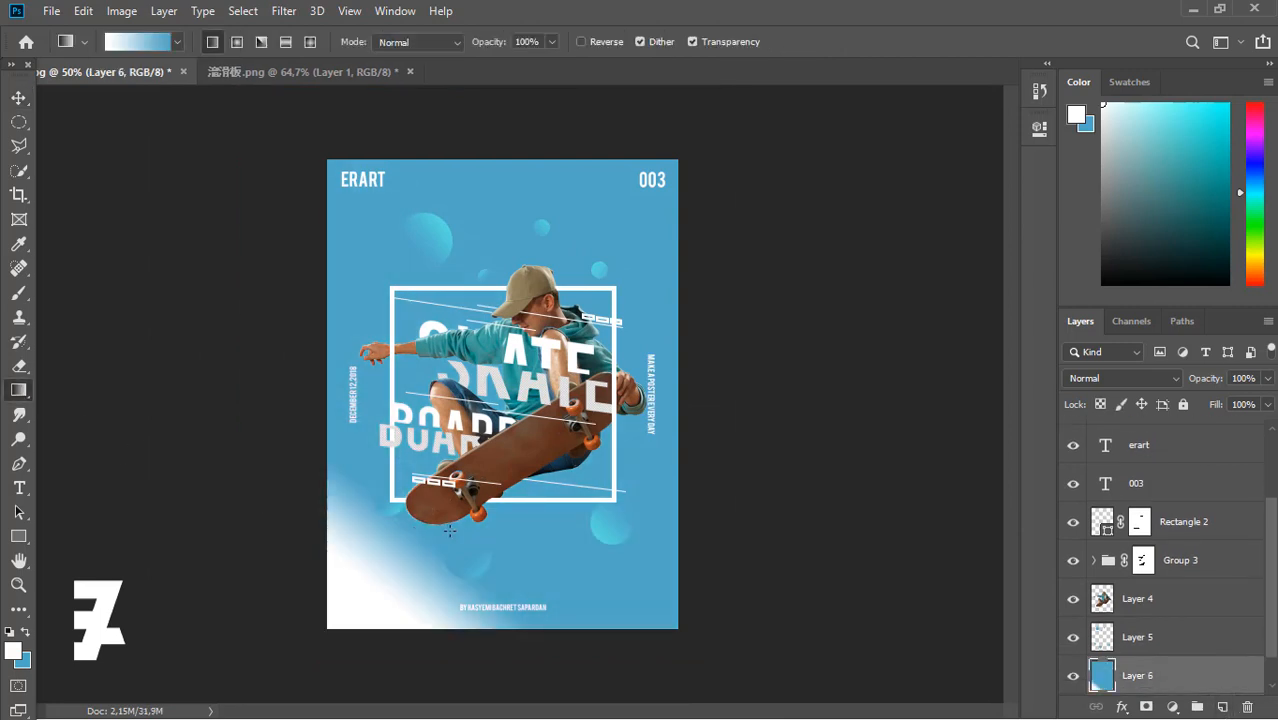
scroll(1276, 562, down, 1)
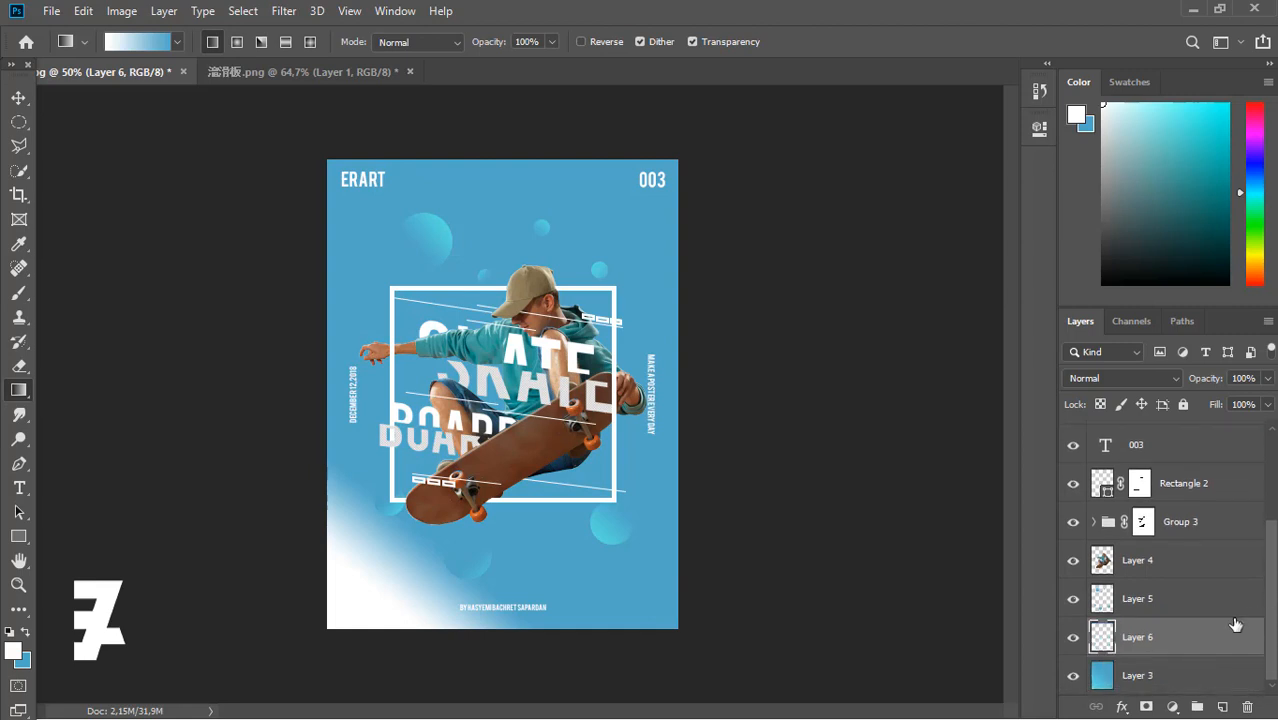
key(ctrl+z)
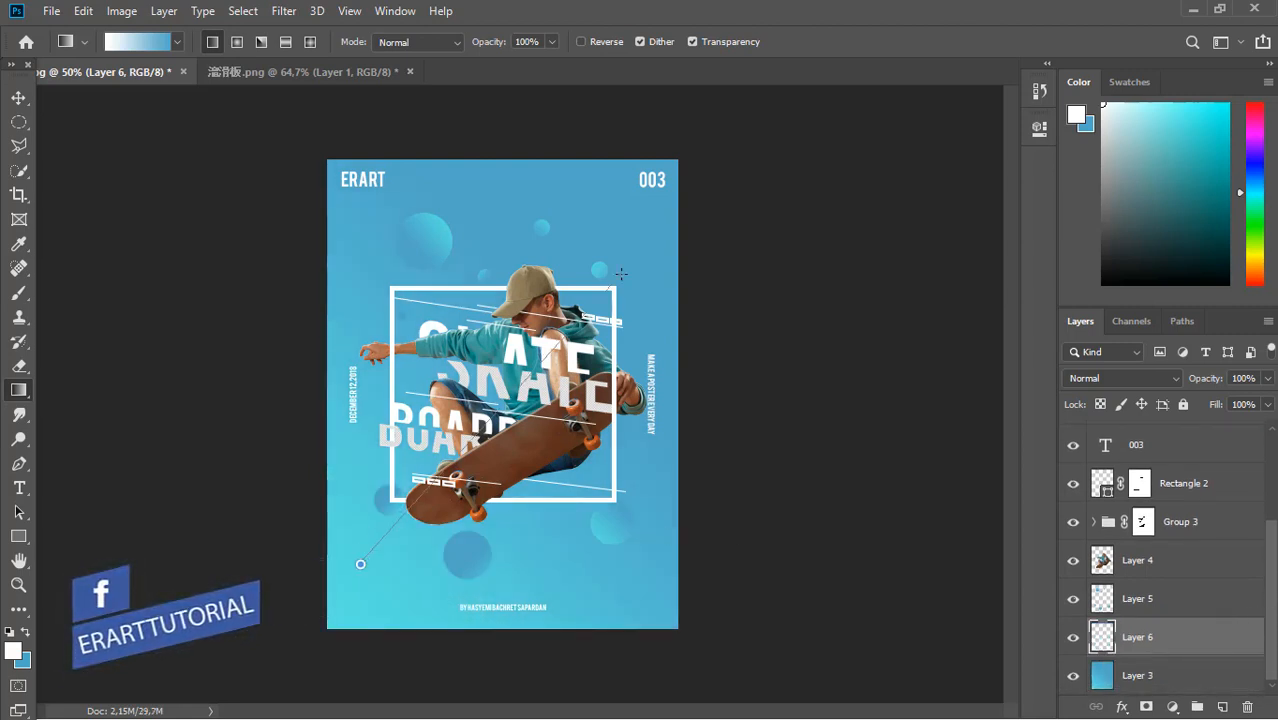
drag(357, 556, 582, 373)
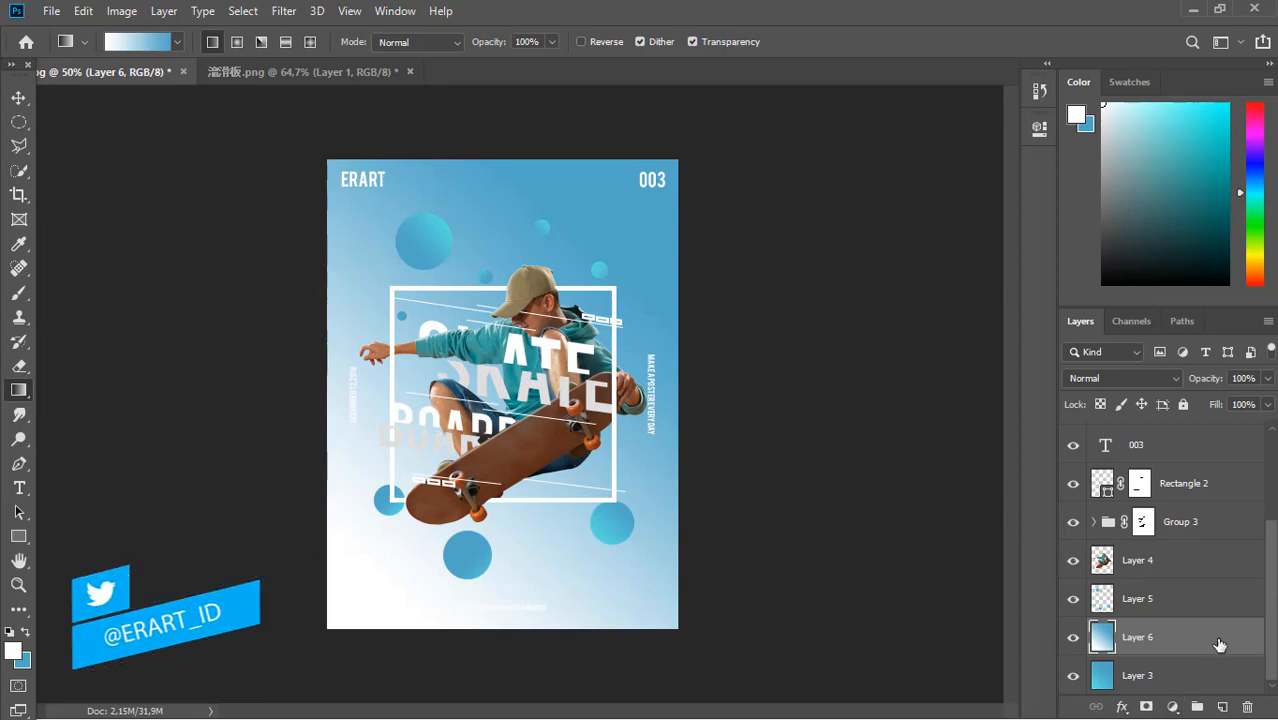
key(h)
double_click(1219, 644)
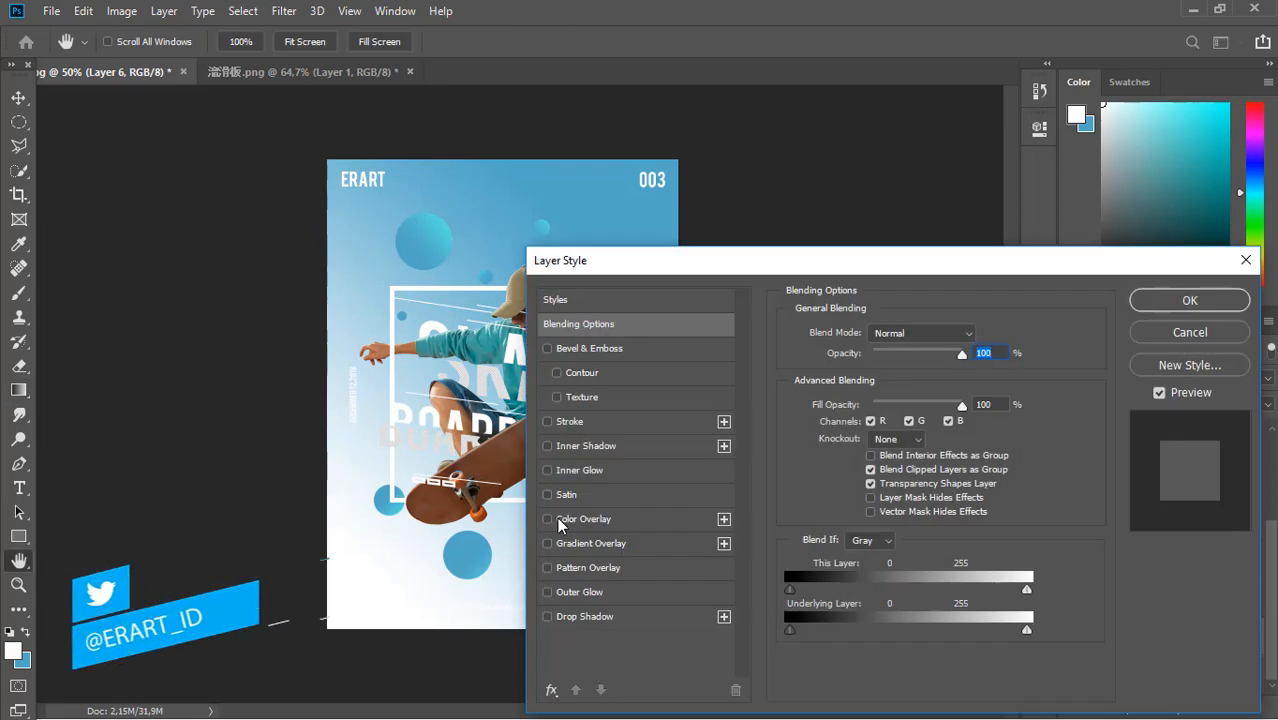
Apply a diagonal stripe Pattern Overlay to Layer 6 at 129% scale
click(548, 568)
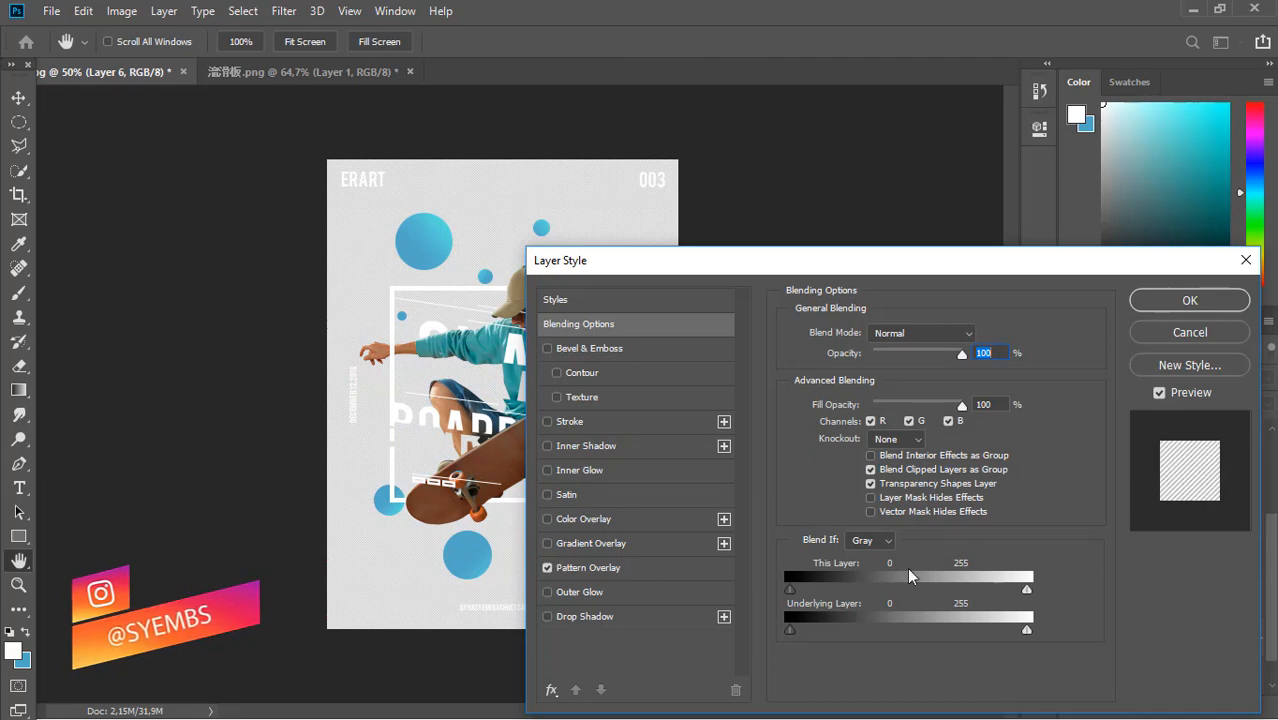
click(609, 570)
drag(883, 438, 903, 438)
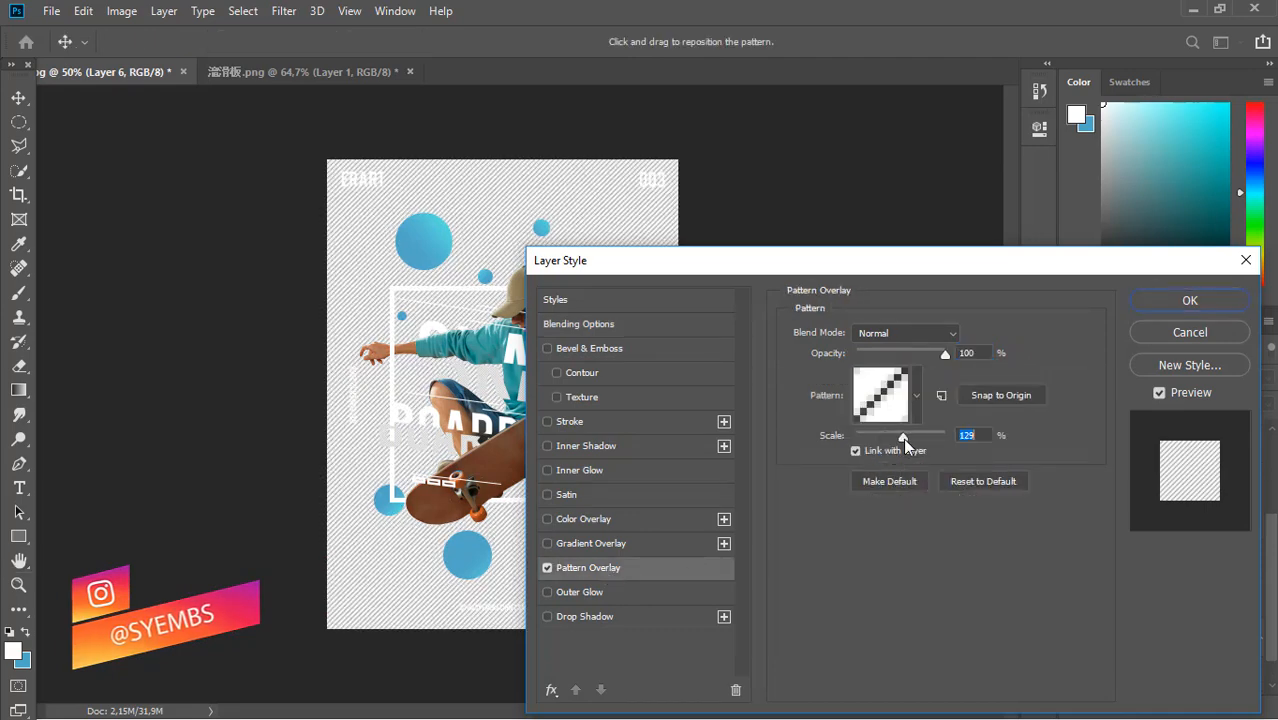
click(1171, 292)
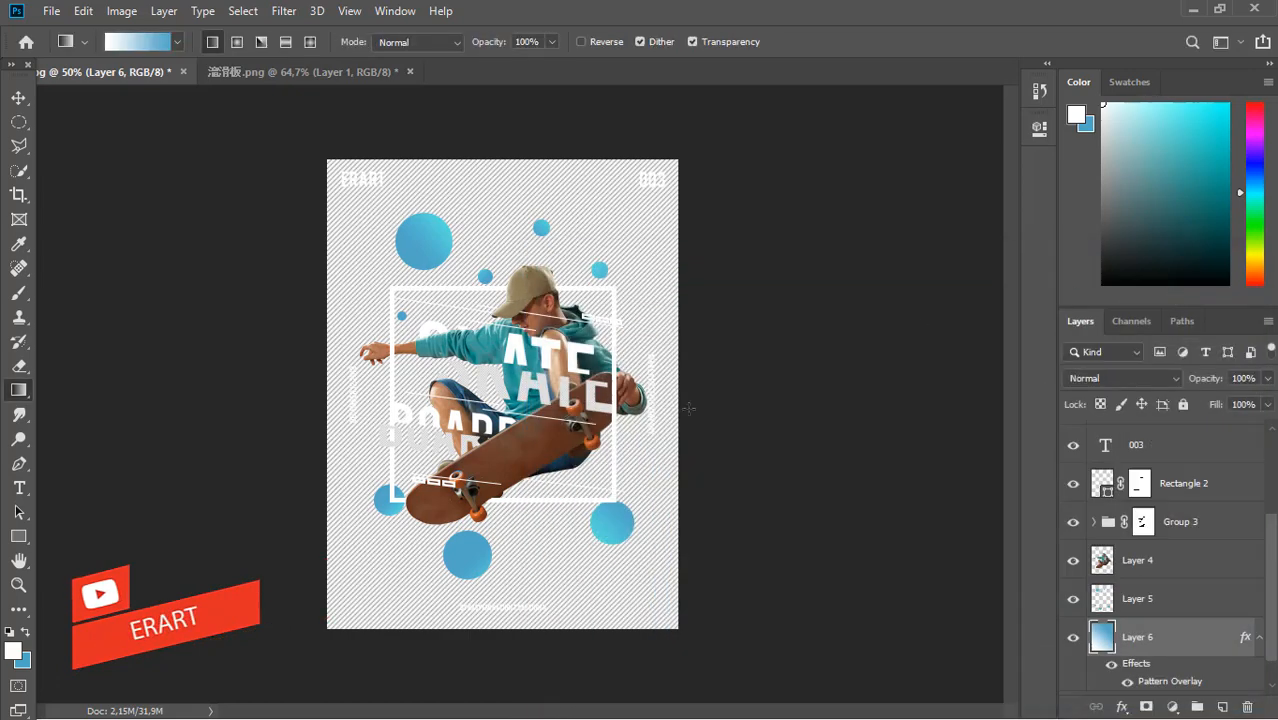
Lower Layer 6 opacity to 7% and zoom in to inspect the faint texture
click(1267, 380)
drag(1265, 405, 1187, 410)
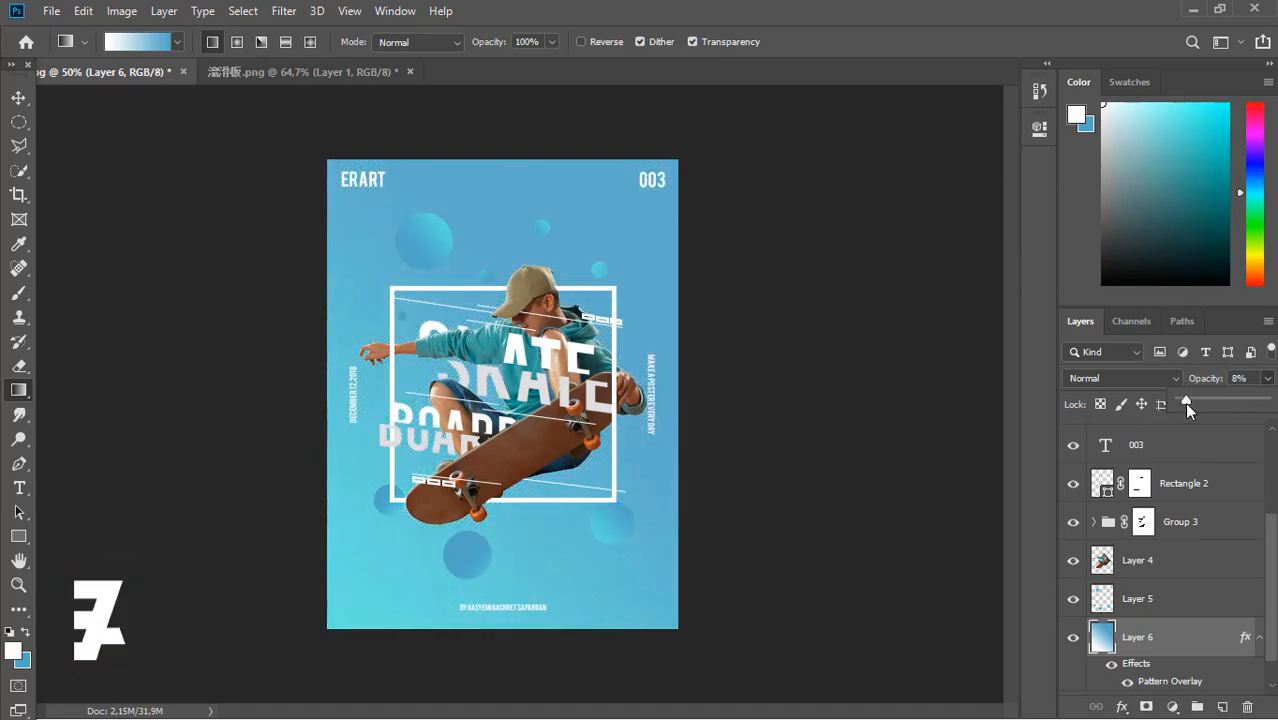
click(18, 97)
key(ctrl+1)
key(ctrl+0)
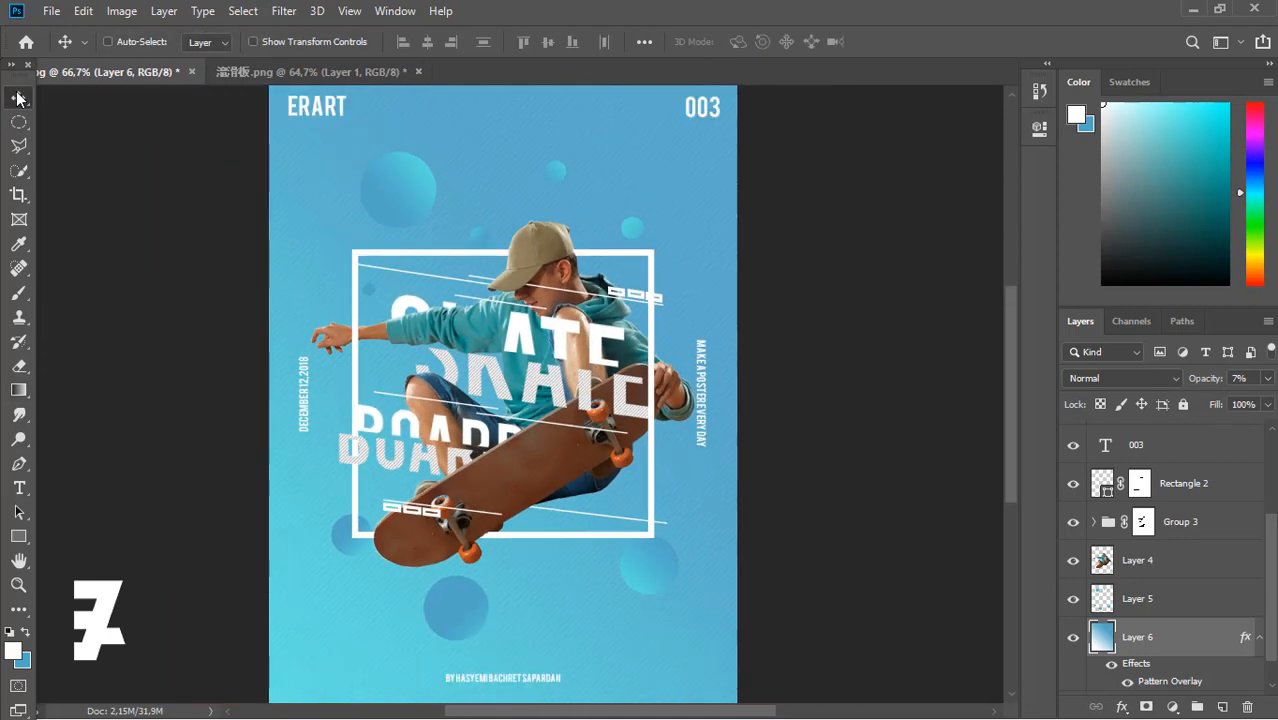